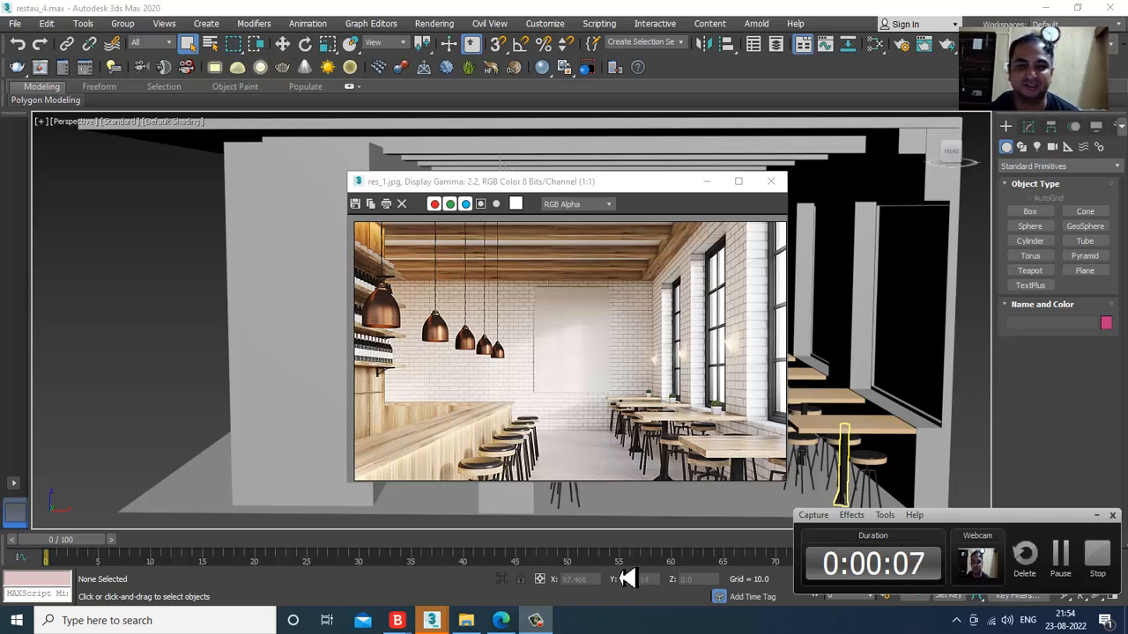
- Move the res_1.jpg reference image window clear of the bar area in the viewport
left_click(1095, 515)
left_click_drag(629, 182, 288, 128)
middle_click_drag(582, 372, 714, 367, "alt")
scroll(647, 327, "up", 3)
scroll(675, 360, "down", 5)
scroll(694, 345, "up", 3)
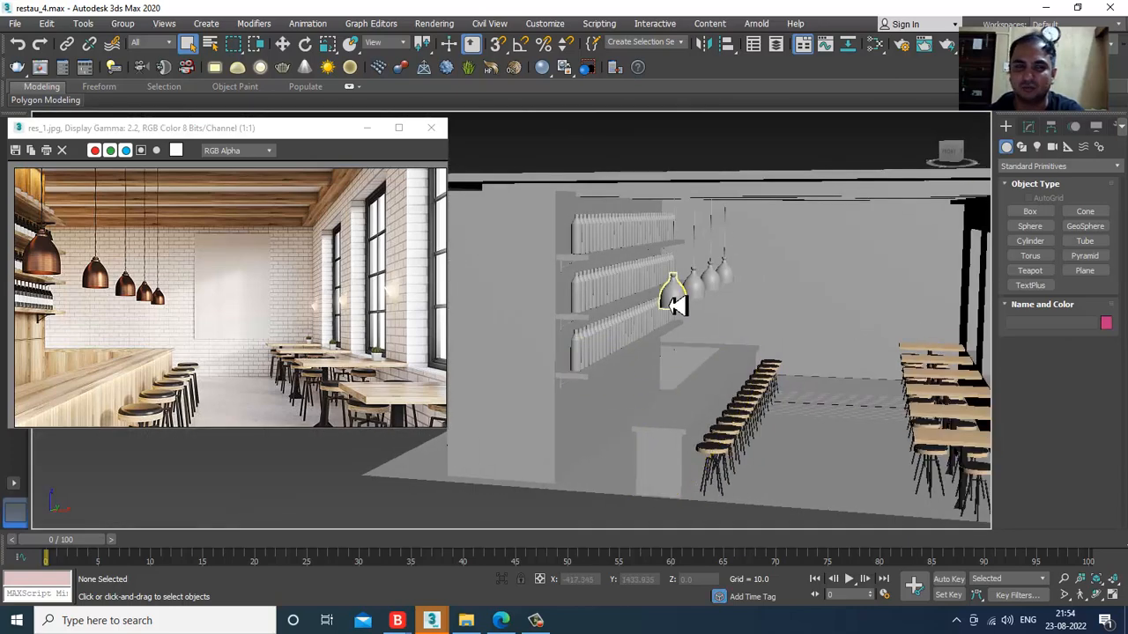
- Select the nearest pendant lampshade above the bar counter
left_click(670, 306)
scroll(678, 312, "up", 5)
scroll(678, 287, "down", 2)
middle_click_drag(750, 301, 682, 319, "alt")
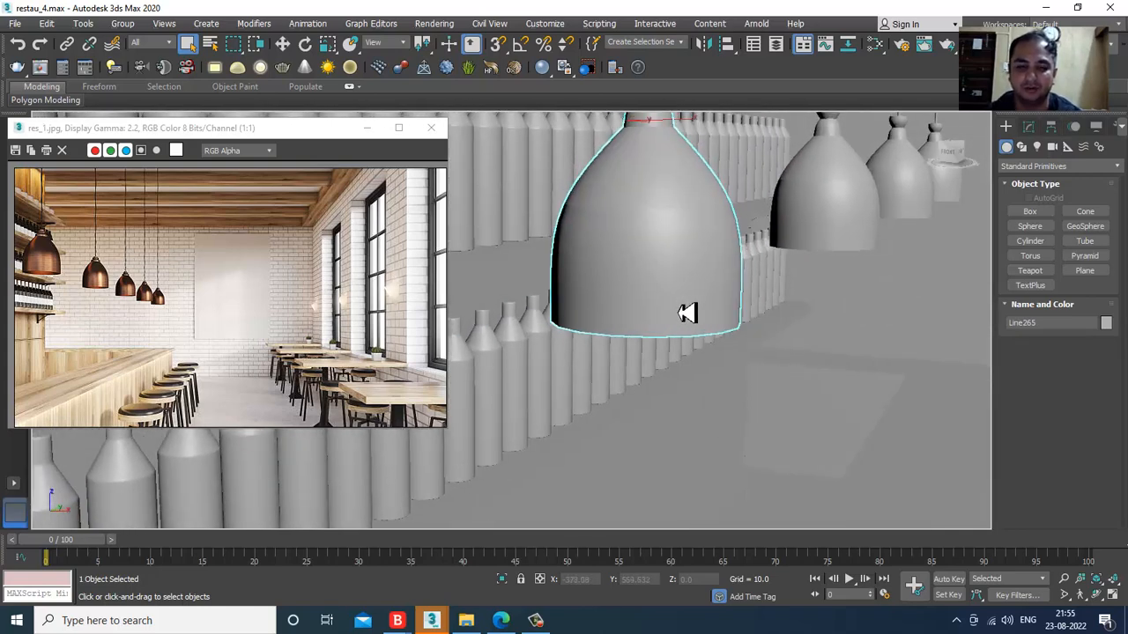
- Add a new VRayMtl to the Slate Material Editor beside the existing materials and show its parameters
key("m")
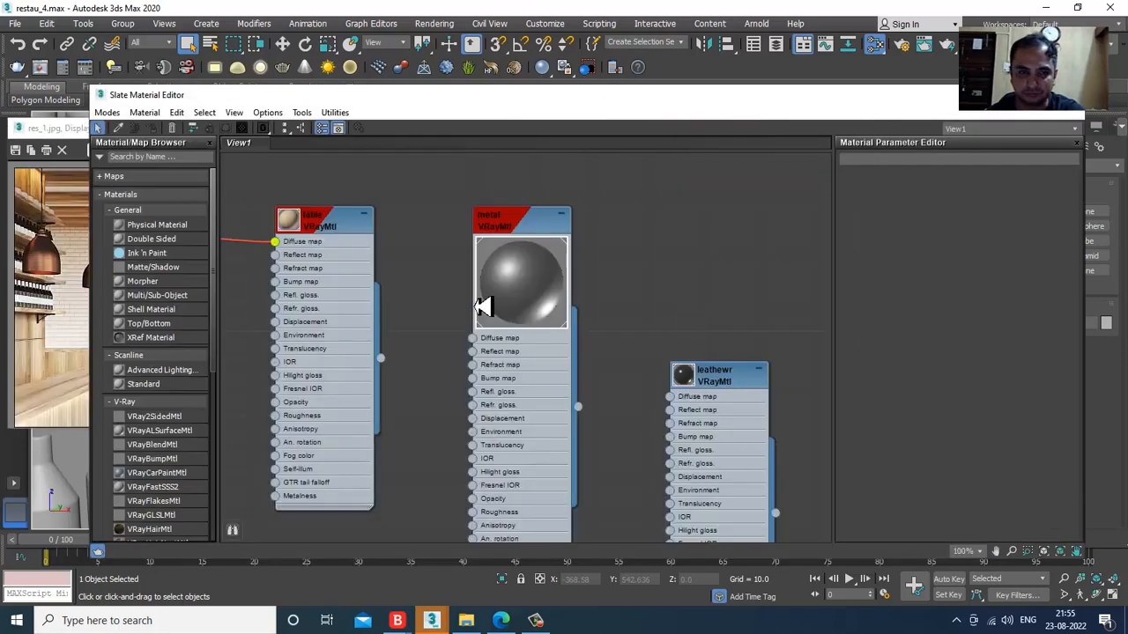
middle_click_drag(476, 430, 444, 263)
scroll(225, 352, "down", 3)
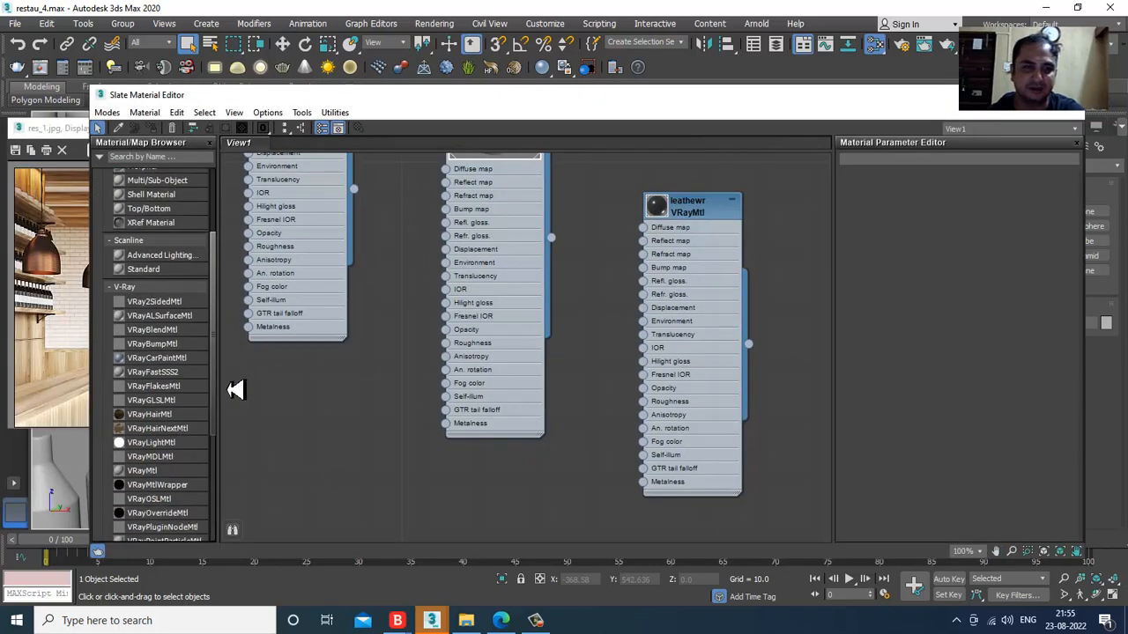
left_click_drag(150, 440, 412, 463)
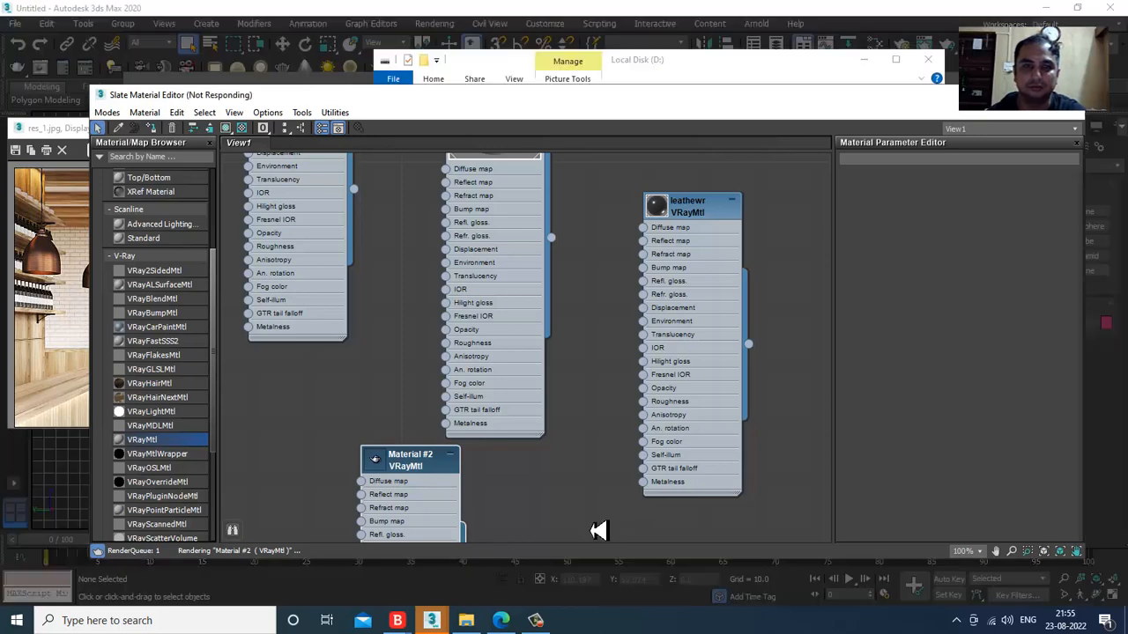
double_click(410, 461)
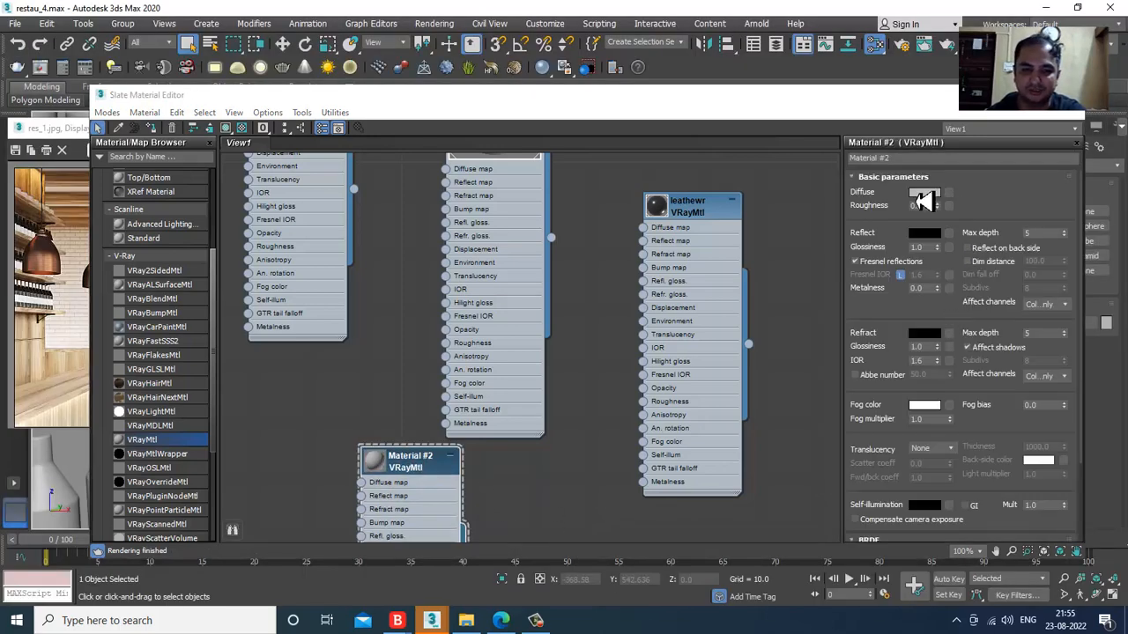
- Set the new material's diffuse colour to red 7, green 3, blue 2
left_click(924, 194)
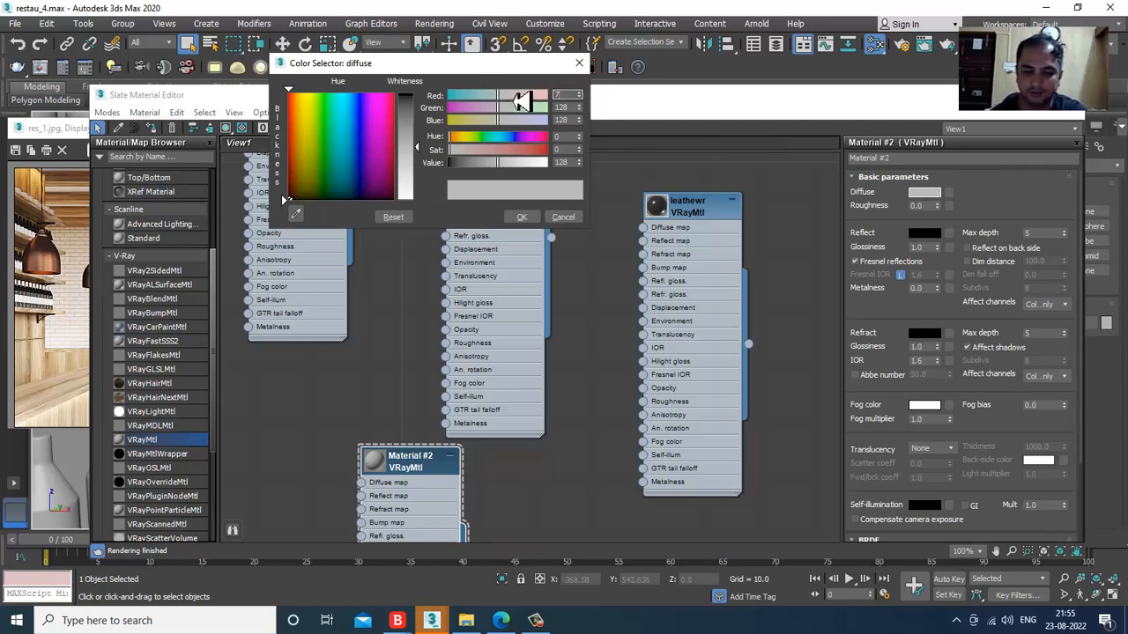
key("Tab")
type("3")
key("Tab")
type("2")
key("Return")
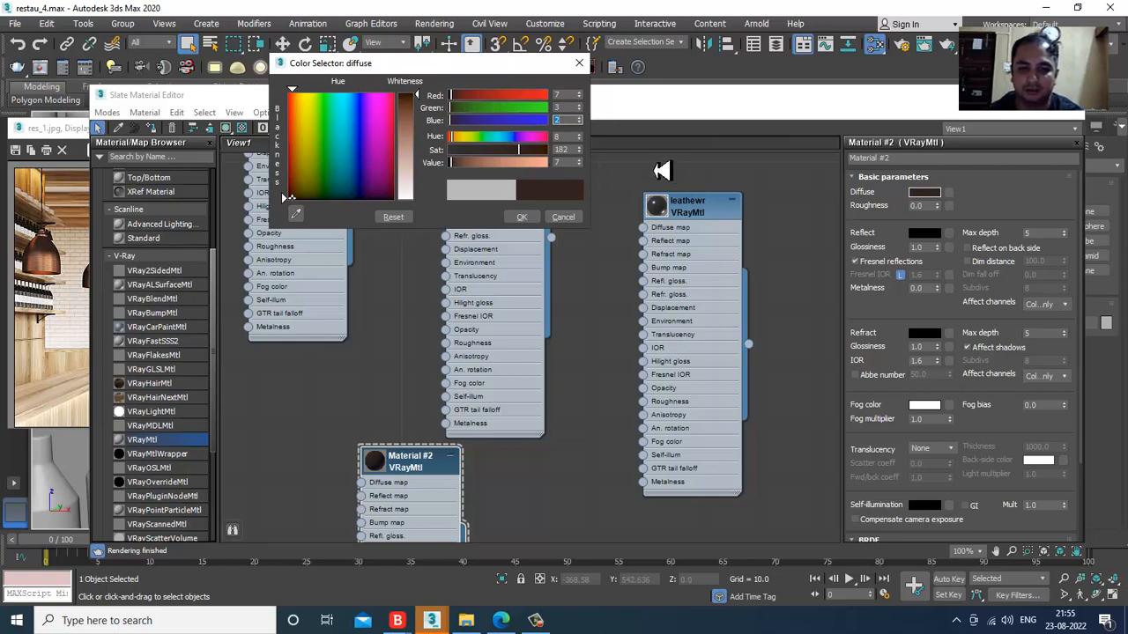
left_click(521, 217)
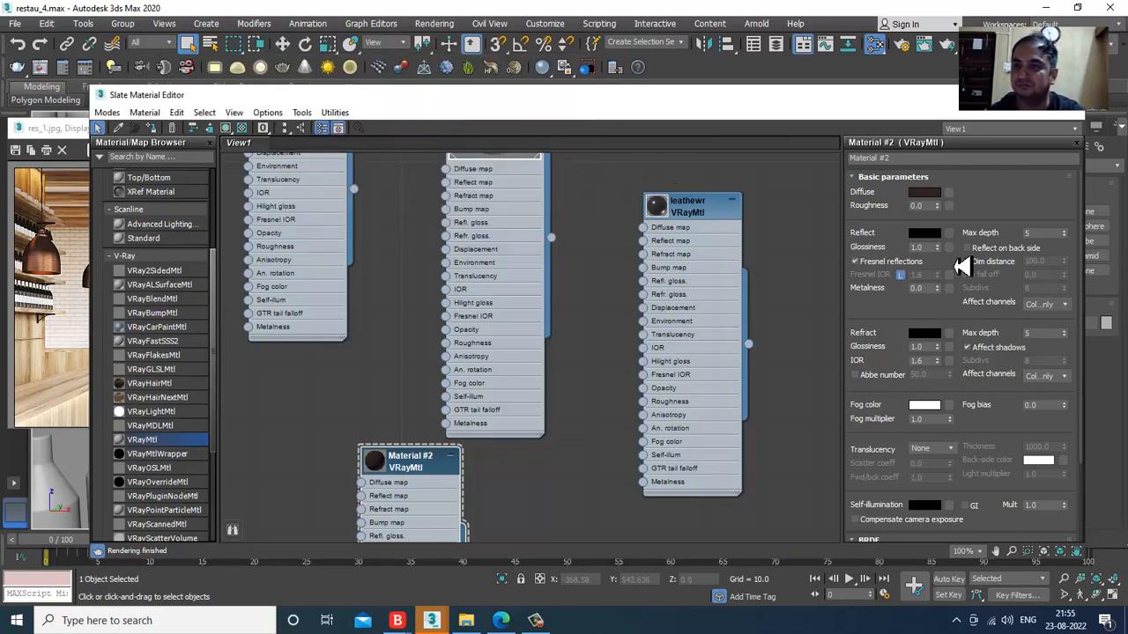
- Set the new material's reflection colour to red 218, green 136, blue 120
left_click(925, 235)
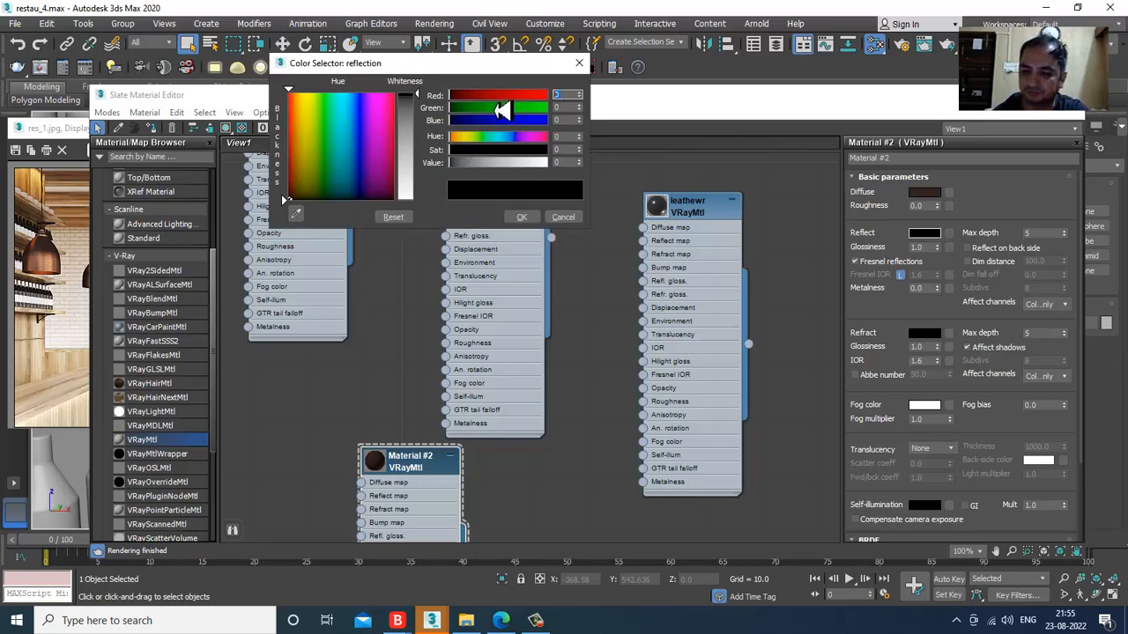
key("Tab")
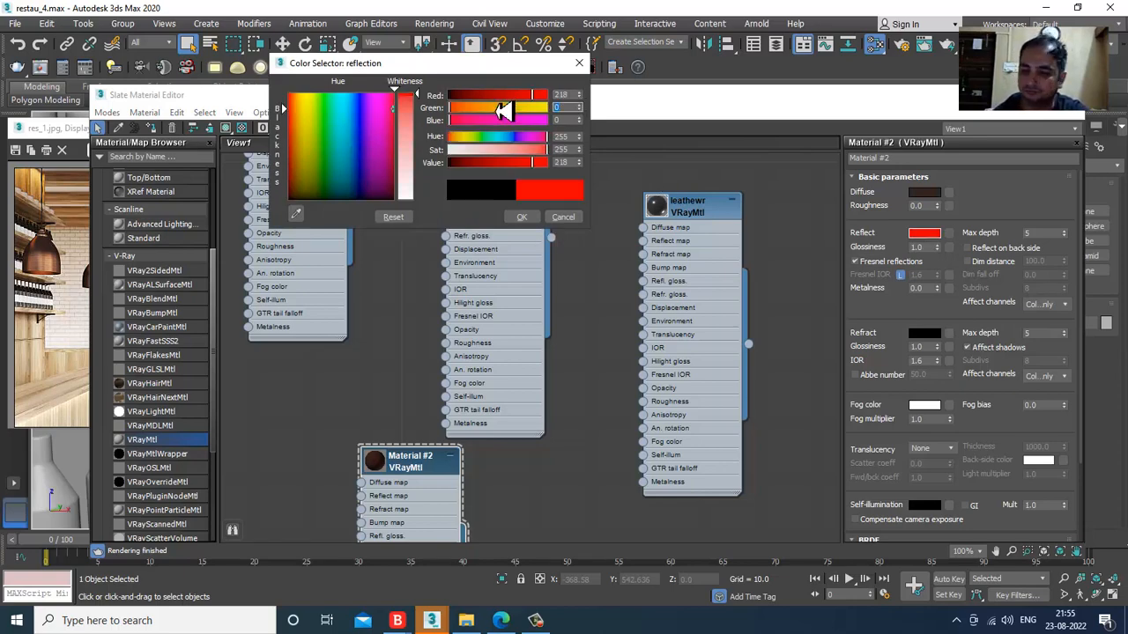
type("136")
key("Tab")
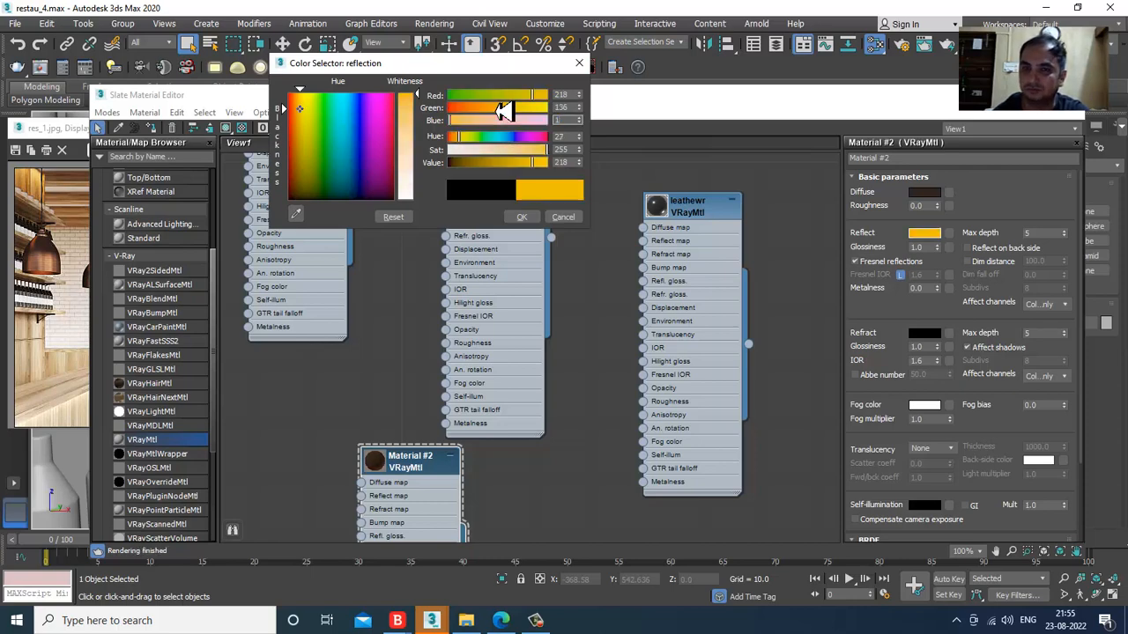
type("120")
key("Tab")
left_click(522, 216)
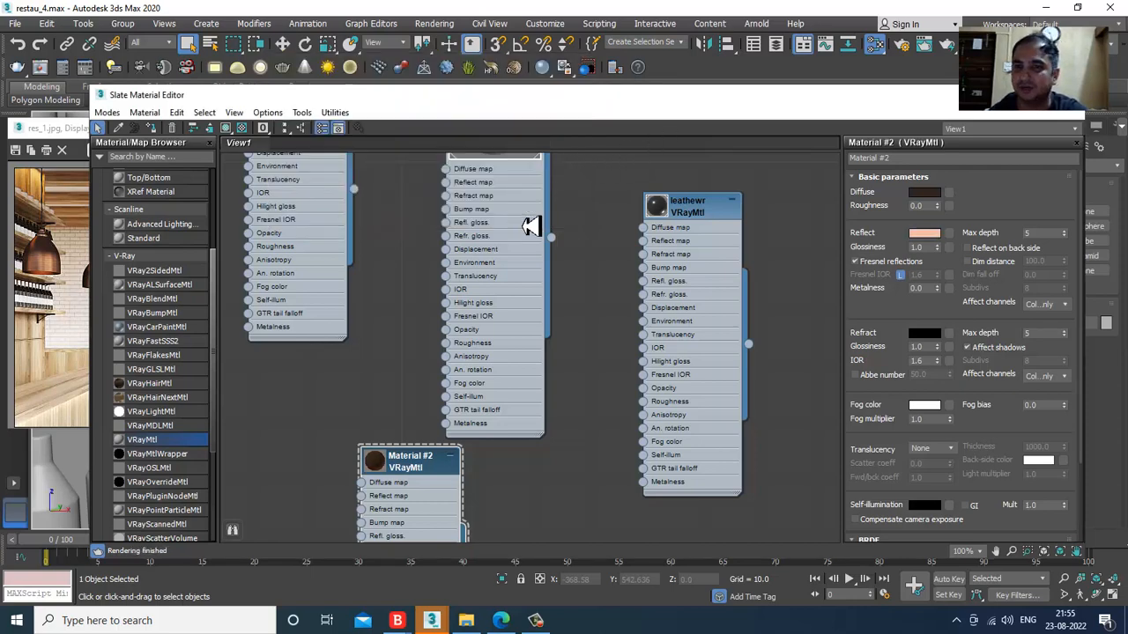
- Enlarge the new material's preview and set its reflection glossiness to 0.8
double_click(379, 466)
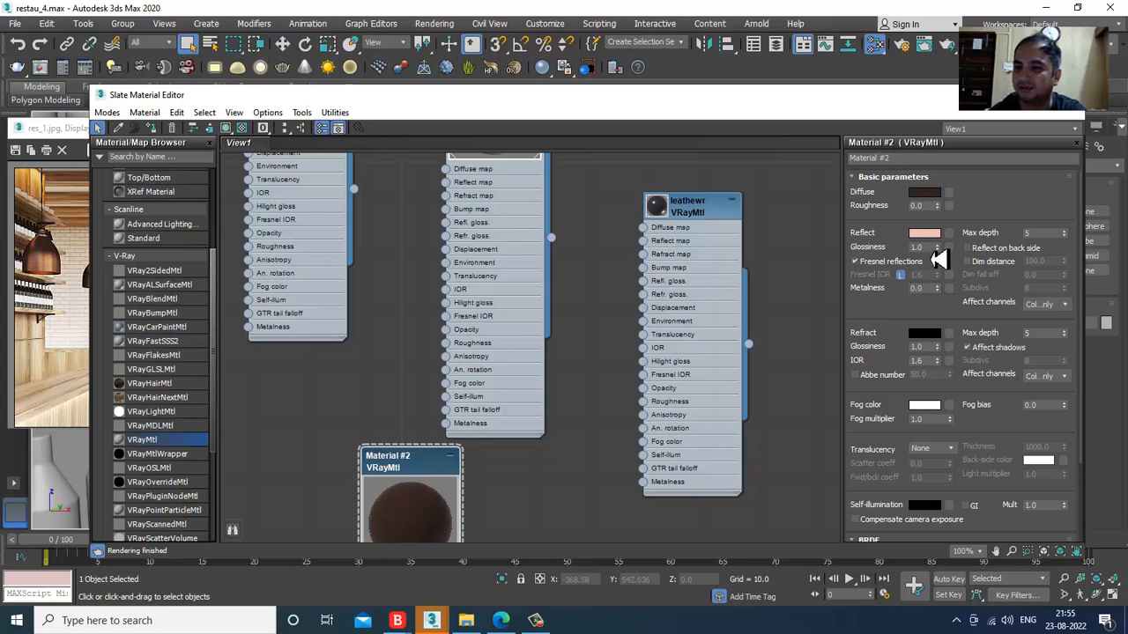
double_click(919, 247)
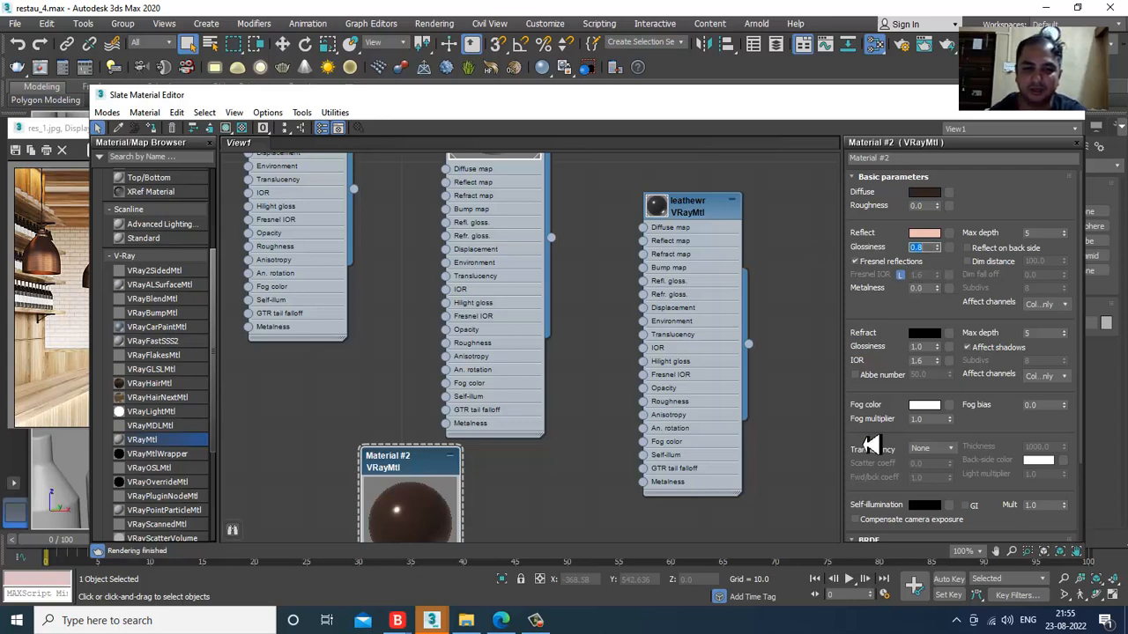
left_click(1090, 620)
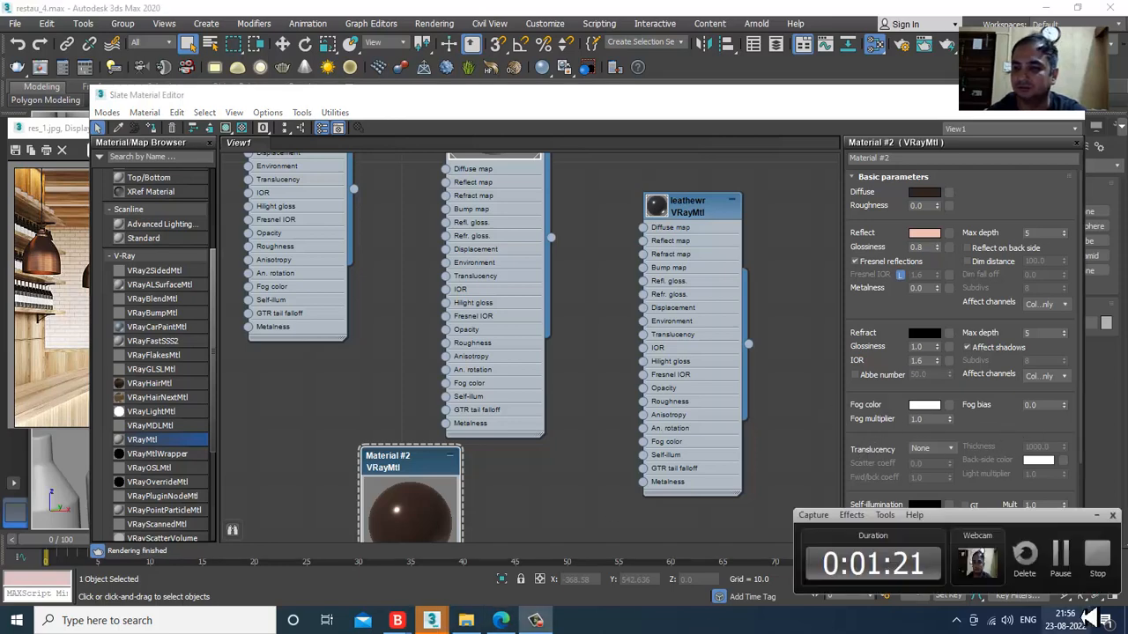
left_click(1066, 558)
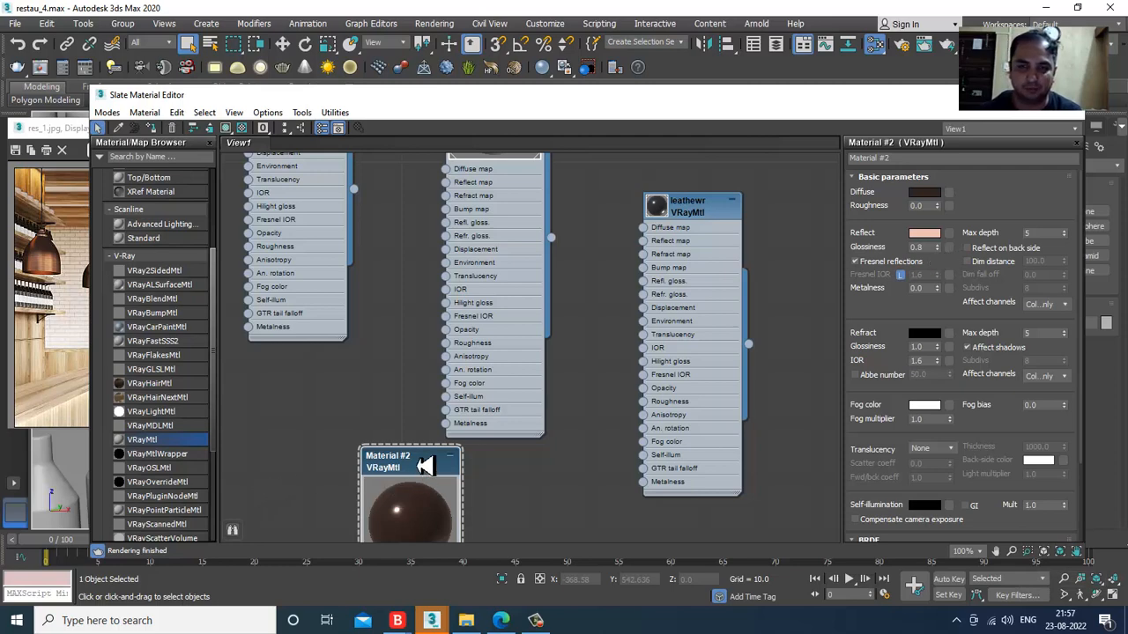
- Reposition the new material node in an open area and rename the material copper
left_click_drag(417, 465, 347, 395)
left_click_drag(916, 159, 750, 159)
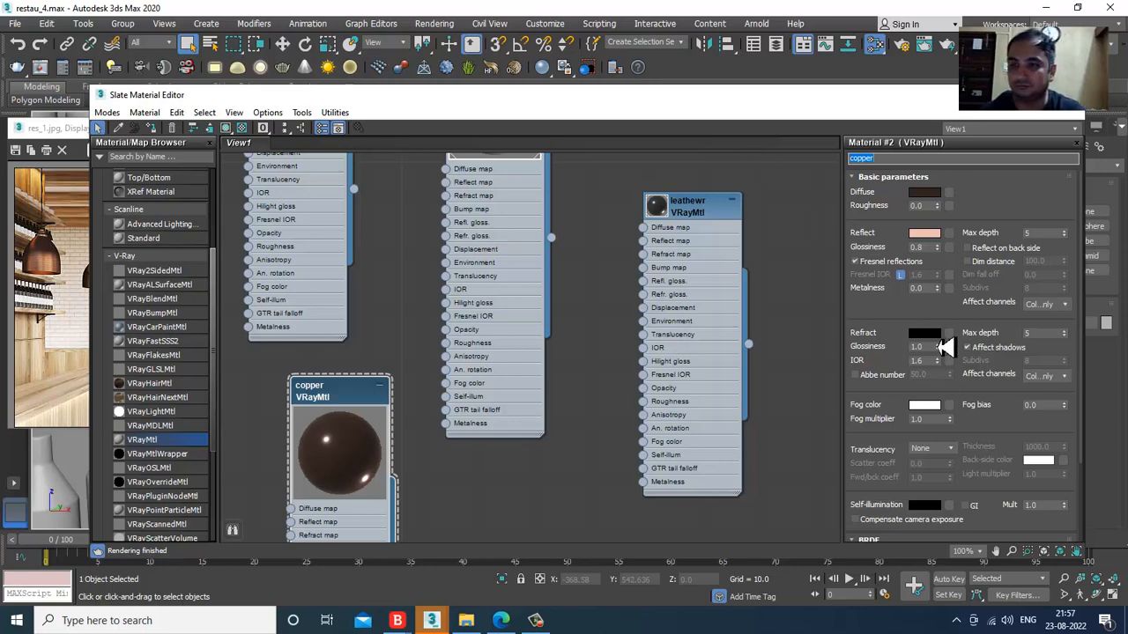
- Unlock the copper material's Fresnel IOR, set it to 10, and set the reflection max depth to 7
left_click(899, 275)
left_click_drag(929, 279, 653, 235)
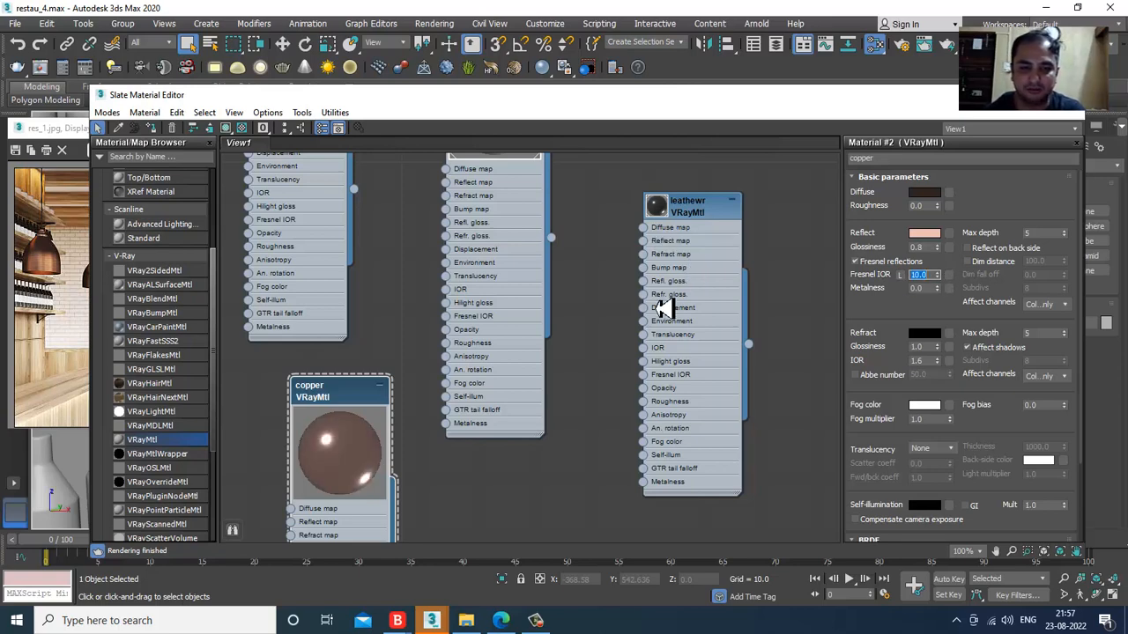
key("Tab")
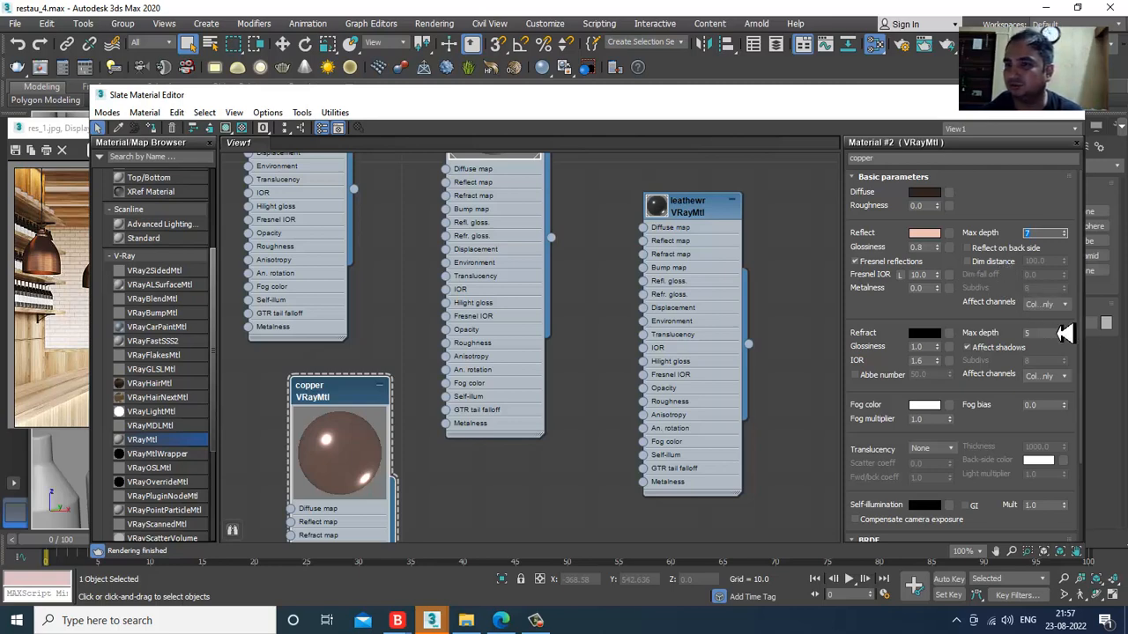
- Open the V-Ray render settings and switch the image sampler settings to Expert mode
left_click(434, 23)
left_click(505, 103)
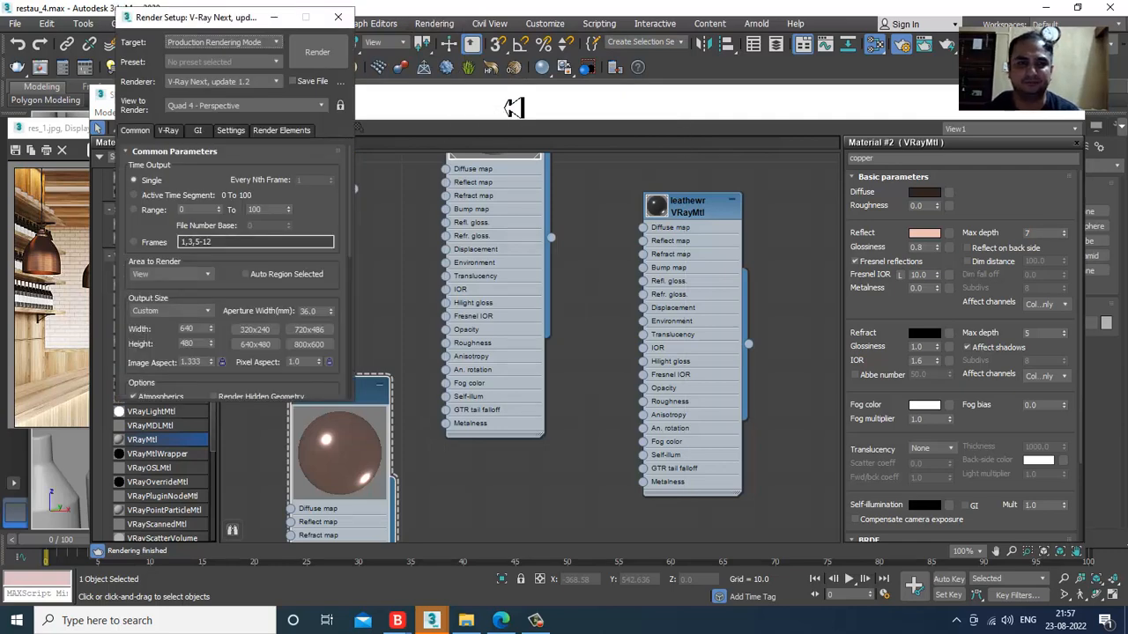
left_click(176, 132)
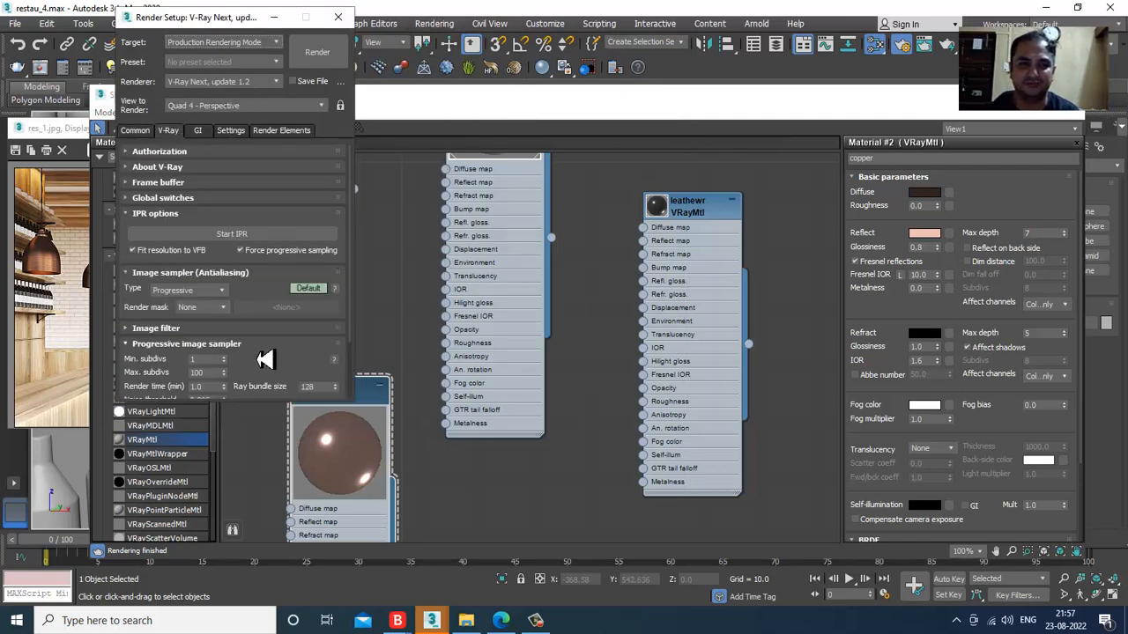
scroll(262, 372, "down", 5)
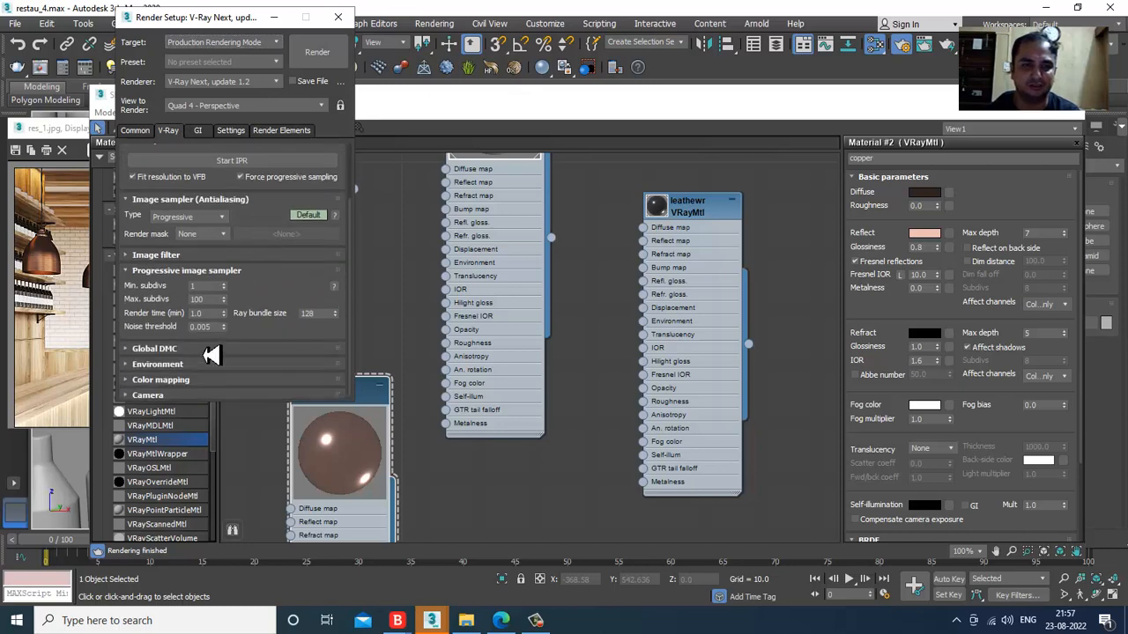
left_click(307, 178)
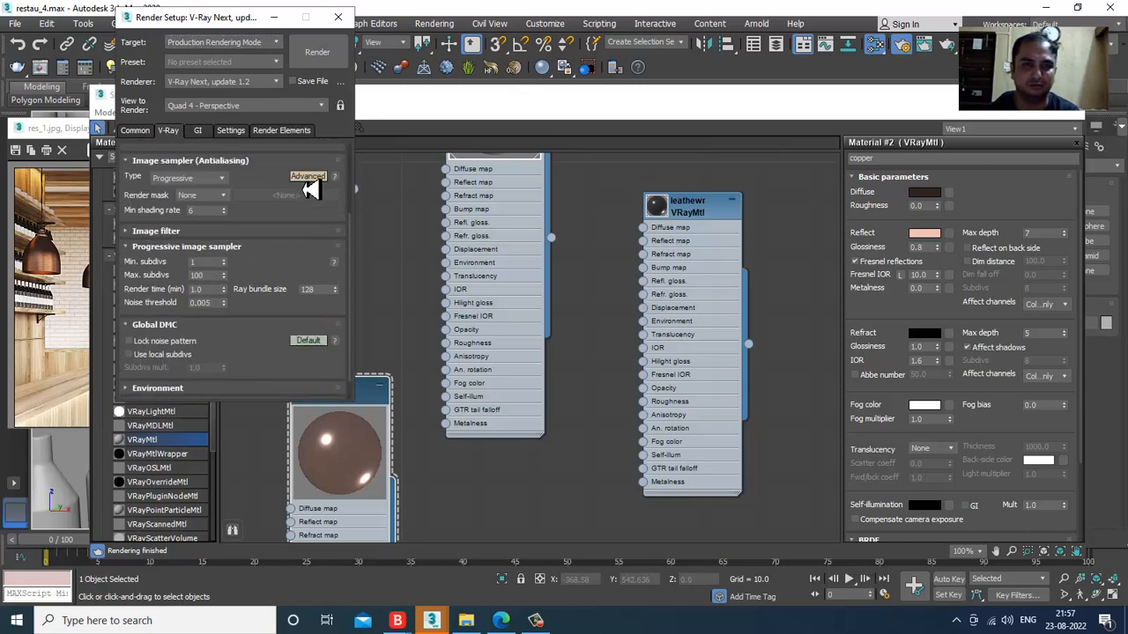
left_click(308, 178)
- Enable Use local subdivs under Global DMC and set the copper material's reflection subdivs to 32
left_click(167, 232)
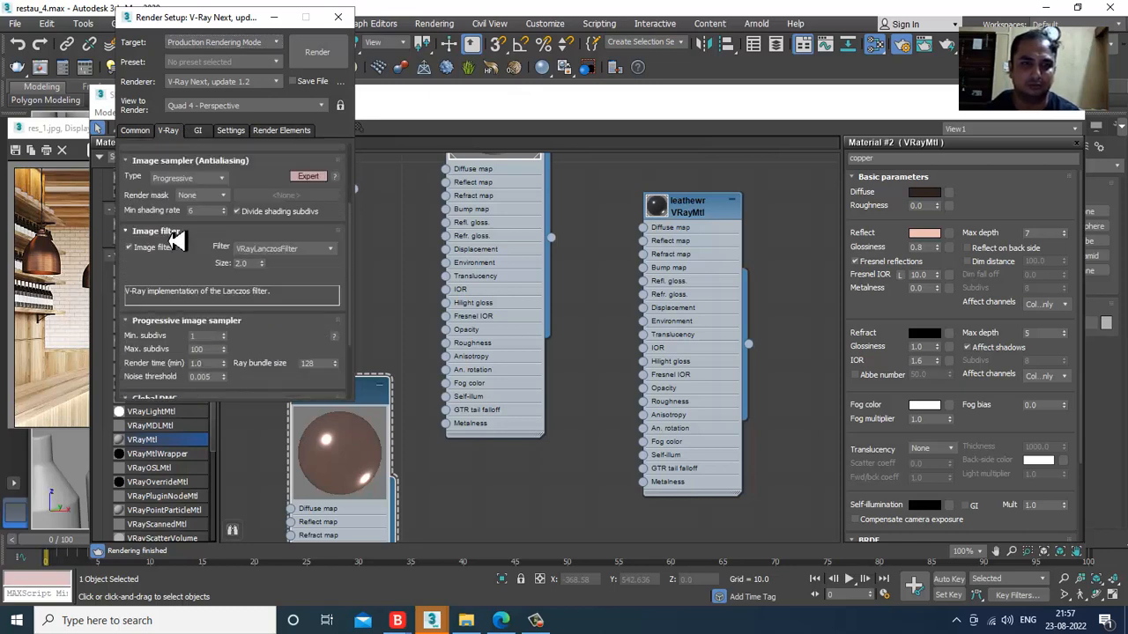
left_click_drag(168, 287, 174, 166)
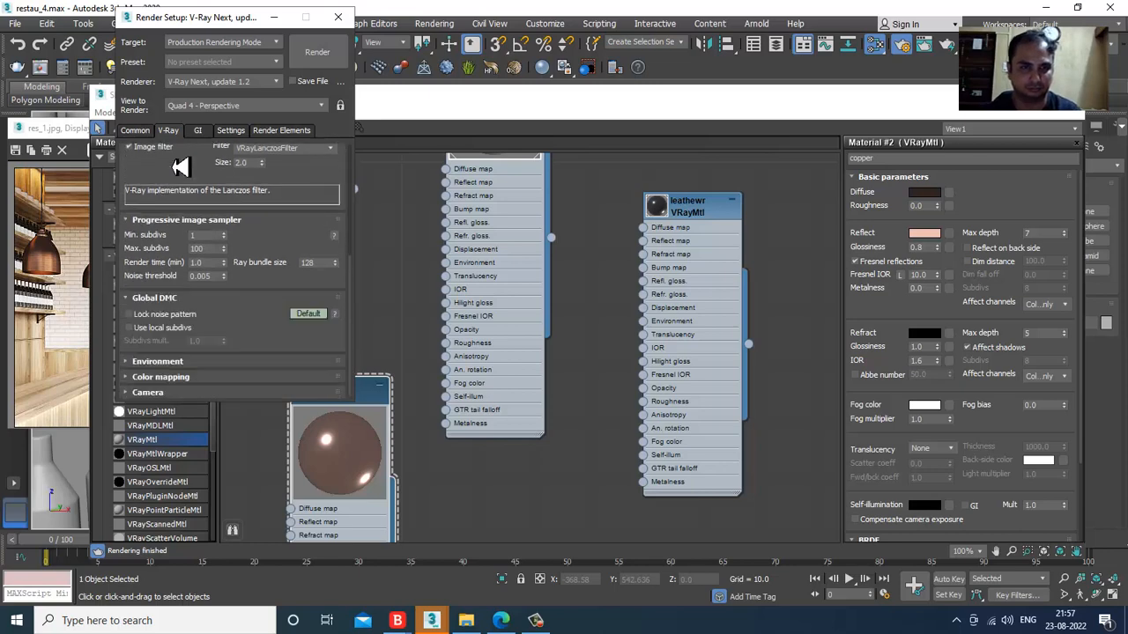
left_click(163, 329)
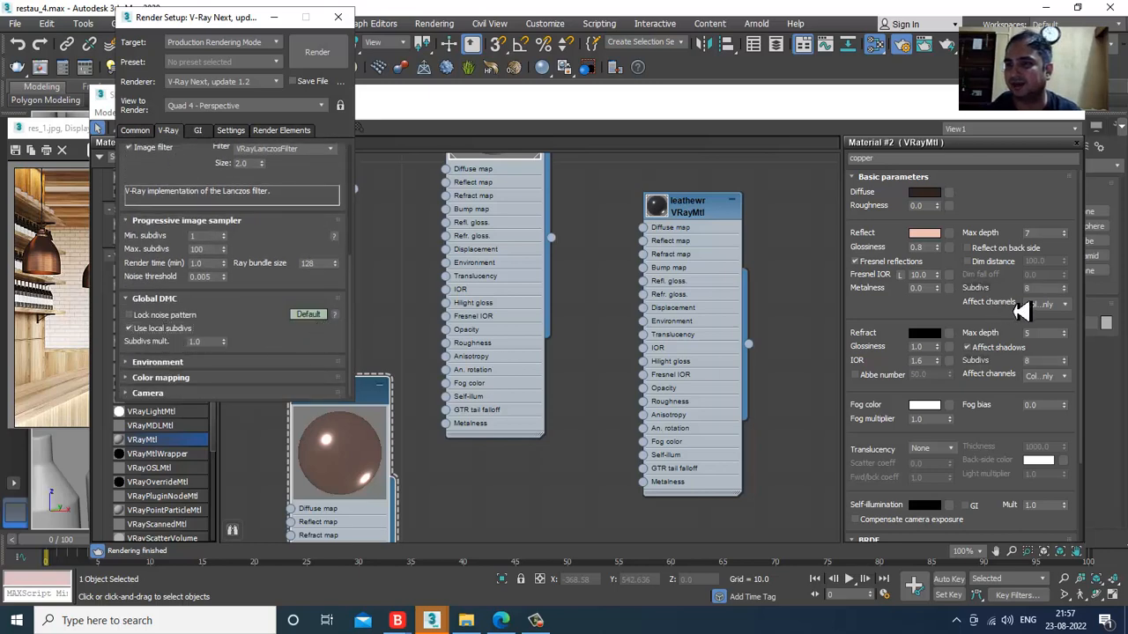
double_click(1047, 289)
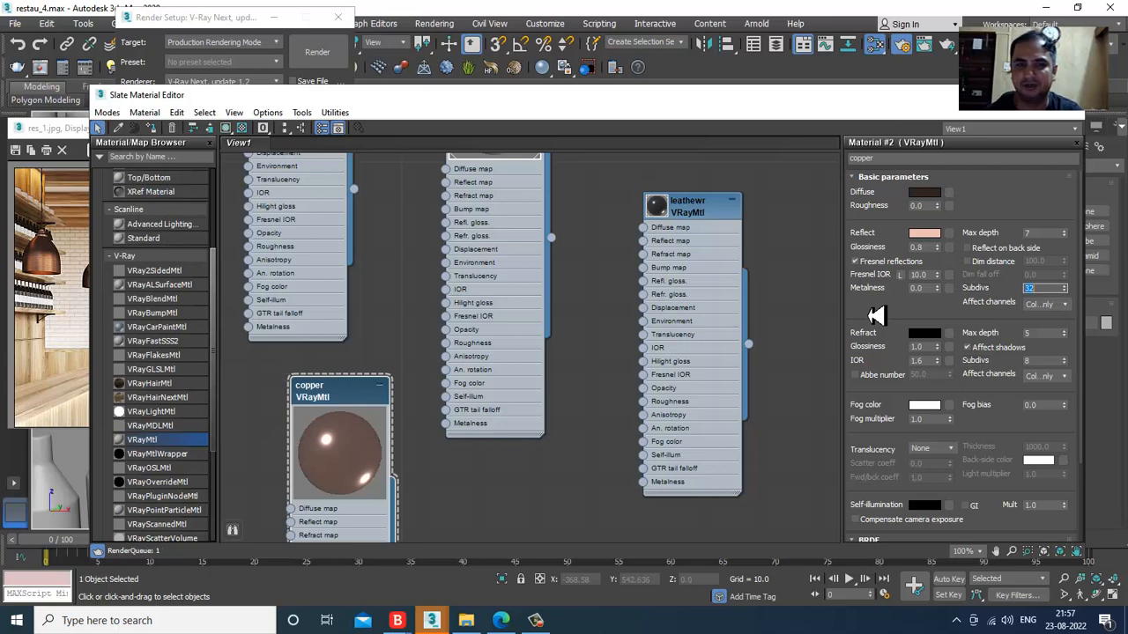
- Assign the copper material to the selected lampshade, show it shaded in the viewport, and minimise the material editor
left_click(150, 130)
left_click(226, 129)
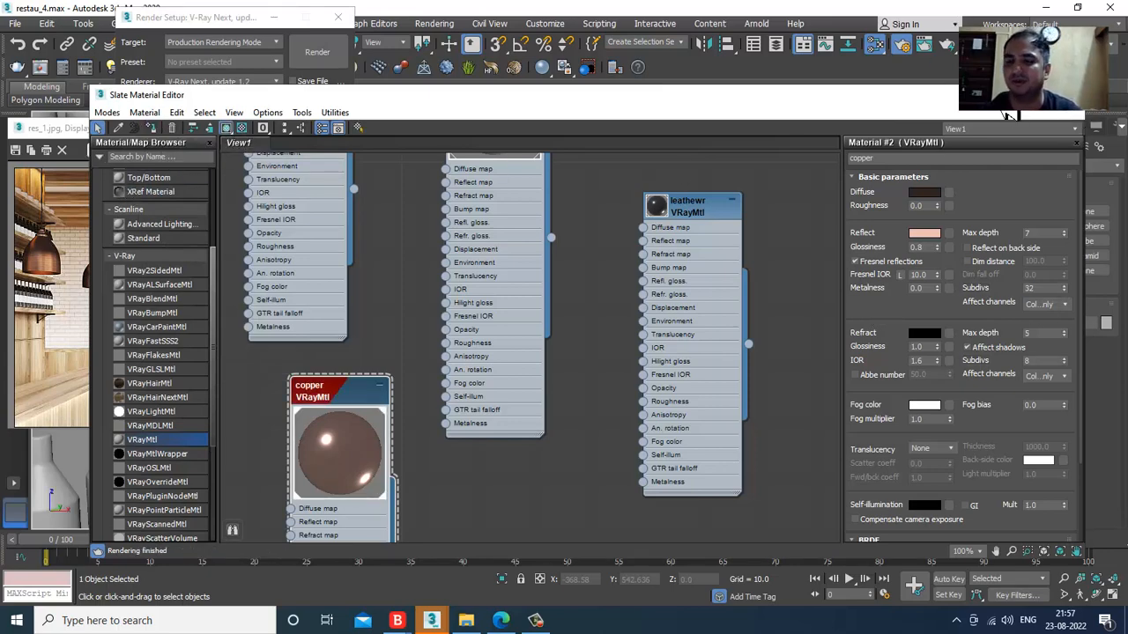
left_click(1007, 99)
- Assign the copper material to the other three pendant lampshades above the bar
middle_click_drag(717, 263, 618, 282, "alt")
scroll(618, 281, "down", 5)
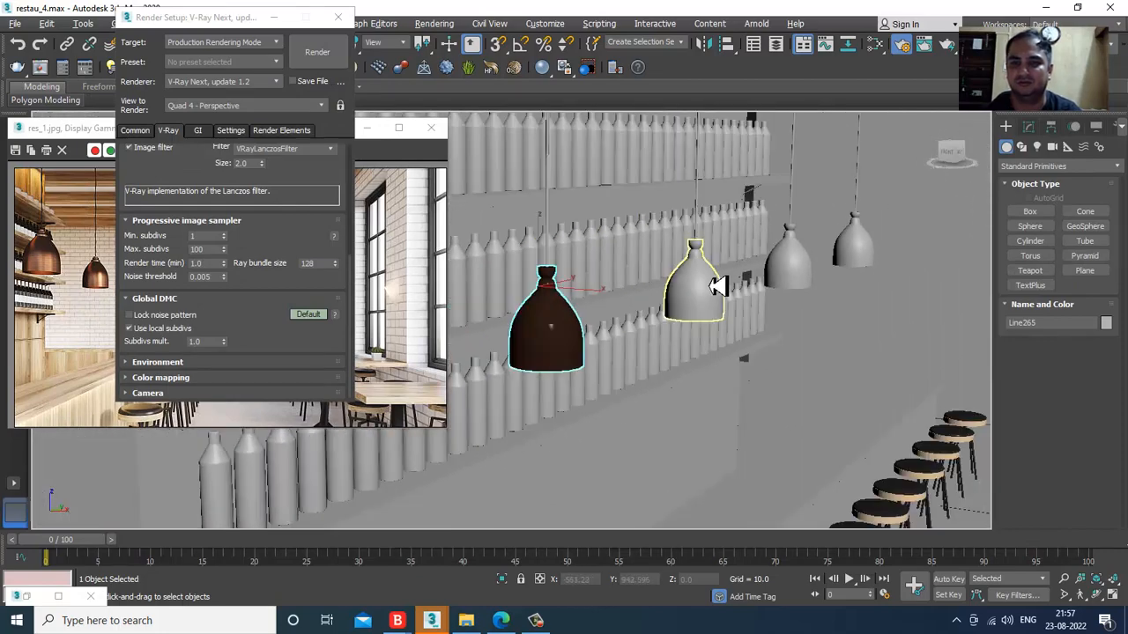
middle_click_drag(718, 285, 734, 279)
left_click(734, 279)
left_click(813, 269, "ctrl")
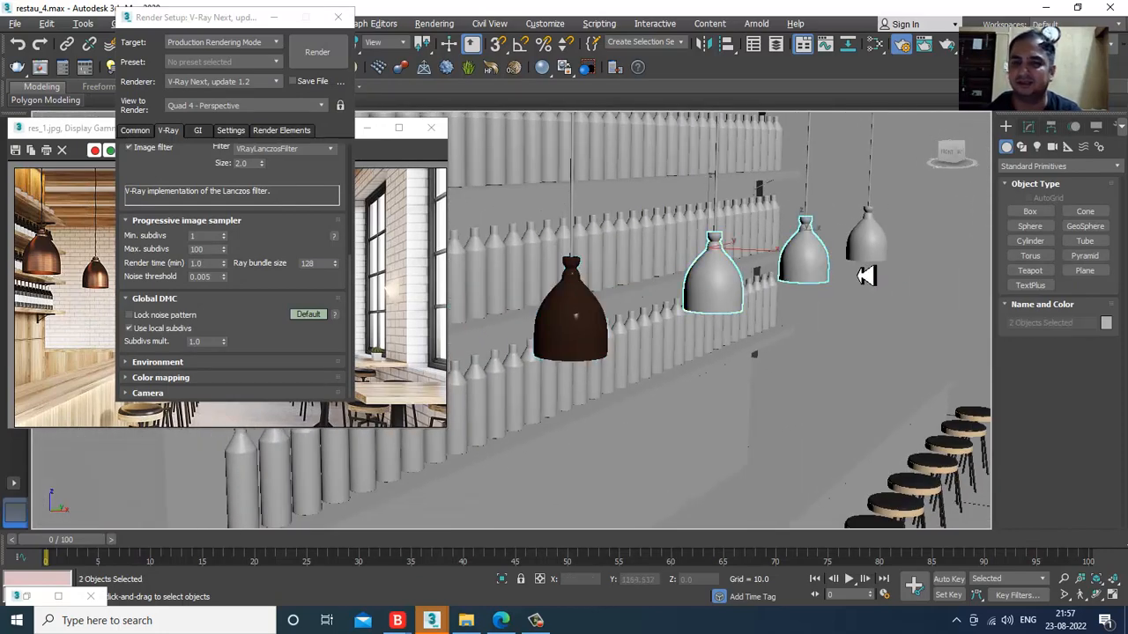
left_click(869, 242, "ctrl")
key("m")
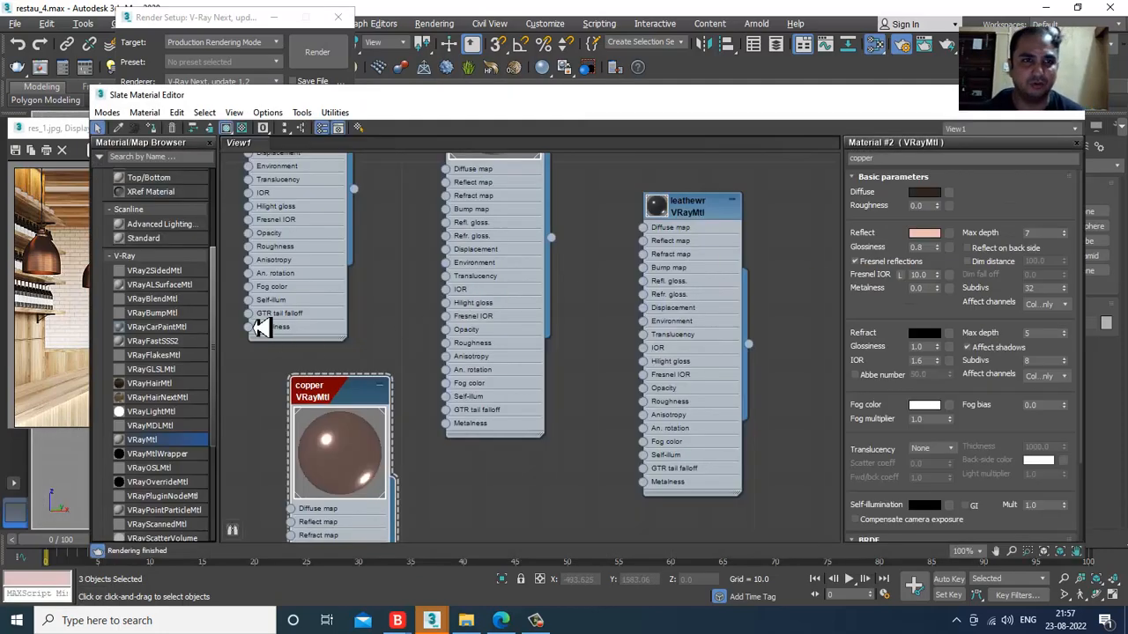
left_click(156, 131)
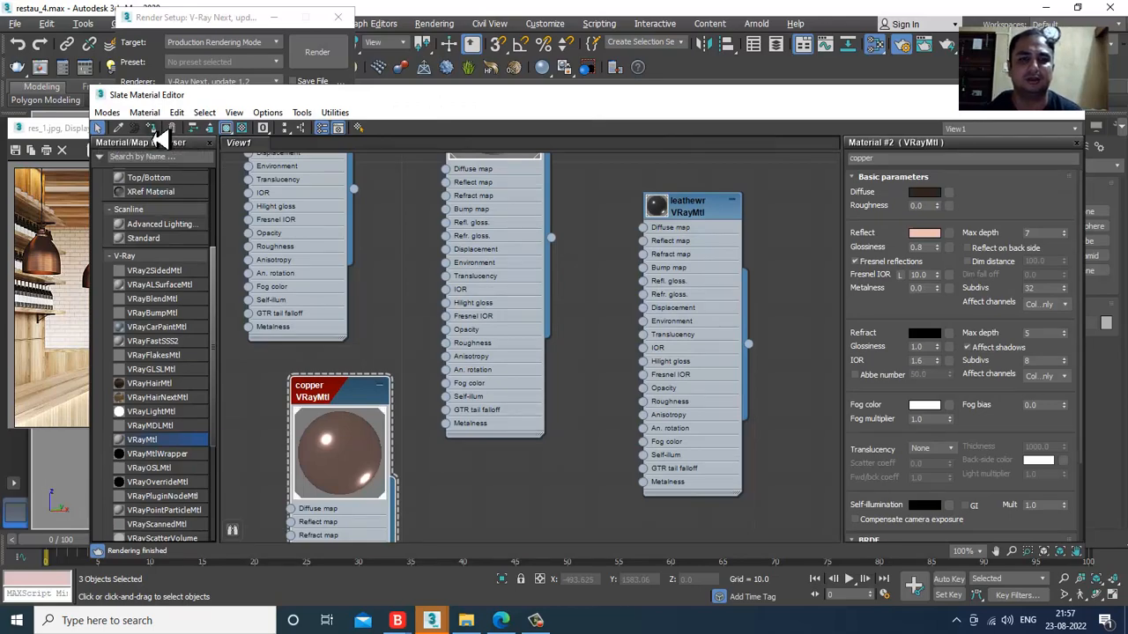
left_click(1005, 95)
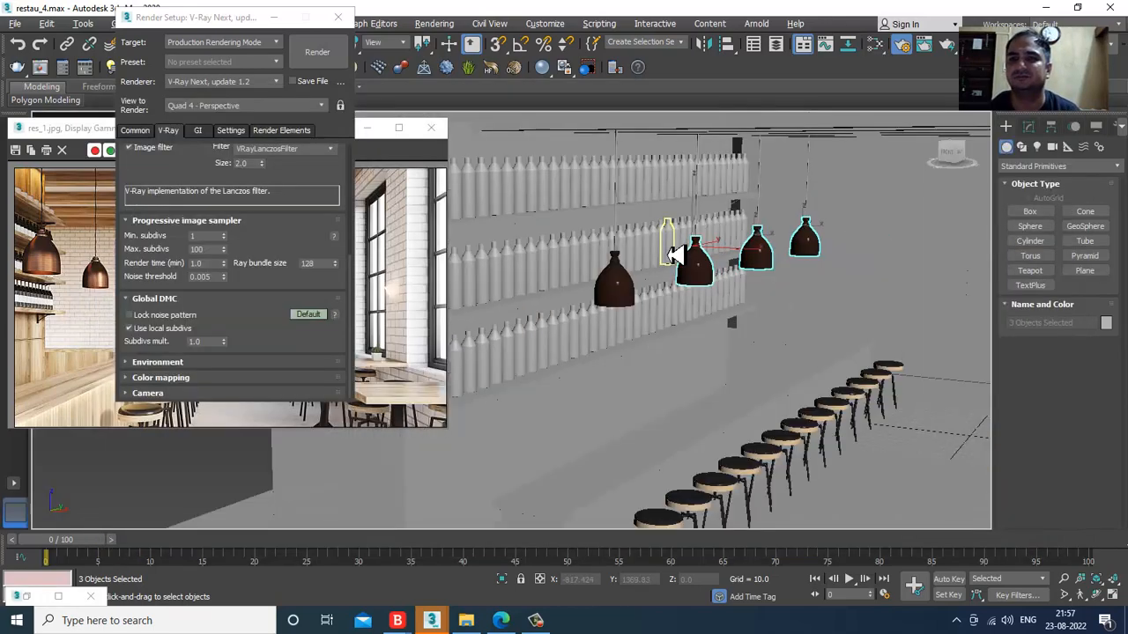
scroll(674, 253, "down", 3)
mouse_move(677, 254)
middle_mouse_down("alt")
mouse_move(725, 272)
mouse_move(696, 259)
middle_mouse_up("alt")
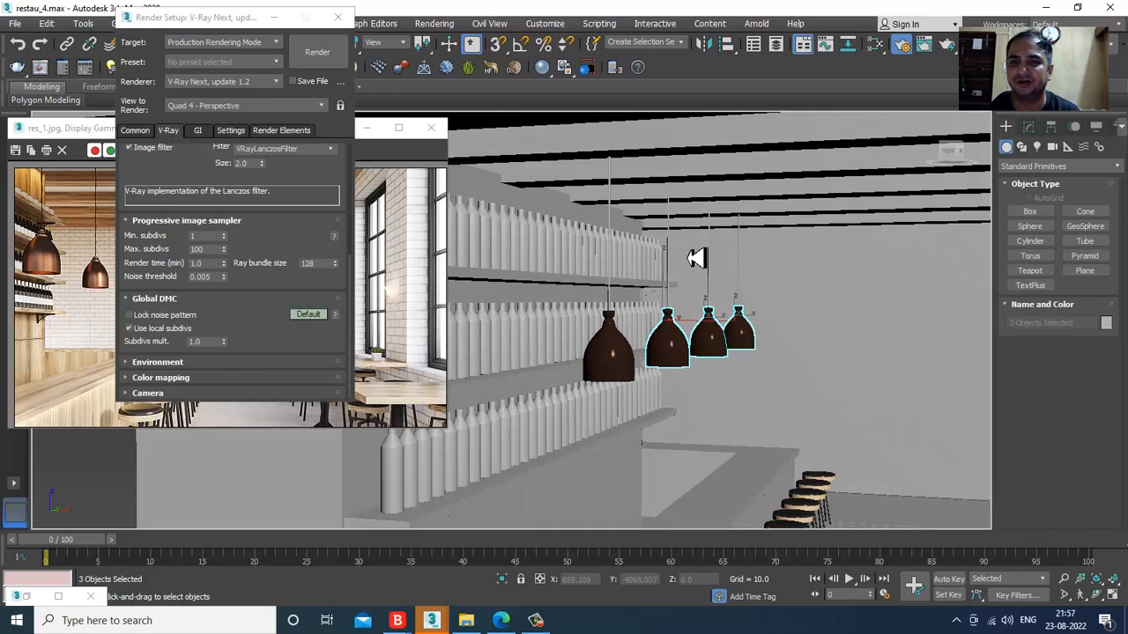
- Select the hanging cords of all four pendant lamps and close the render settings
left_click(610, 216)
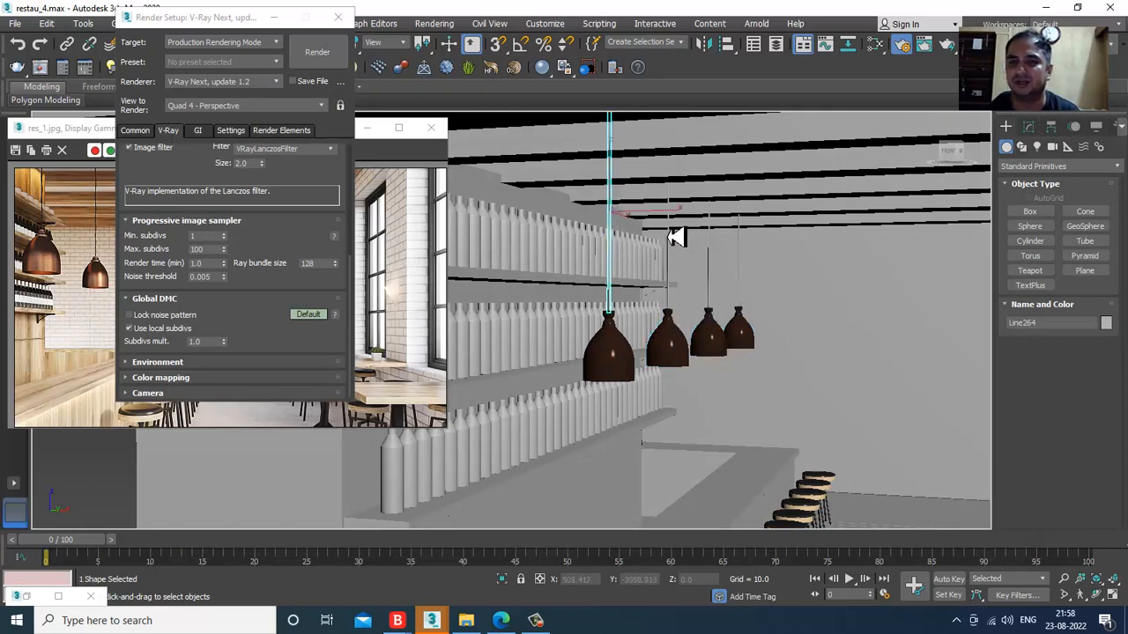
left_click(669, 237, "ctrl")
left_click(710, 249, "ctrl")
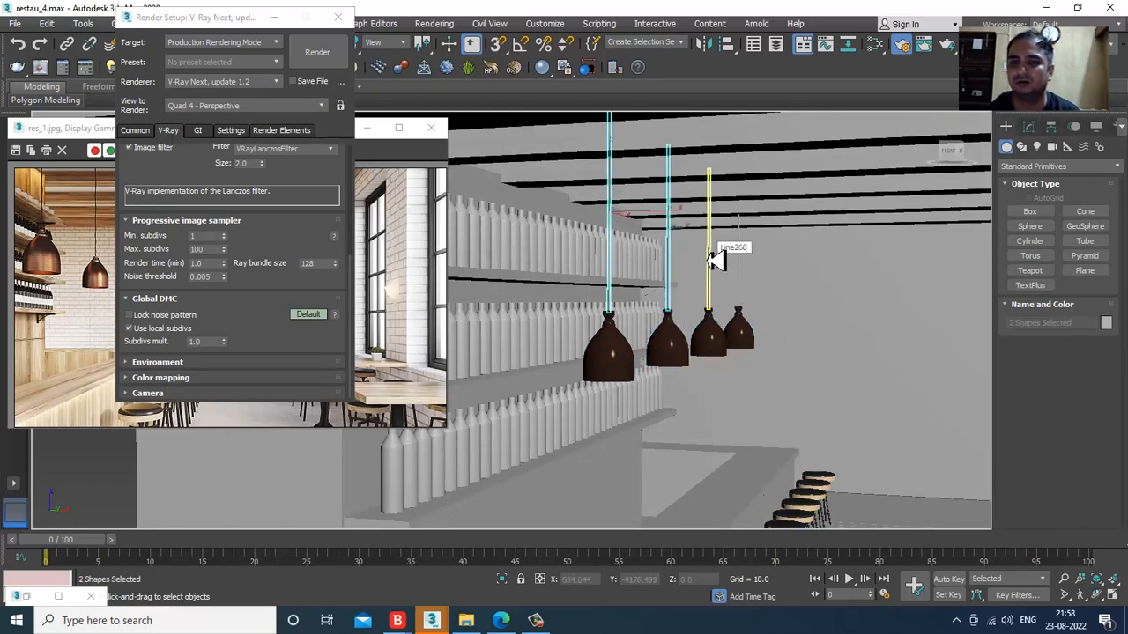
left_click(740, 264, "ctrl")
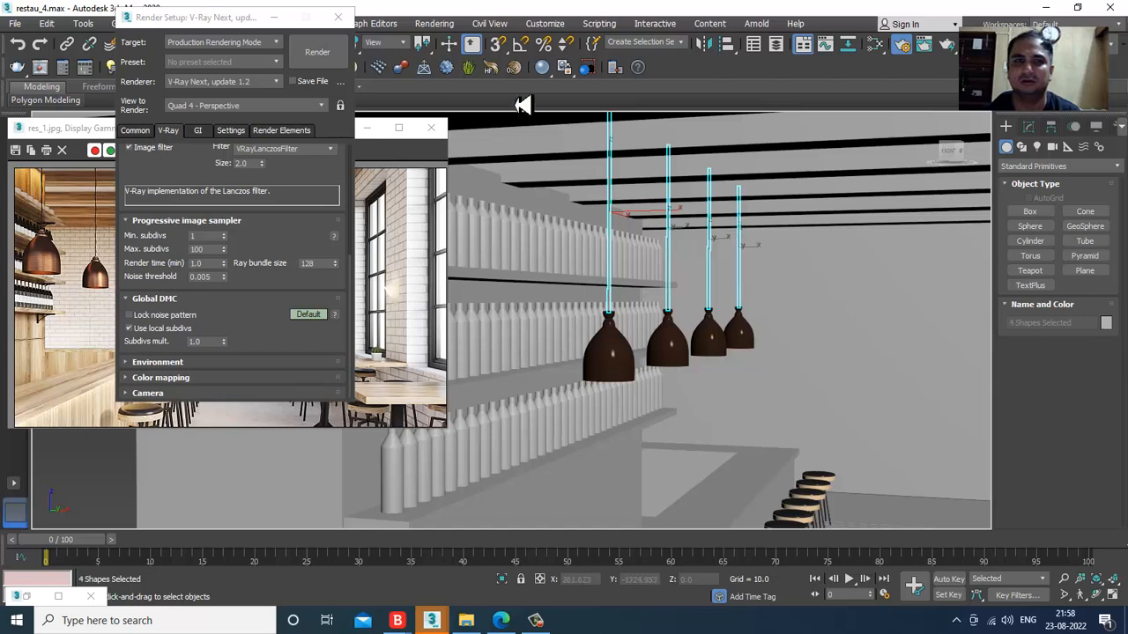
left_click(342, 18)
scroll(819, 374, "up", 1)
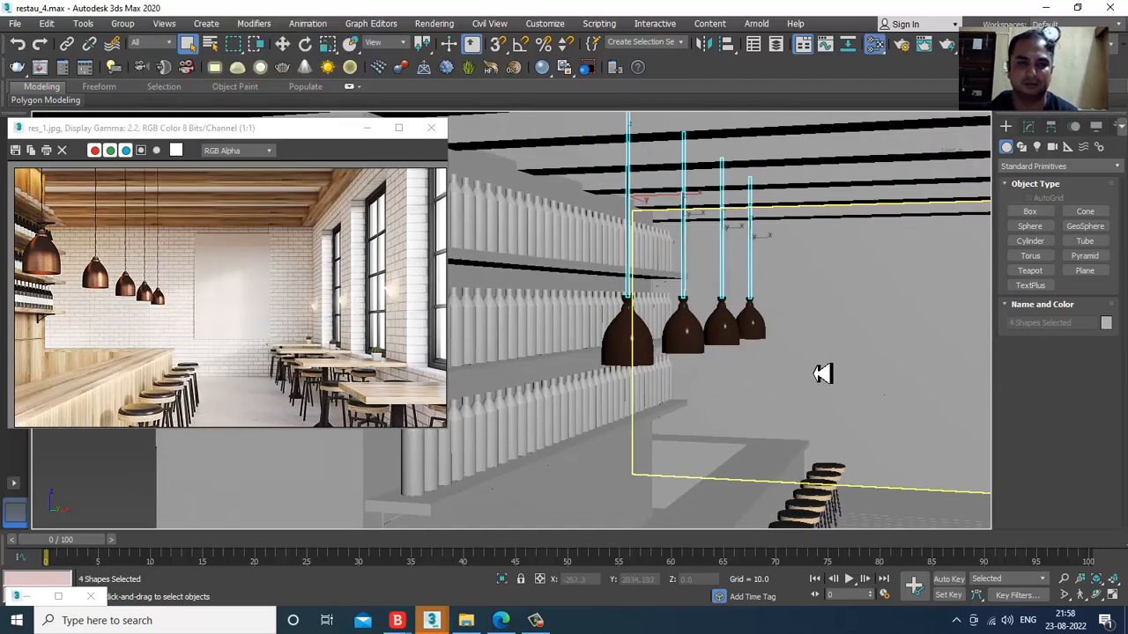
- Create a new VRayMtl with a black diffuse colour, assign it to the selected lamp cords, and put the material editor away
key("m")
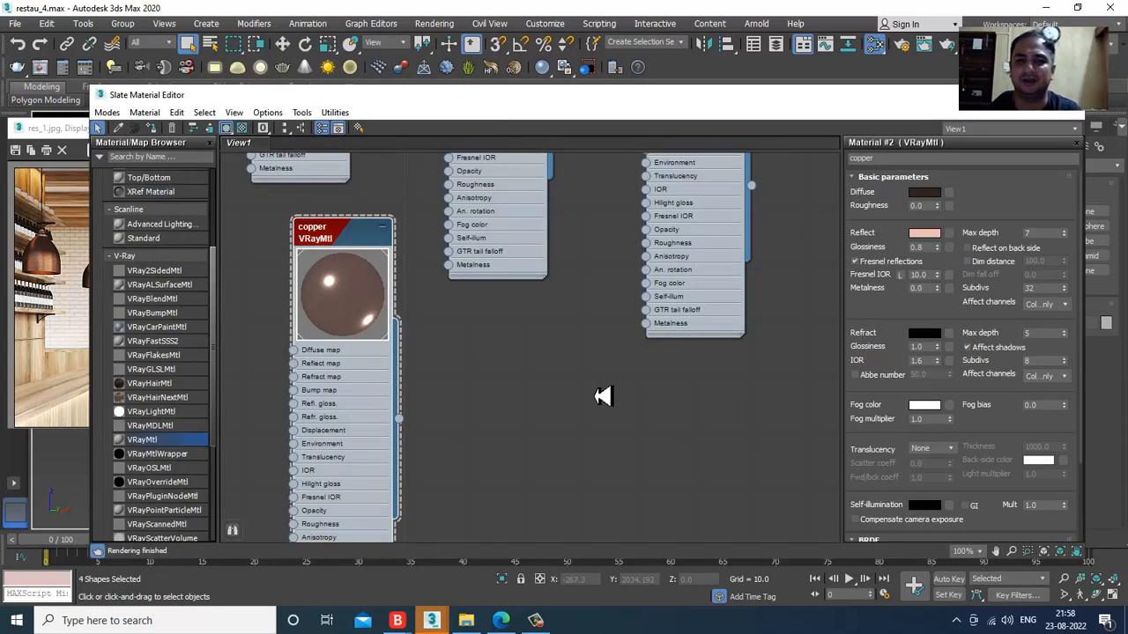
left_click_drag(603, 397, 529, 362)
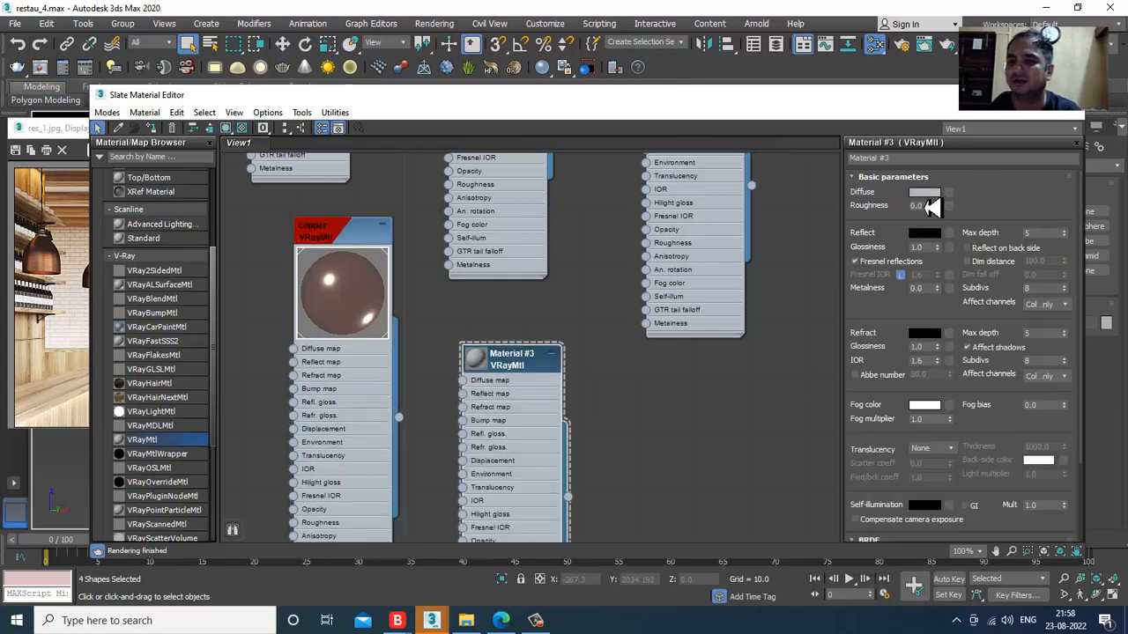
left_click(924, 193)
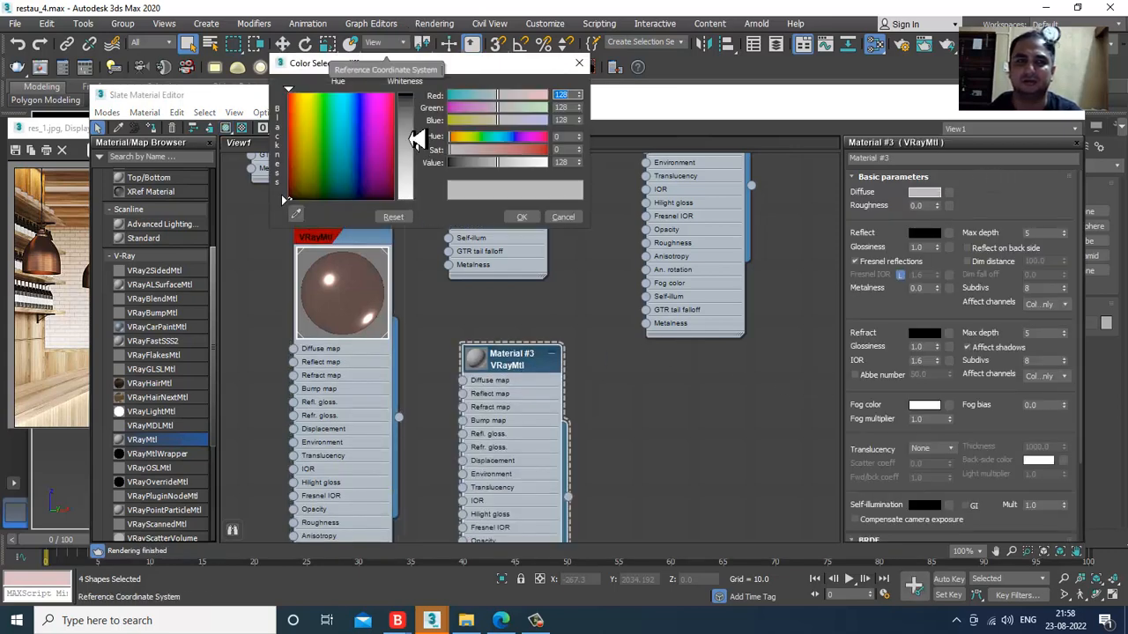
left_click_drag(416, 139, 414, 197)
left_click(522, 216)
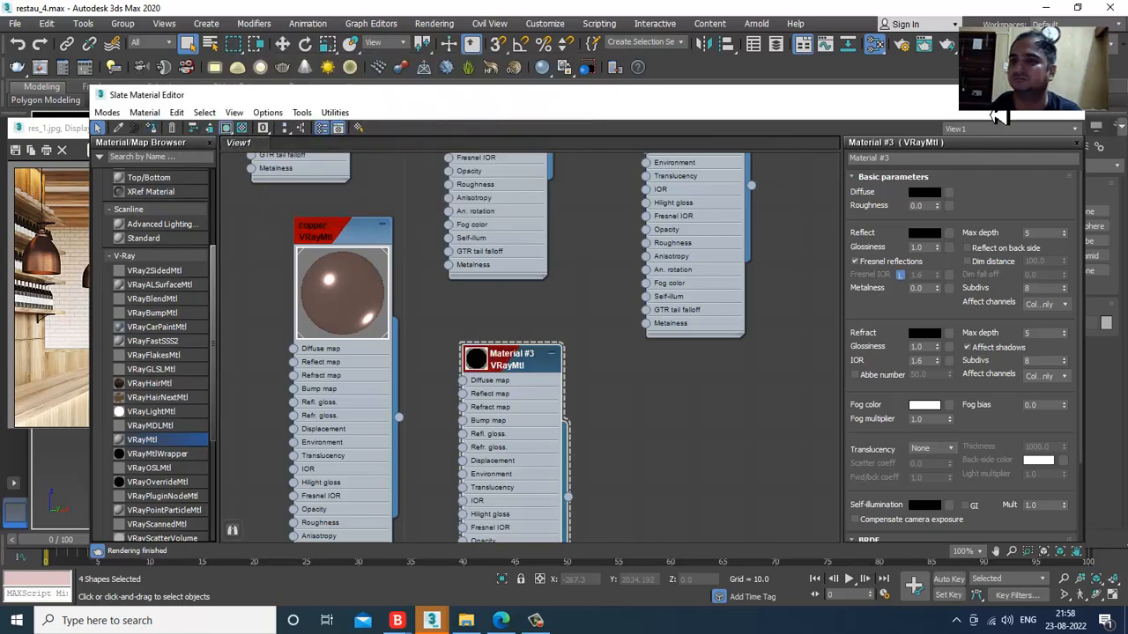
key("m")
- Select the room's wall object and convert it to an Editable Poly
scroll(813, 279, "down", 10)
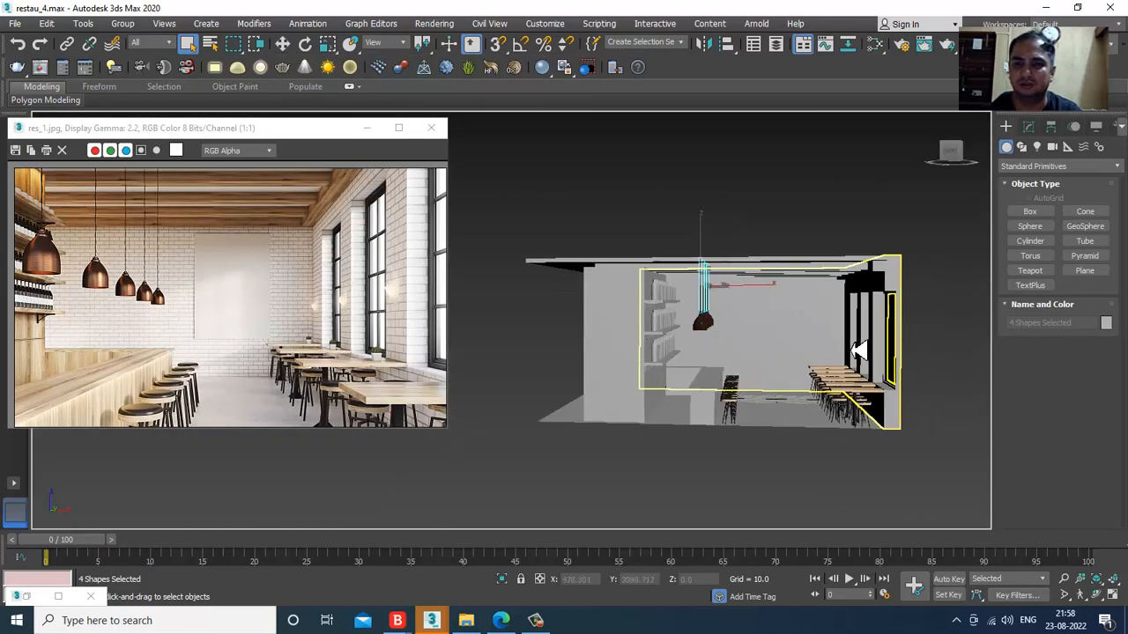
left_click(756, 333)
left_click(735, 362)
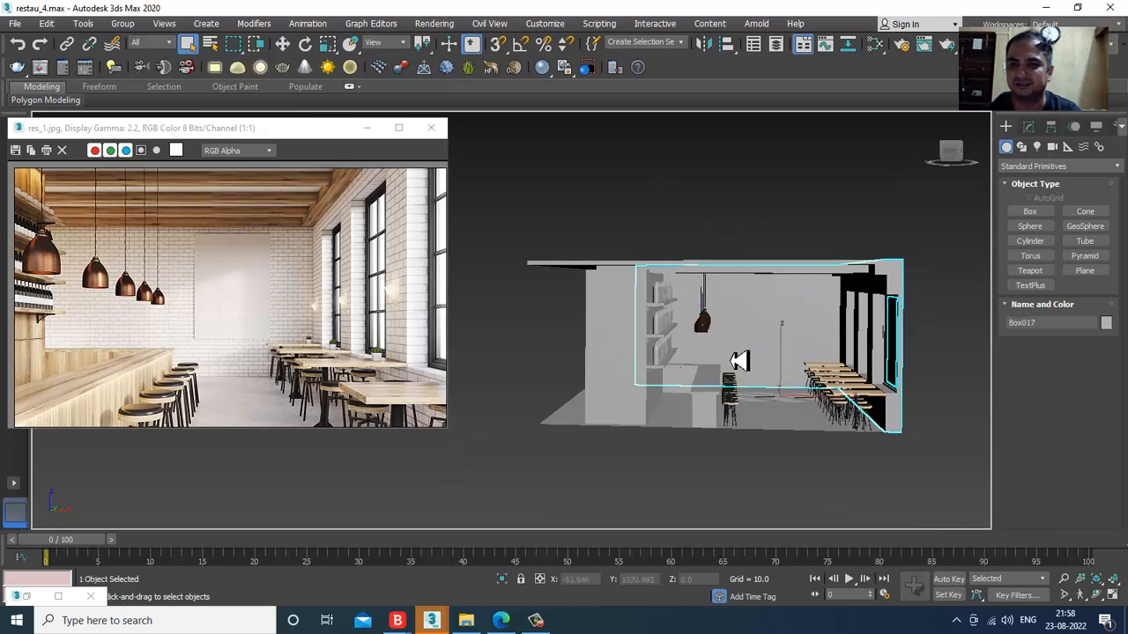
scroll(738, 359, "up", 5)
middle_click_drag(812, 340, 796, 277, "alt")
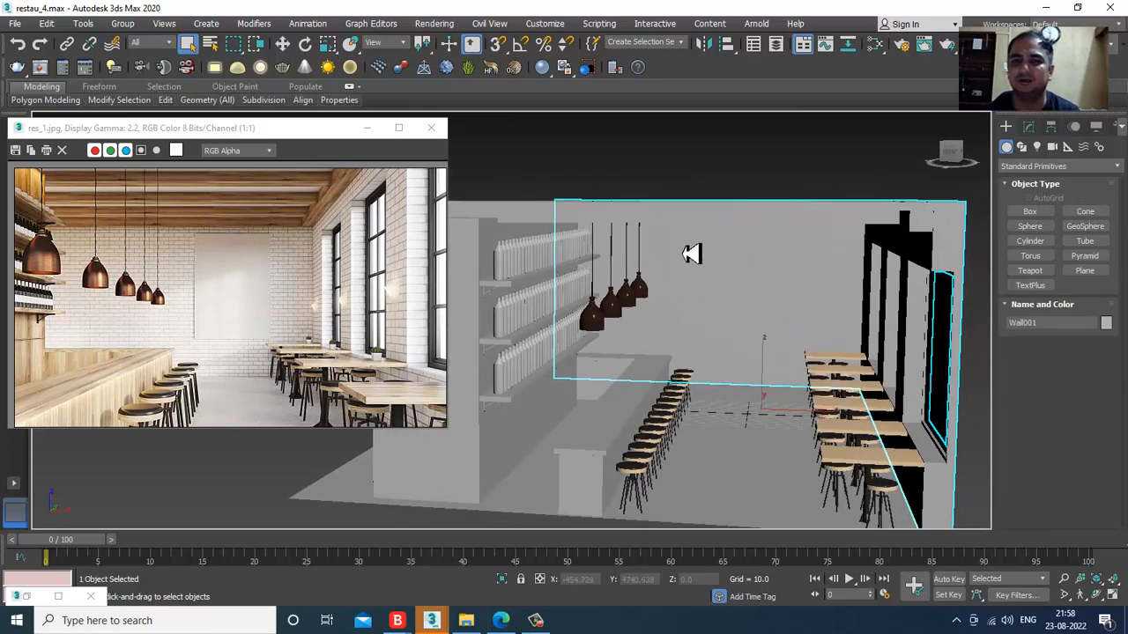
right_click(678, 240)
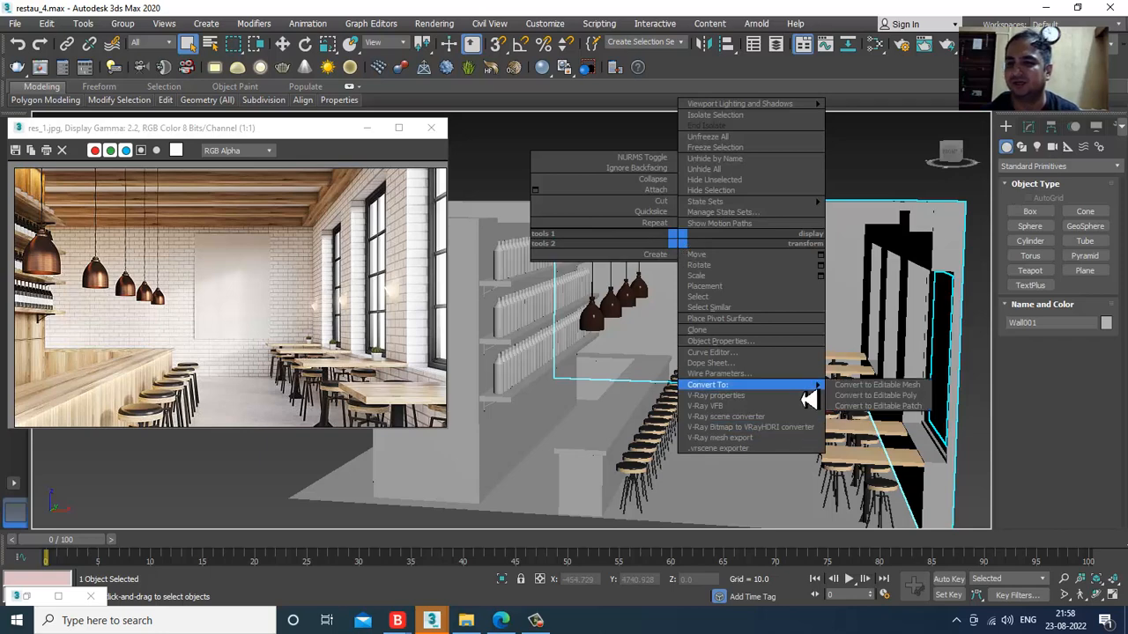
left_click(911, 396)
- Select the wall's polygons at the far end of the room, removing the window-side wall polygons from the selection
middle_click_drag(752, 345, 758, 326, "alt")
left_click(1076, 334)
scroll(708, 303, "down", 5)
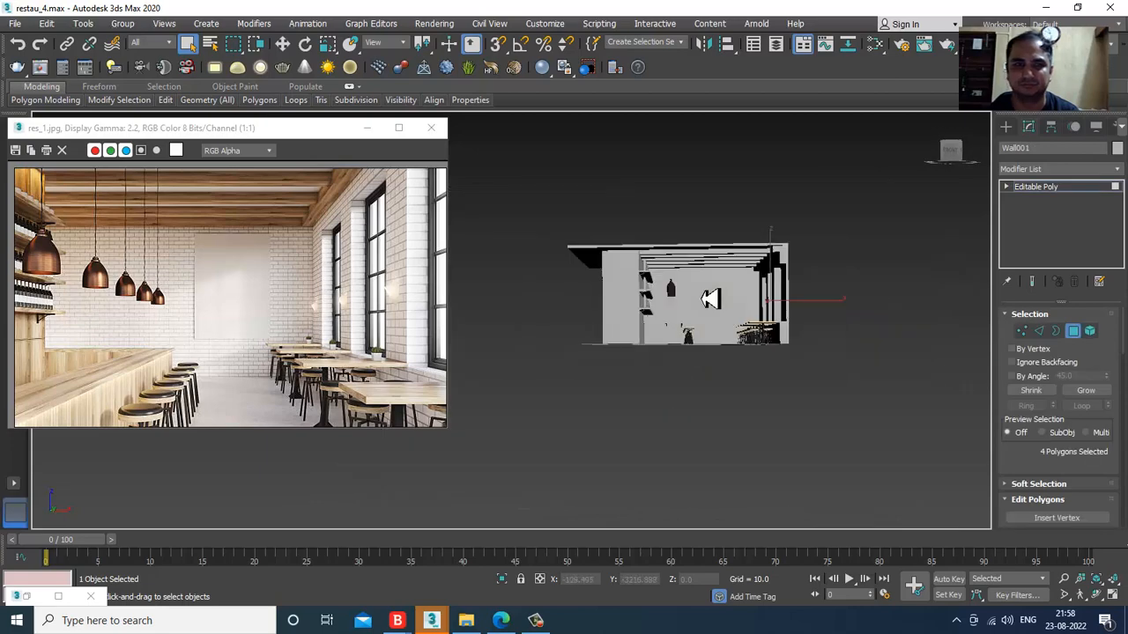
left_click_drag(529, 204, 773, 416)
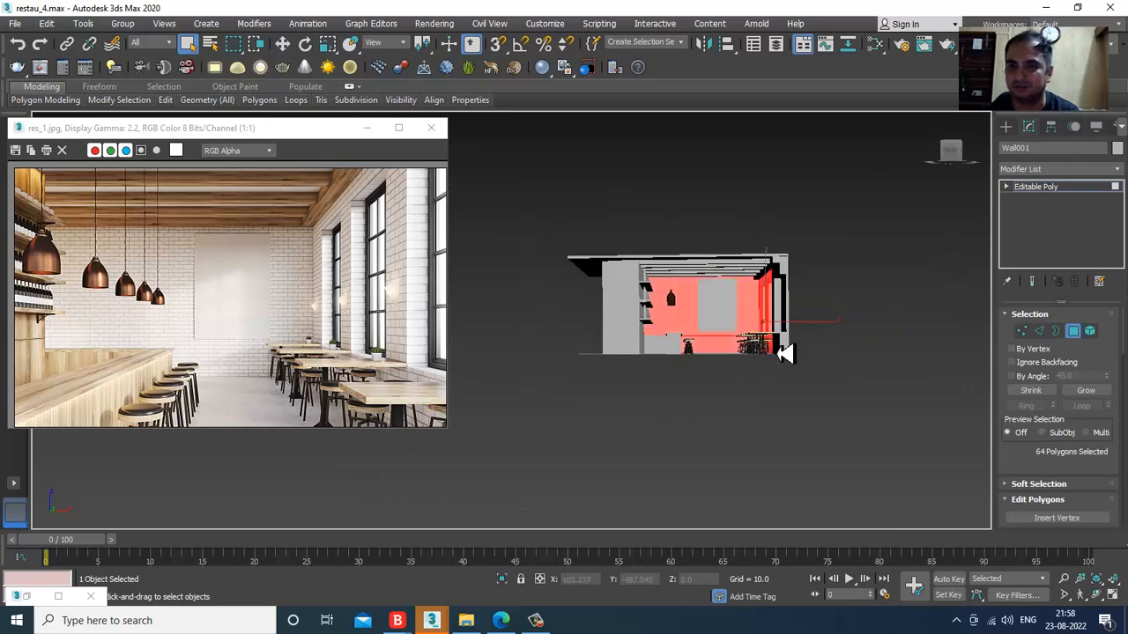
scroll(772, 319, "up", 3)
scroll(766, 319, "up", 2)
middle_click_drag(766, 319, 745, 307, "alt")
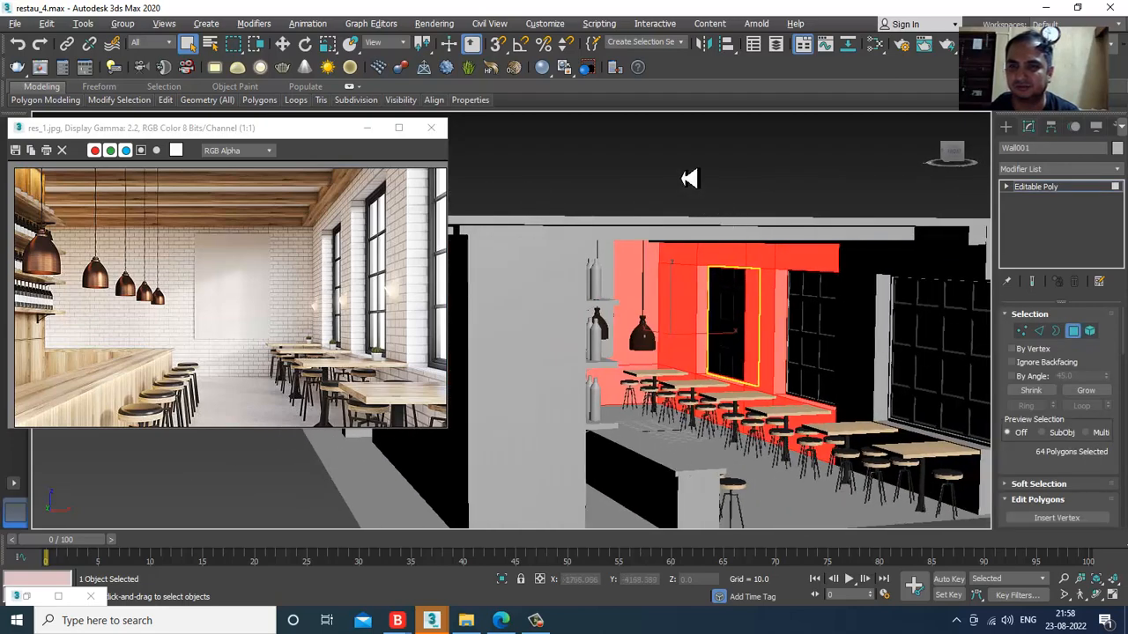
left_click_drag(679, 178, 864, 432, "alt")
middle_click_drag(871, 432, 765, 344, "alt")
- Create another VRayMtl for the brick wall and add a Bitmap map to its diffuse channel
key("m")
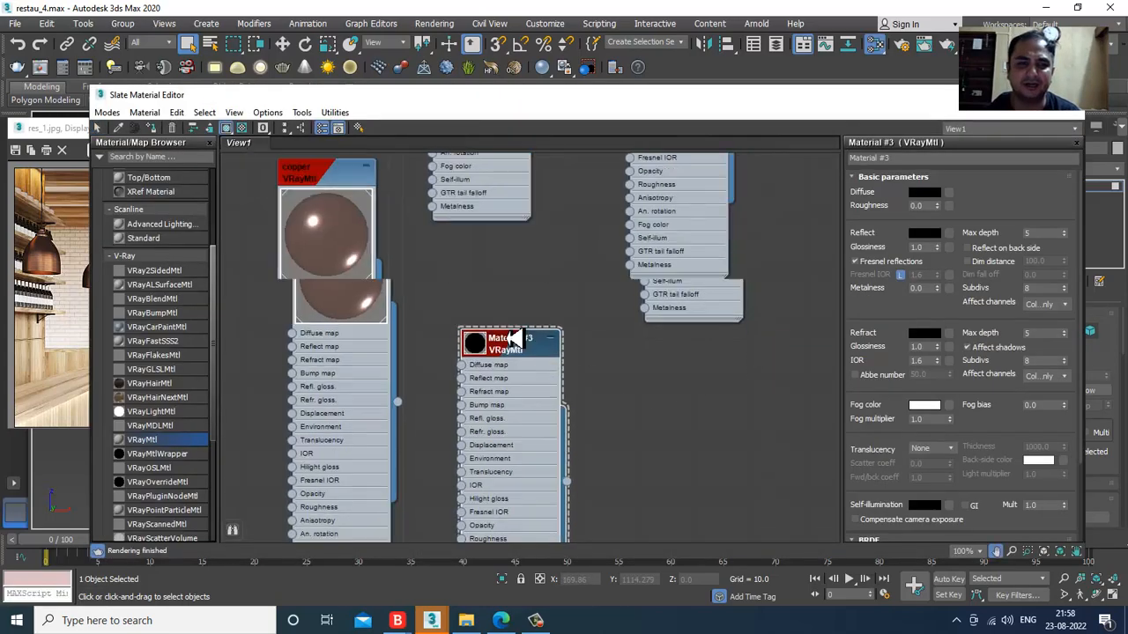
left_click_drag(156, 435, 684, 252)
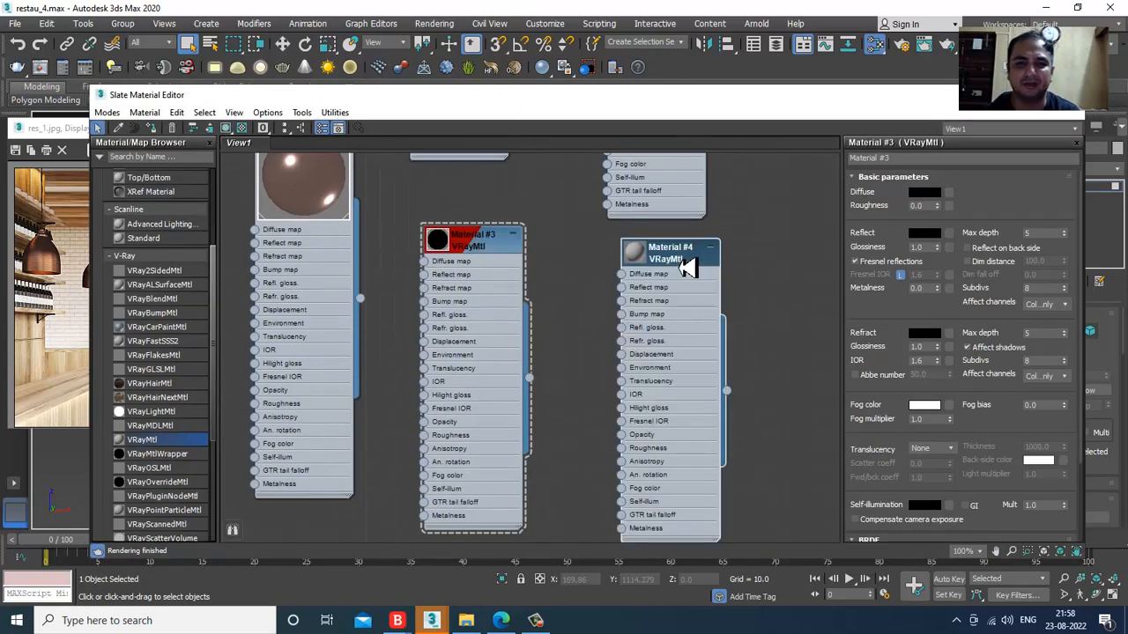
left_click(705, 317)
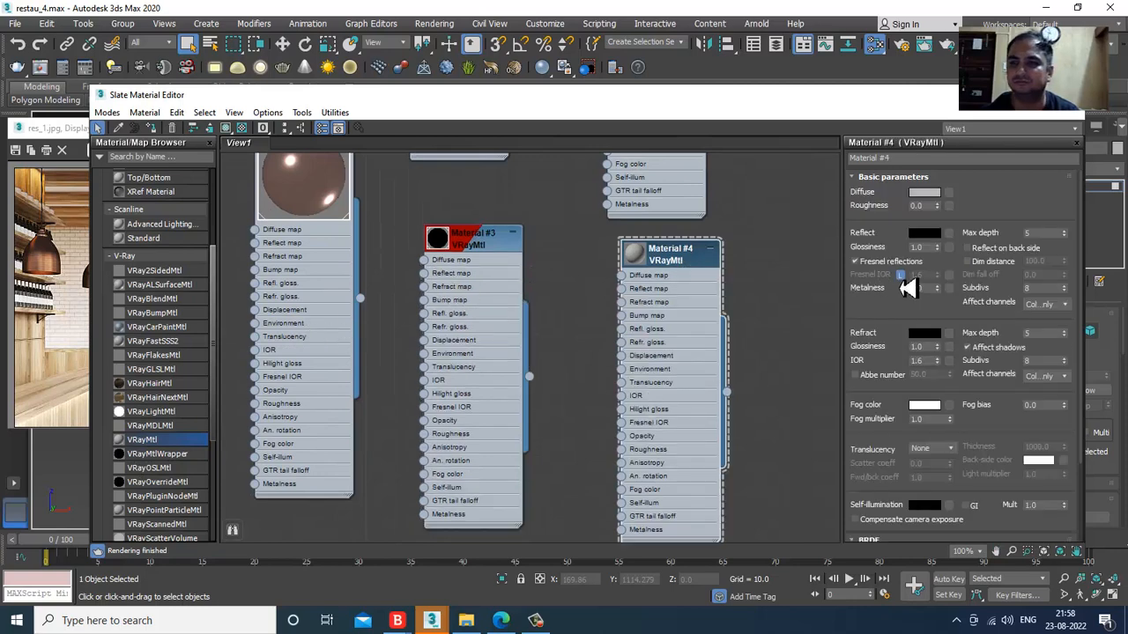
left_click(948, 194)
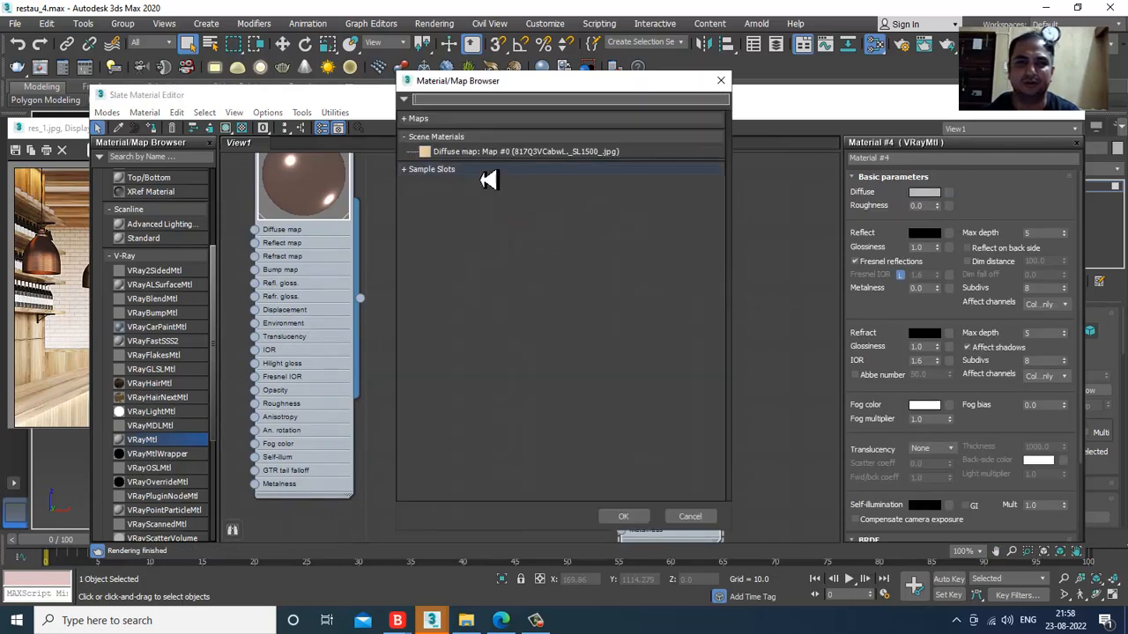
left_click(421, 119)
left_click(458, 151)
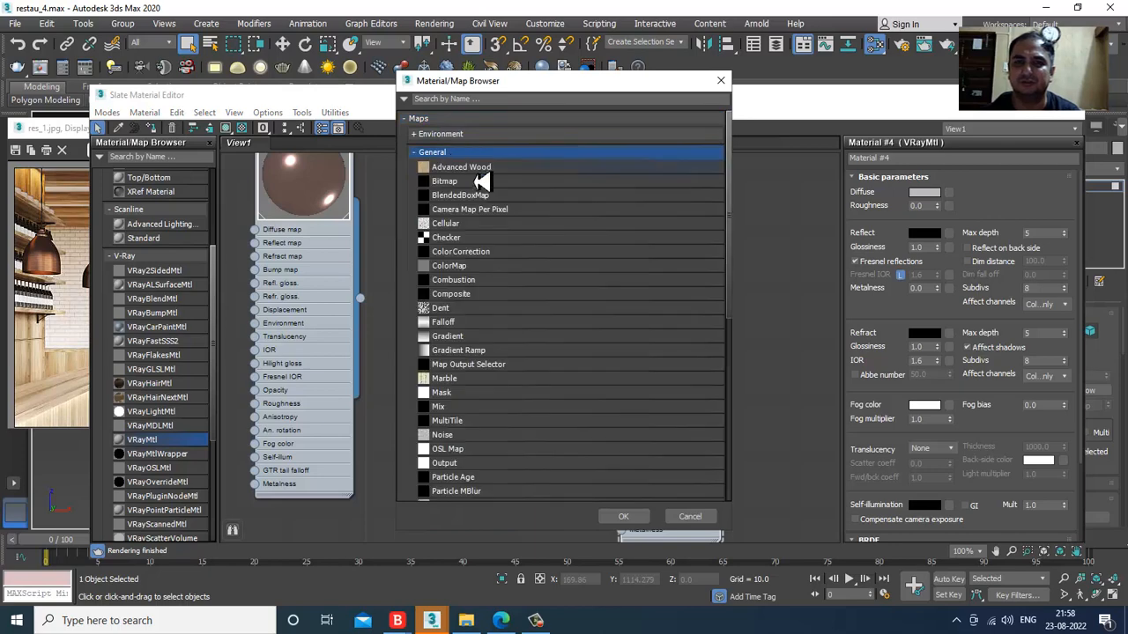
left_click(474, 182)
double_click(472, 185)
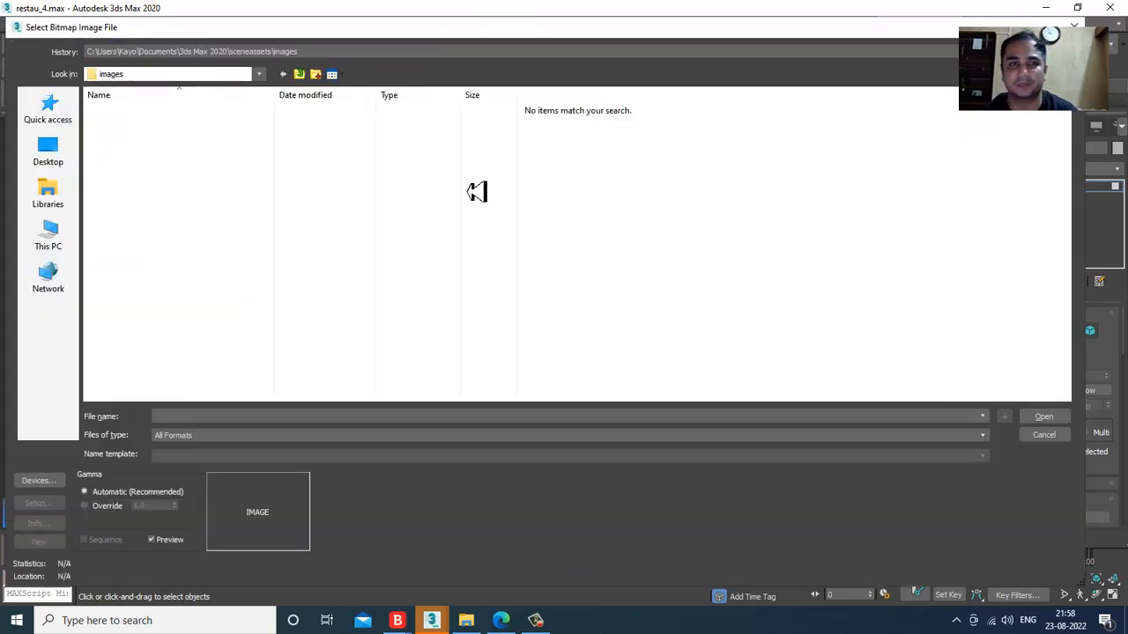
- Load the brick image nn.jpg from D:\August 2022\Restaurant\Texture as the diffuse bitmap
left_click(49, 237)
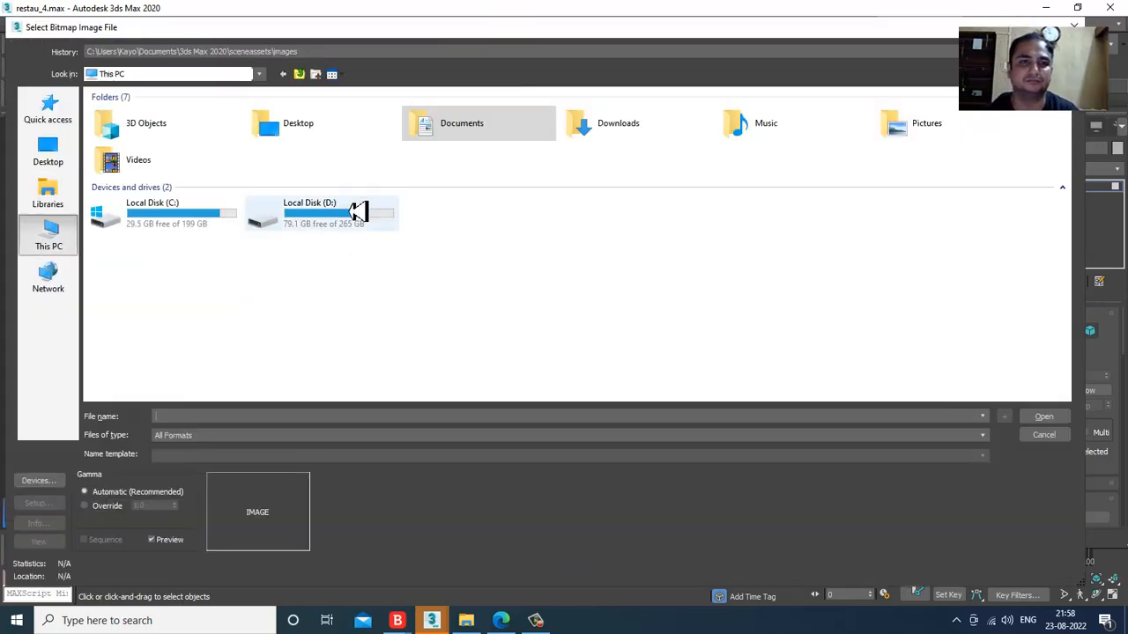
double_click(317, 223)
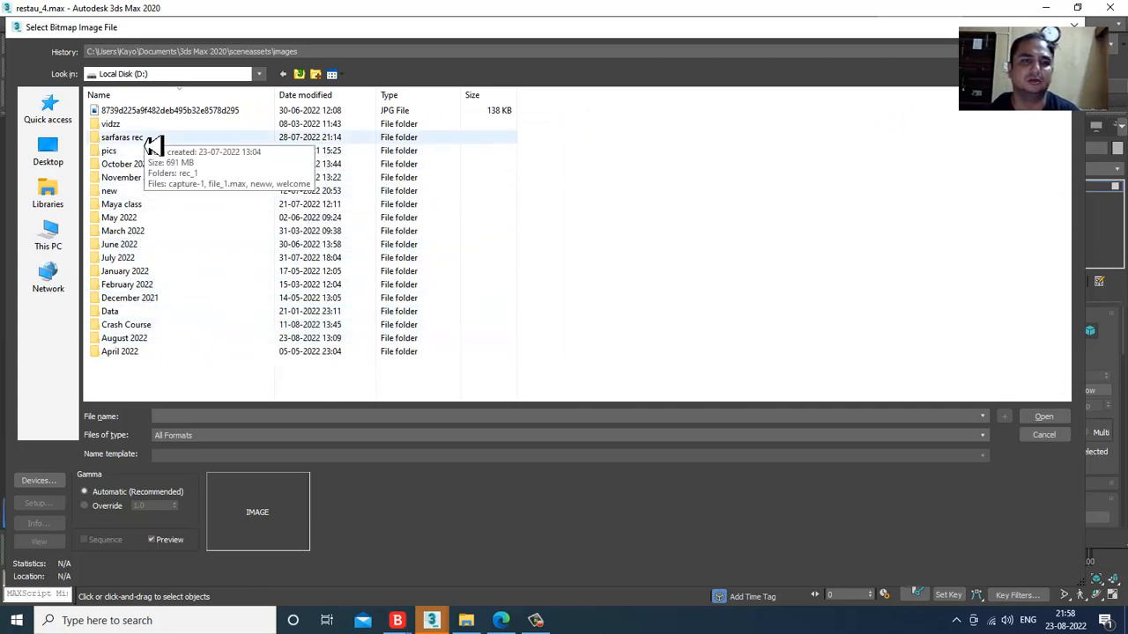
double_click(172, 338)
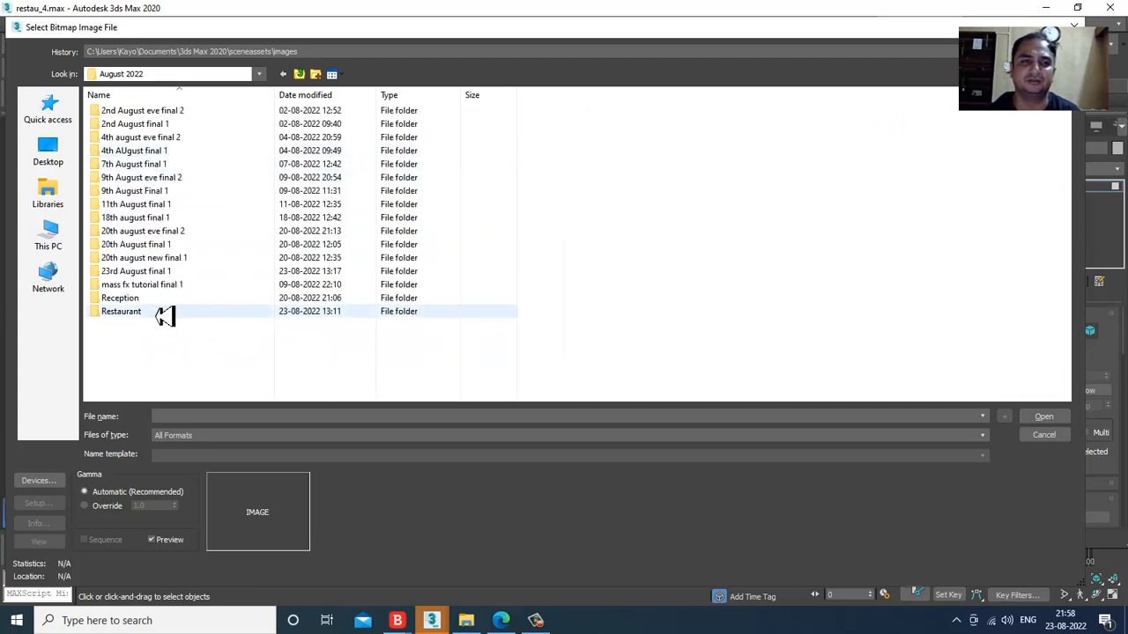
double_click(152, 316)
double_click(128, 140)
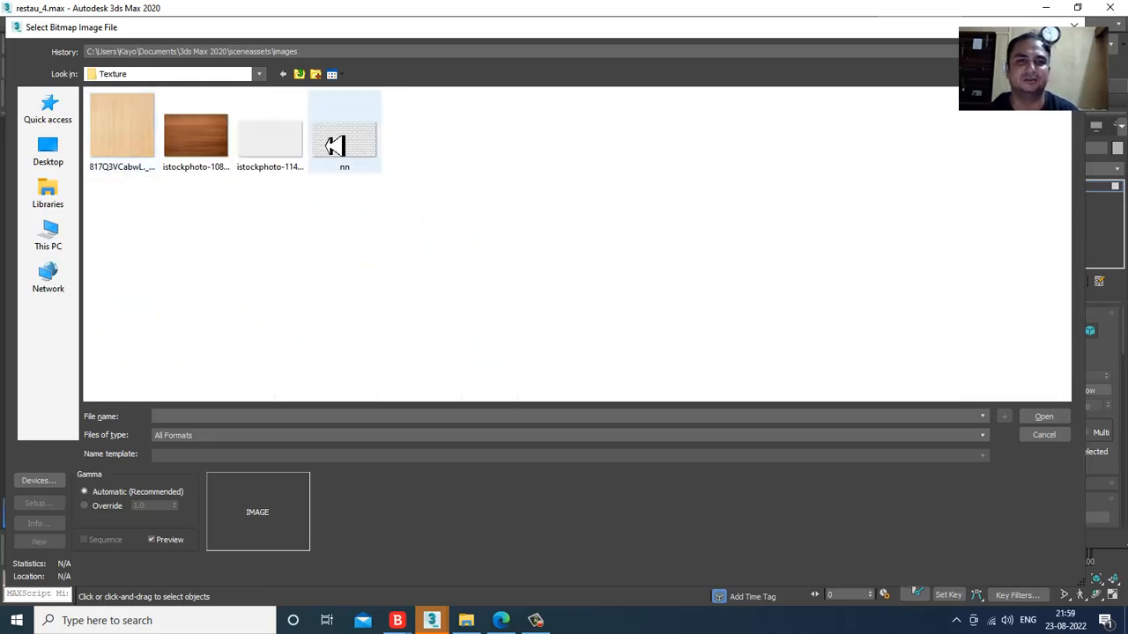
left_click(297, 143)
left_click(365, 148)
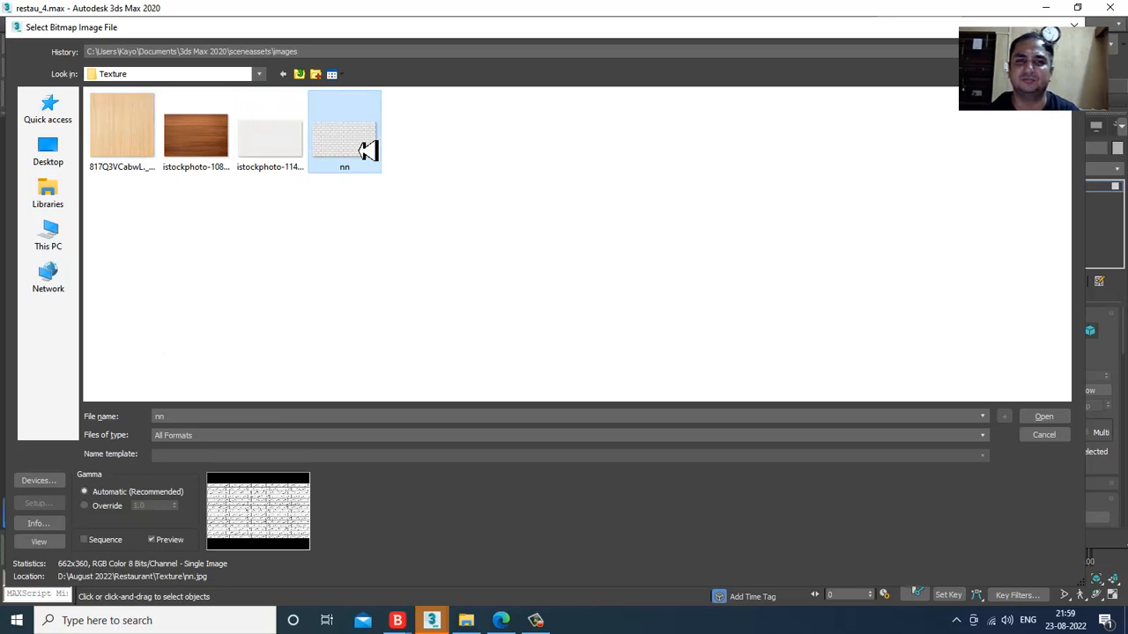
double_click(365, 148)
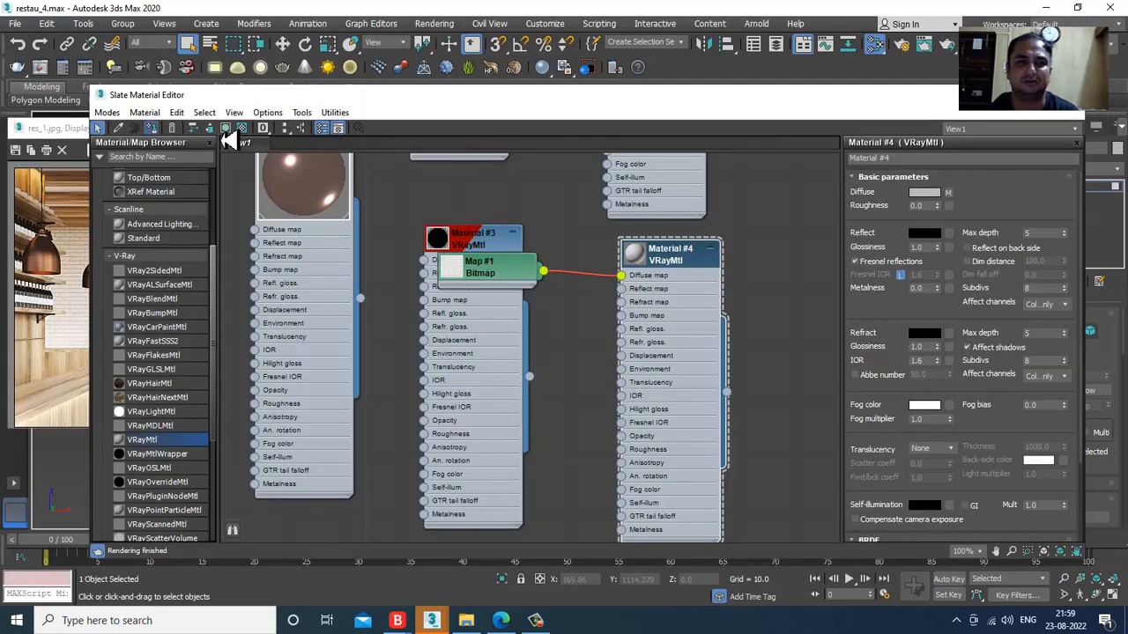
- Show the brick material on the selected back wall polygons in the viewport and minimise the material editor
left_click(225, 130)
left_click(1003, 95)
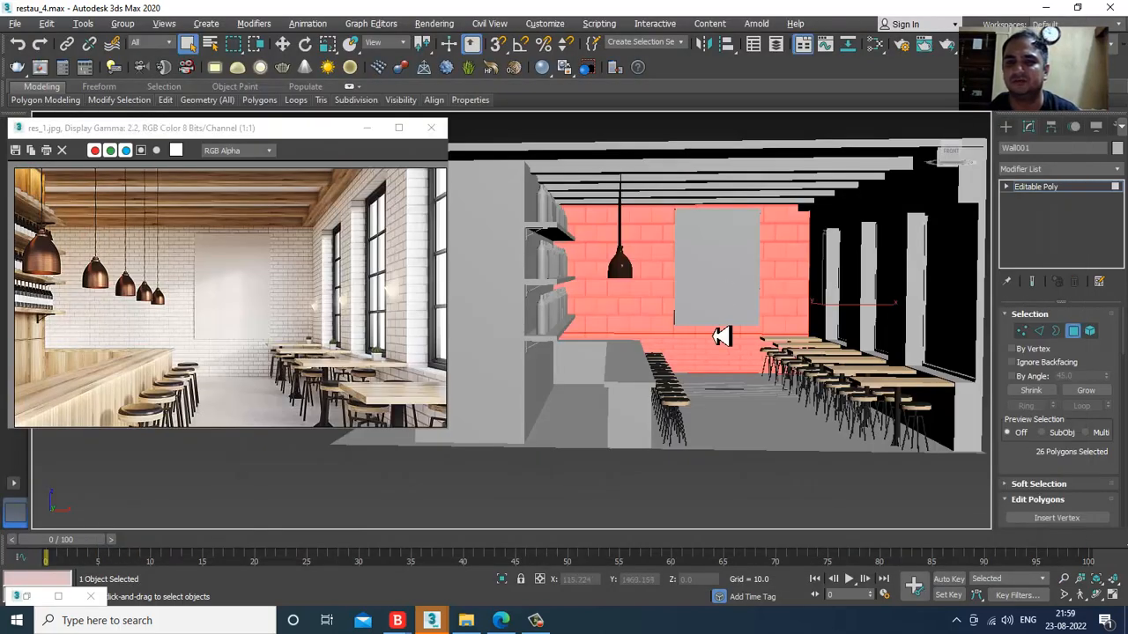
middle_click_drag(722, 336, 695, 326, "alt")
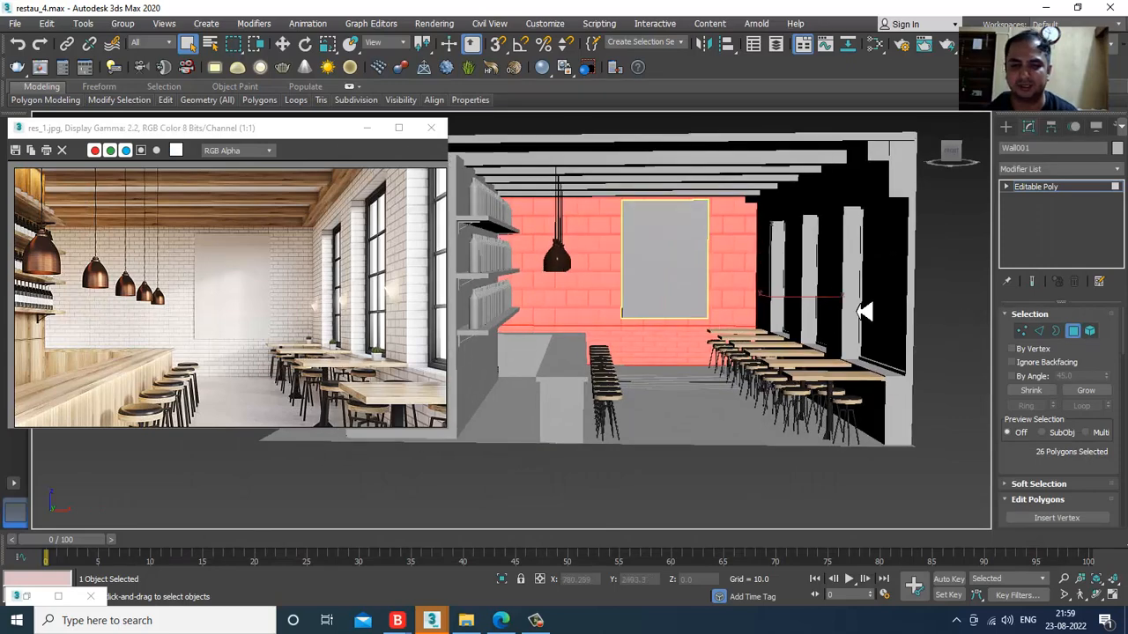
- Set the brick bitmap's U and V tiling to 3.0, clear the polygon selection, and check the back wall
key("m")
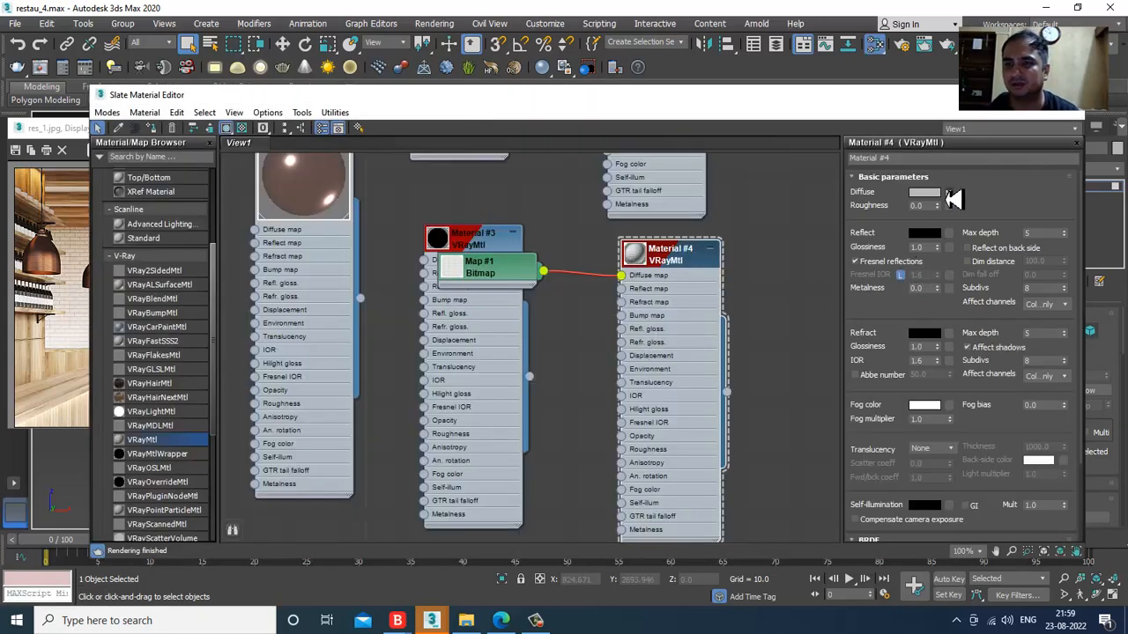
left_click(949, 193)
left_click_drag(696, 100, 856, 317)
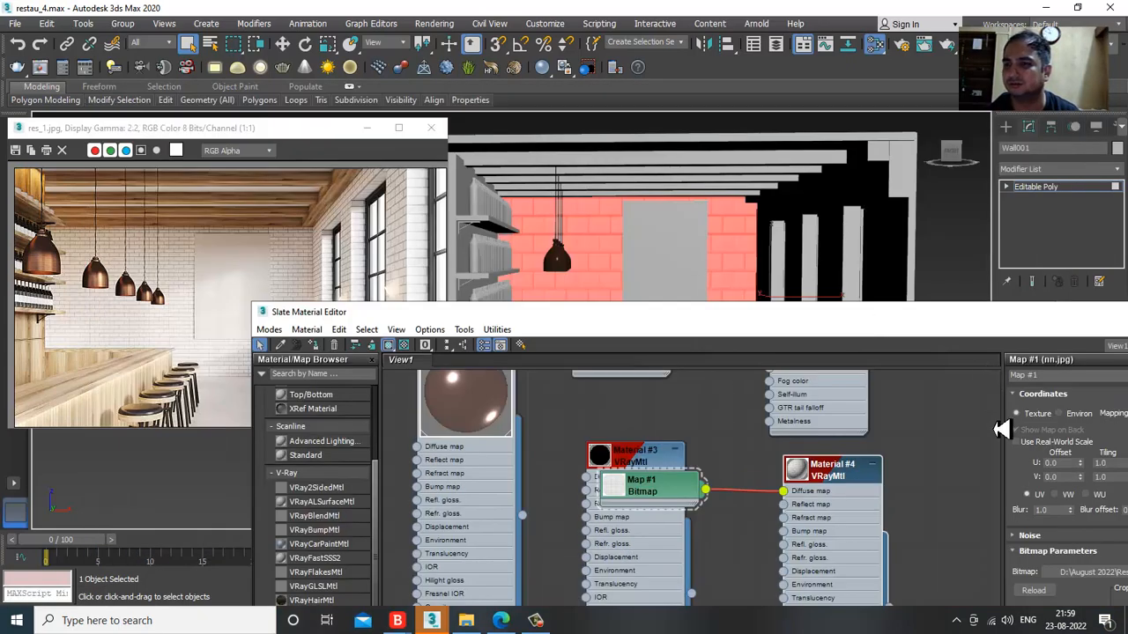
left_click_drag(1121, 465, 1033, 453)
type("3")
key("Tab")
type("3")
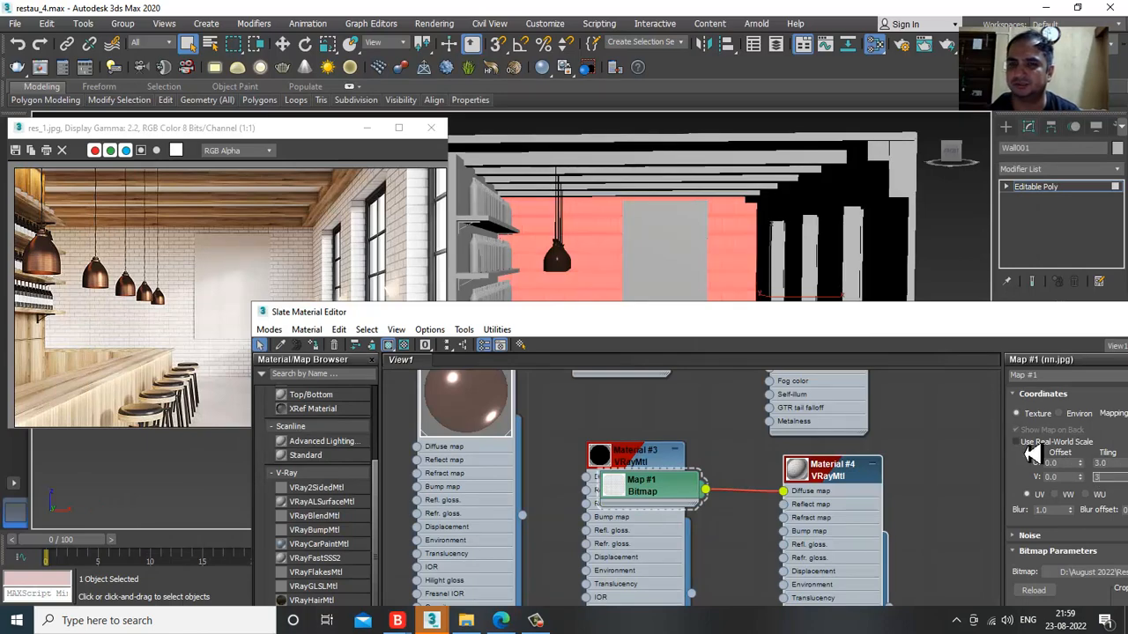
key("Return")
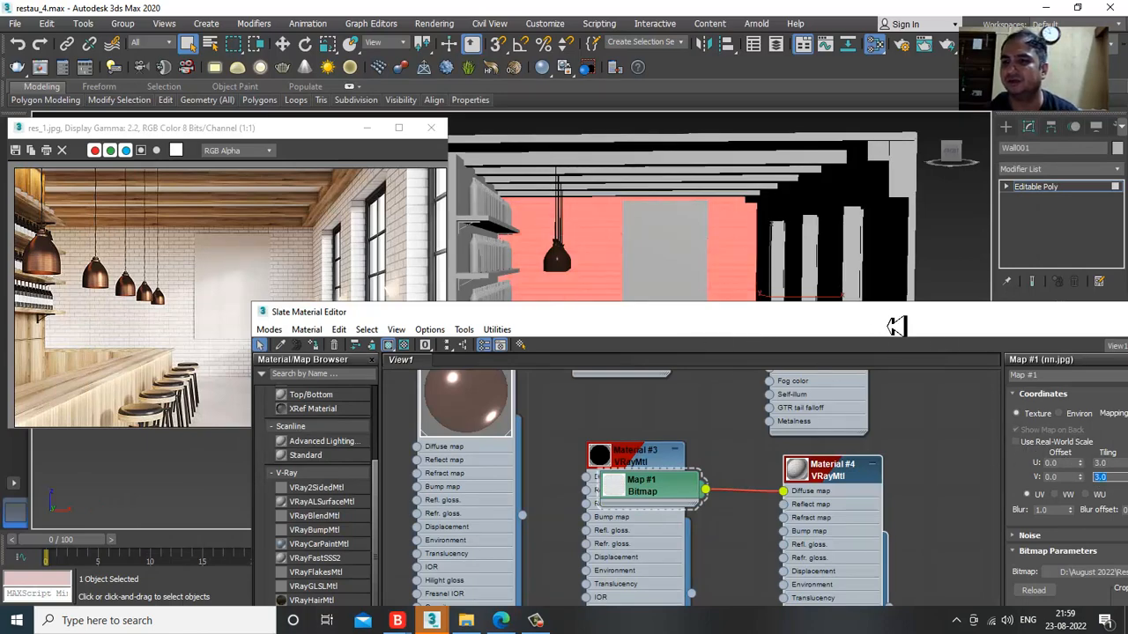
left_click_drag(969, 313, 423, 342)
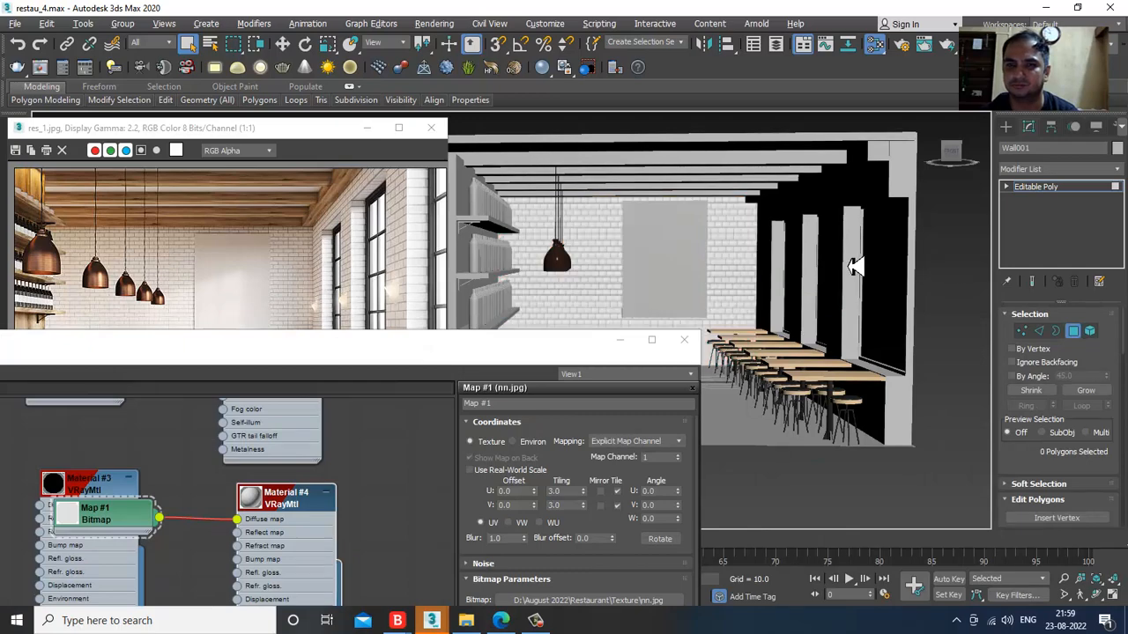
scroll(853, 267, "up", 4)
scroll(743, 284, "down", 10)
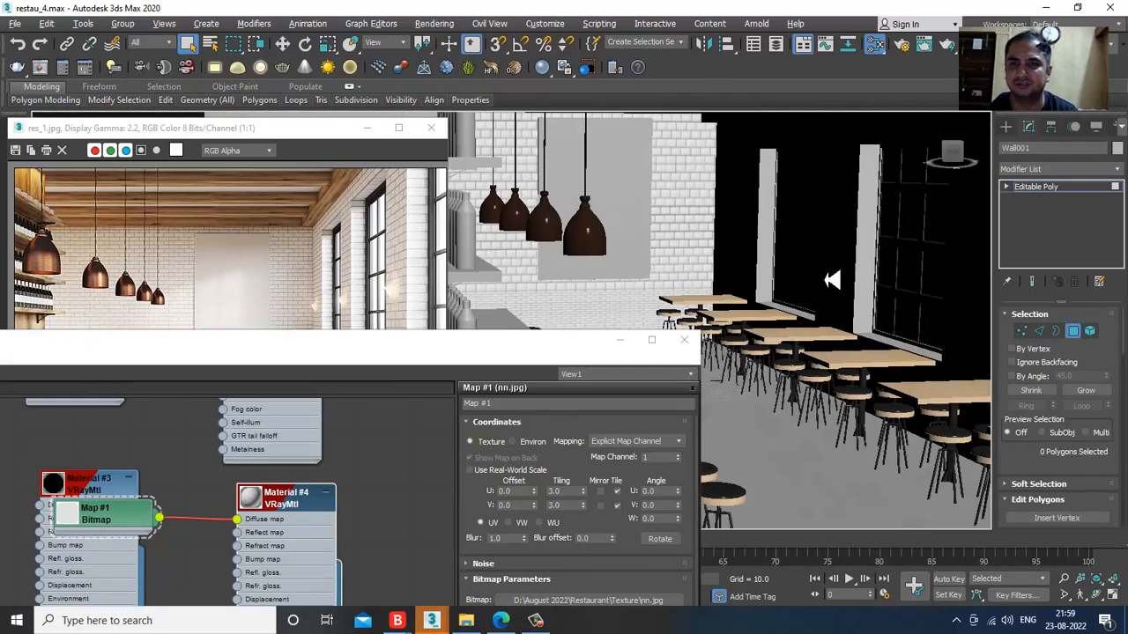
- Select all polygons of the window wall, removing the unwanted polygons outside it from the selection
middle_click_drag(733, 272, 785, 231, "alt")
scroll(776, 269, "up", 4)
scroll(817, 272, "down", 4)
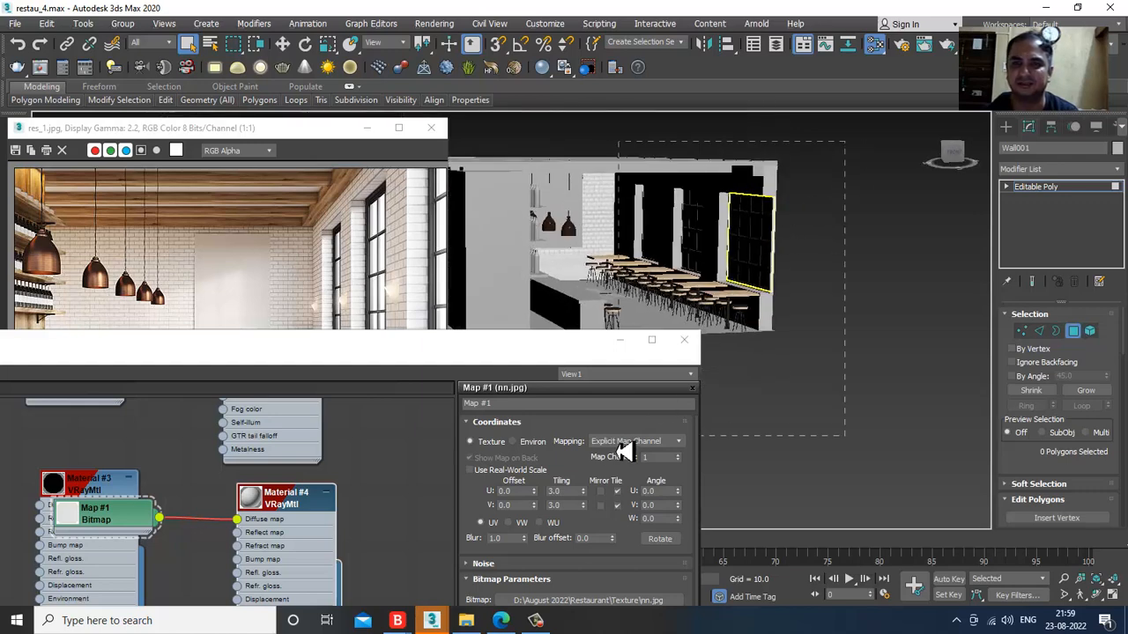
left_click_drag(624, 451, 615, 458)
scroll(607, 297, "down", 3)
middle_click_drag(608, 297, 672, 311, "alt")
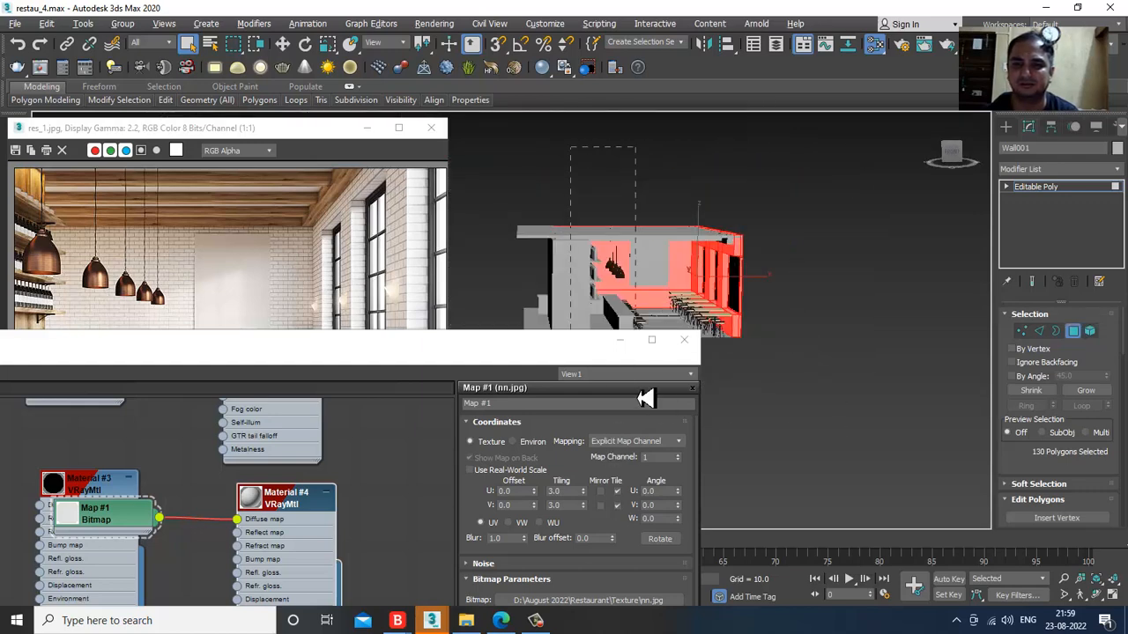
left_click_drag(637, 398, 637, 398, "alt")
mouse_move(650, 291)
middle_mouse_down("alt")
mouse_move(683, 268)
mouse_move(645, 286)
middle_mouse_up("alt")
scroll(684, 265, "up", 5)
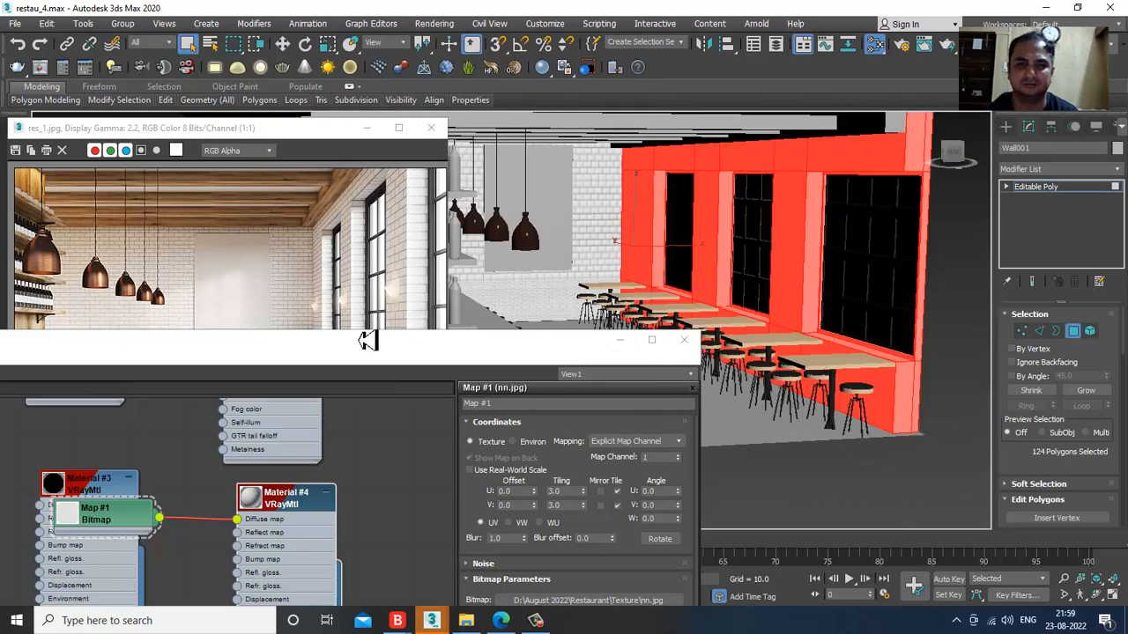
- Assign the white brick material to the selected window wall polygons and minimise the material editor
left_click_drag(375, 348, 495, 205)
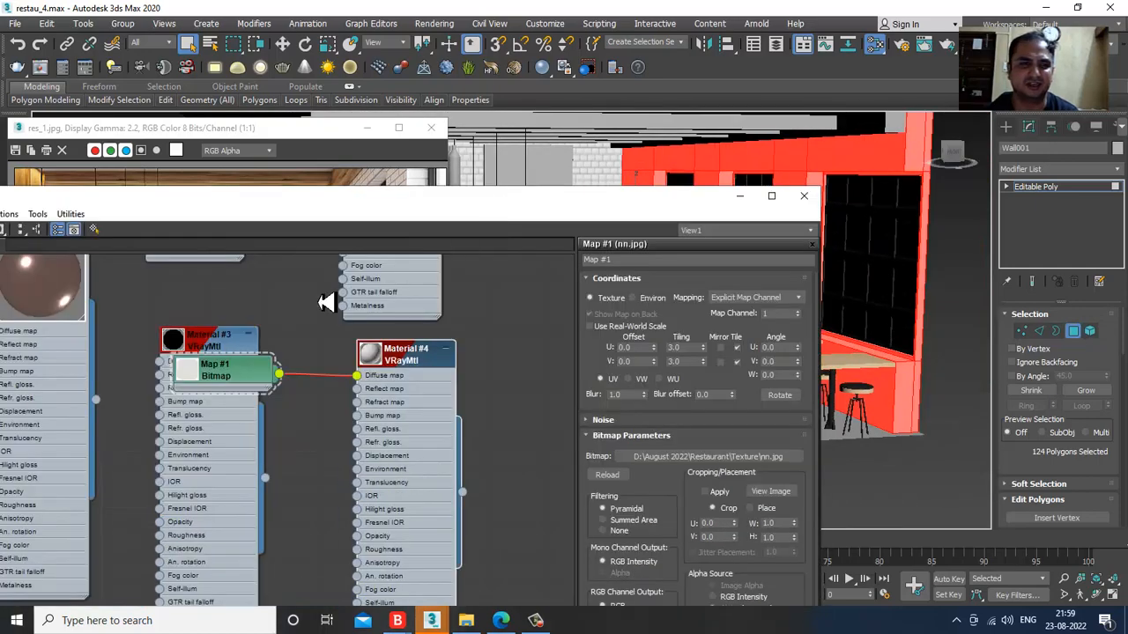
left_click_drag(120, 208, 258, 202)
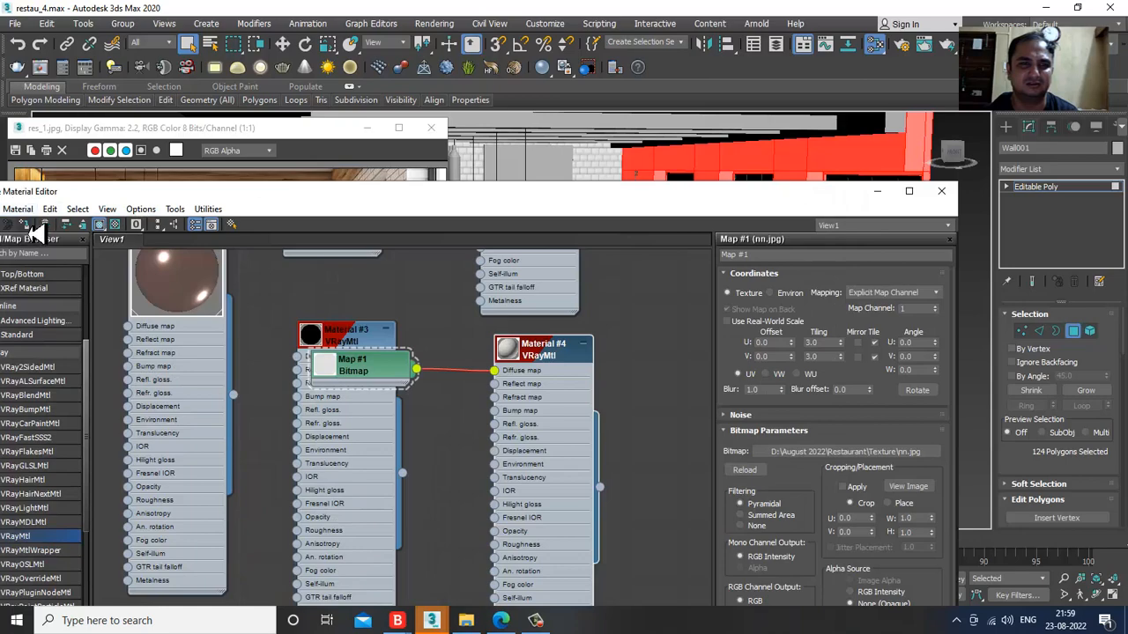
left_click(877, 192)
scroll(855, 282, "up", 3)
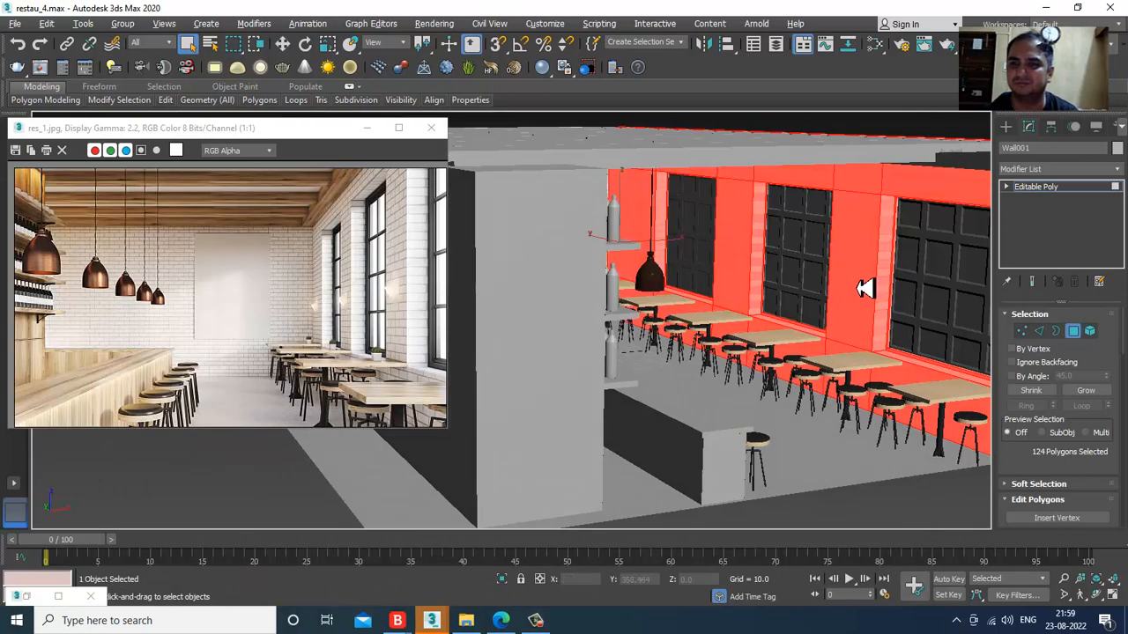
- Clear the polygon selection to check the brick mapping on the window wall, and restore the selection
mouse_move(945, 312)
middle_mouse_down()
mouse_move(788, 298)
mouse_move(950, 293)
middle_mouse_up()
left_click(898, 448)
scroll(884, 297, "up", 4)
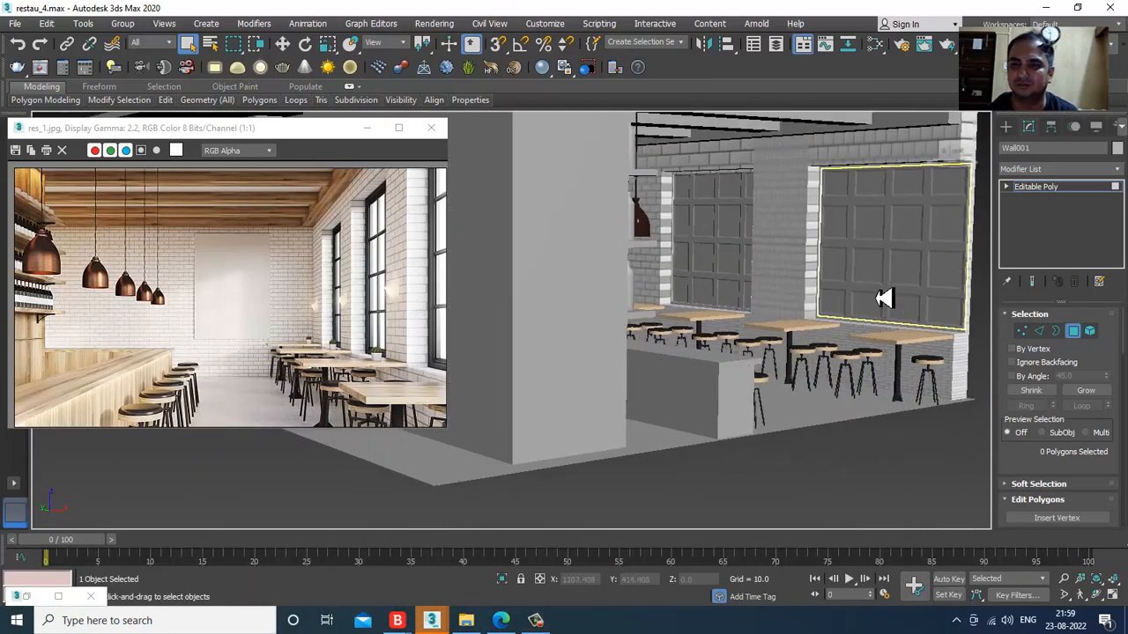
middle_click_drag(869, 294, 856, 298, "alt")
key("ctrl+z")
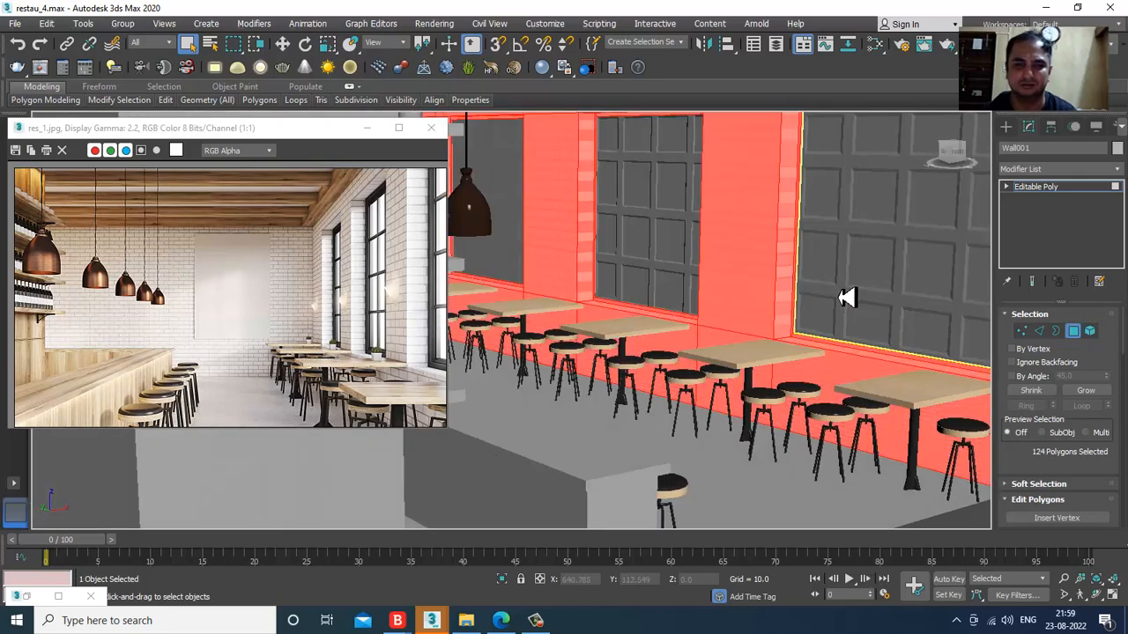
- Add a UVW Map modifier with Box mapping to the selected window wall polygons
scroll(806, 291, "down", 5)
middle_click_drag(844, 305, 823, 294, "alt")
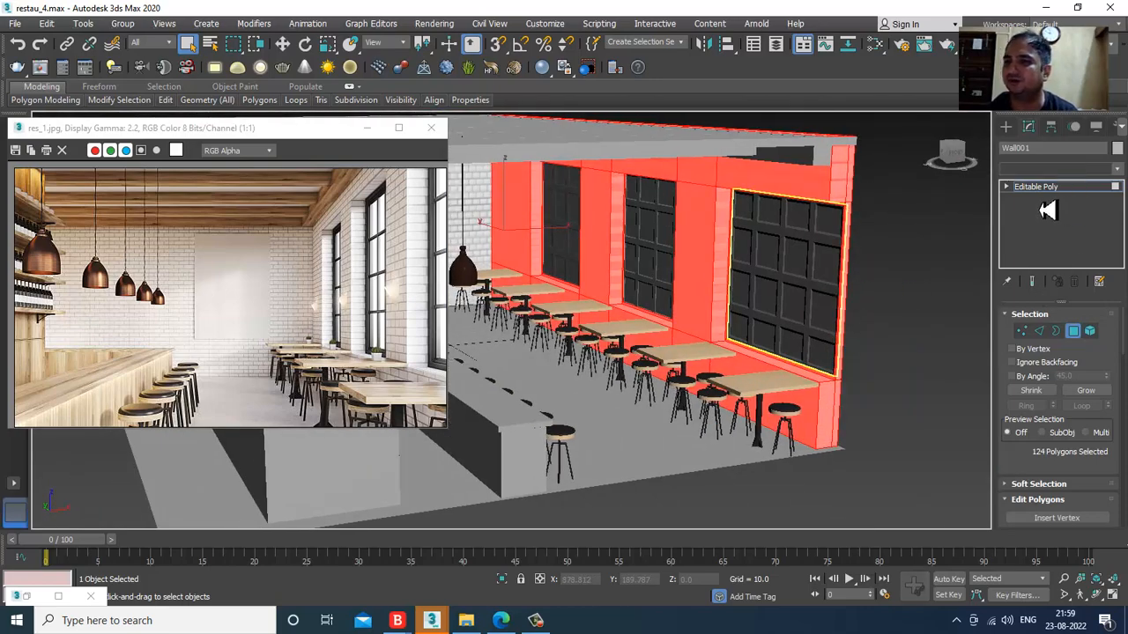
left_click(1048, 169)
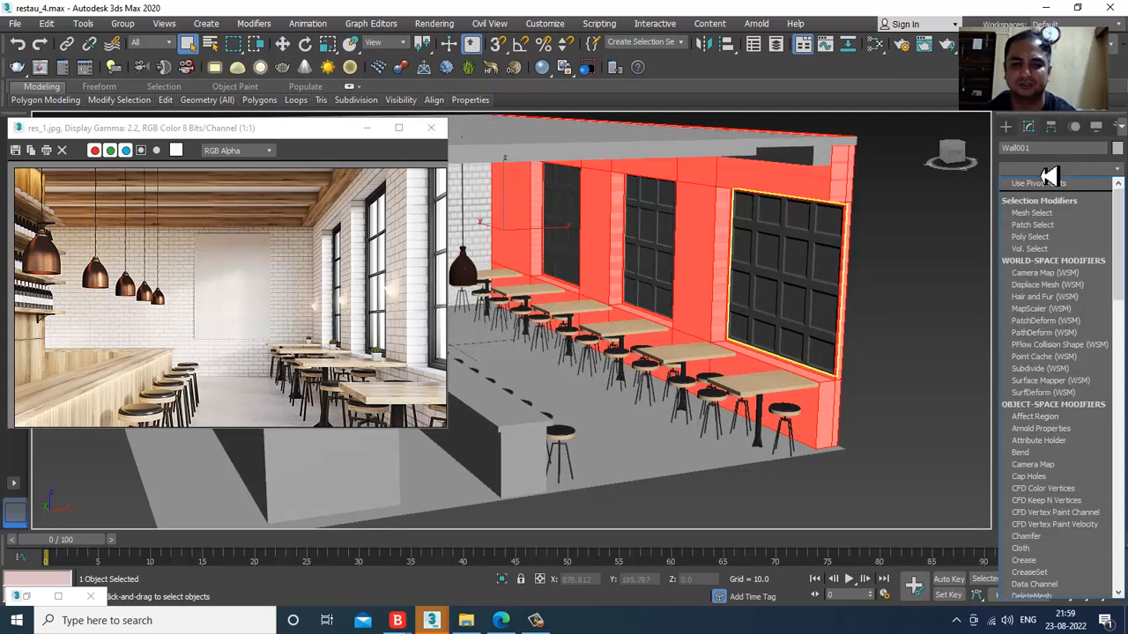
key("u")
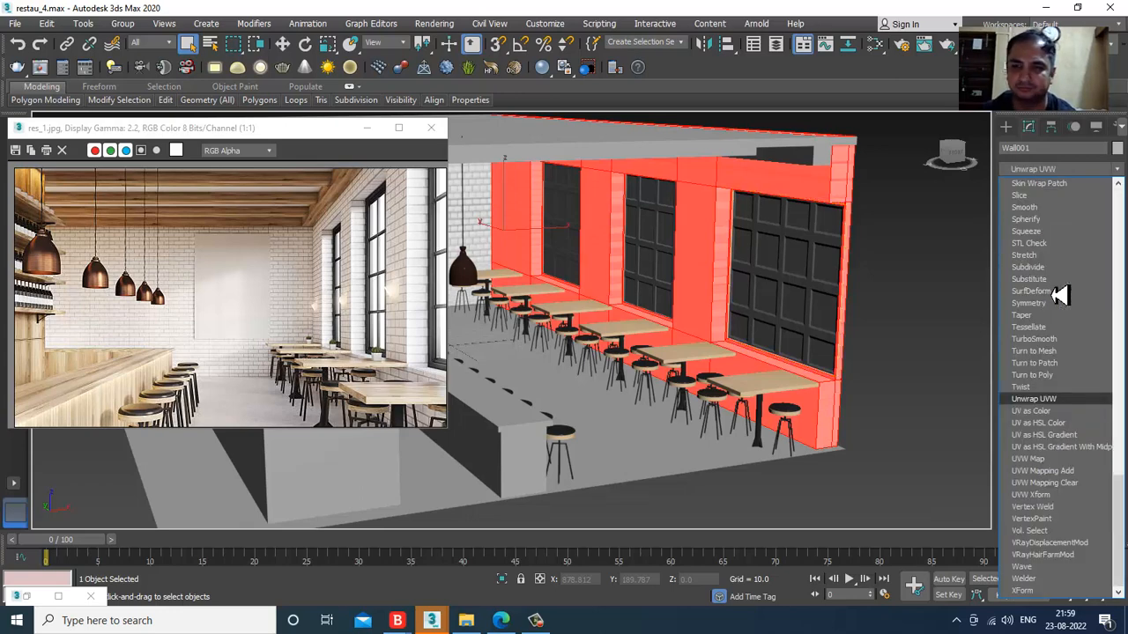
key("Down")
key("Down")
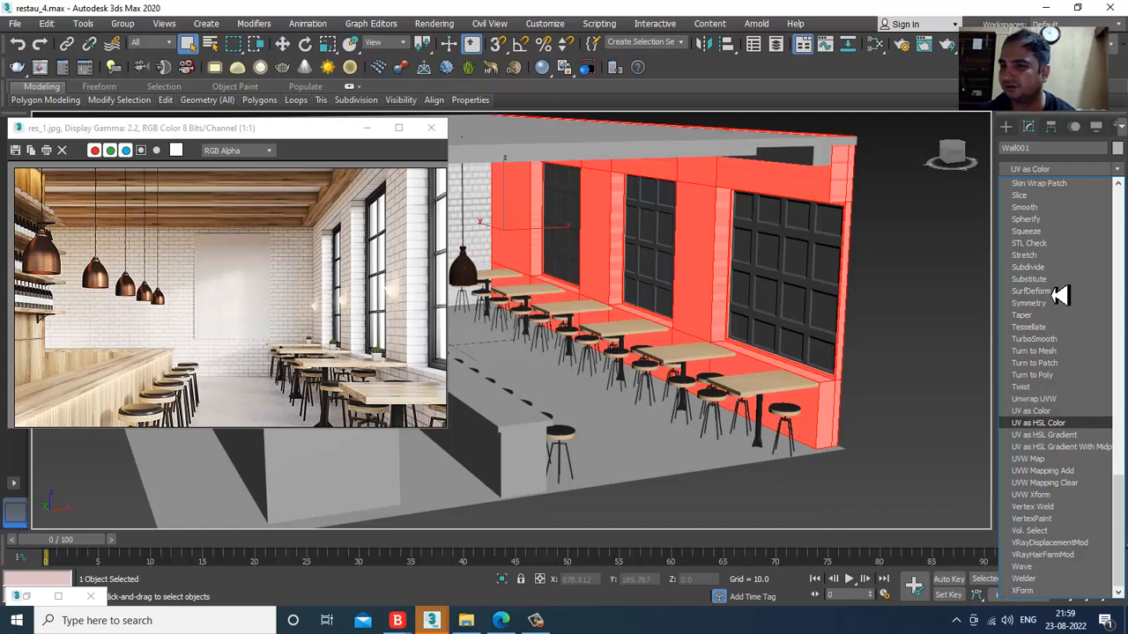
left_click(1066, 459)
middle_click_drag(814, 349, 850, 328, "alt")
left_click(1045, 395)
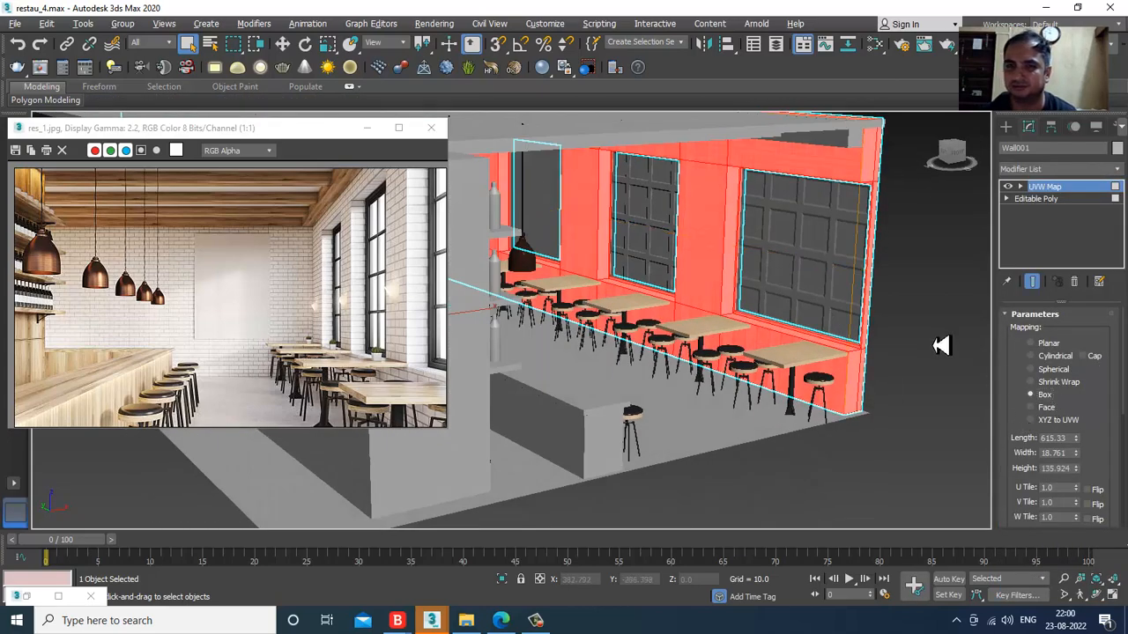
middle_click_drag(936, 345, 730, 305, "alt")
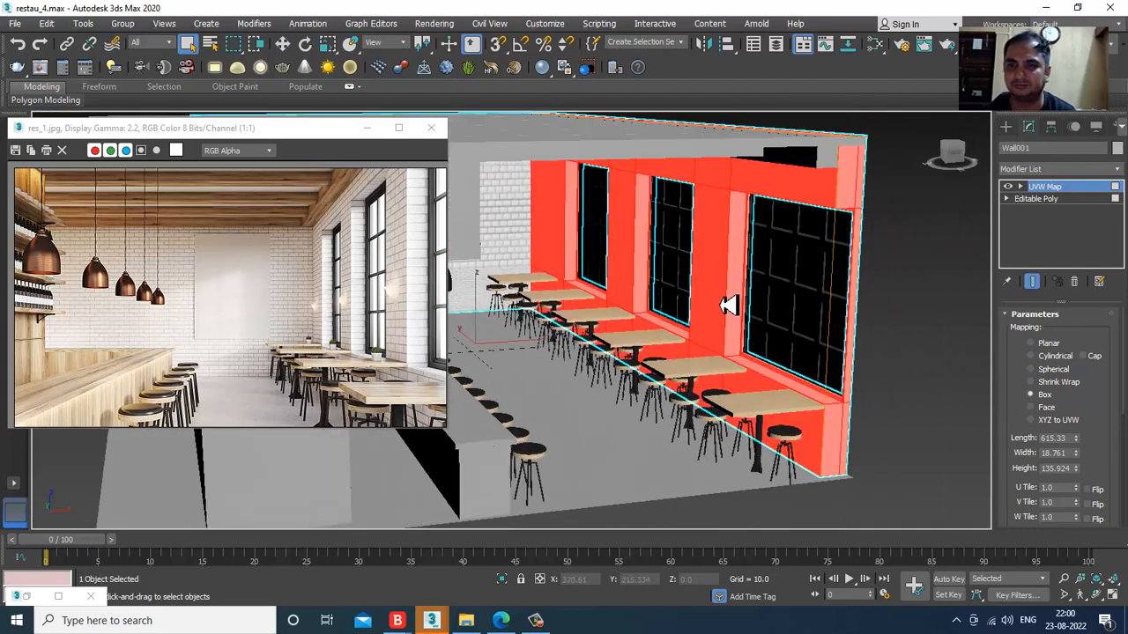
- Convert the wall to Editable Poly and check the brick pattern around the windows
right_click(700, 207)
mouse_move(817, 358)
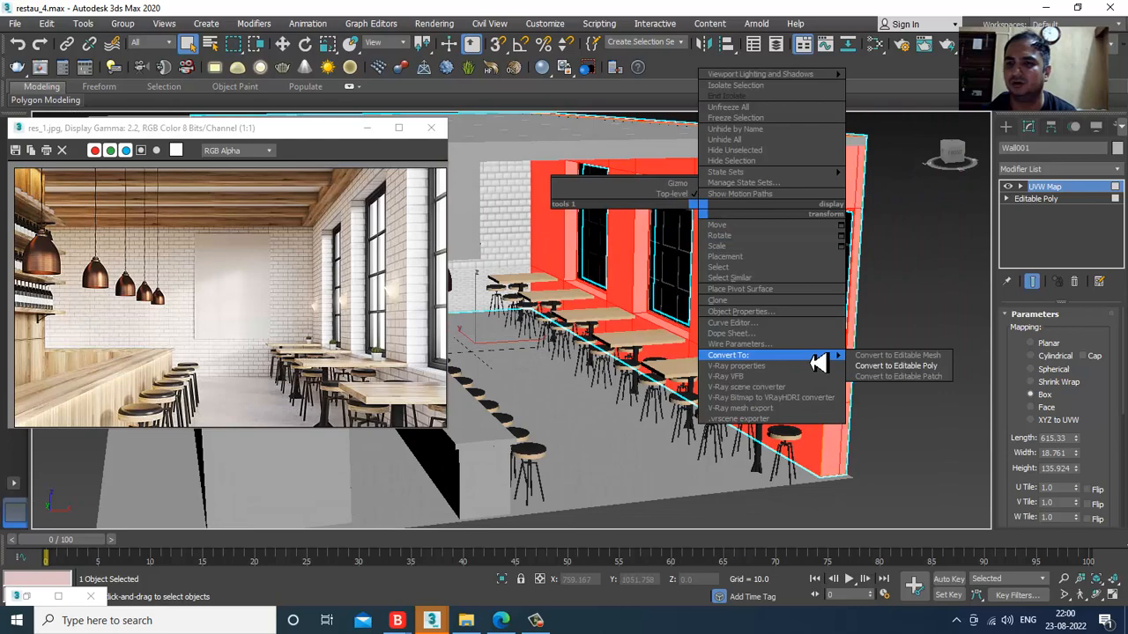
left_click(932, 373)
left_click(937, 356)
middle_click_drag(875, 322, 586, 353, "alt")
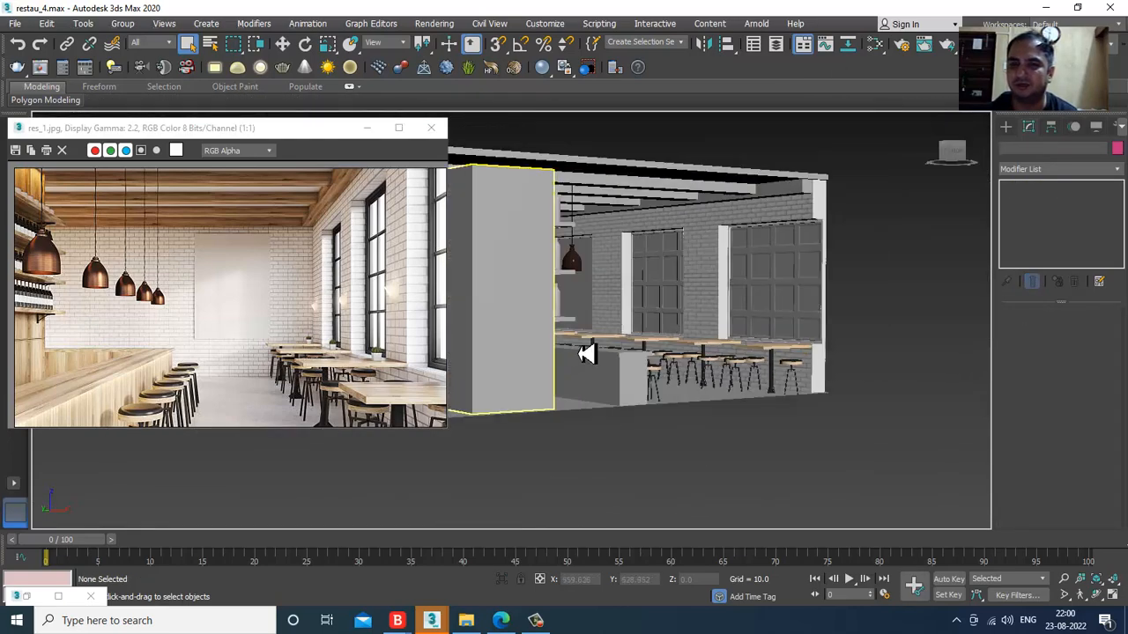
scroll(589, 351, "up", 5)
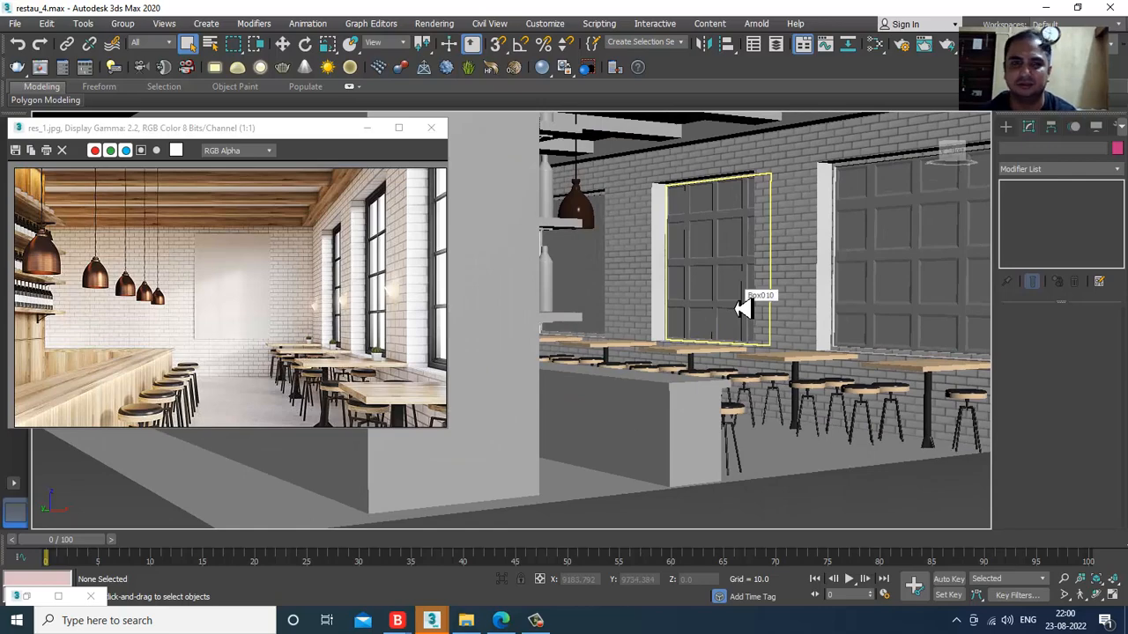
scroll(744, 307, "up", 5)
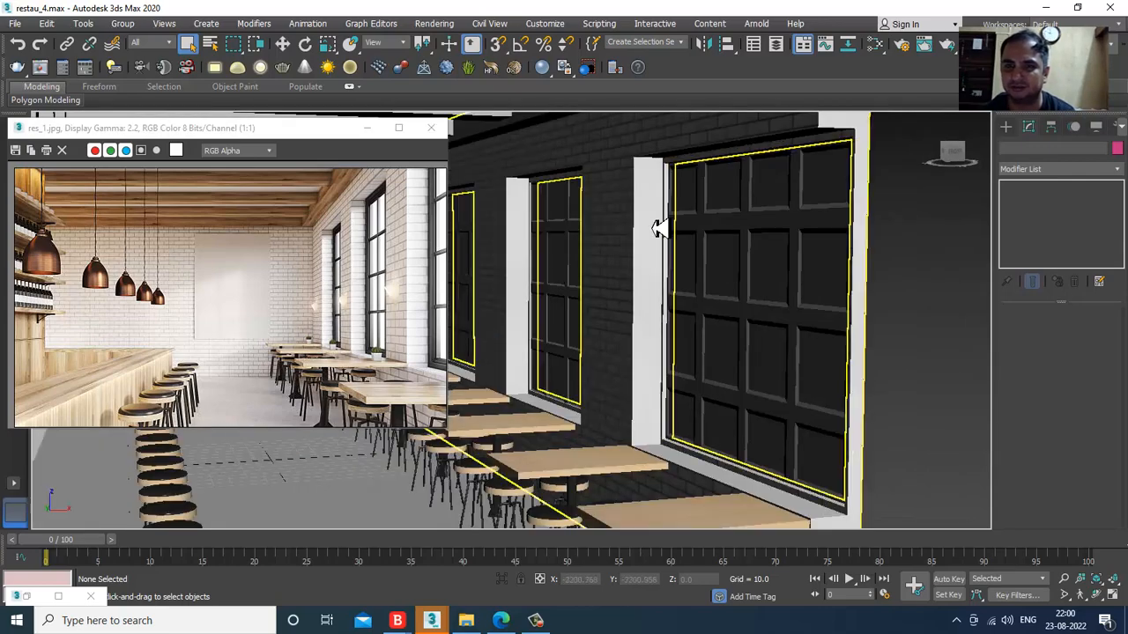
- Select the side reveal polygon of the nearest window and add a UVW Map modifier with Box mapping to it
left_click(661, 229)
scroll(667, 245, "up", 1)
scroll(667, 245, "down", 3)
left_click(1072, 330)
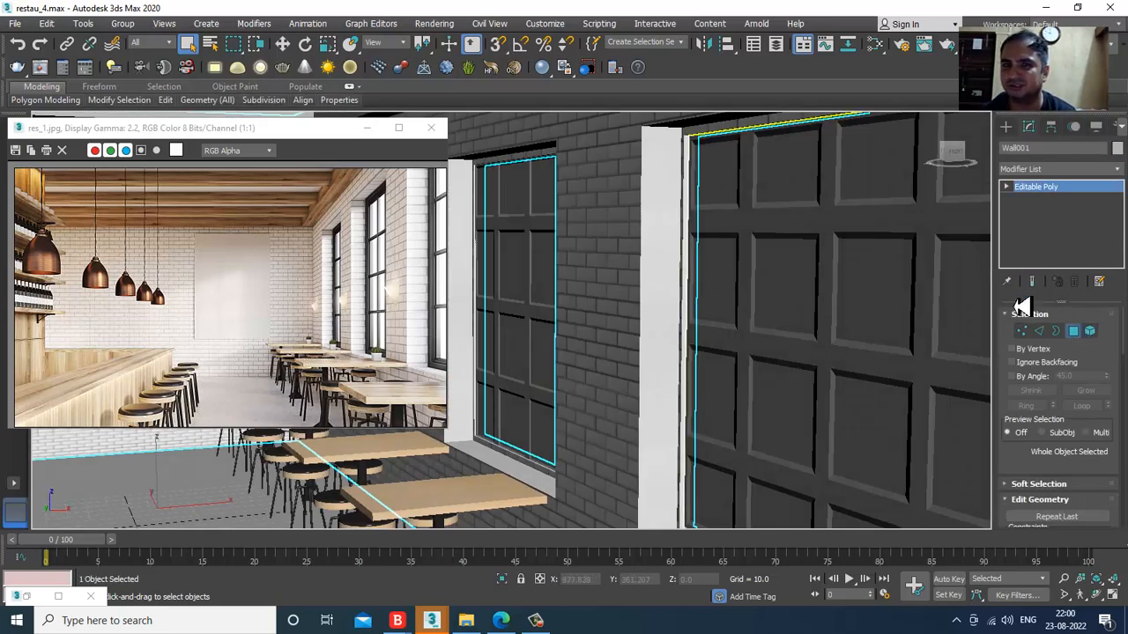
key("ctrl+a")
left_click(660, 163)
middle_click_drag(584, 297, 978, 392, "alt")
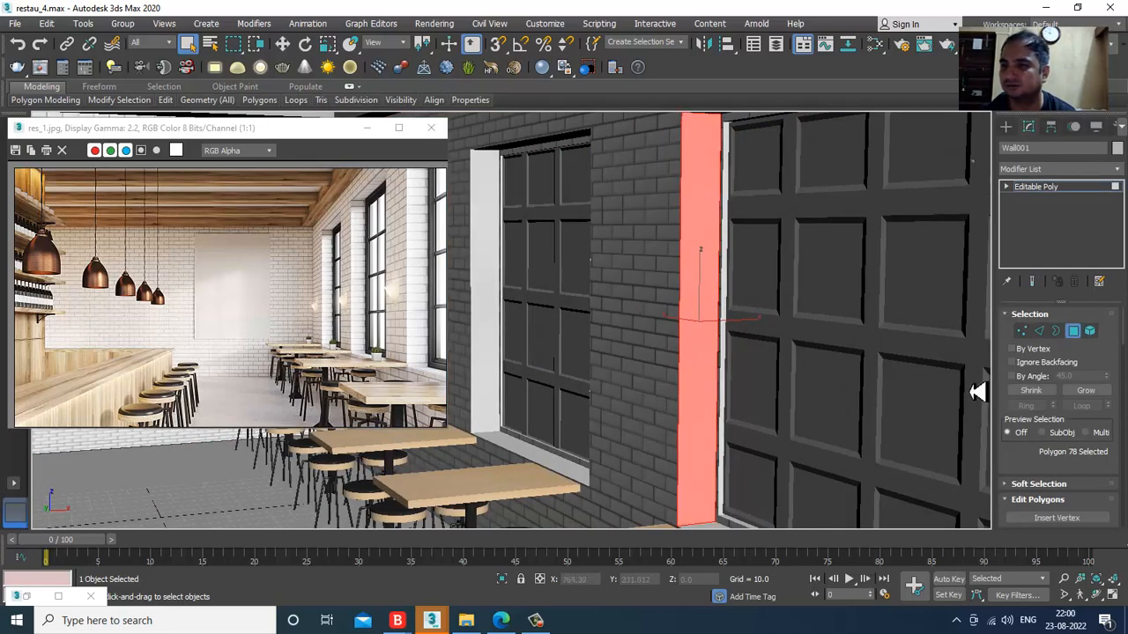
left_click(1055, 169)
key("u")
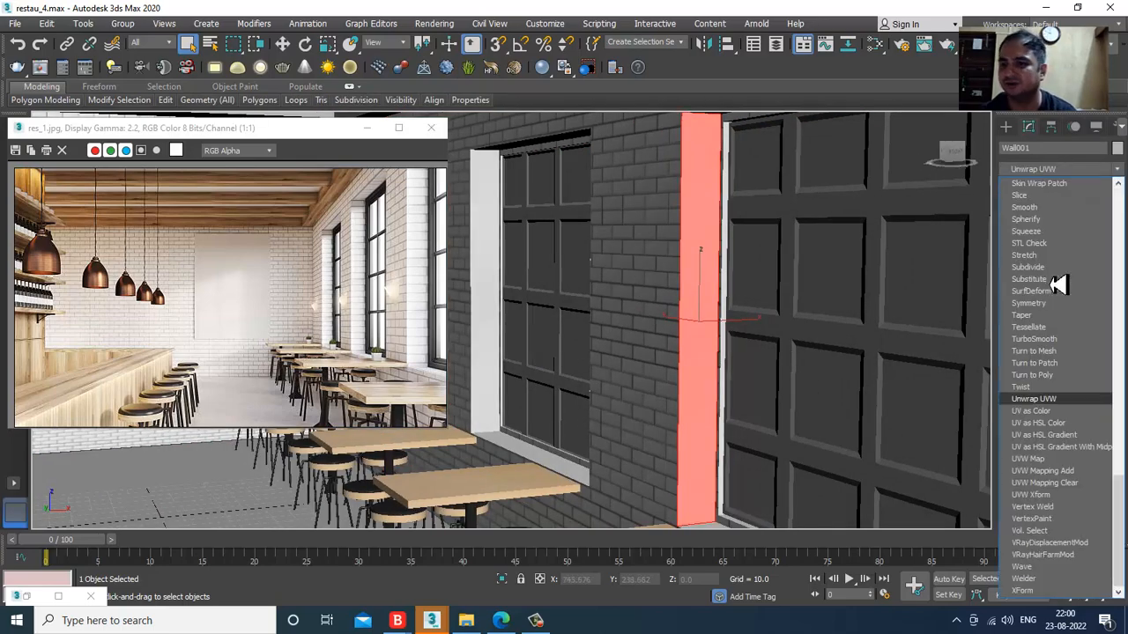
left_click(1047, 460)
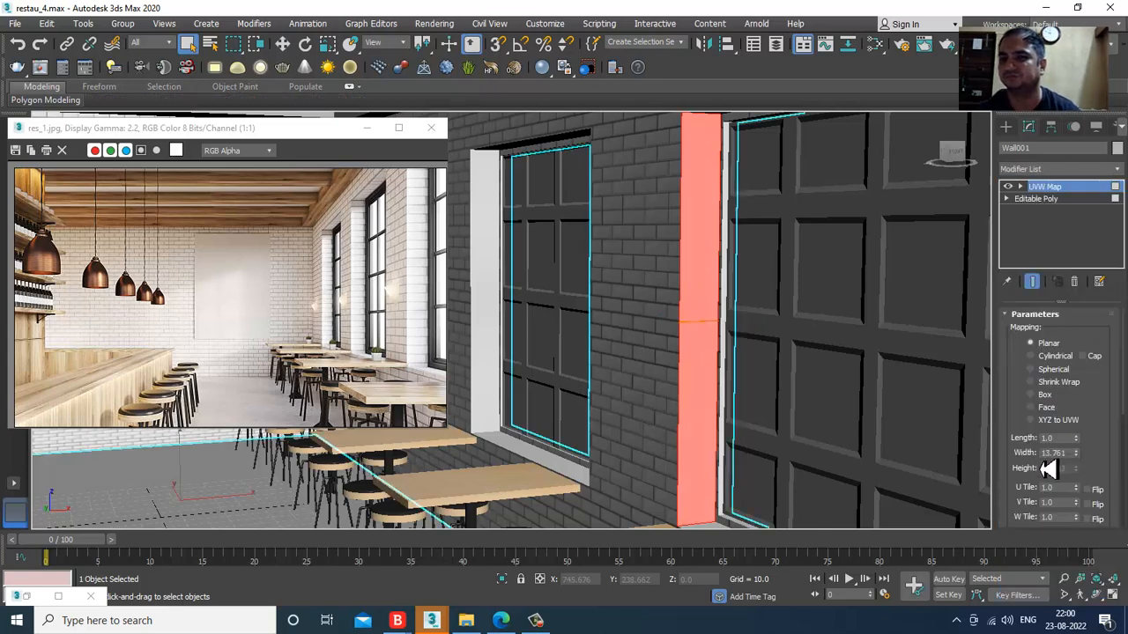
- Scale the reveal's UVW Map gizmo horizontally and to 203 percent on Z to match the adjoining bricks
left_click(1020, 187)
left_click(1044, 199)
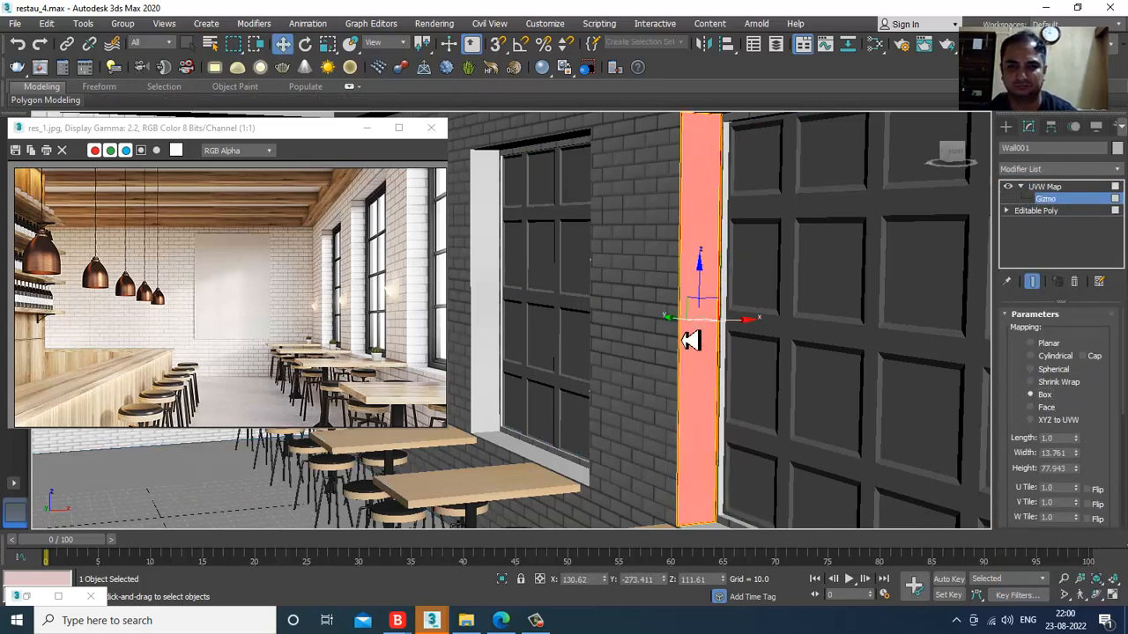
key("r")
left_click_drag(649, 334, 769, 328)
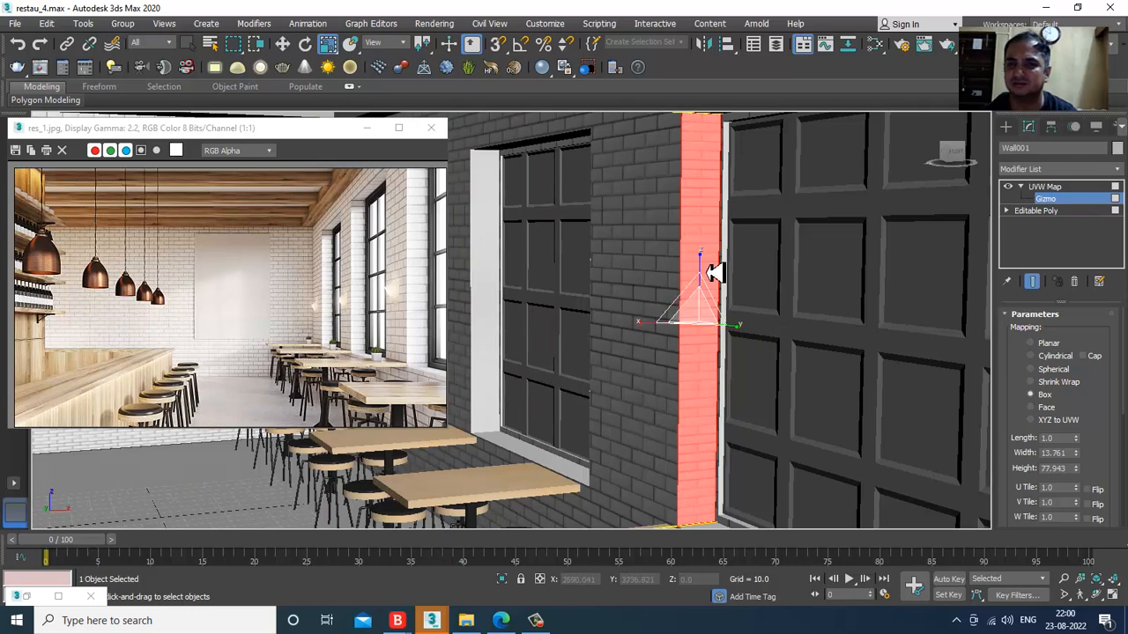
mouse_move(714, 273)
left_mouse_down()
mouse_move(707, 247)
mouse_move(721, 215)
left_mouse_up()
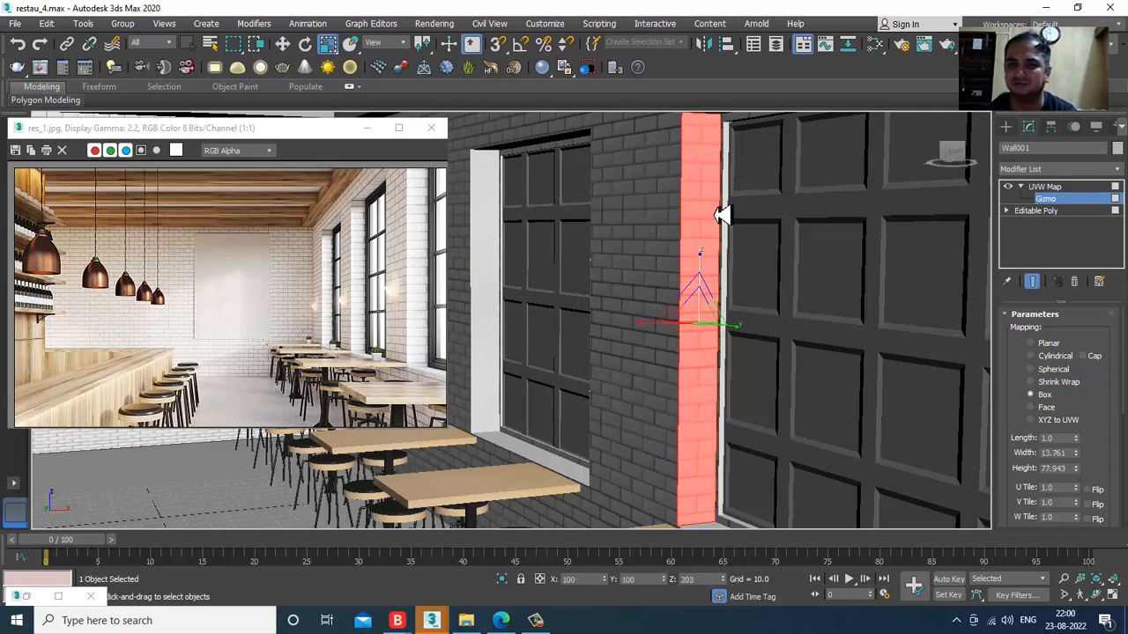
- Collapse the nearest reveal's mapping by converting the wall to Editable Poly
right_click(698, 183)
mouse_move(784, 332)
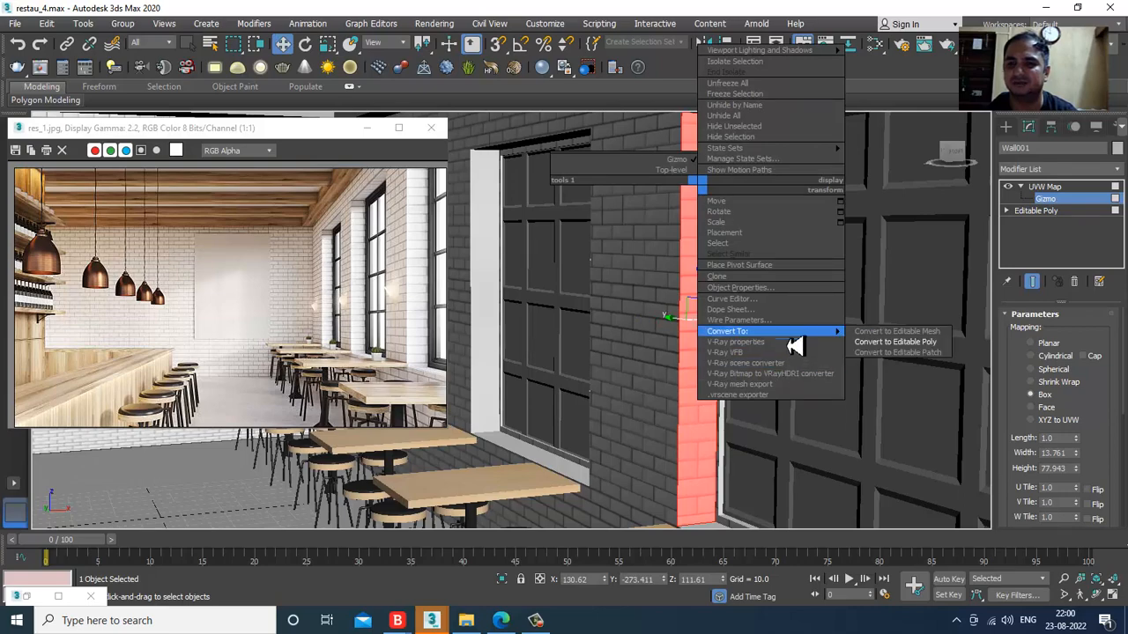
left_click(947, 344)
middle_click_drag(956, 347, 681, 278, "alt")
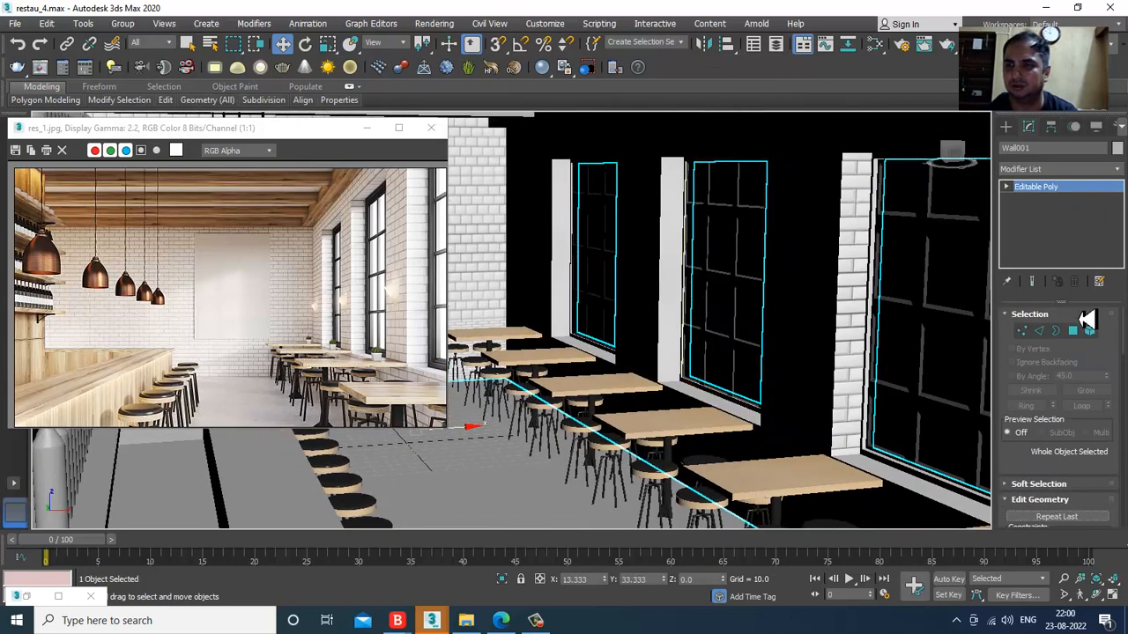
- Select the middle window's side reveal polygon and apply a UVW Map modifier with Box mapping
left_click(1072, 332)
left_click(852, 291)
left_click(682, 253)
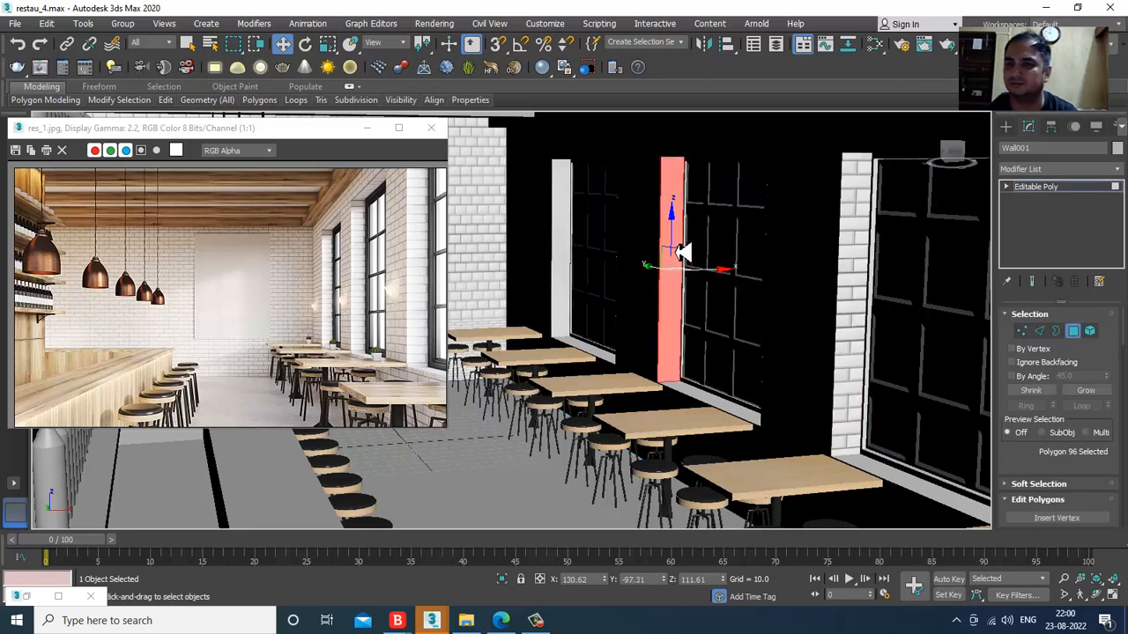
left_click(1057, 168)
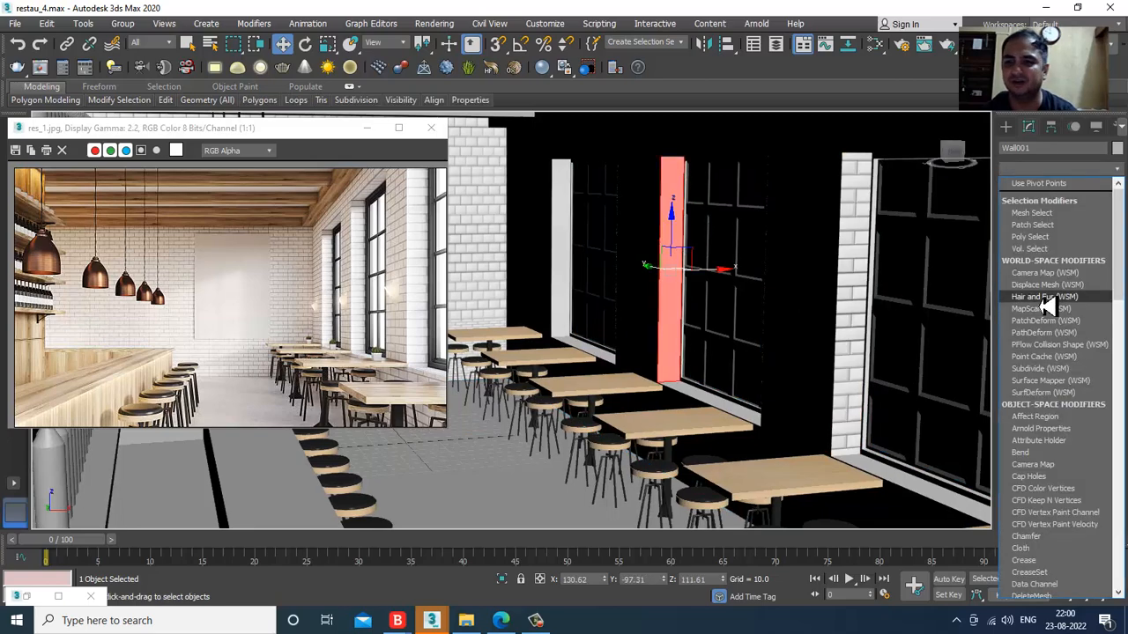
key("u")
left_click(1067, 460)
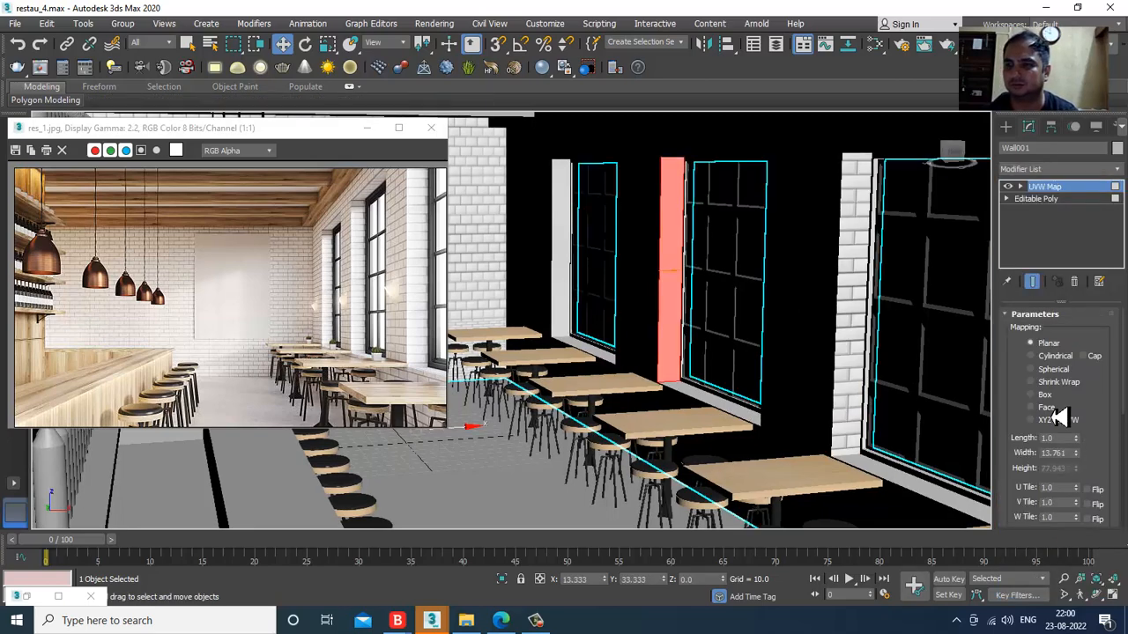
left_click(1031, 396)
- Scale the middle reveal's UVW Map gizmo horizontally and to 164 percent on Z to match the surrounding bricks
scroll(679, 252, "up", 3)
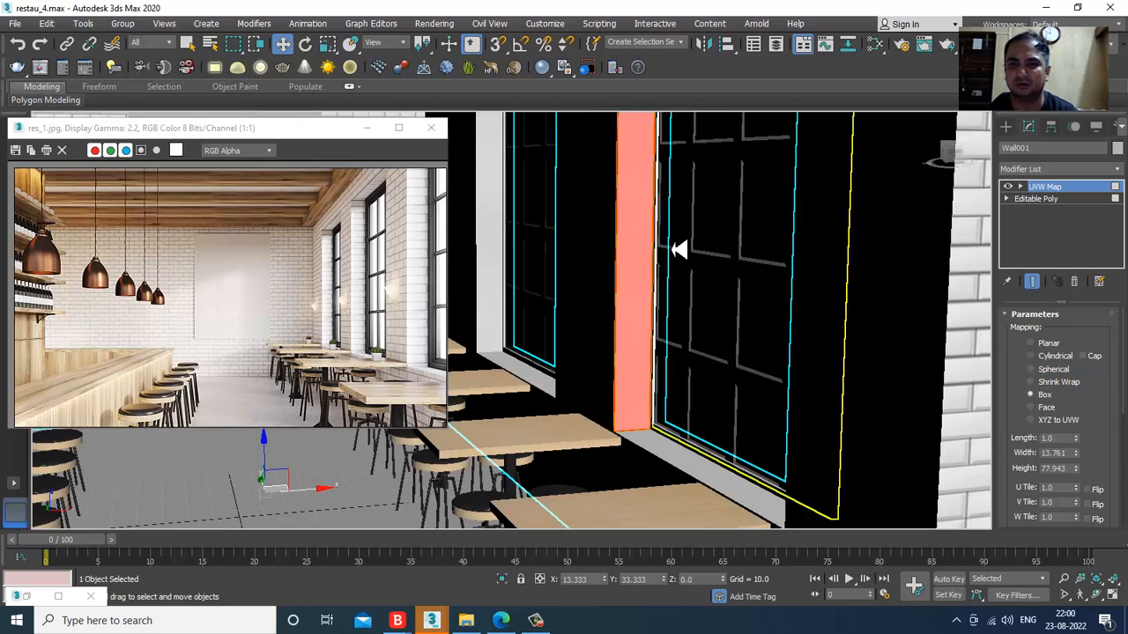
scroll(671, 269, "down", 1)
left_click(1044, 200)
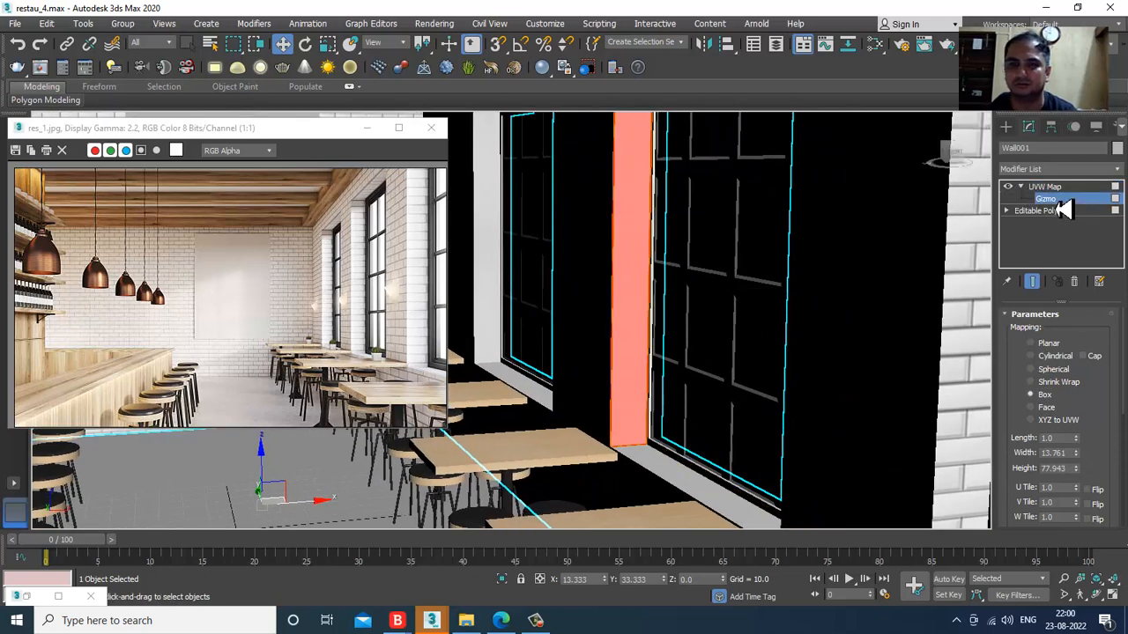
scroll(794, 246, "up", 1)
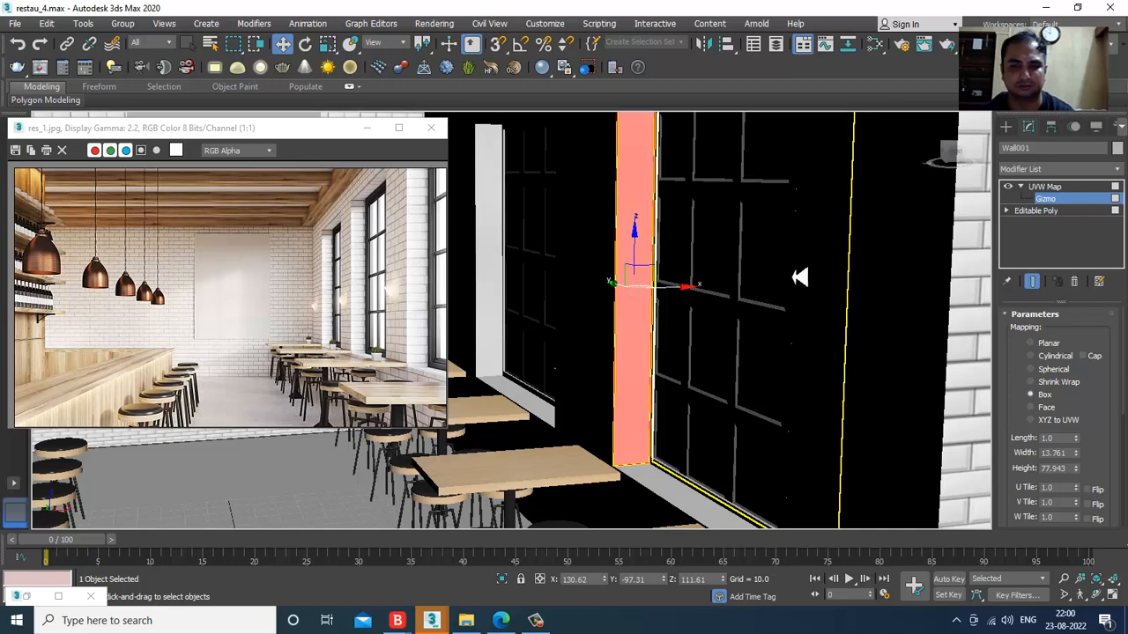
key("r")
left_click_drag(577, 300, 313, 331)
scroll(611, 250, "up", 2)
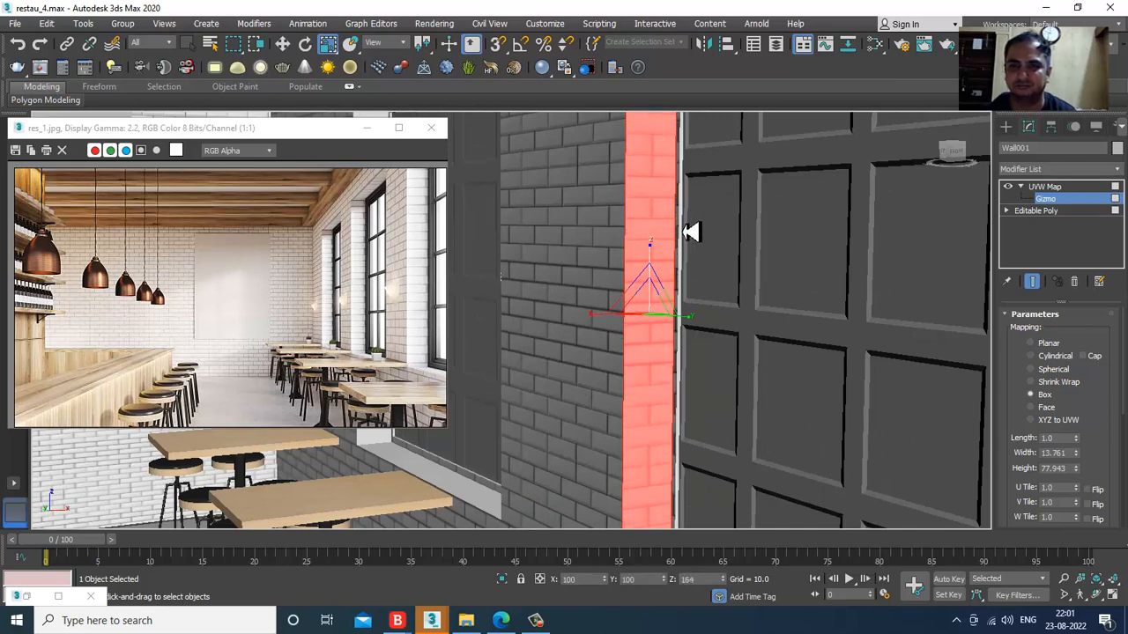
key("w")
scroll(697, 294, "down", 5)
middle_click_drag(697, 294, 663, 283, "alt")
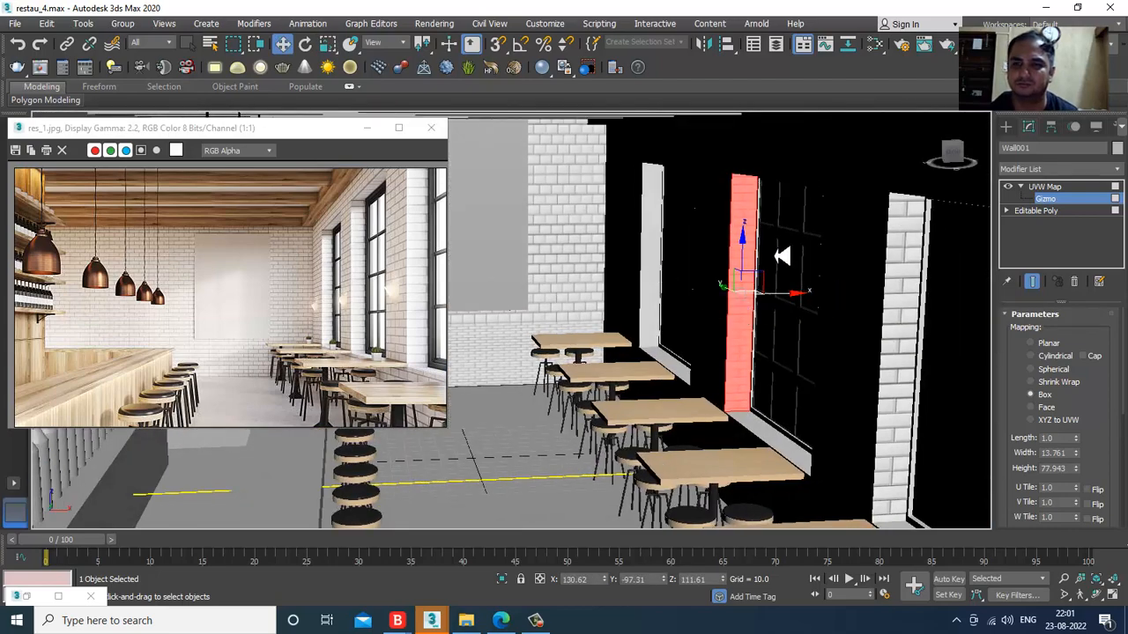
- Collapse the middle window reveal's mapping by converting the wall to Editable Poly
right_click(757, 206)
mouse_move(856, 347)
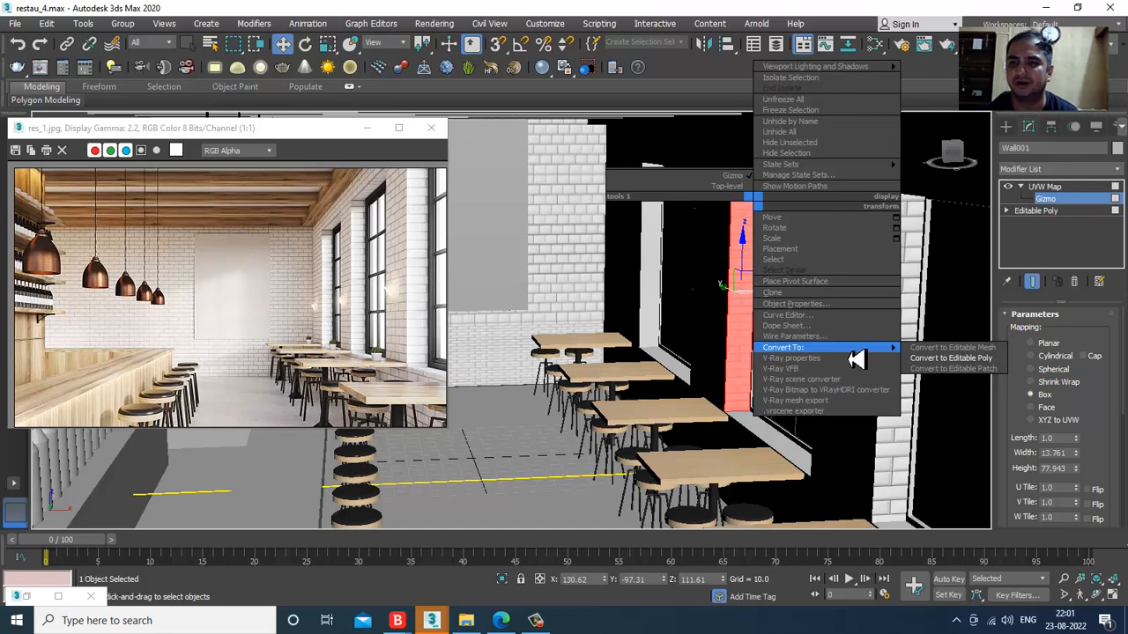
left_click(952, 358)
middle_click_drag(951, 358, 820, 347, "alt")
scroll(861, 367, "down", 4)
scroll(798, 337, "up", 4)
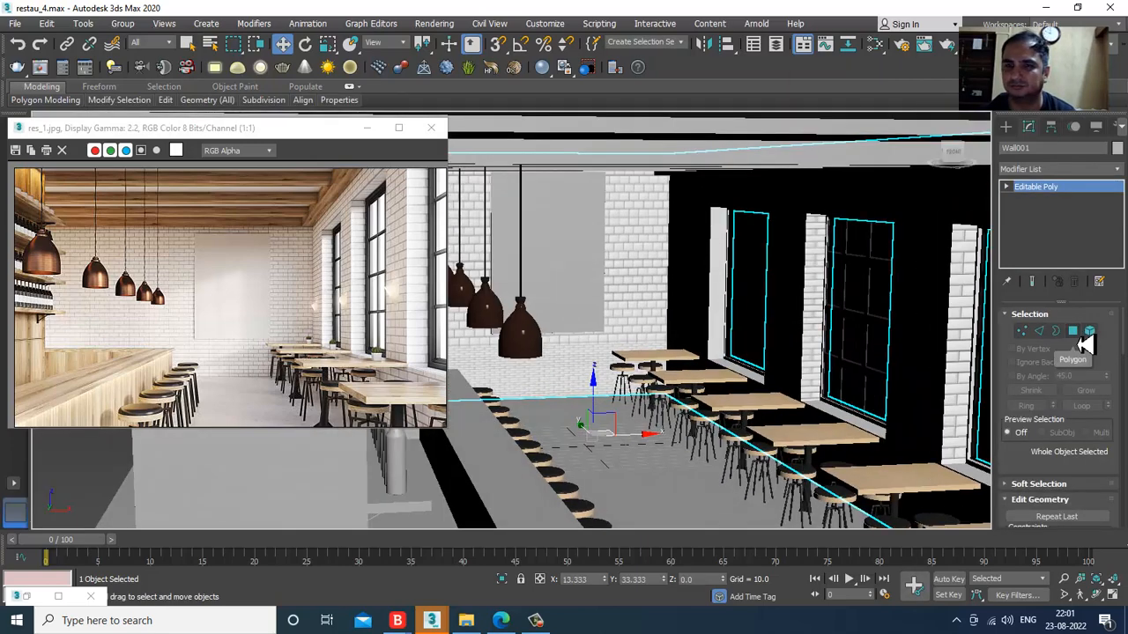
- Select the farthest window's side reveal polygon and apply a UVW Map modifier with Box mapping
left_click(1085, 343)
left_click(812, 264)
left_click(730, 259)
scroll(725, 276, "up", 4)
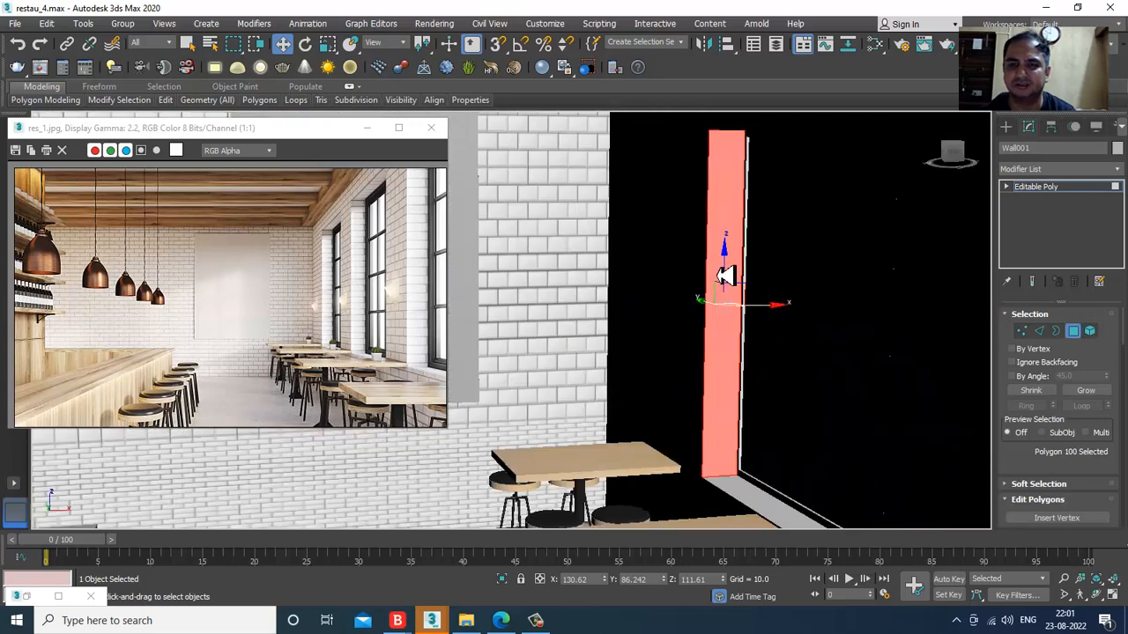
left_click(536, 620)
left_click(539, 621)
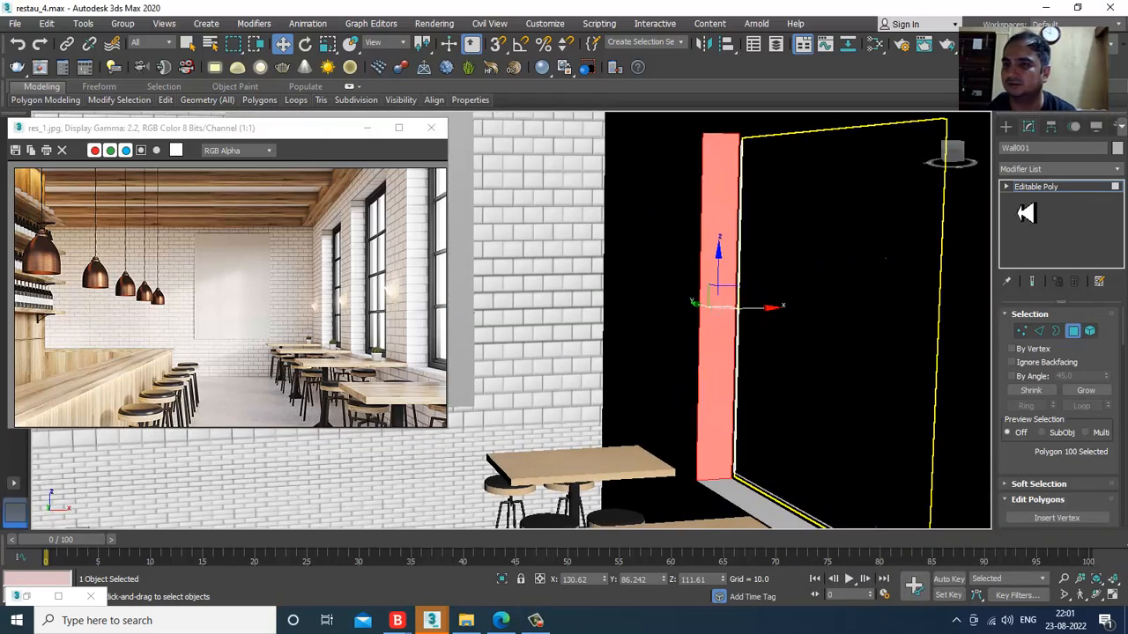
left_click(1047, 169)
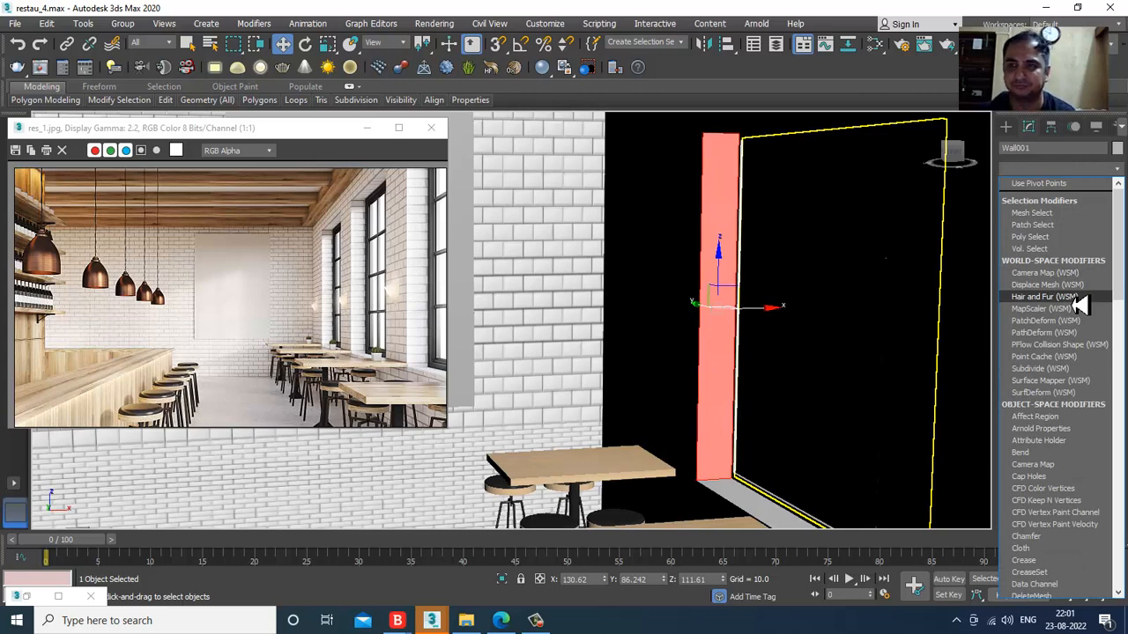
key("u")
left_click(1052, 460)
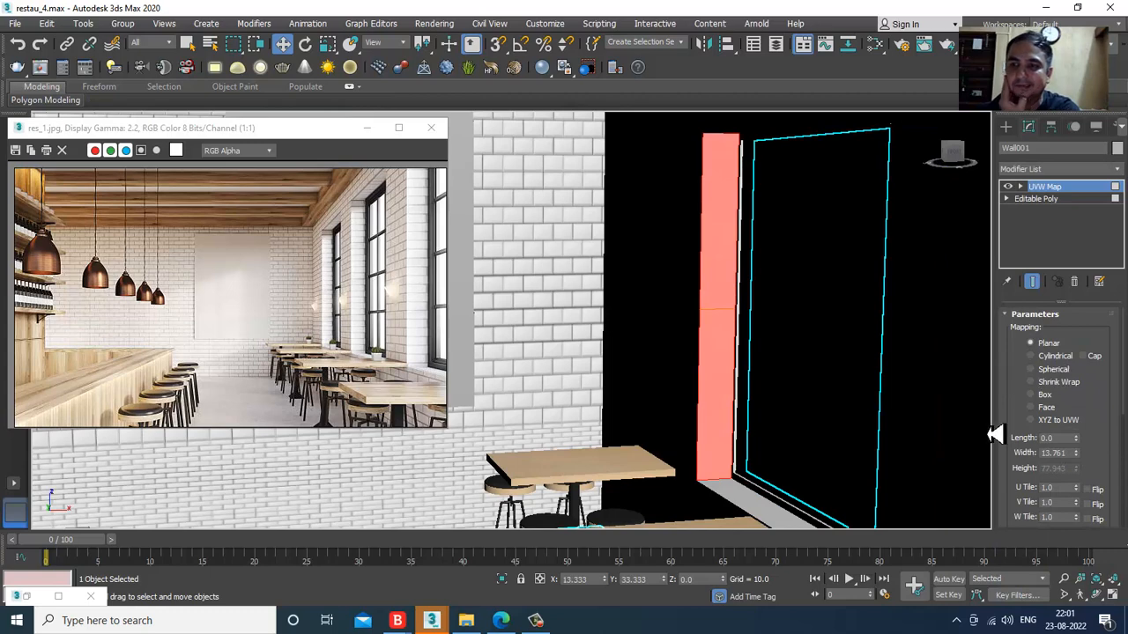
left_click(1051, 398)
left_click(1020, 187)
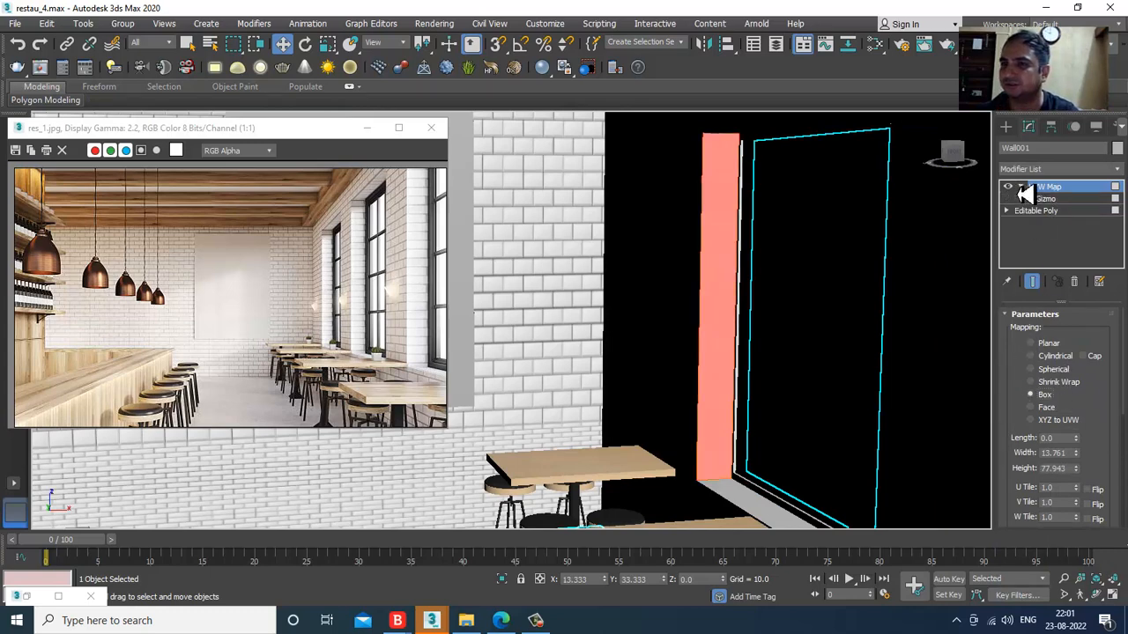
- Scale the farthest reveal's UVW Map gizmo horizontally and to 200 percent on Z to match the surrounding bricks
left_click(1045, 199)
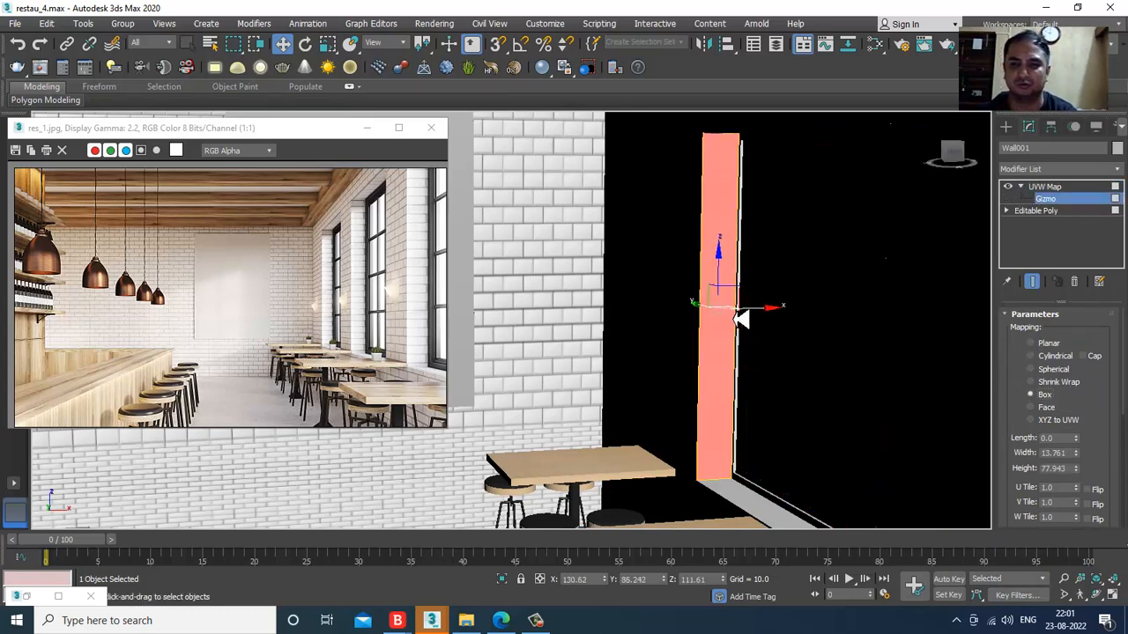
key("r")
left_click_drag(661, 321, 548, 326)
middle_click_drag(600, 304, 617, 301, "alt")
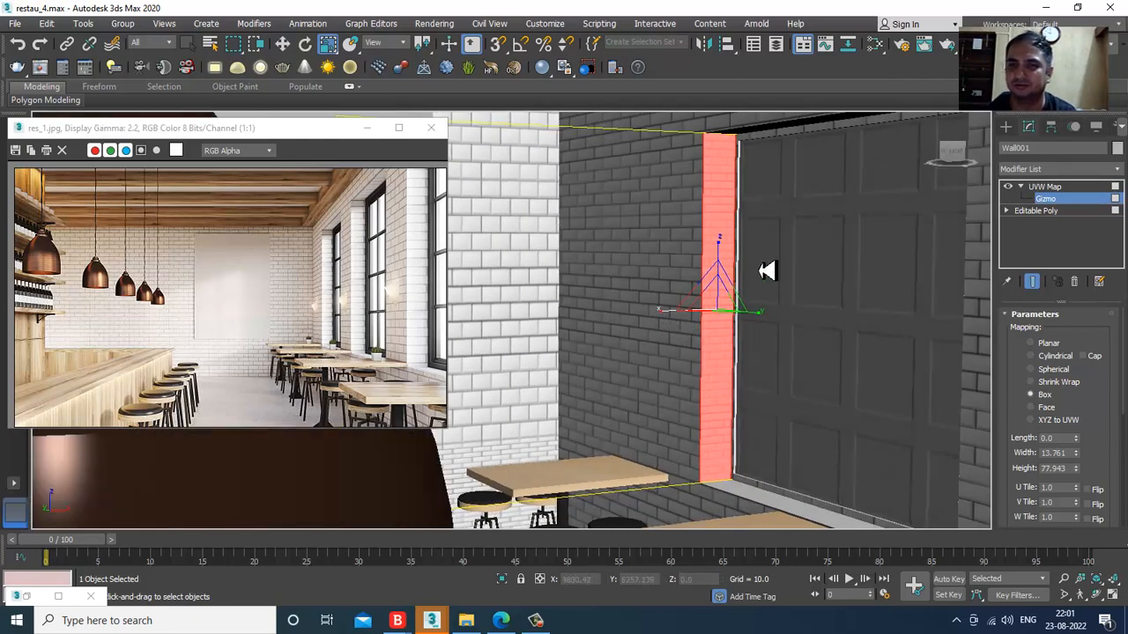
left_click_drag(723, 258, 743, 206)
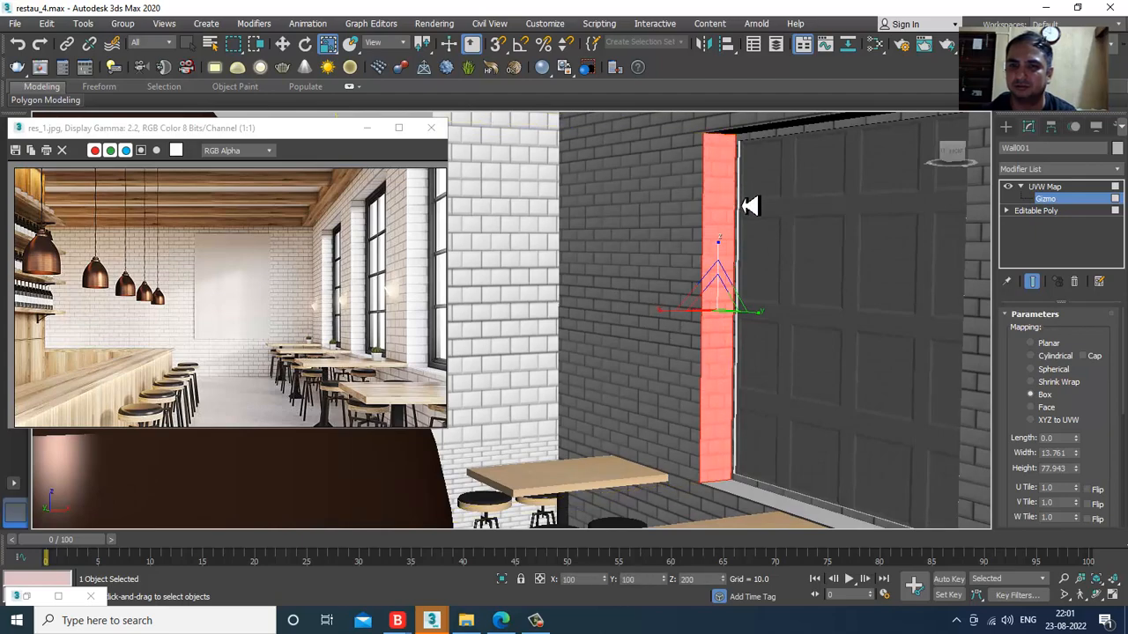
key("w")
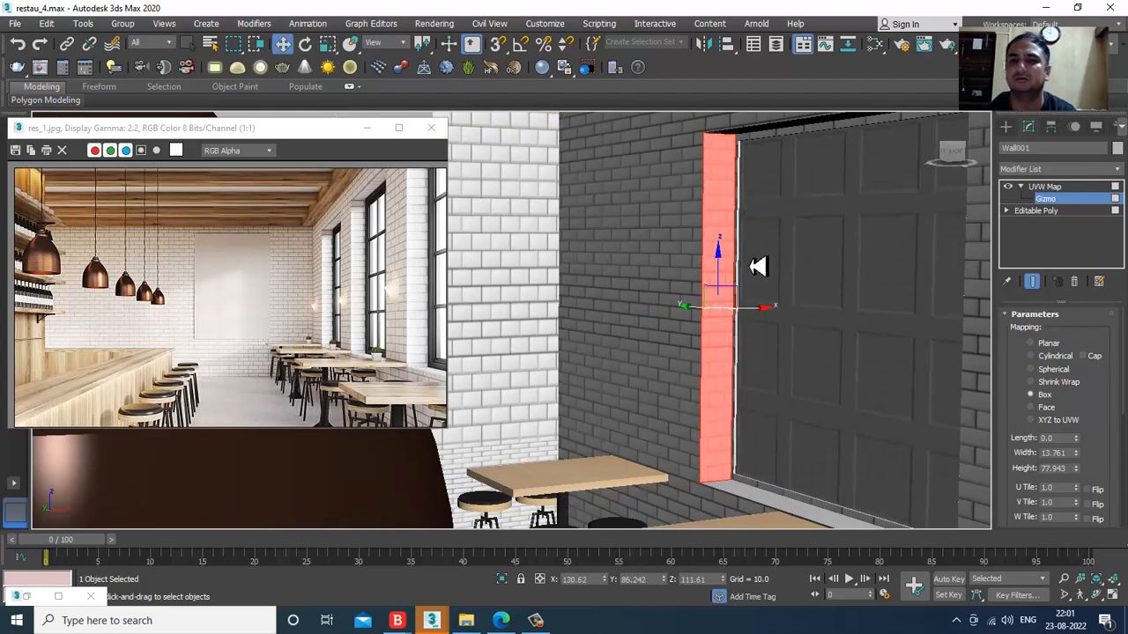
- Convert the wall to Editable Poly to collapse the farthest reveal's mapping and return to whole-object level
scroll(753, 269, "down", 5)
right_click(711, 216)
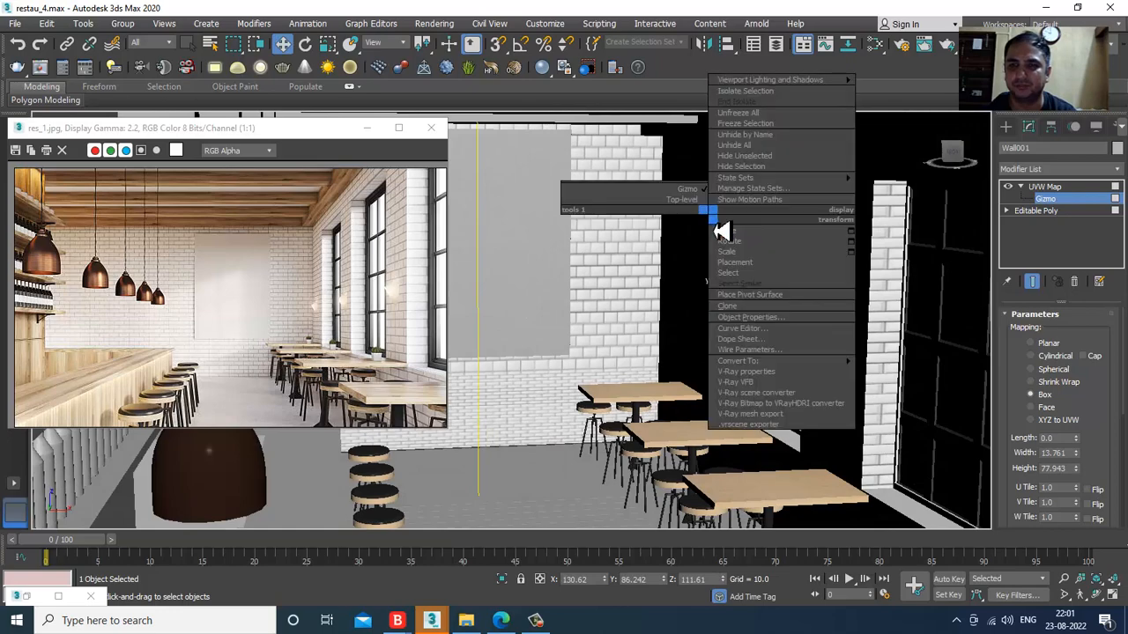
mouse_move(802, 361)
left_click(938, 371)
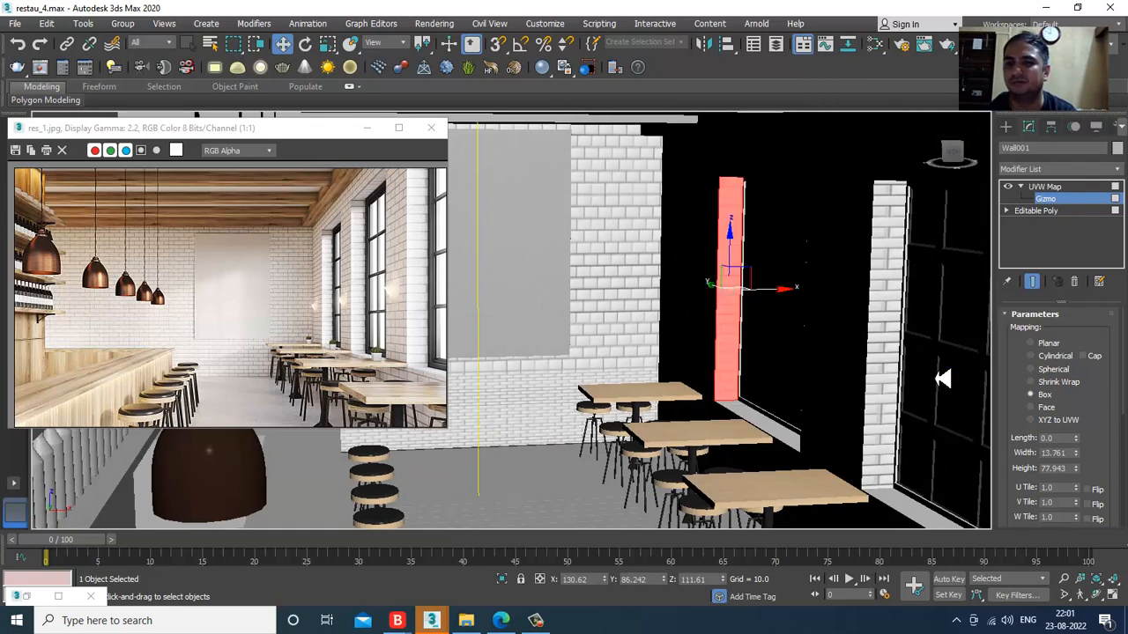
scroll(740, 348, "down", 5)
scroll(789, 325, "up", 2)
middle_click_drag(788, 325, 665, 330)
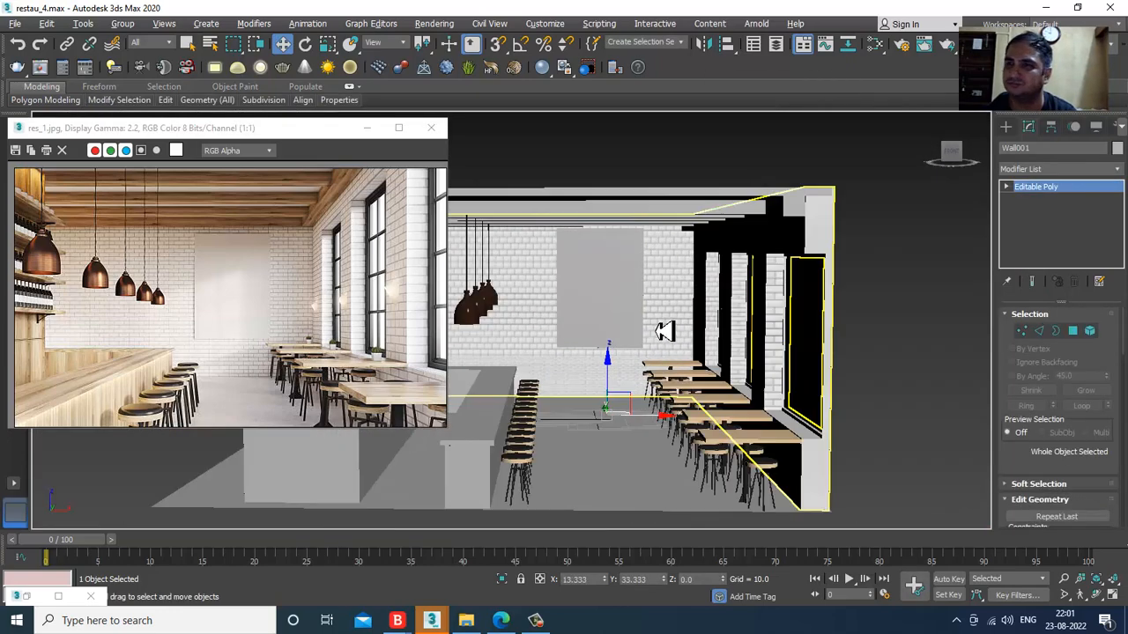
key("1")
middle_click_drag(827, 347, 1095, 251, "alt")
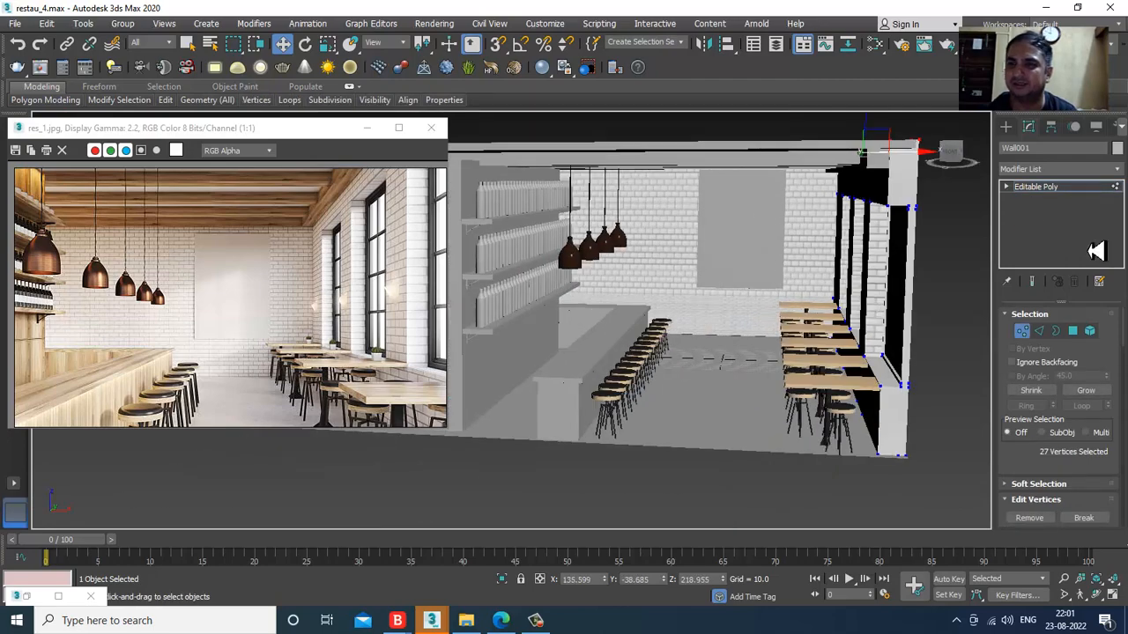
left_click(1062, 190)
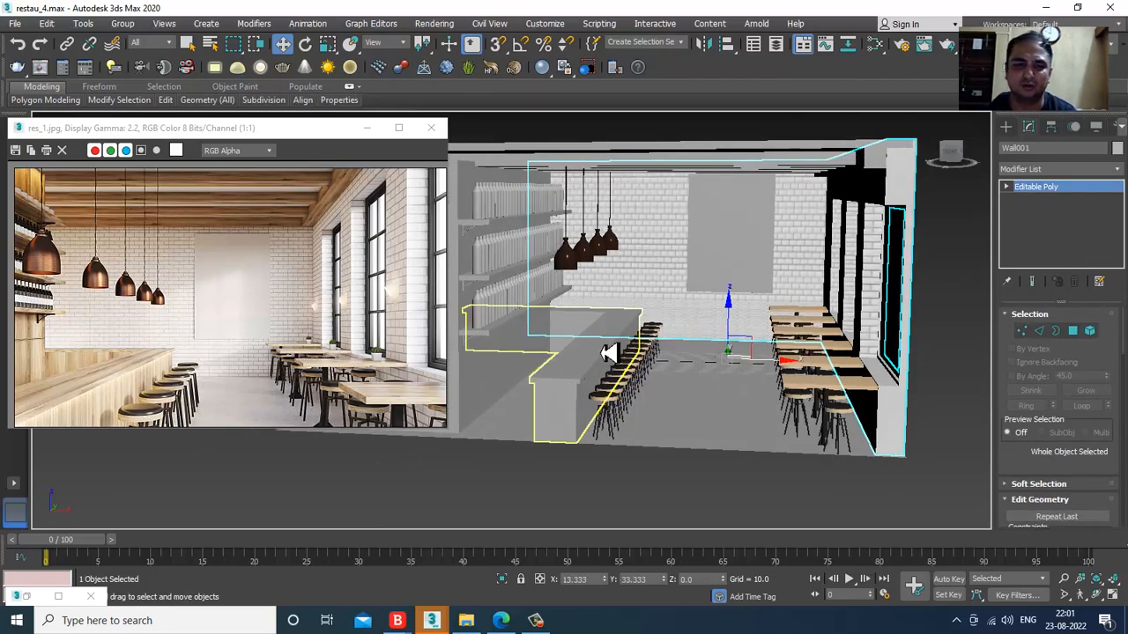
- Select the bar counter and create a new VRayMtl in the Slate Material Editor for it
left_click(617, 357)
scroll(621, 357, "down", 4)
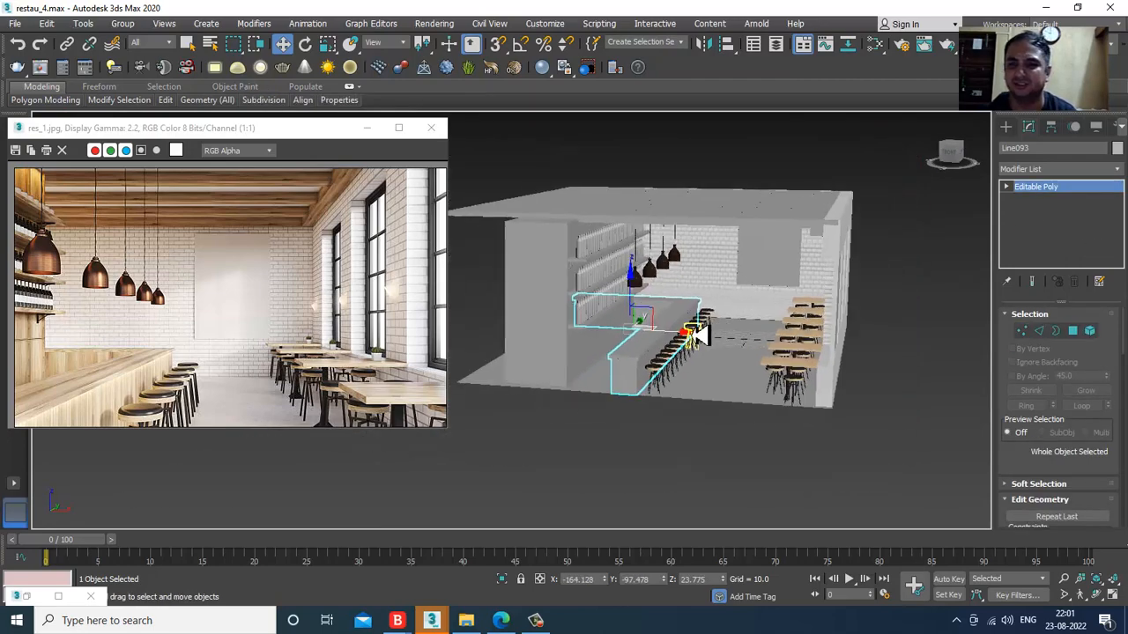
scroll(683, 331, "up", 6)
key("m")
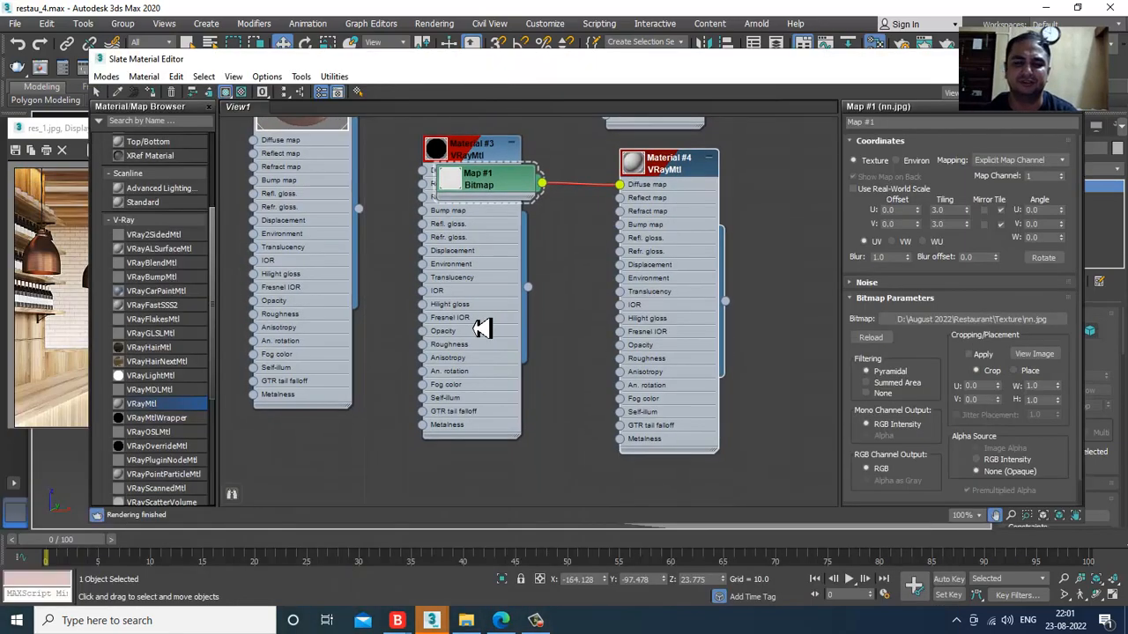
middle_click_drag(480, 363, 486, 235)
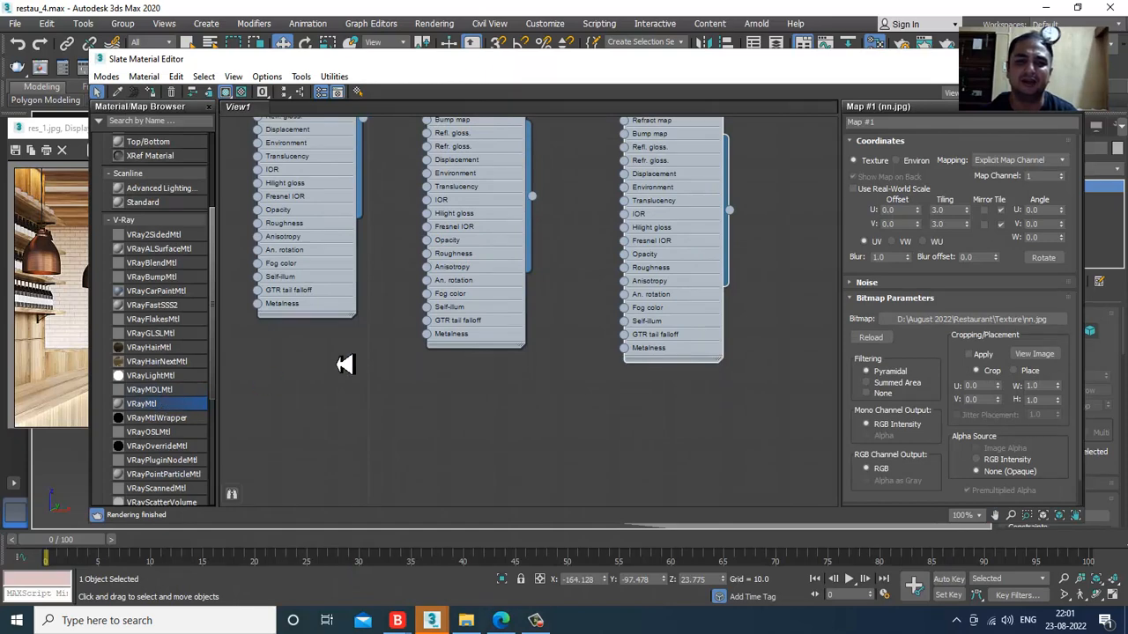
left_click_drag(345, 363, 343, 361)
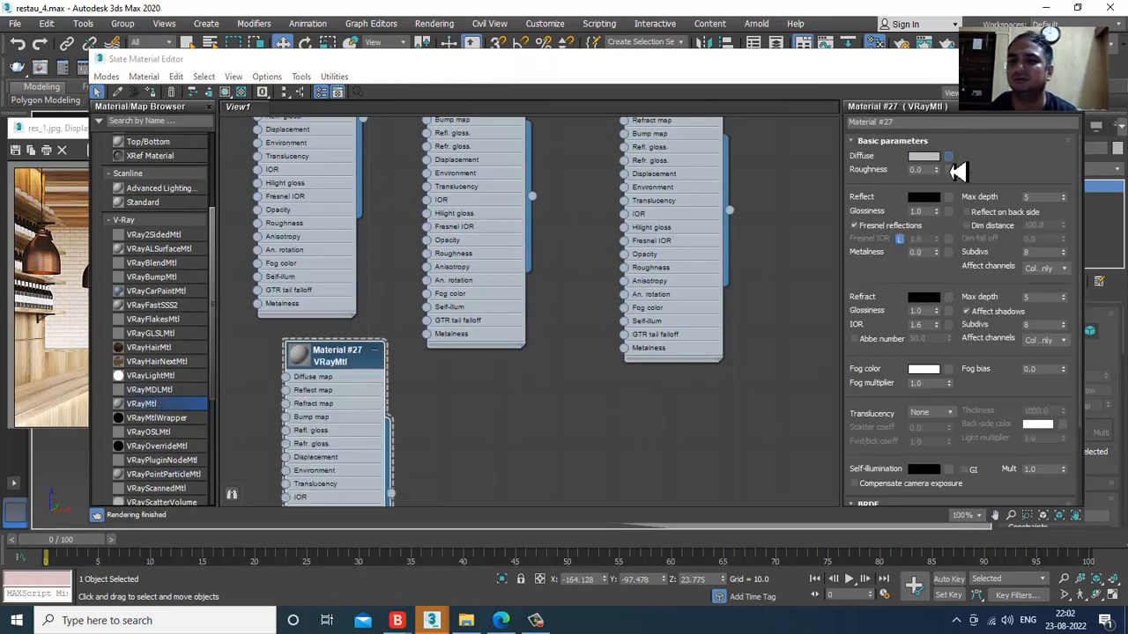
- Load a light wood bitmap as the new material's diffuse map and assign the material to the bar counter
left_click(950, 170)
double_click(476, 182)
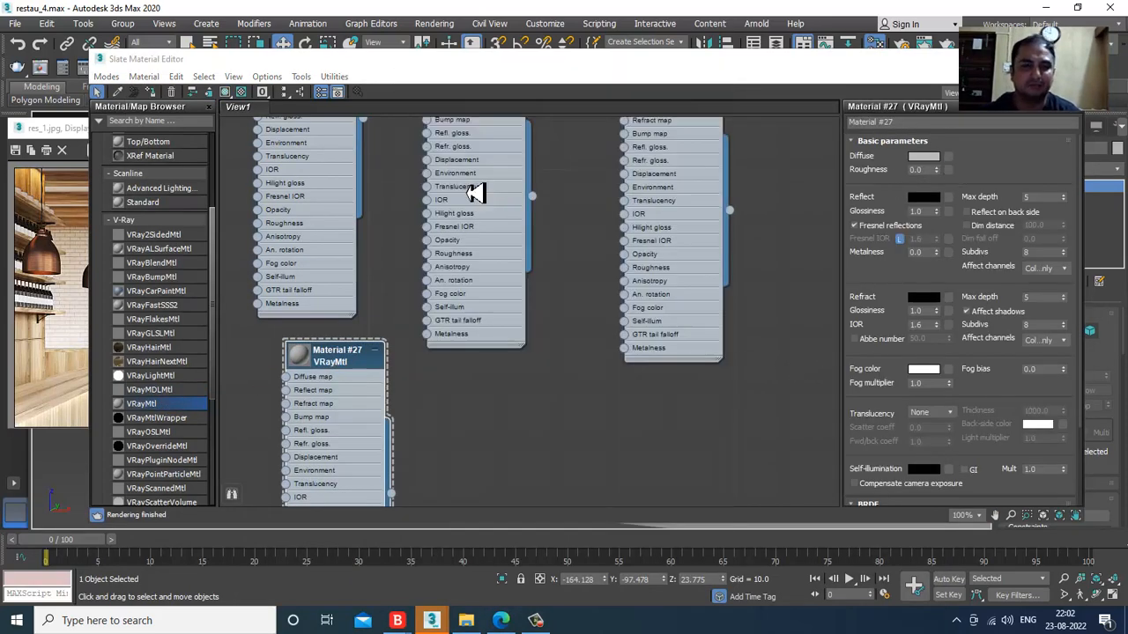
double_click(115, 136)
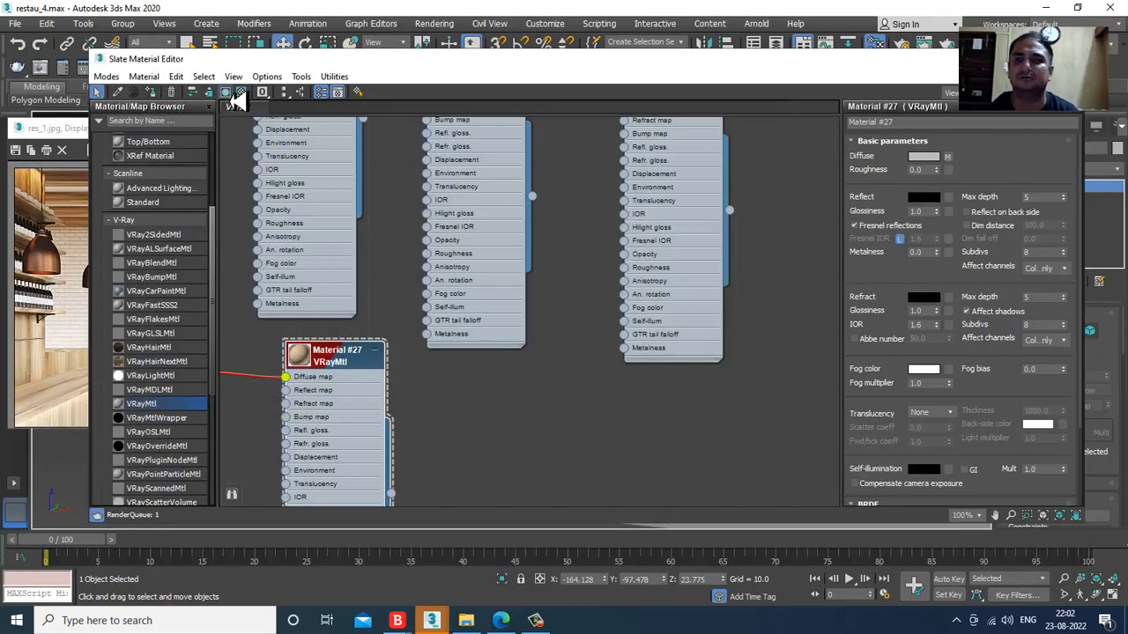
left_click(1002, 59)
- Apply a UVW Map modifier with Box mapping to the bar counter
middle_click_drag(608, 278, 631, 289, "alt")
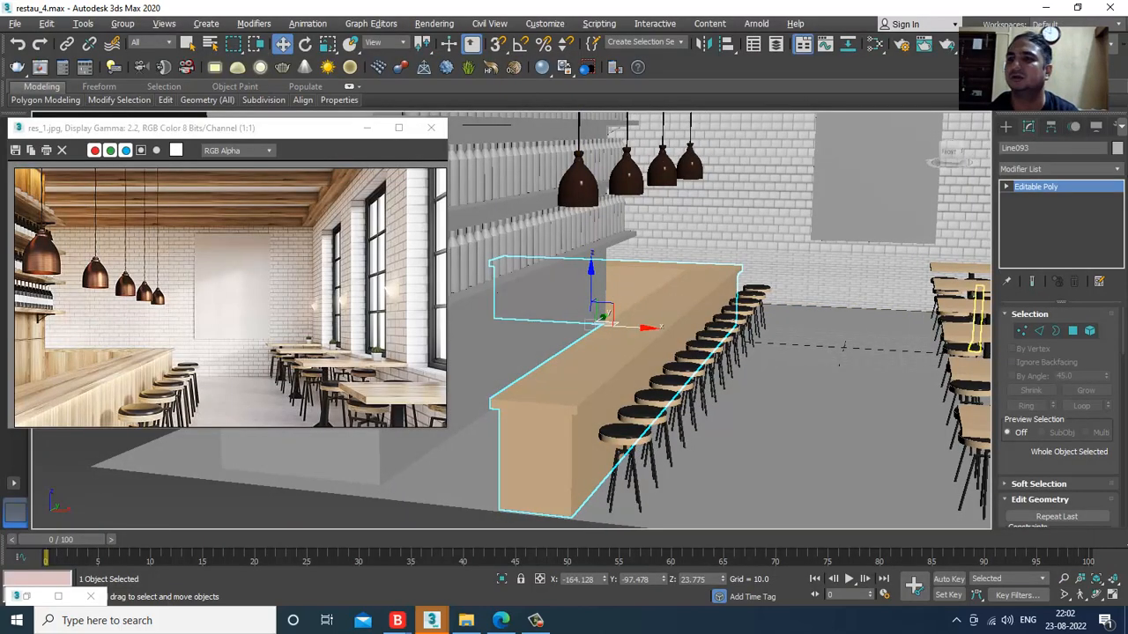
left_click(1069, 170)
scroll(1045, 285, "down", 10)
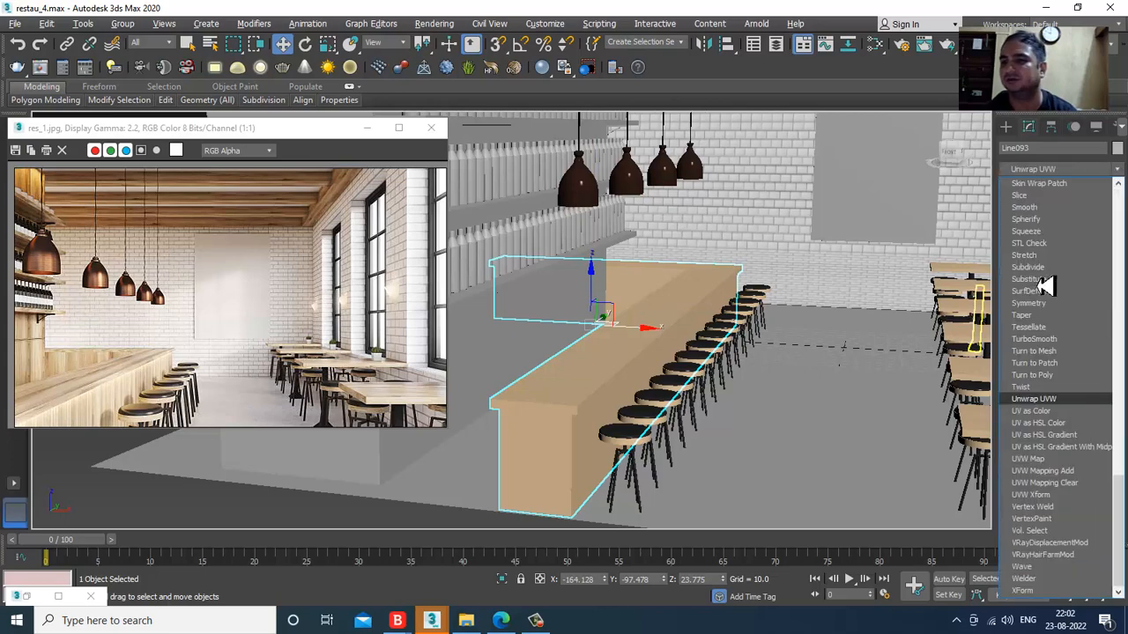
left_click(1029, 461)
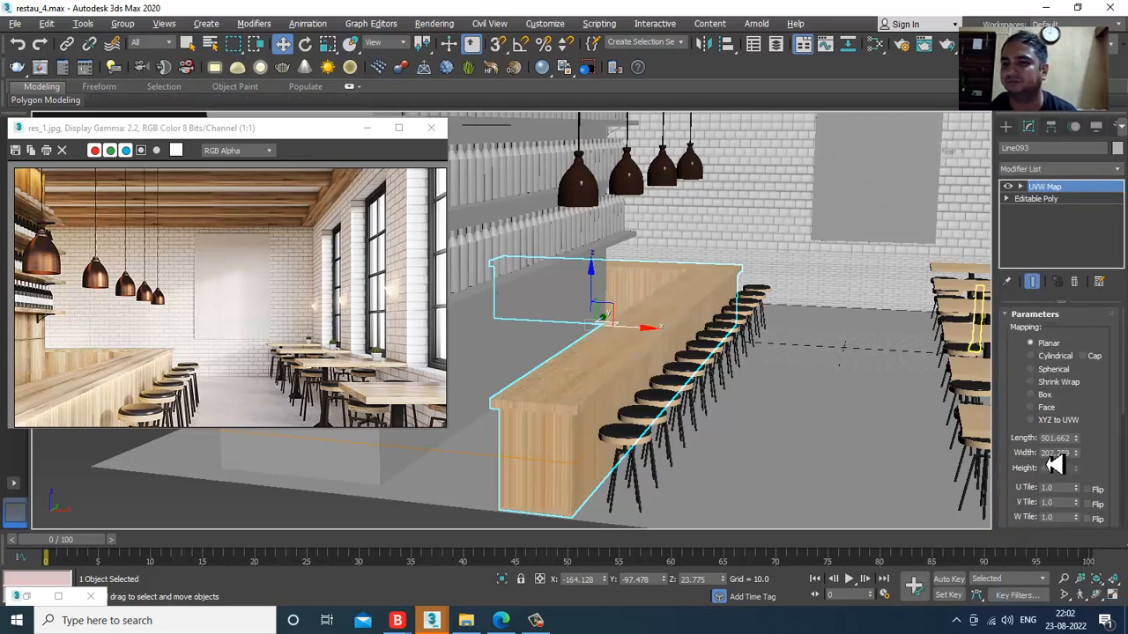
left_click(1044, 396)
scroll(646, 403, "up", 2)
middle_click_drag(579, 414, 743, 342, "alt")
scroll(695, 352, "up", 2)
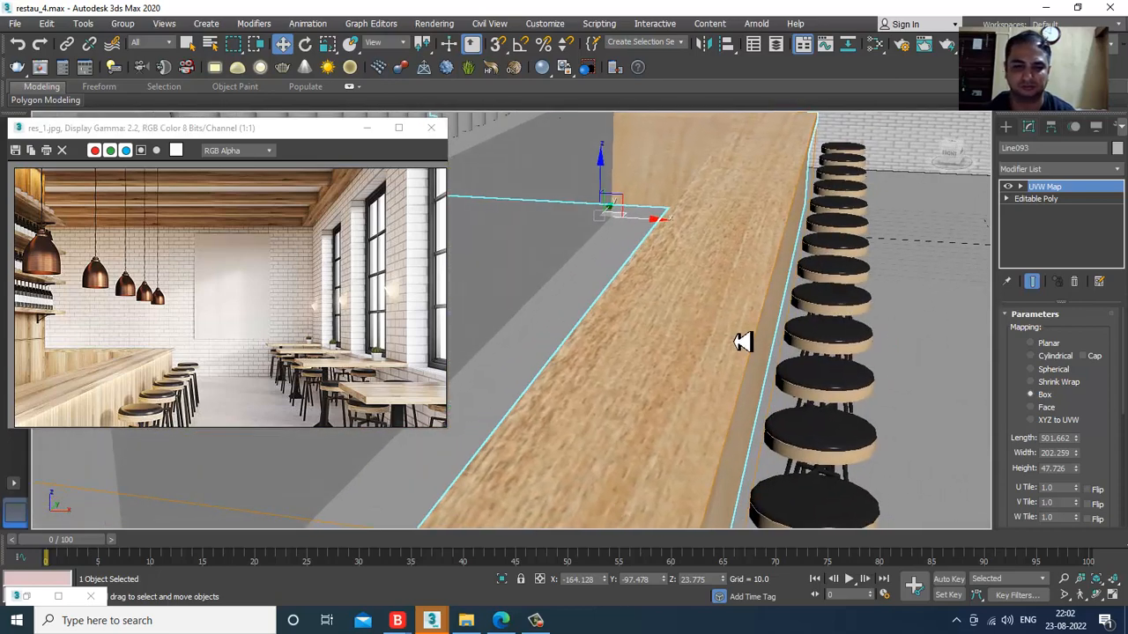
- Set the counter's UVW Map length to about 185.6 to adjust the wood grain
left_click_drag(1082, 464, 1098, 499)
right_click(1080, 444)
scroll(841, 351, "down", 5)
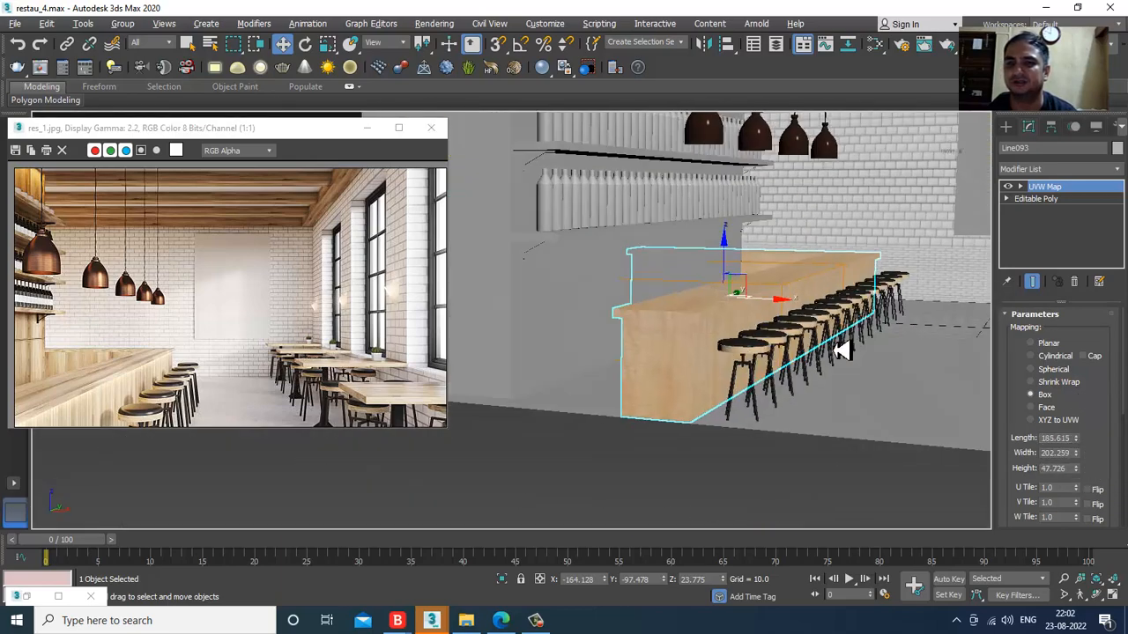
scroll(841, 350, "up", 4)
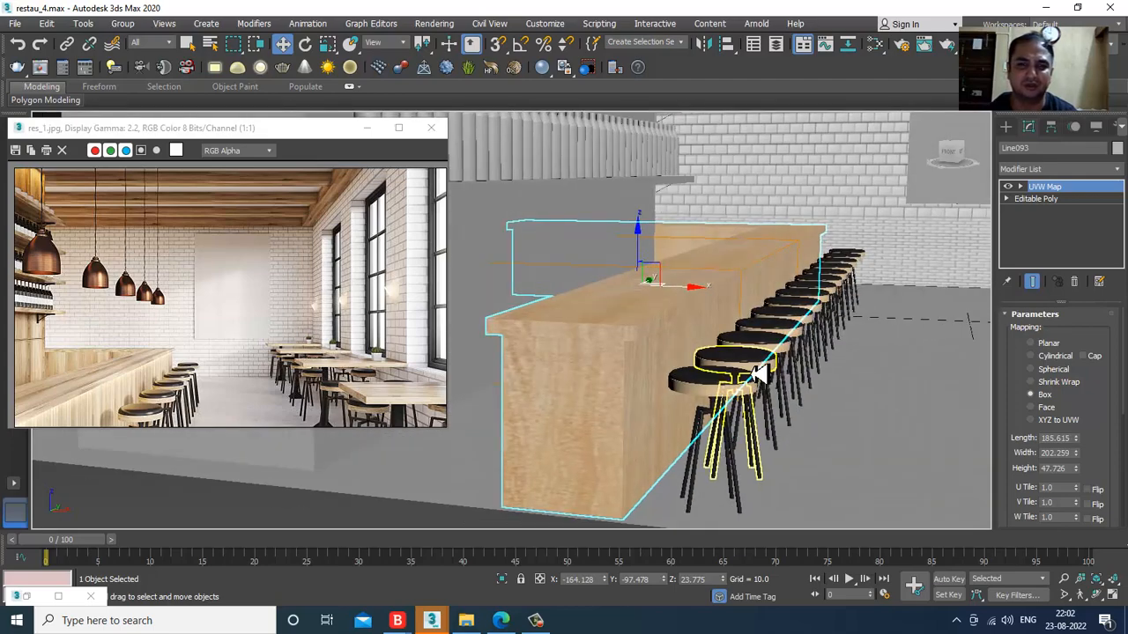
- Rename the counter's material to wood_2 and set its reflection colour to a grey of value 97
key("m")
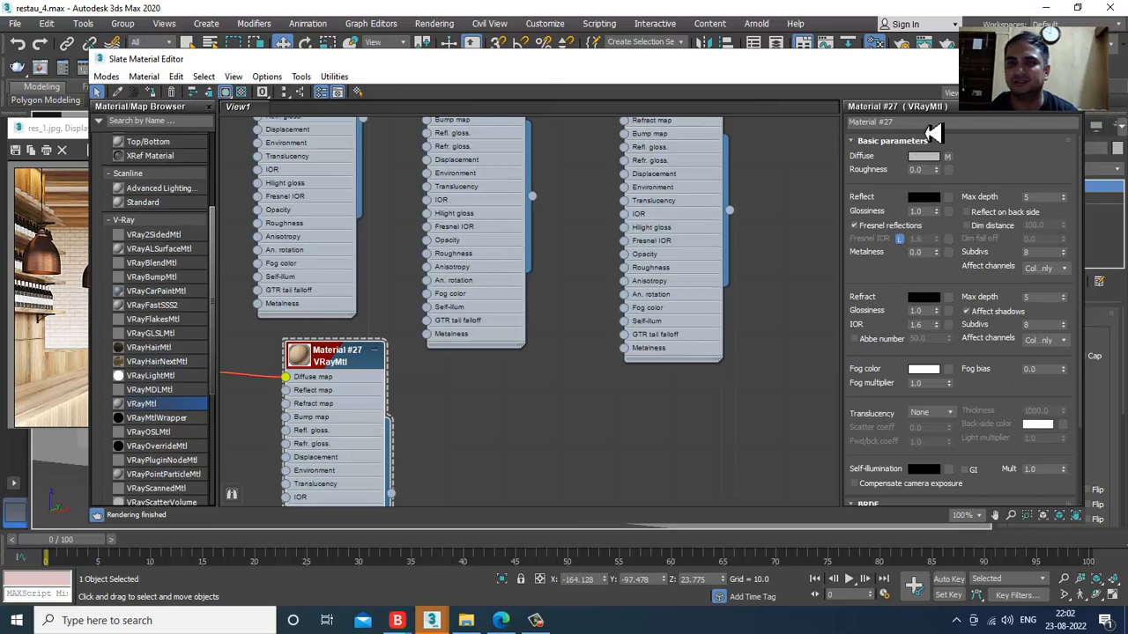
left_click(927, 124)
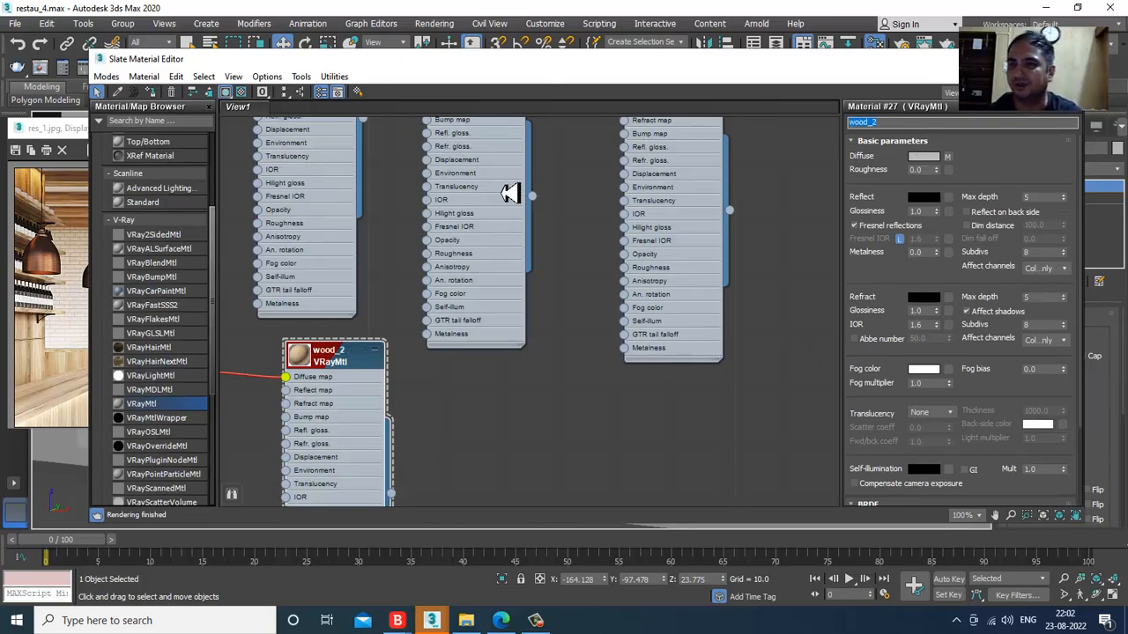
left_click(923, 198)
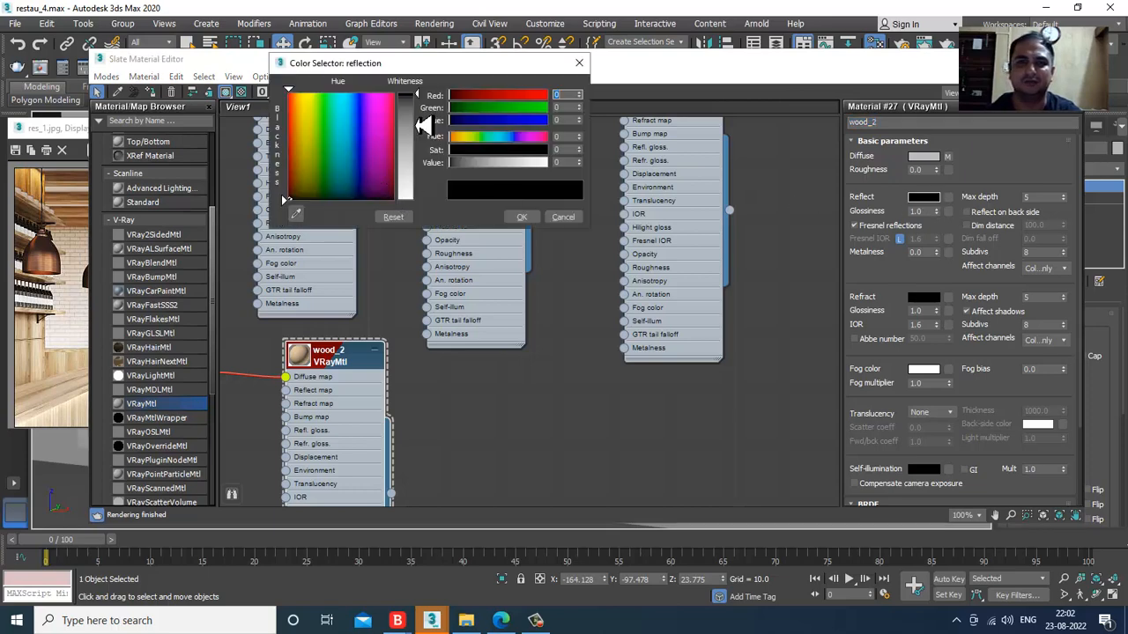
mouse_move(428, 126)
left_mouse_down()
mouse_move(433, 118)
mouse_move(432, 138)
left_mouse_up()
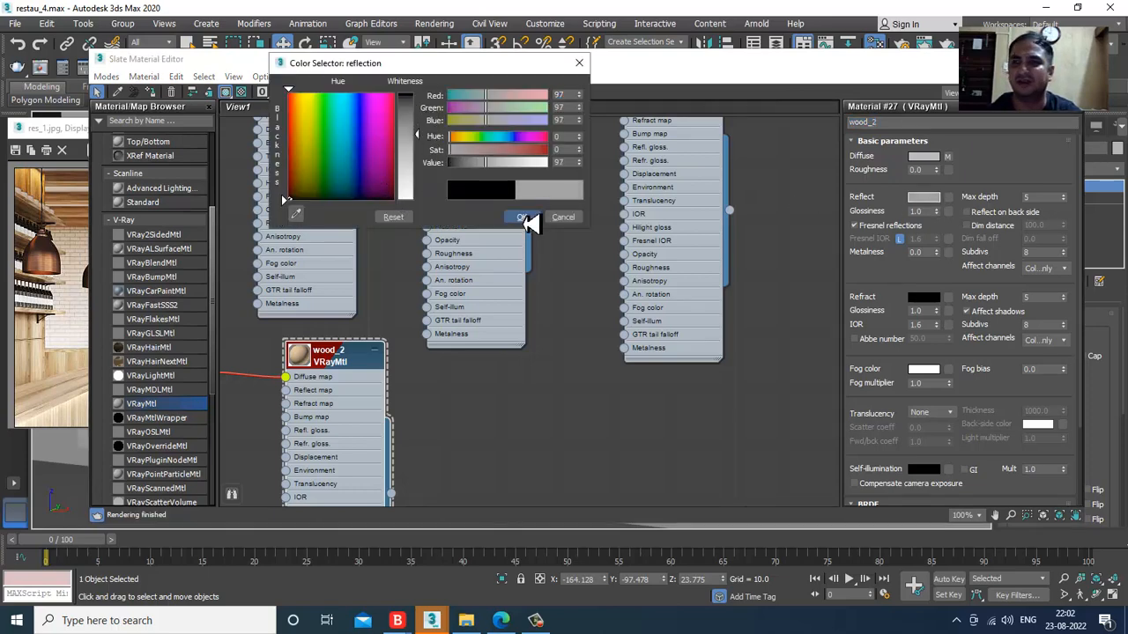
left_click(532, 216)
left_click(1001, 59)
- Select the large box behind the bottle shelves and assign the wood_2 material to it
mouse_move(654, 370)
middle_mouse_down("alt")
mouse_move(617, 365)
mouse_move(657, 363)
middle_mouse_up("alt")
left_click(550, 257)
middle_click_drag(551, 256, 484, 399)
scroll(634, 290, "down", 3)
mouse_move(738, 259)
middle_mouse_down()
mouse_move(775, 277)
mouse_move(754, 273)
middle_mouse_up()
key("m")
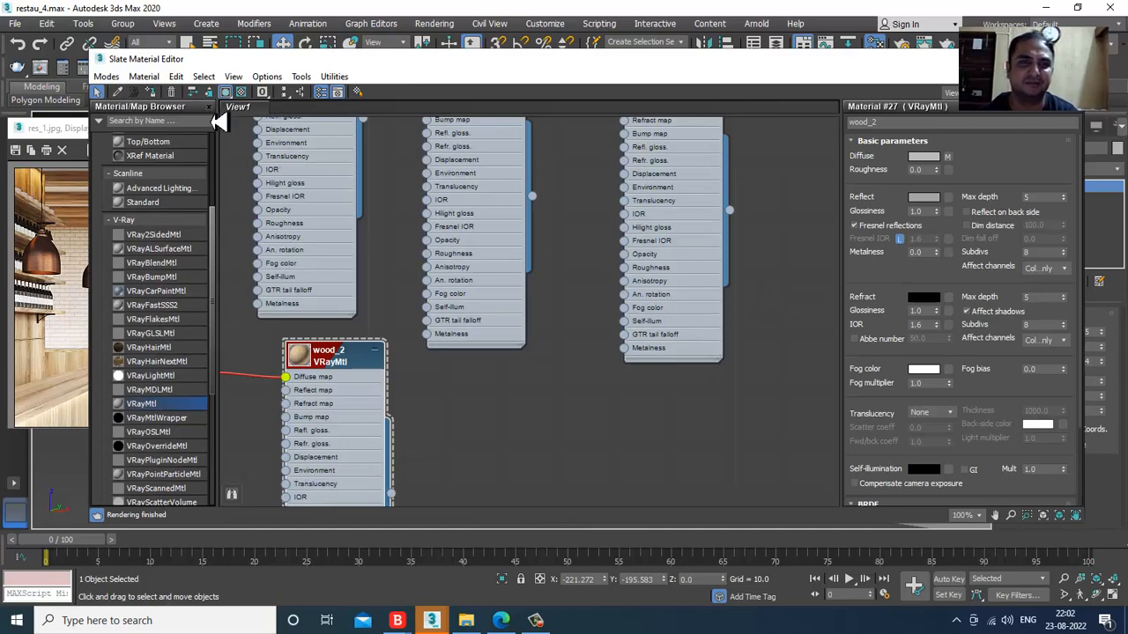
left_click(152, 93)
left_click(1003, 59)
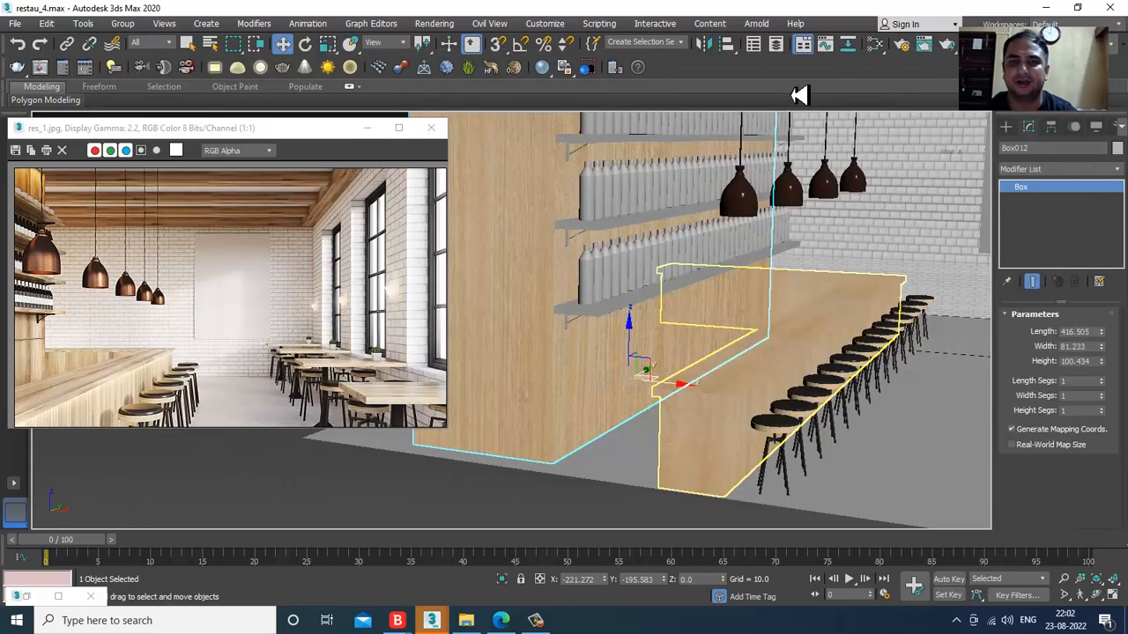
middle_click_drag(866, 342, 934, 291, "alt")
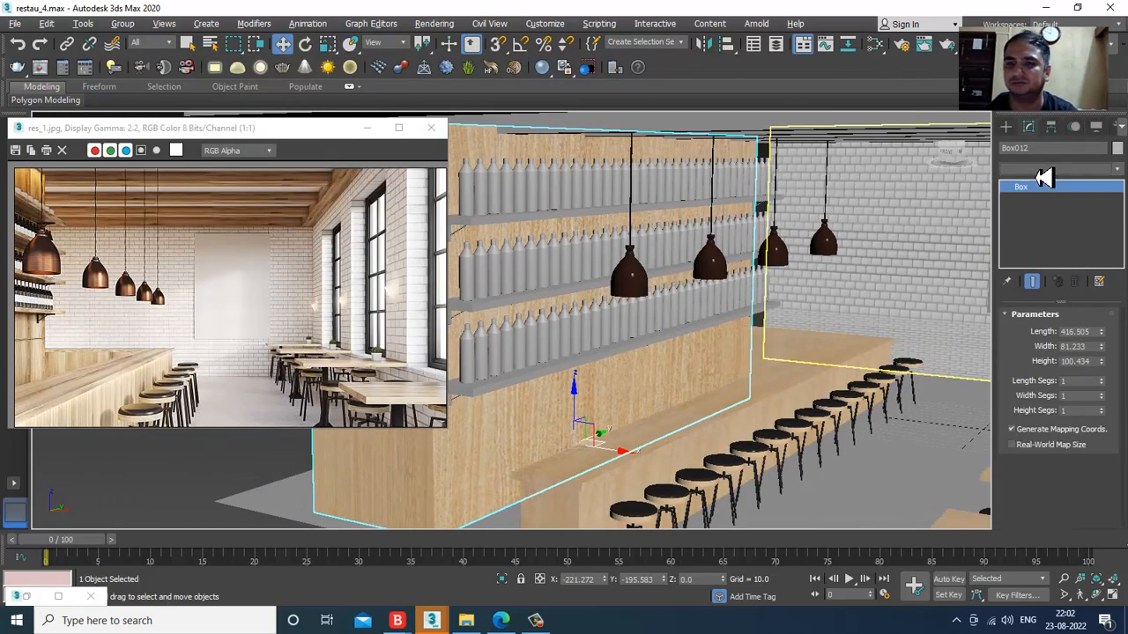
- Apply a UVW Map modifier with Box mapping to the large box behind the bottle shelves
left_click(1048, 169)
key("u")
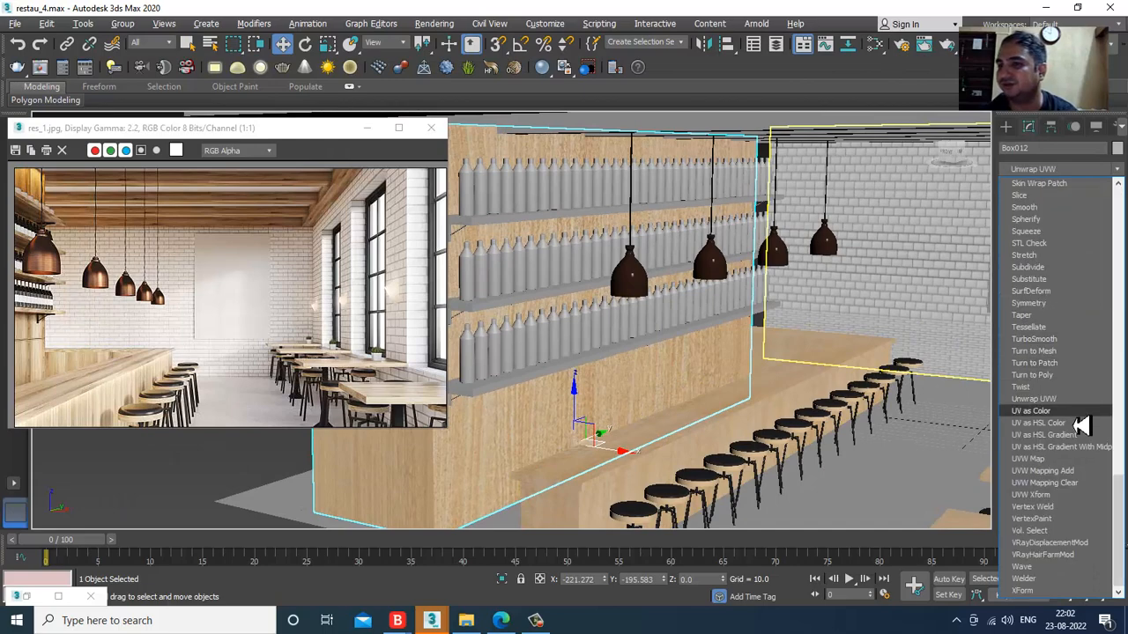
left_click(1057, 460)
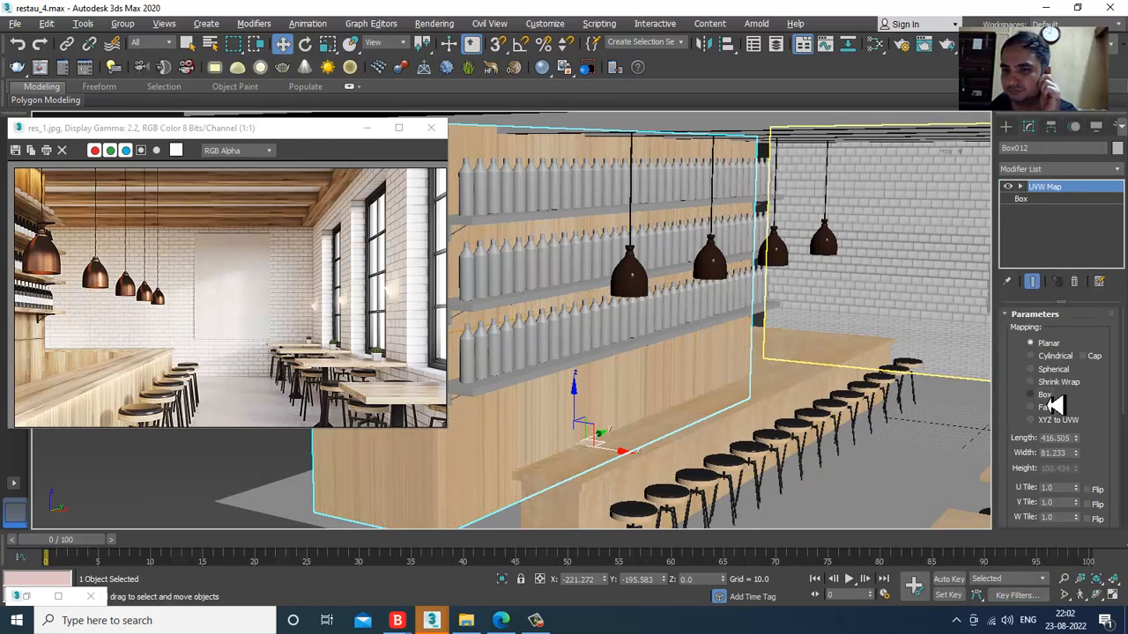
left_click(1046, 396)
scroll(737, 349, "down", 3)
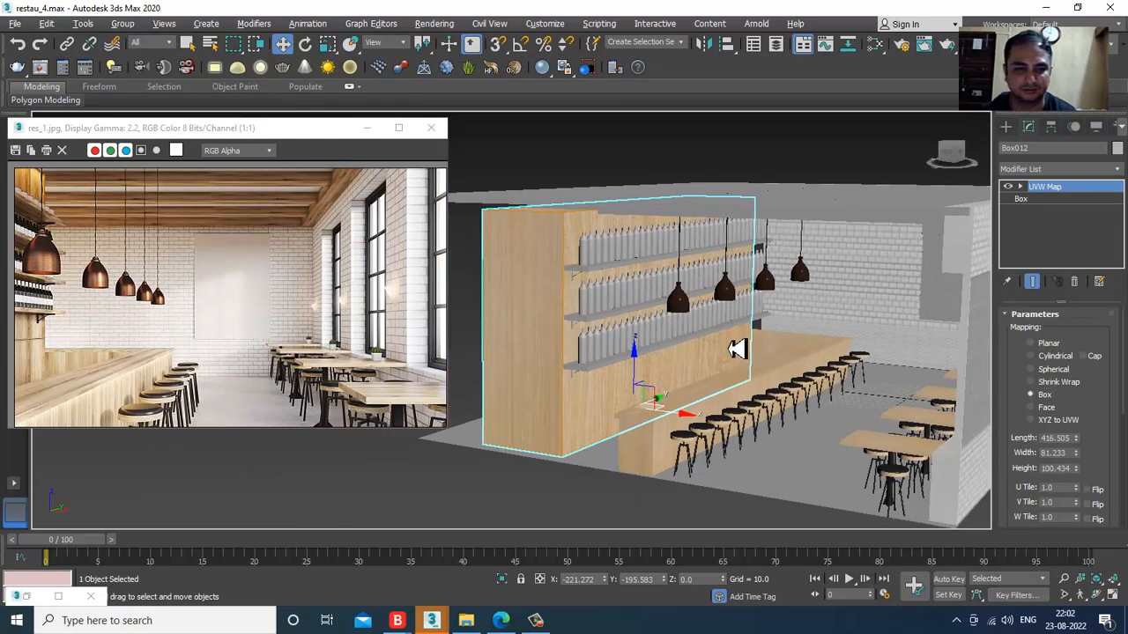
middle_click_drag(736, 350, 768, 350)
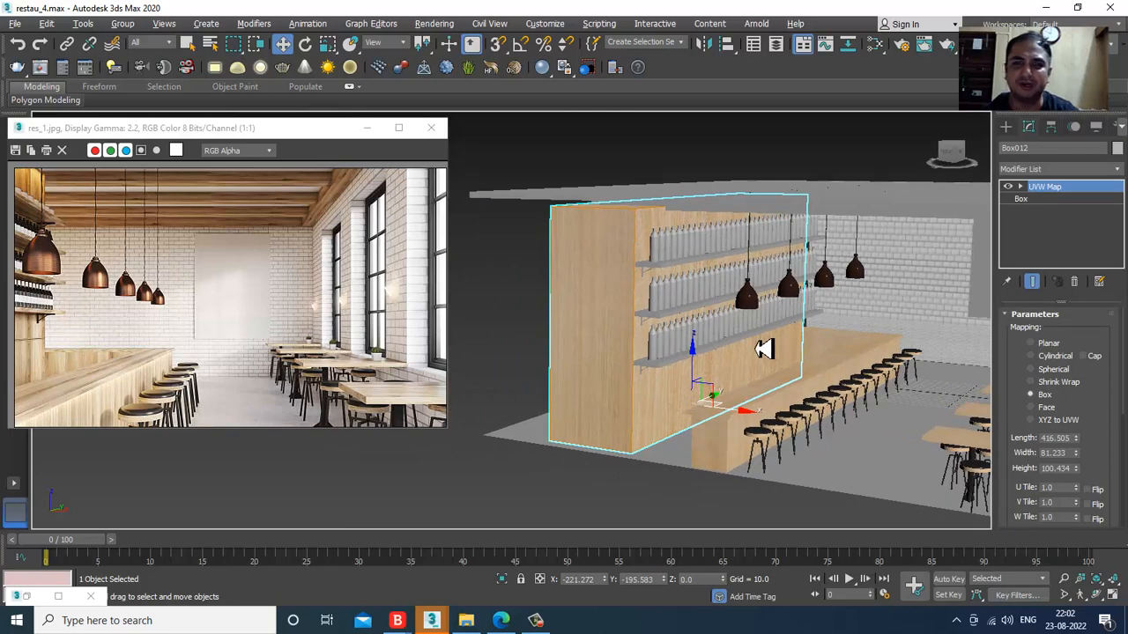
scroll(710, 344, "up", 3)
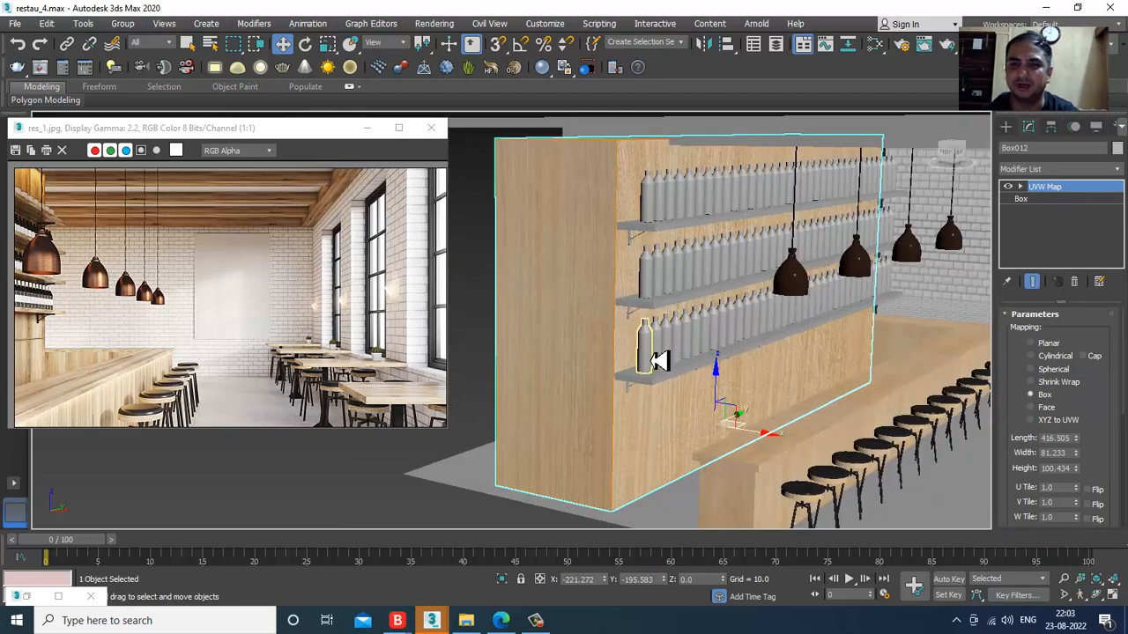
- Convert the first bottle on the lowest shelf to an Editable Poly and enable polygon-level editing
left_click(659, 360)
scroll(660, 361, "up", 3)
scroll(713, 339, "up", 2)
scroll(715, 335, "up", 1)
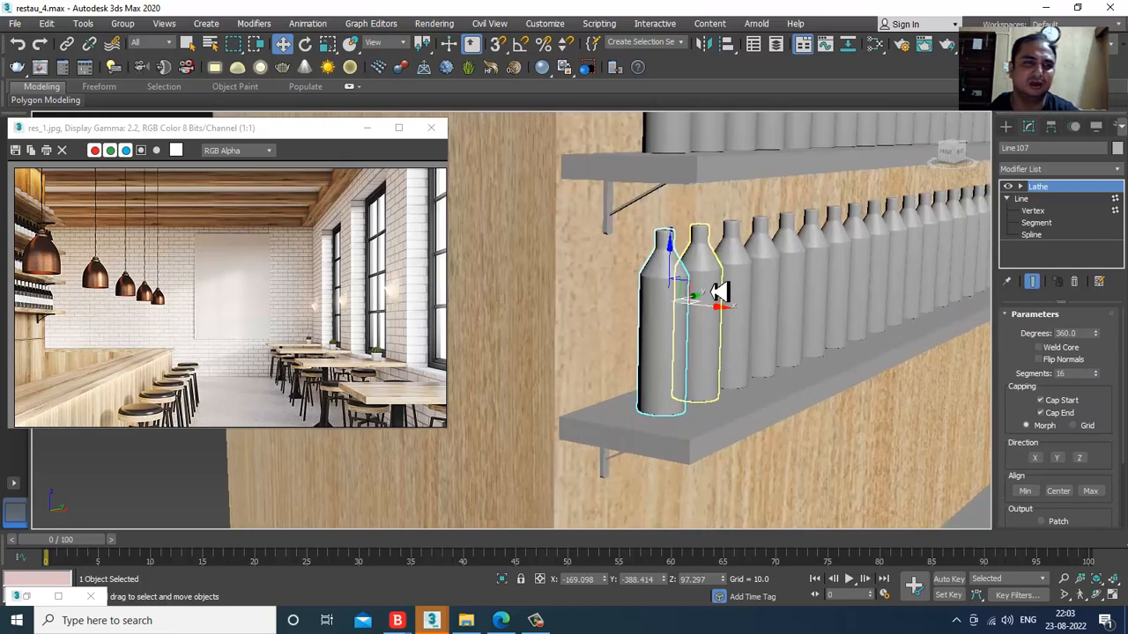
scroll(747, 304, "up", 3)
scroll(748, 308, "up", 4)
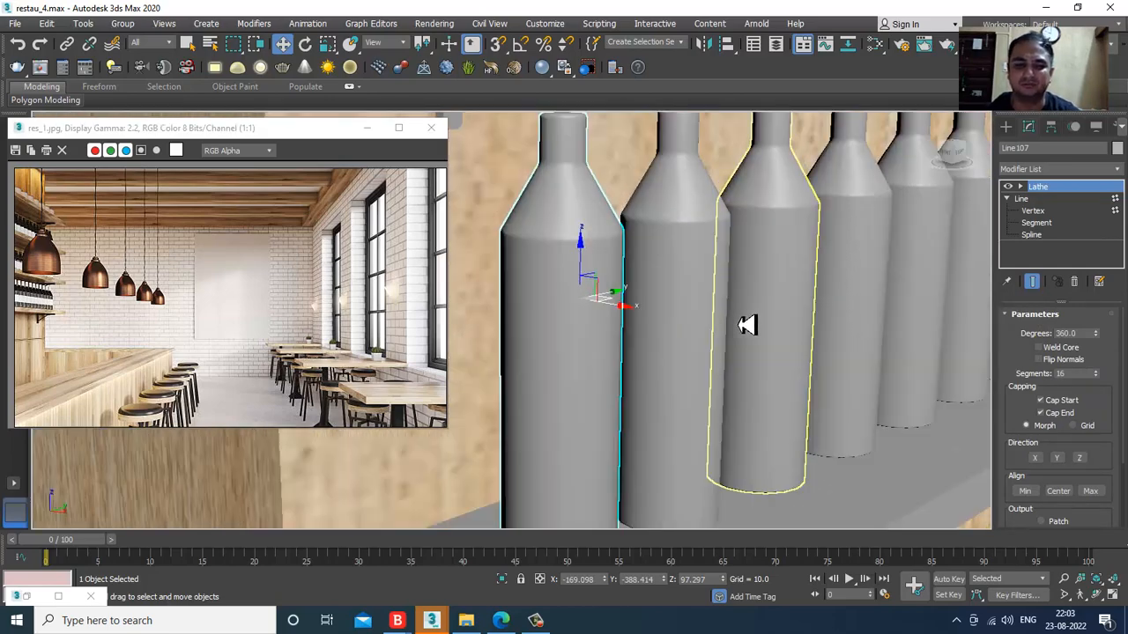
middle_click_drag(738, 325, 693, 322, "alt")
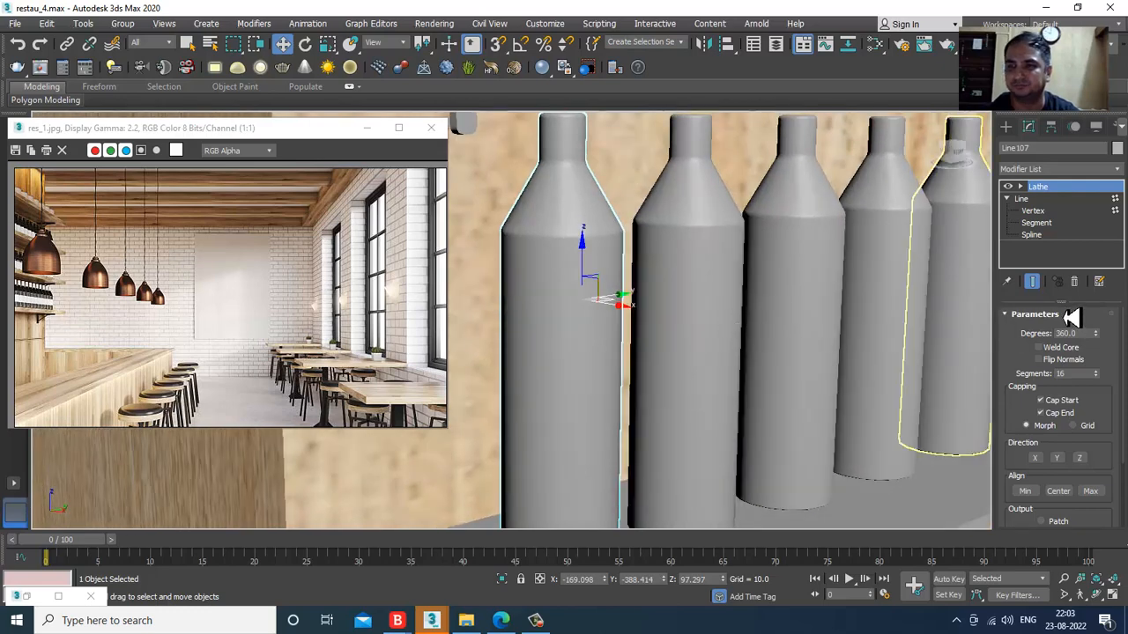
right_click(555, 206)
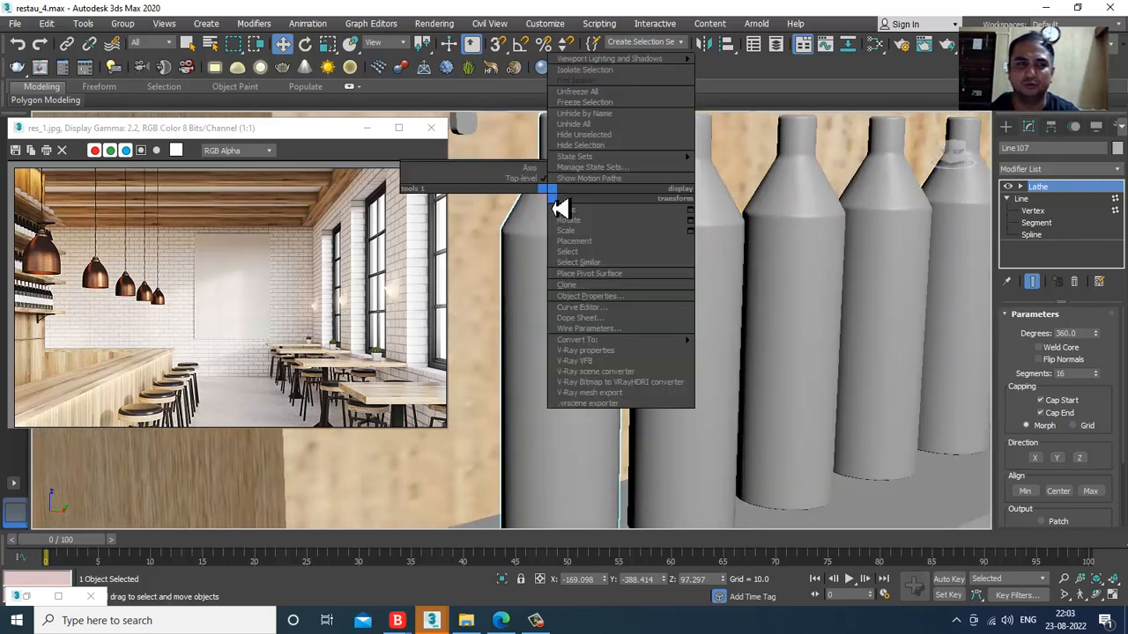
mouse_move(642, 342)
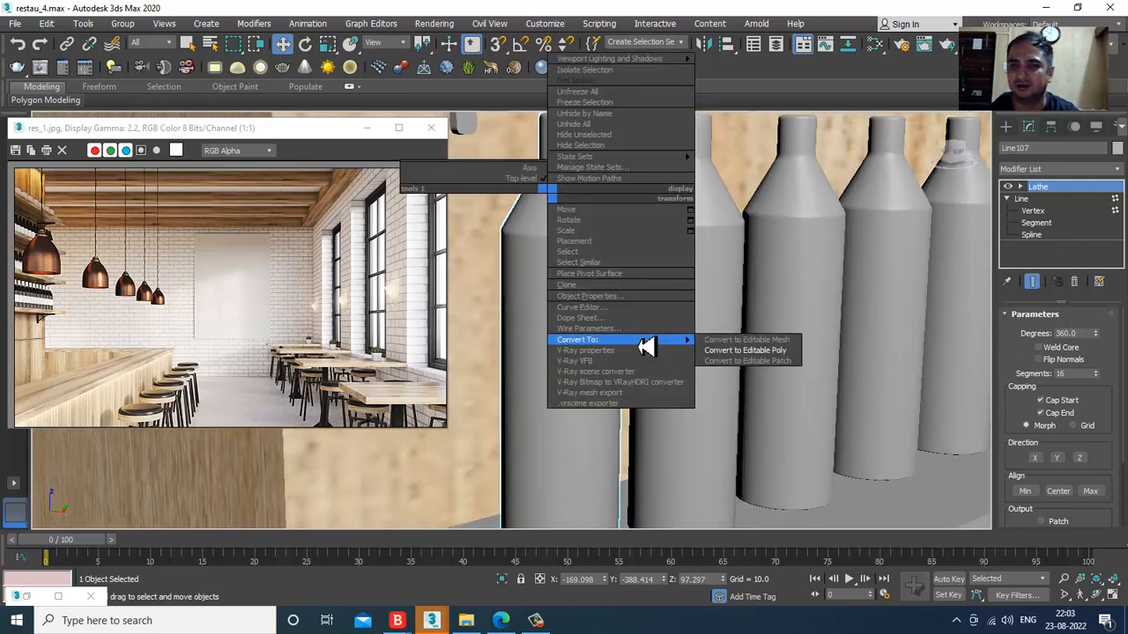
left_click(773, 352)
middle_click_drag(783, 361, 899, 317, "alt")
left_click(1073, 331)
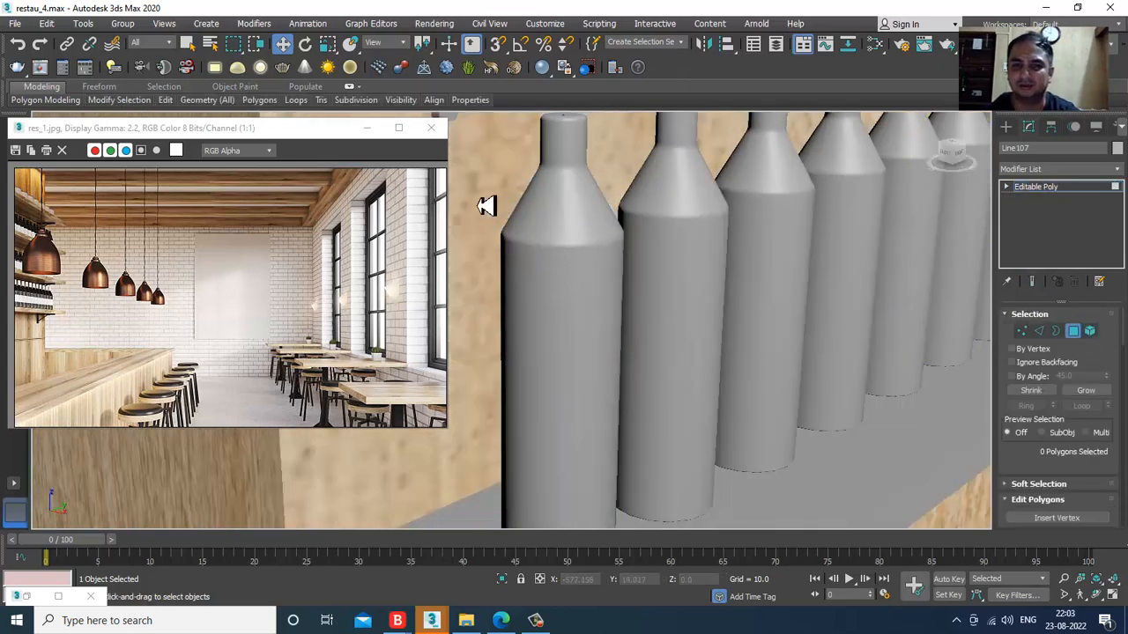
- Show edged faces and connect the bottle body's vertical edges with 2 segments and a pinch of 12
key("F4")
scroll(579, 343, "down", 5)
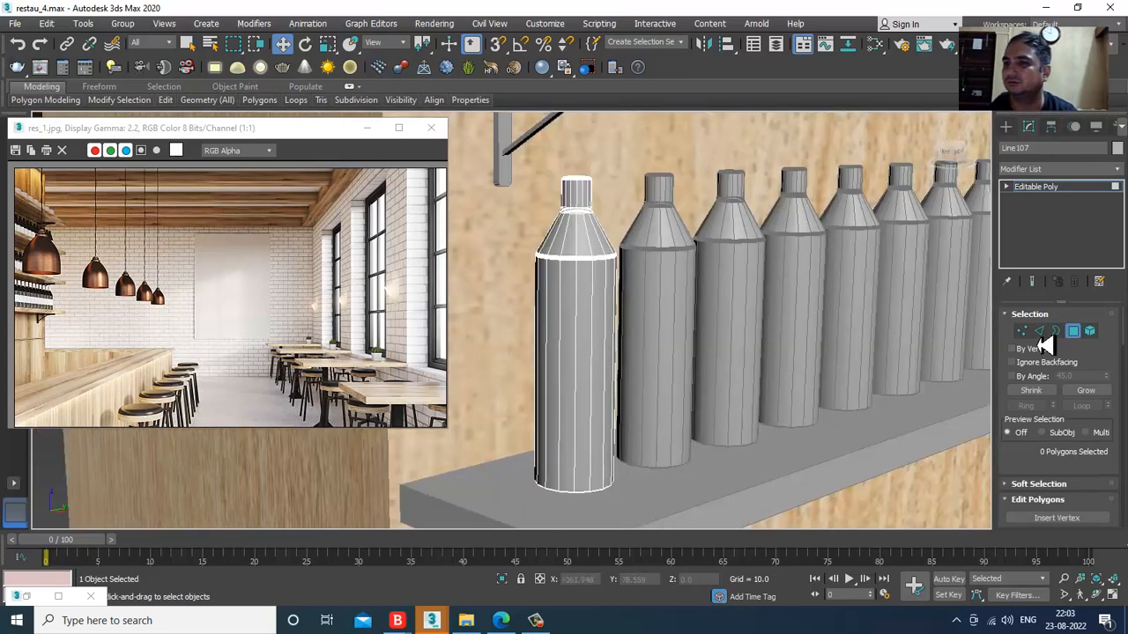
left_click(1040, 333)
left_click_drag(521, 354, 818, 412)
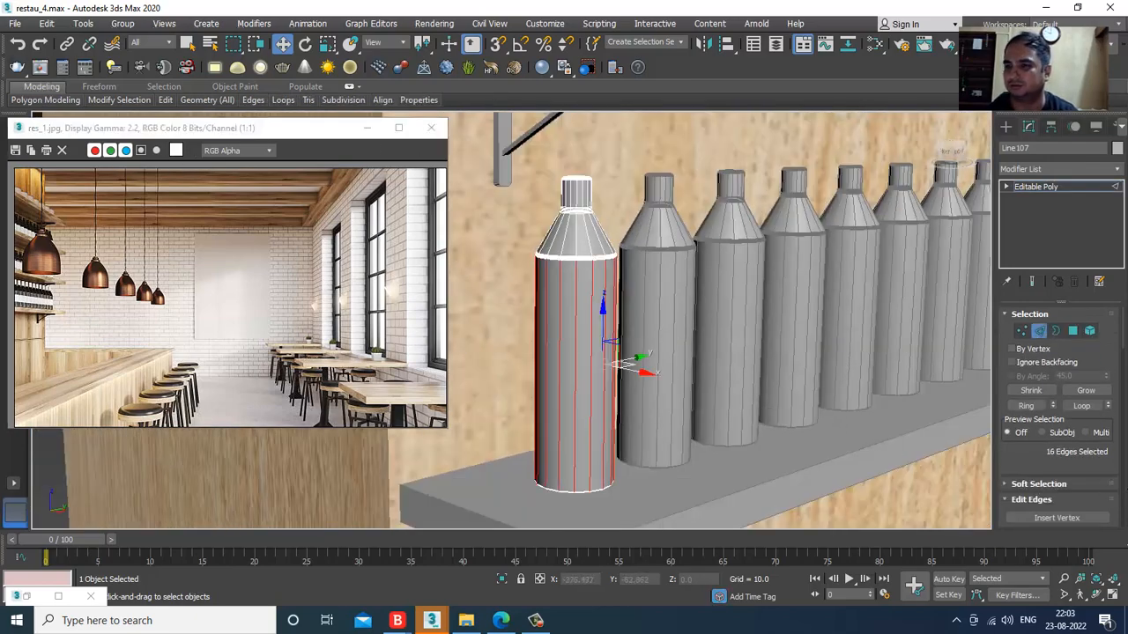
scroll(1042, 469, "down", 3)
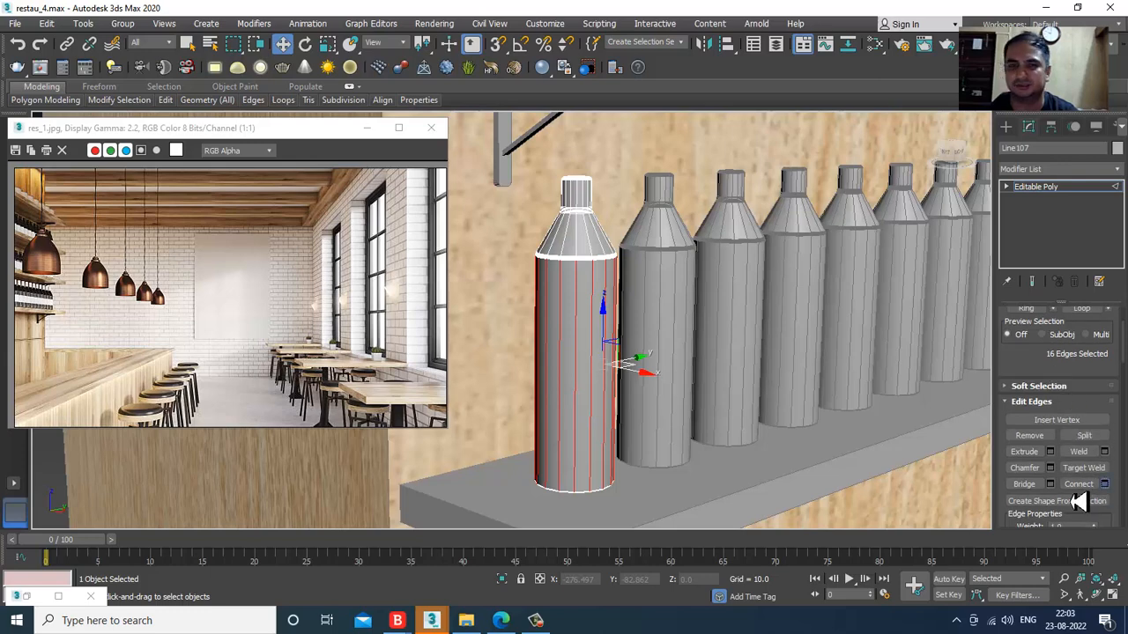
left_click(1103, 484)
left_click(525, 336)
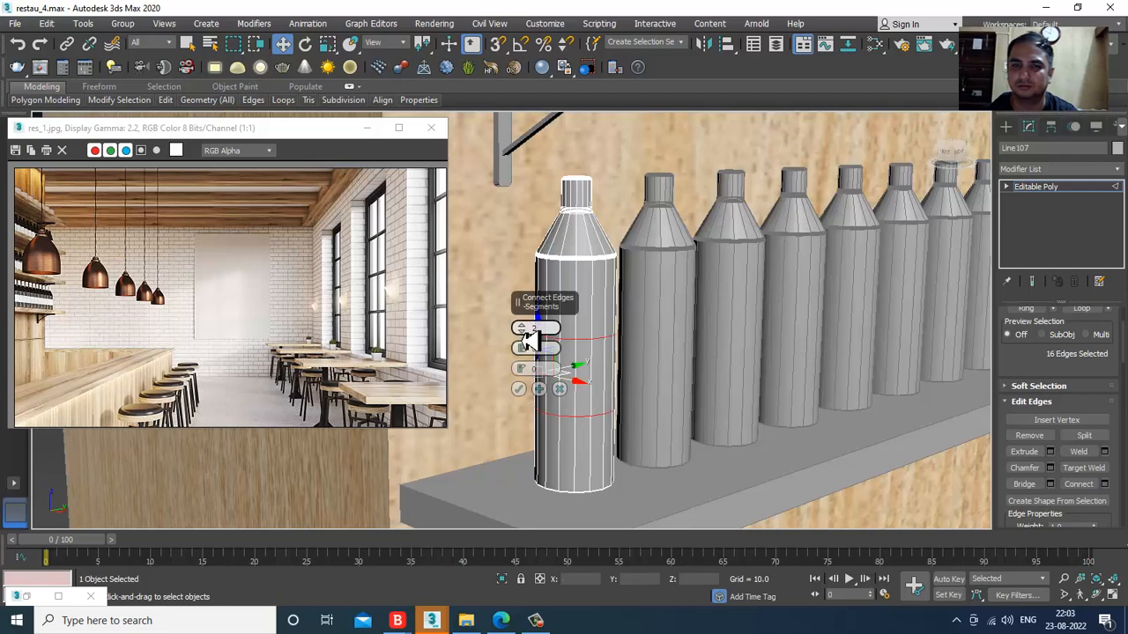
left_click_drag(525, 352, 528, 318)
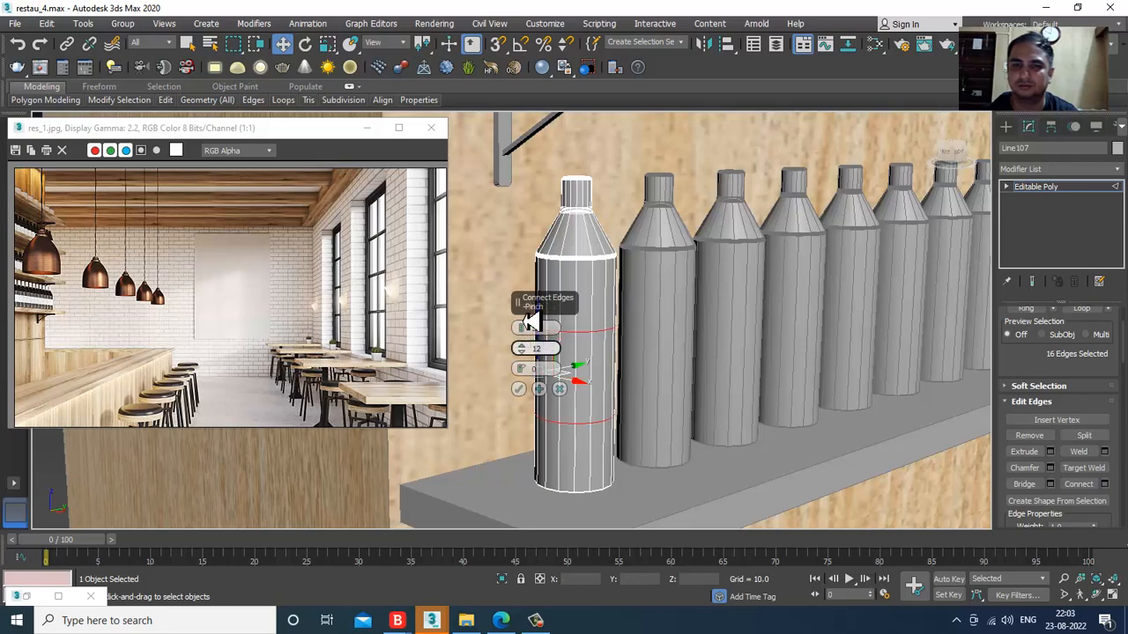
left_click(520, 389)
- Select the bottle's polygons above and below the middle label band, including the shoulder and base but not the neck
middle_click_drag(638, 316, 648, 315, "alt")
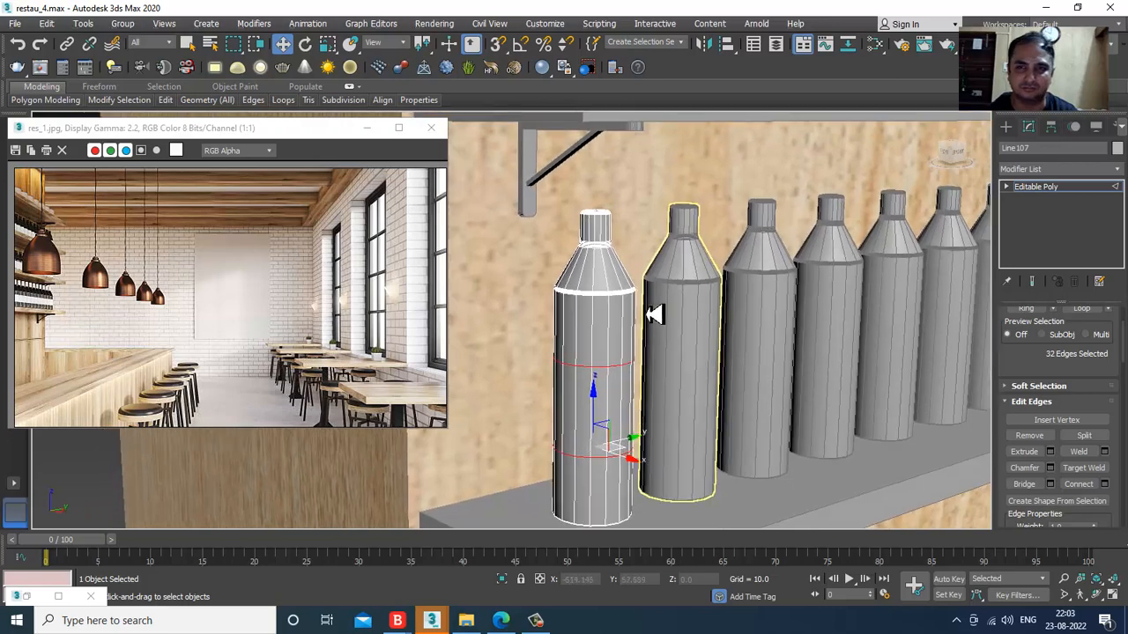
scroll(654, 316, "up", 2)
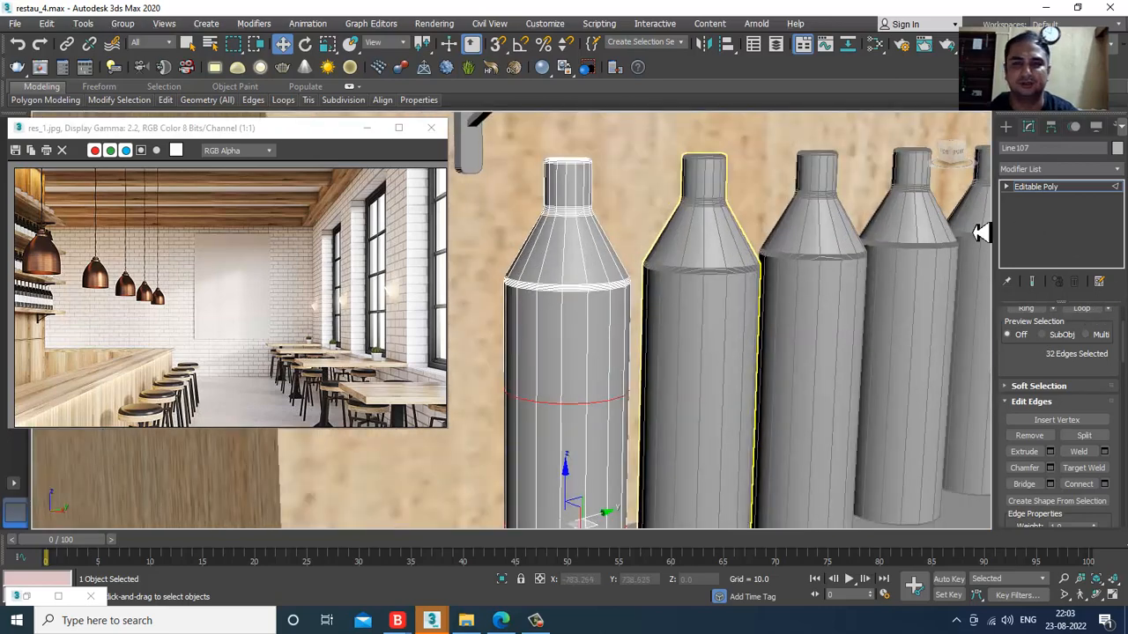
key("4")
left_click_drag(481, 247, 651, 338)
scroll(629, 324, "down", 3)
middle_click_drag(629, 323, 631, 238)
left_click_drag(526, 414, 747, 458, "ctrl")
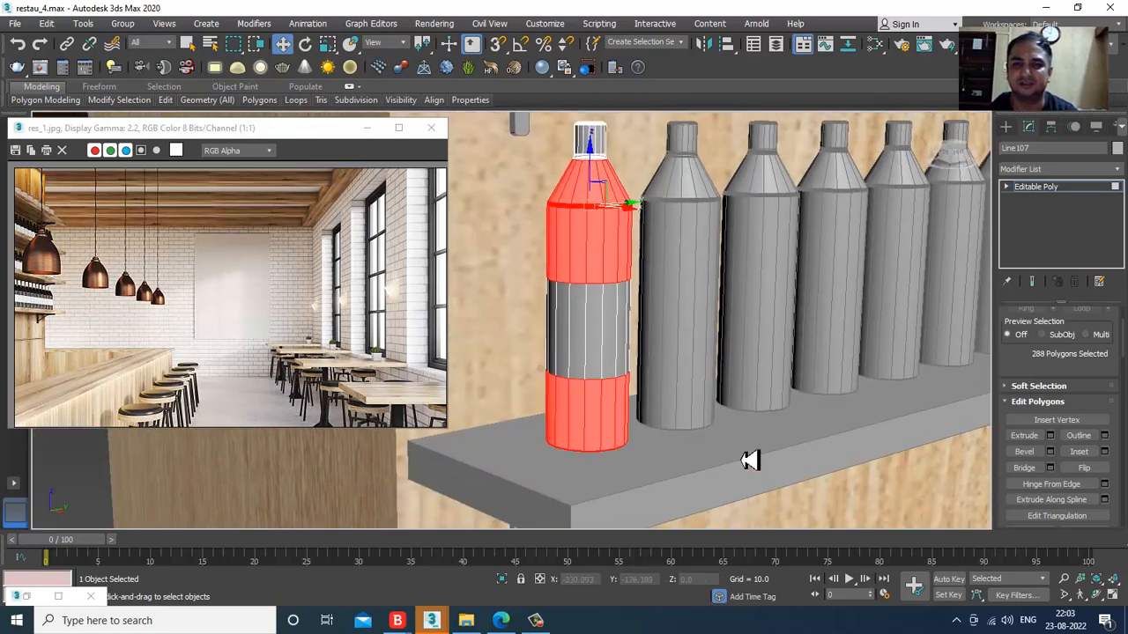
middle_click_drag(748, 458, 697, 314, "alt")
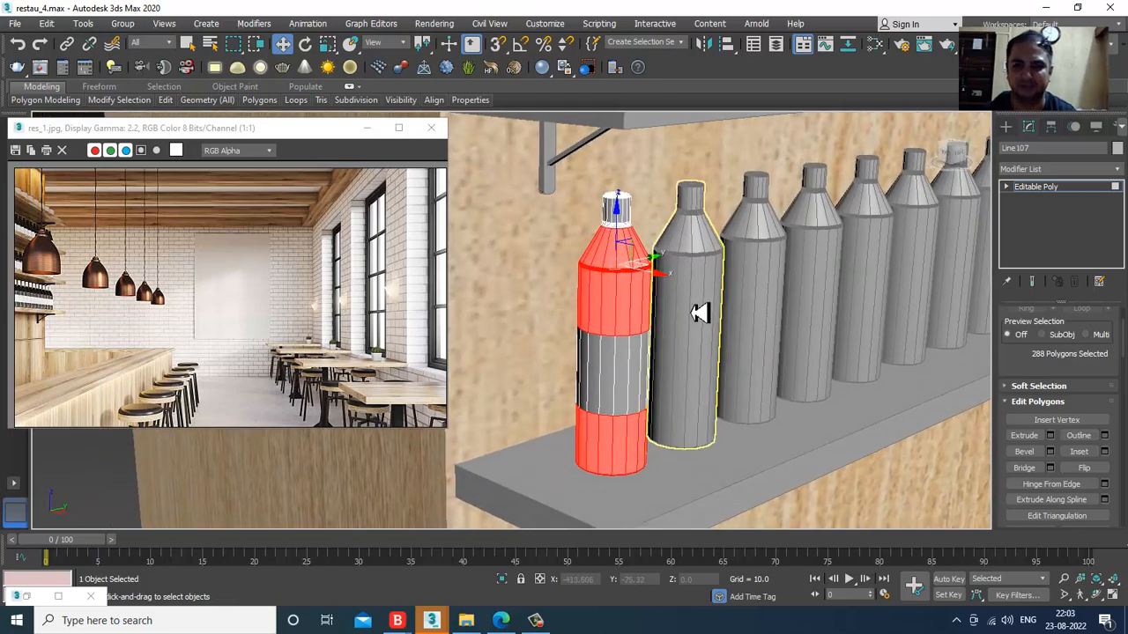
- Create a new VRayMtl for the bottle glass and set its diffuse colour to a very dark brown (red 8, green 5, blue 5)
key("m")
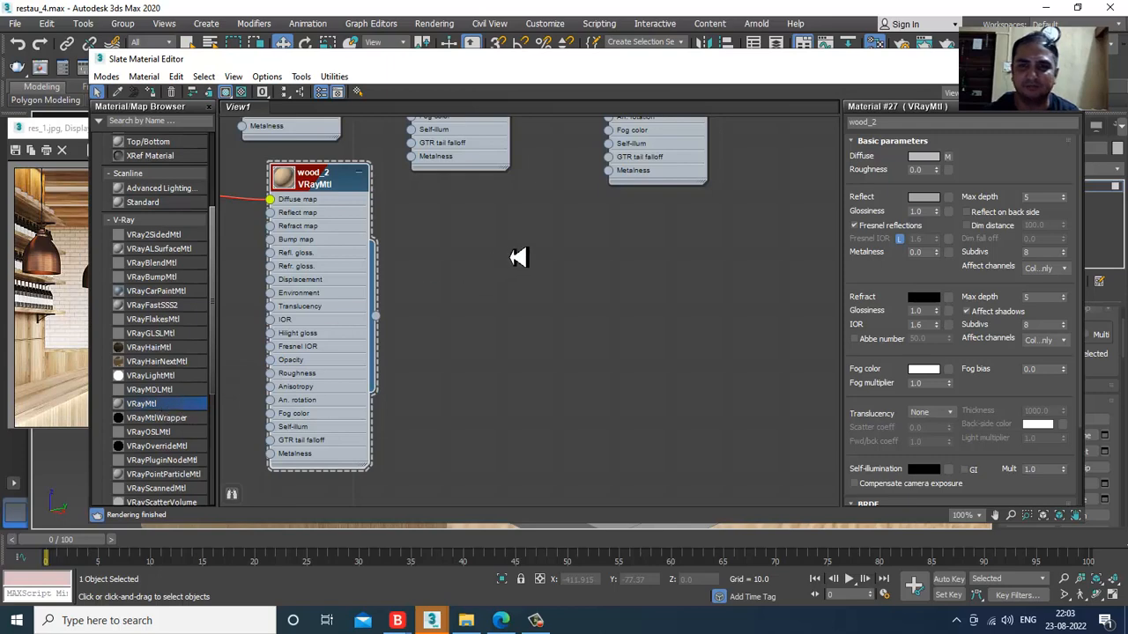
left_click_drag(518, 257, 575, 241)
double_click(574, 241)
double_click(533, 246)
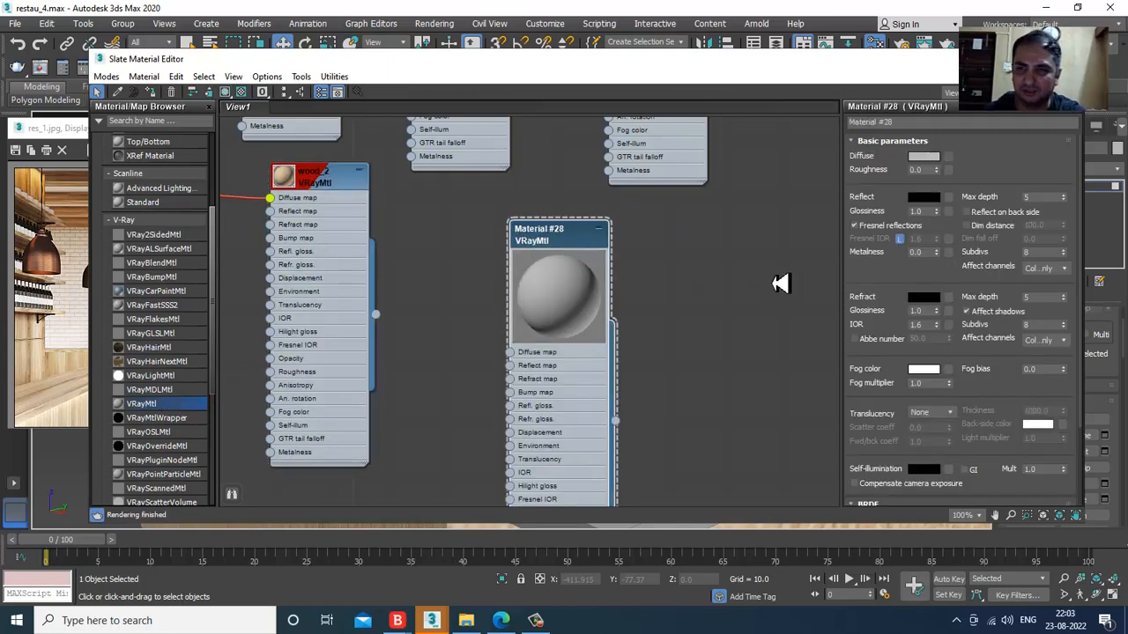
left_click(925, 157)
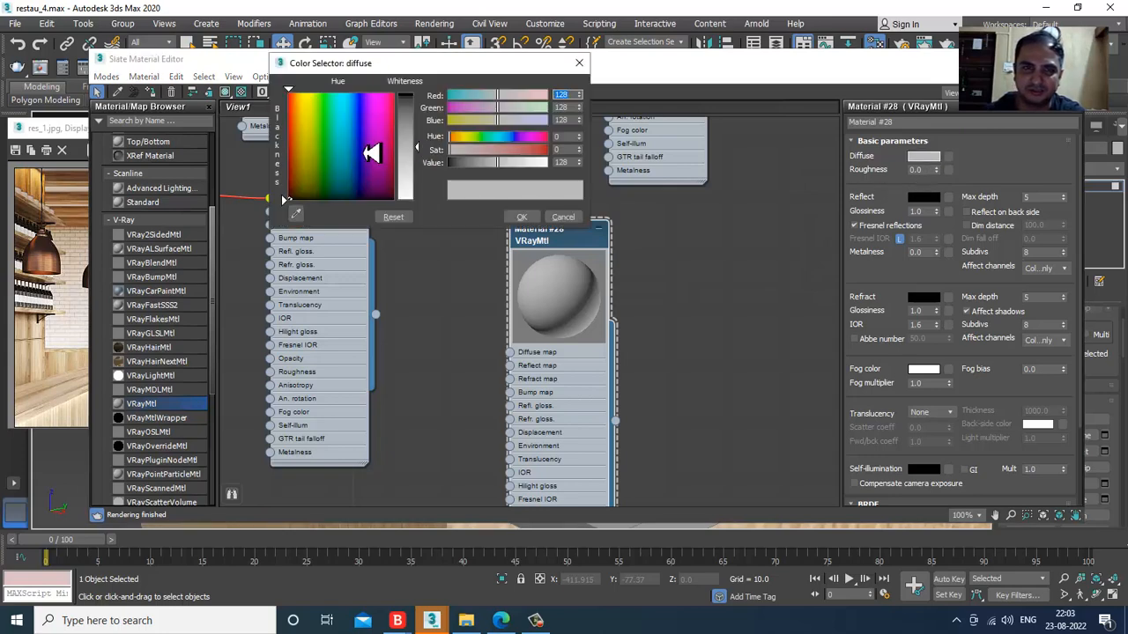
mouse_move(363, 151)
left_mouse_down()
mouse_move(368, 142)
mouse_move(293, 183)
mouse_move(293, 208)
left_mouse_up()
left_click_drag(417, 147, 432, 104)
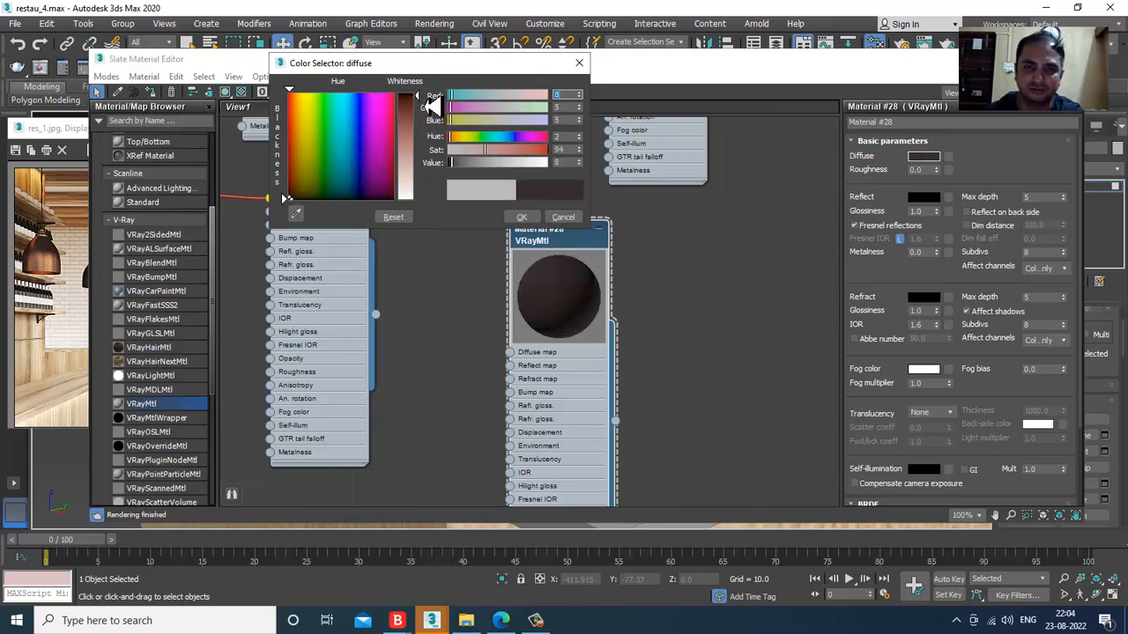
left_click(527, 217)
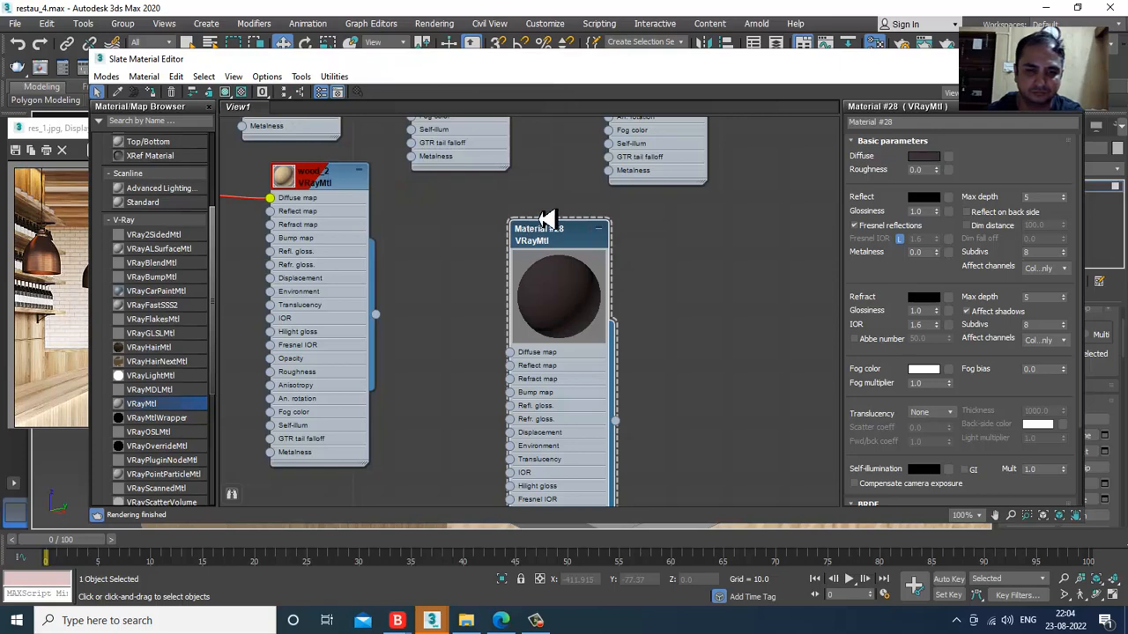
- Set the new bottle material's reflection colour to a golden yellow
left_click(923, 197)
left_click(342, 136)
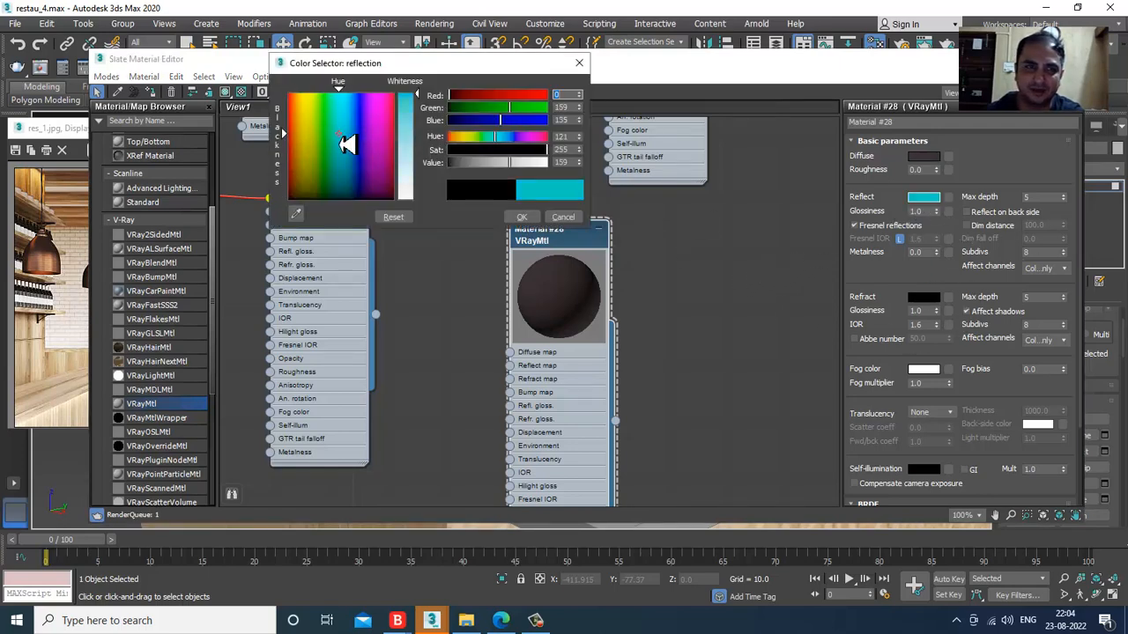
mouse_move(340, 143)
left_mouse_down()
mouse_move(297, 156)
mouse_move(315, 152)
mouse_move(306, 140)
left_mouse_up()
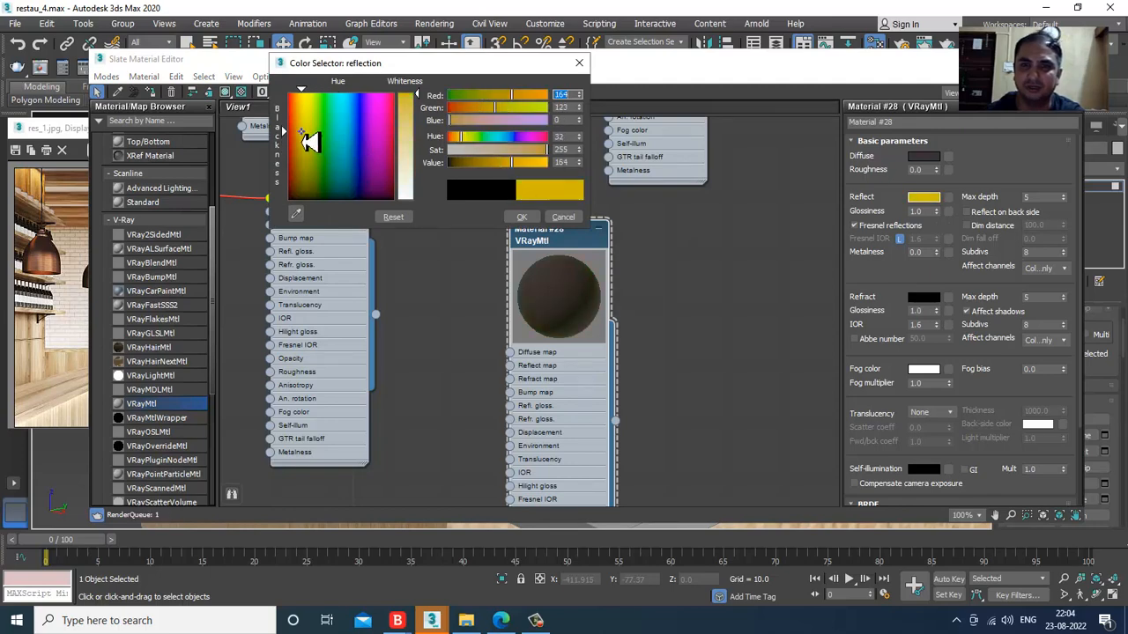
left_click(522, 216)
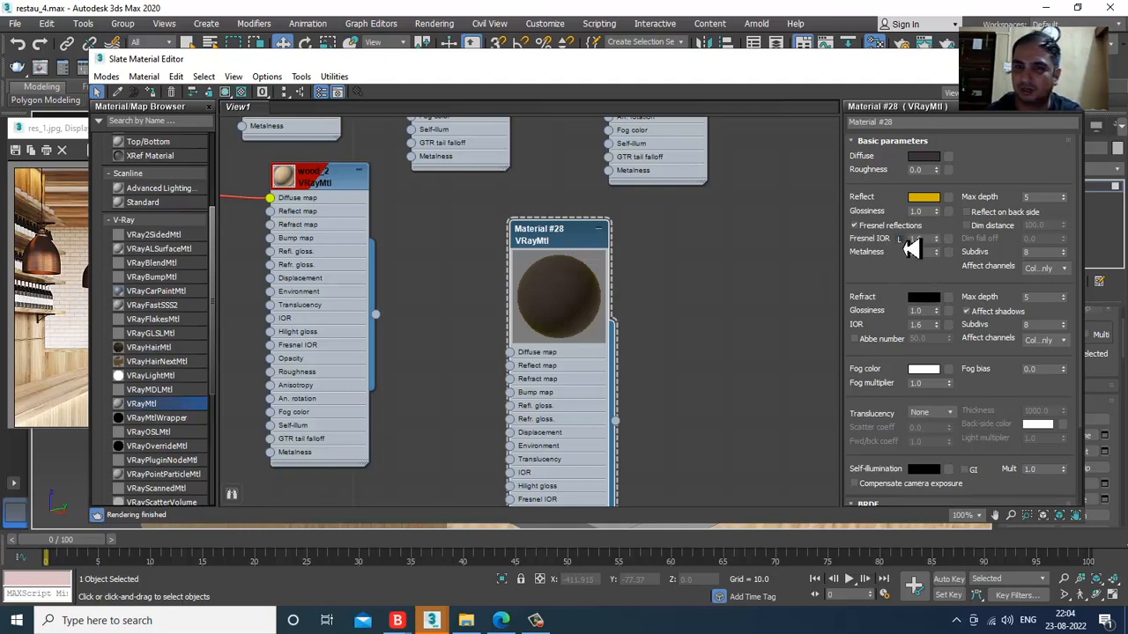
- Unlock the Fresnel IOR and set the material's reflection subdivs to 16 and reflection max depth to 8
left_click(916, 239)
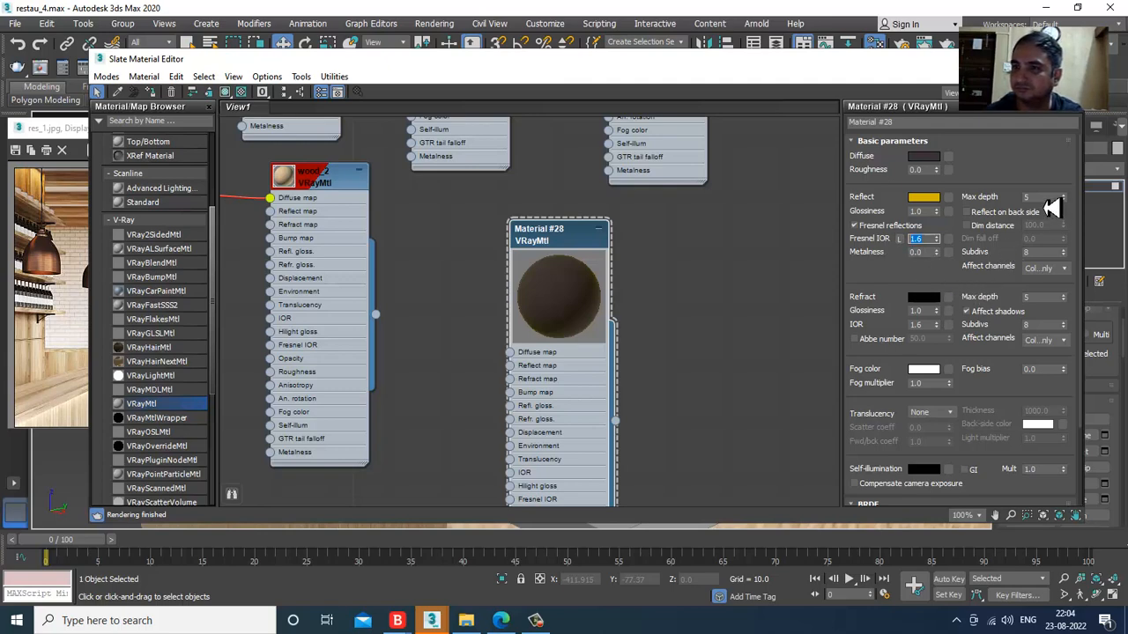
left_click(1044, 254)
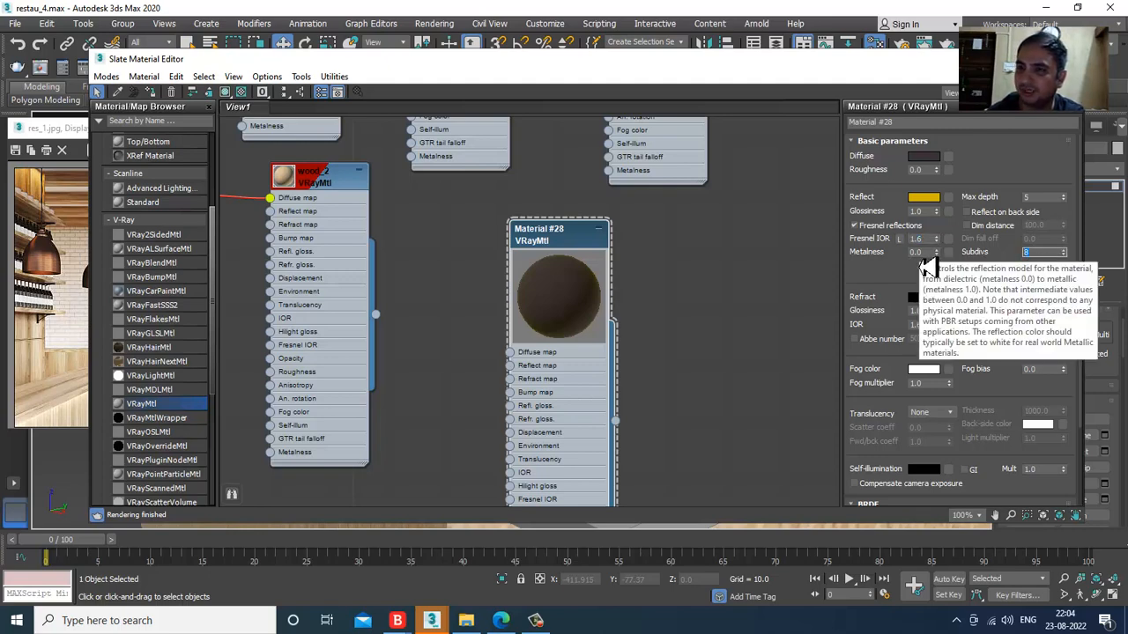
type("16")
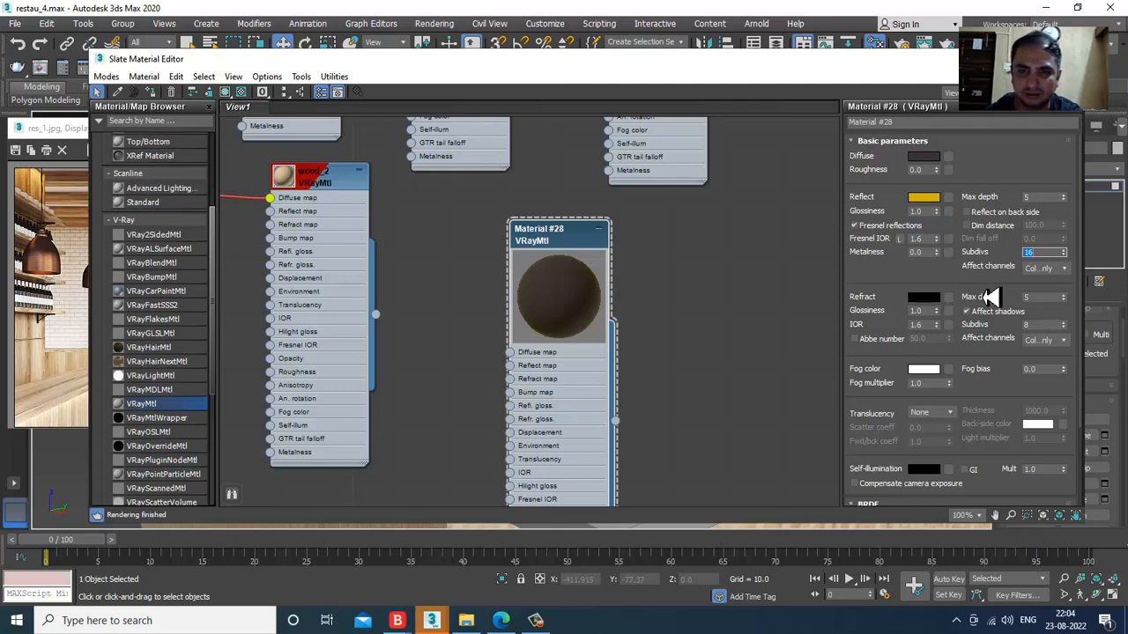
left_click(1047, 198)
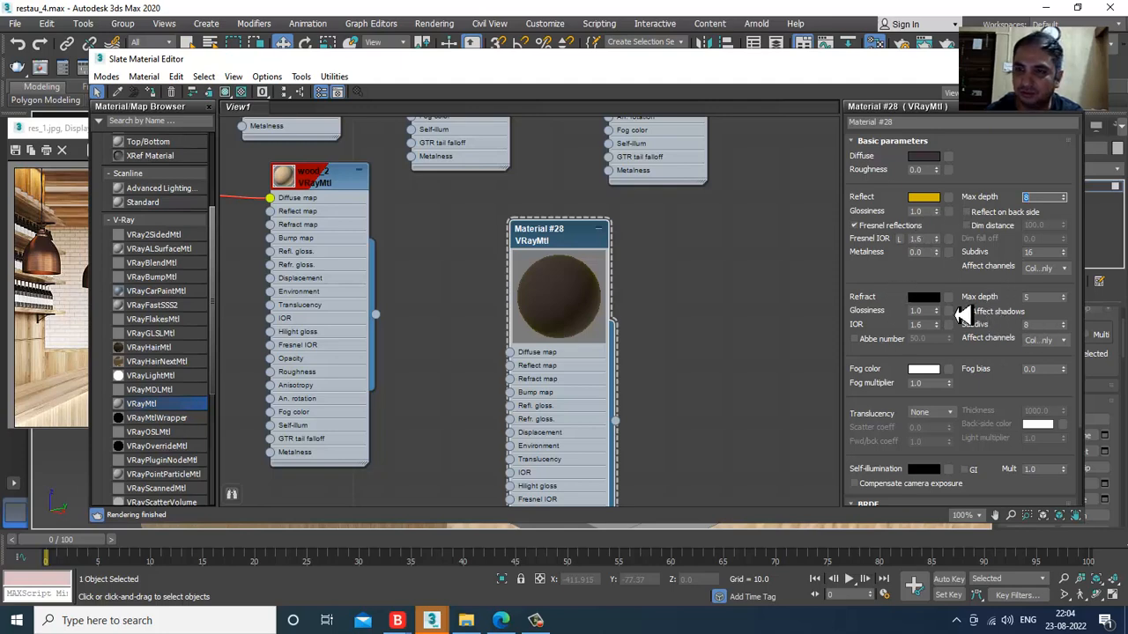
- Set the bottle material's refraction colour to a light pinkish grey (red 115, green 101, blue 106)
left_click(927, 298)
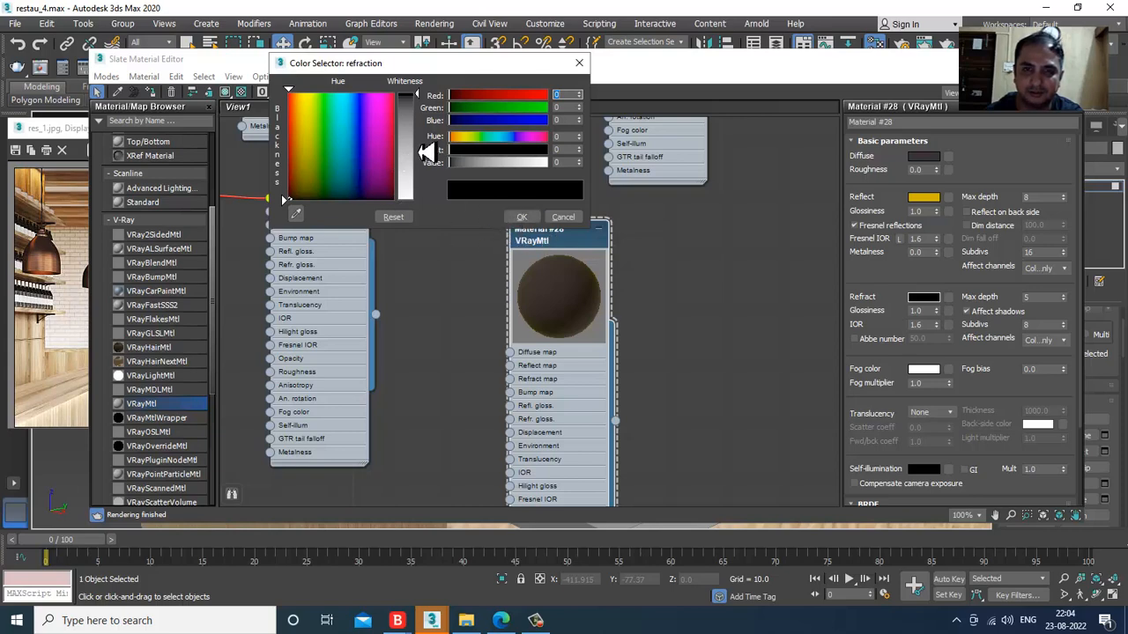
left_click_drag(426, 152, 418, 110)
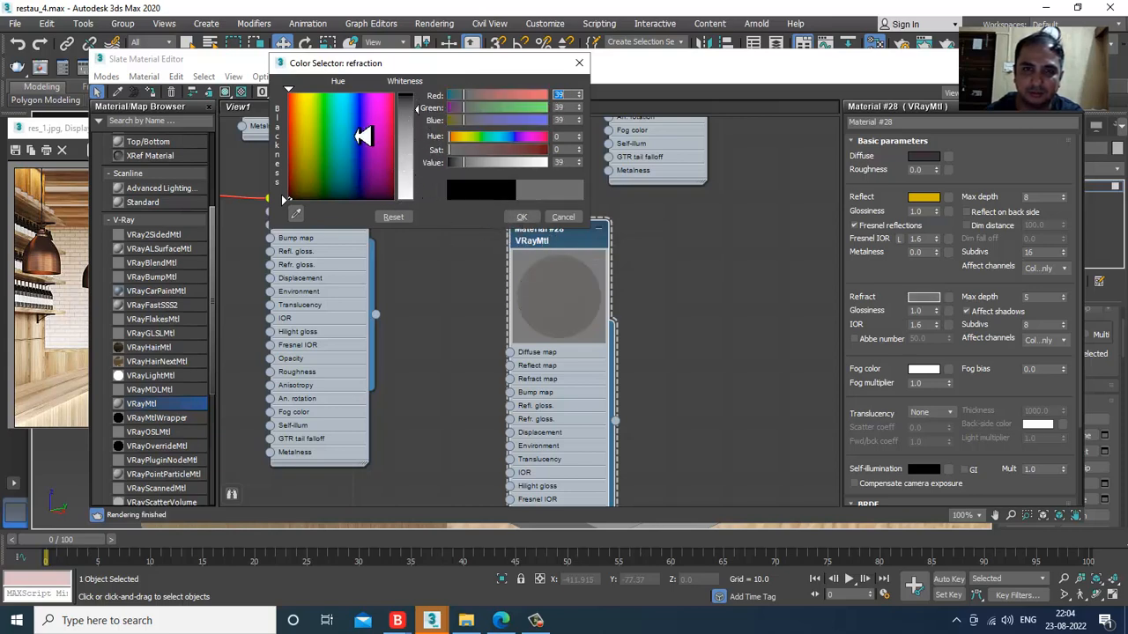
left_click_drag(357, 136, 396, 202)
left_click_drag(415, 148, 427, 188)
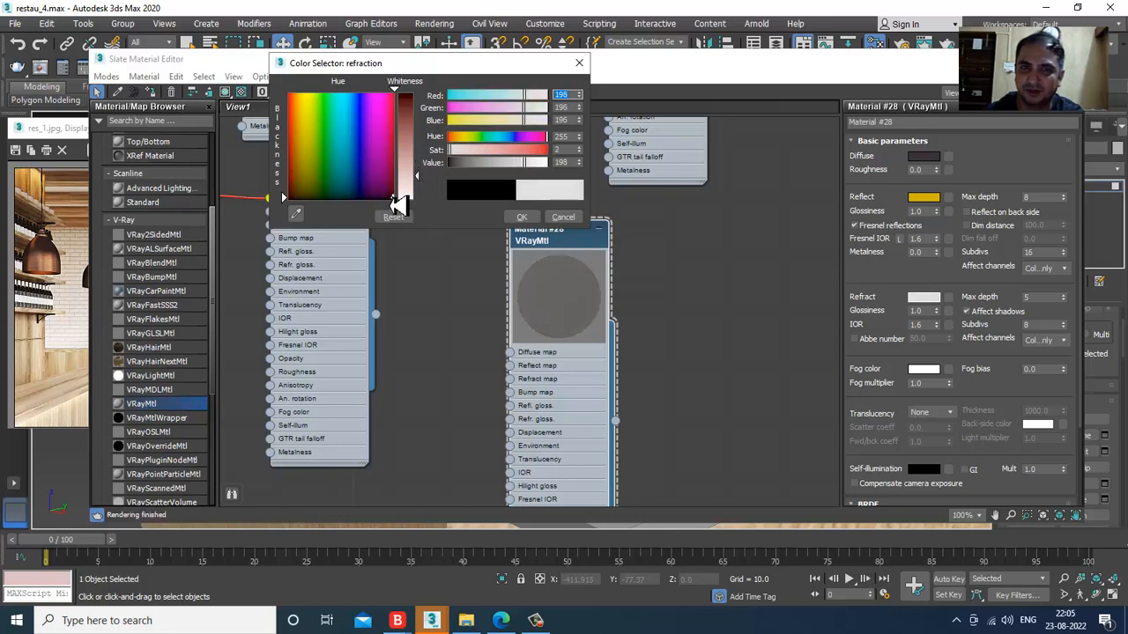
left_click(390, 192)
left_click_drag(430, 179, 424, 143)
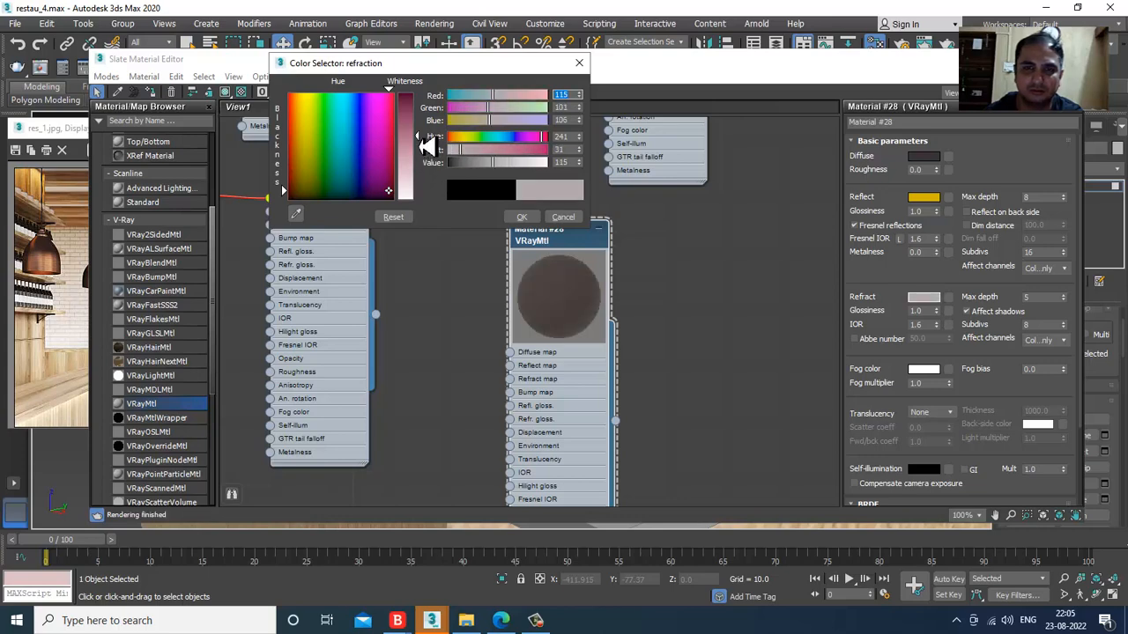
left_click(522, 216)
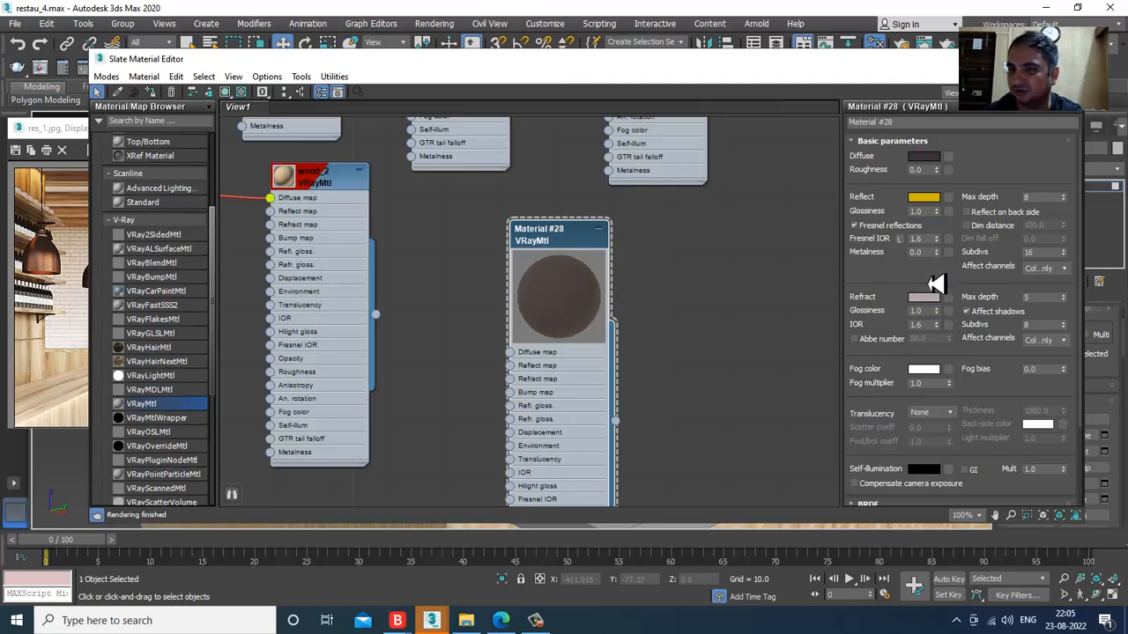
- Set the material's refraction glossiness to 0.6 and assign the material to the selected bottle polygons
left_click(921, 311)
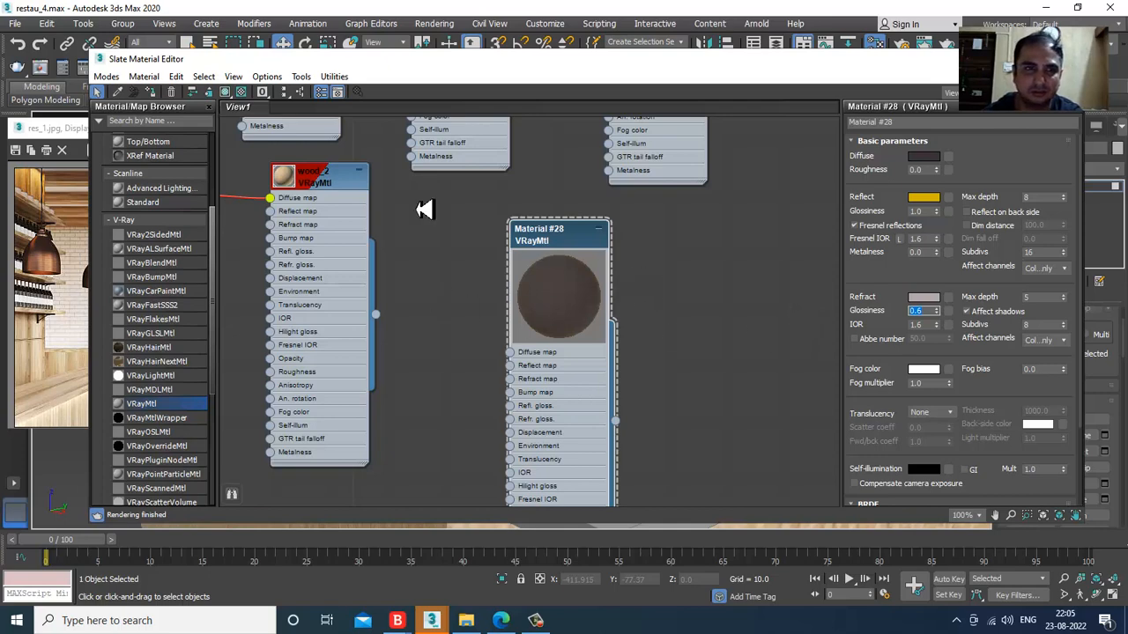
left_click(151, 94)
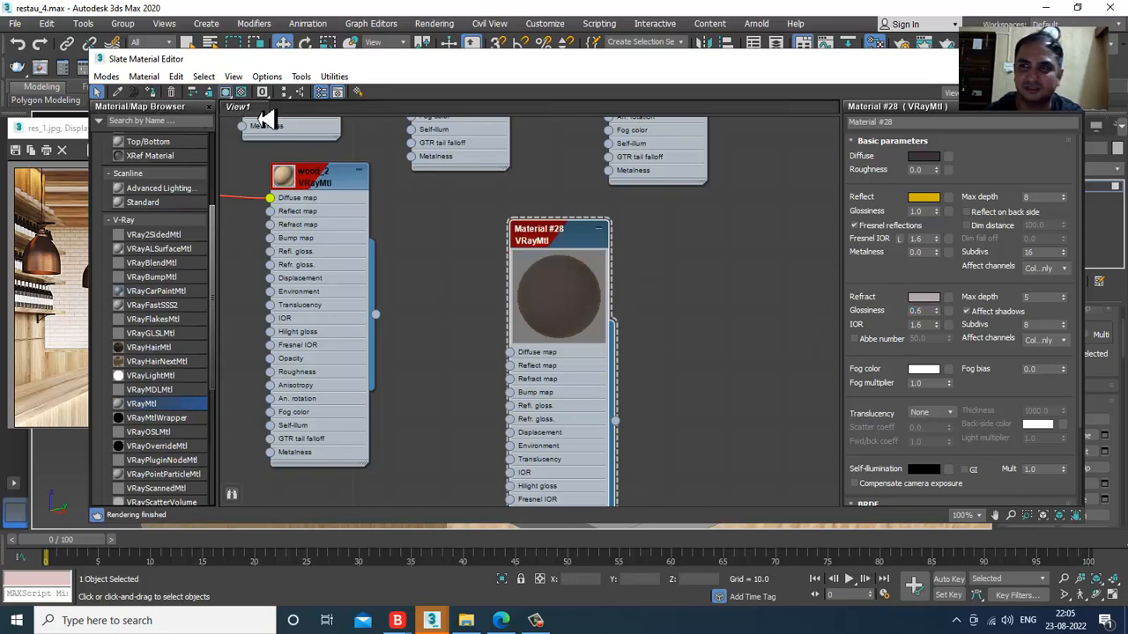
left_click(1002, 59)
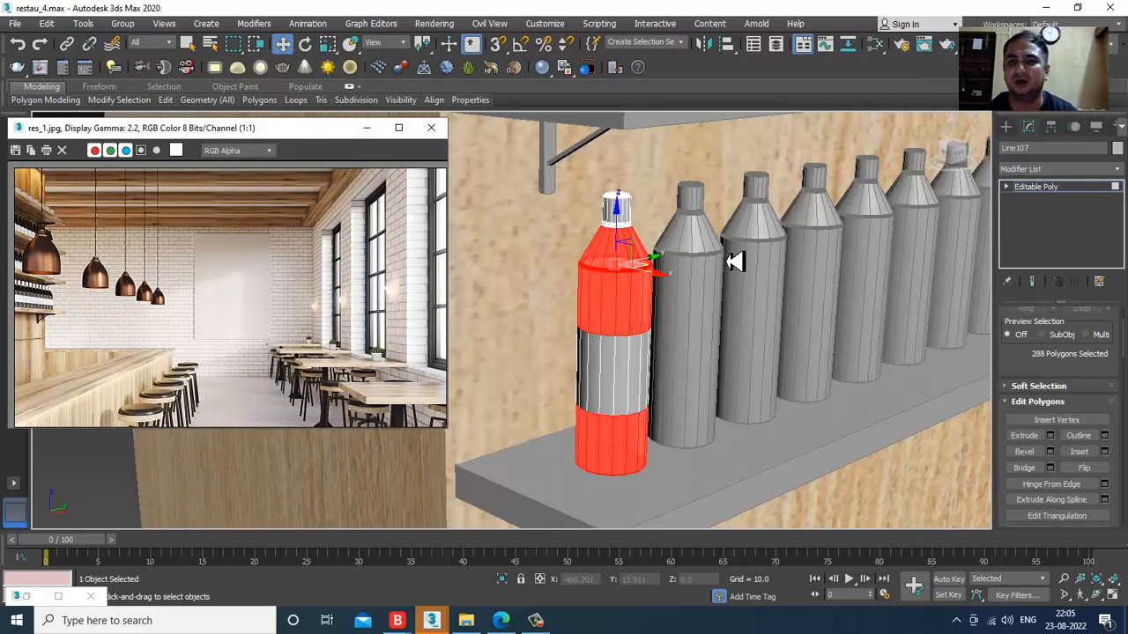
- Set the primary global illumination engine to Irradiance map and test-render the perspective view of the bottle shelf
middle_click_drag(736, 262, 687, 274, "alt")
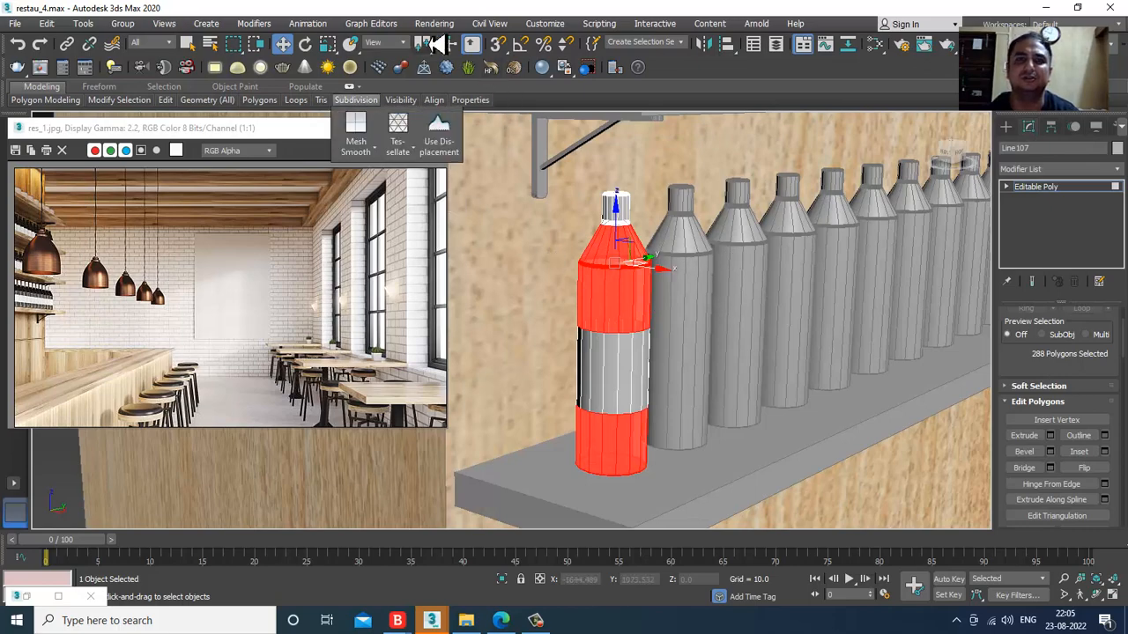
left_click(433, 26)
left_click(460, 98)
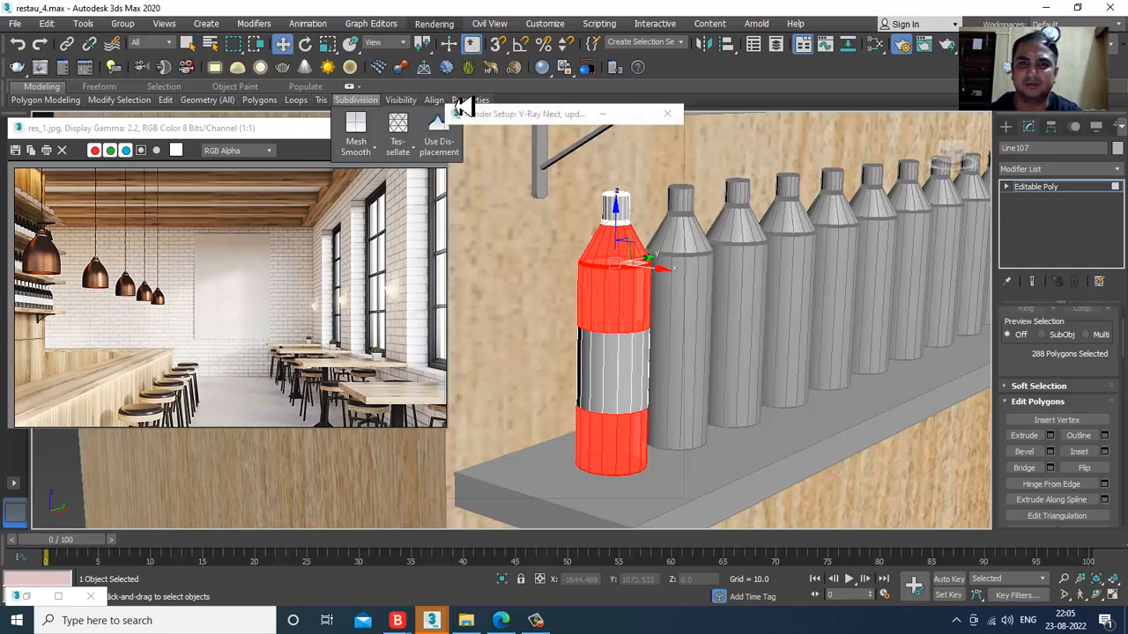
scroll(264, 308, "down", 5)
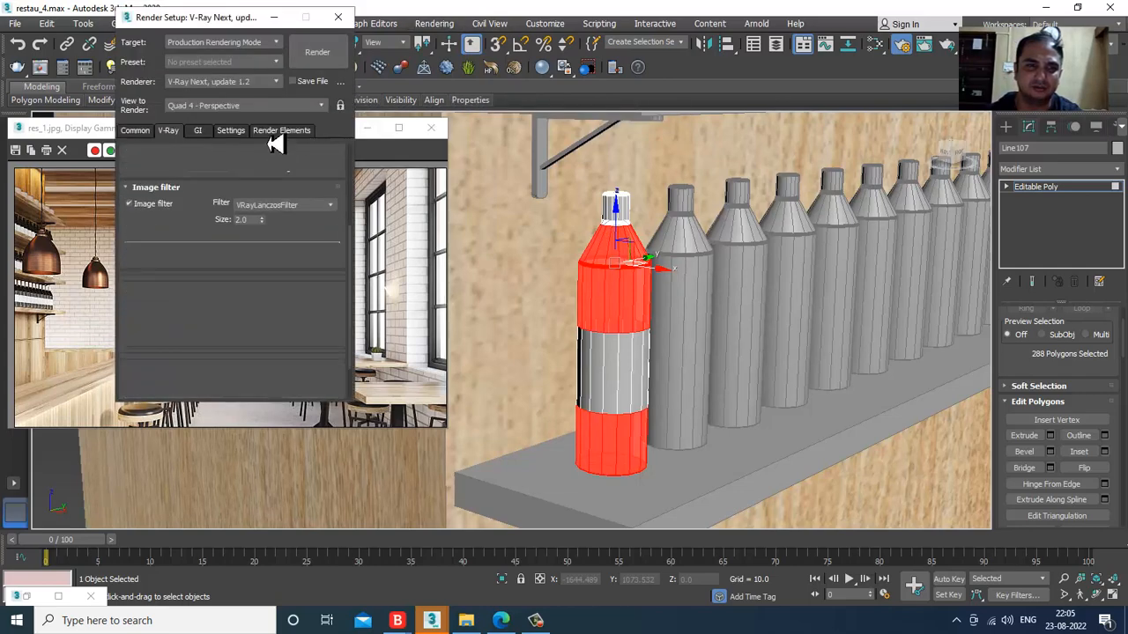
left_click(172, 365)
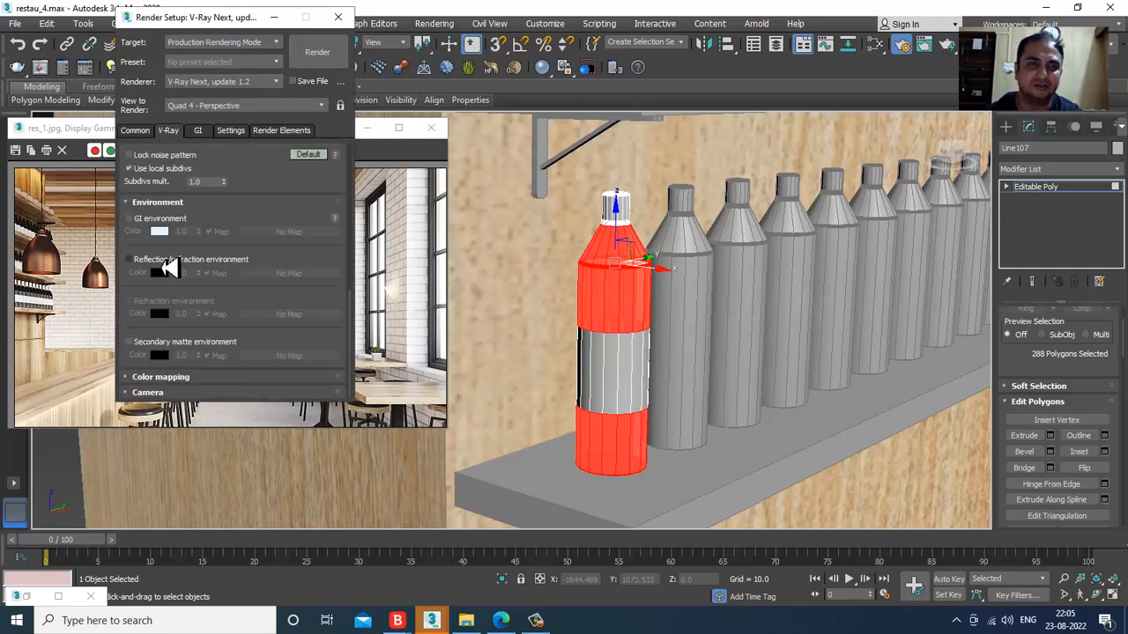
left_click(202, 131)
left_click(238, 182)
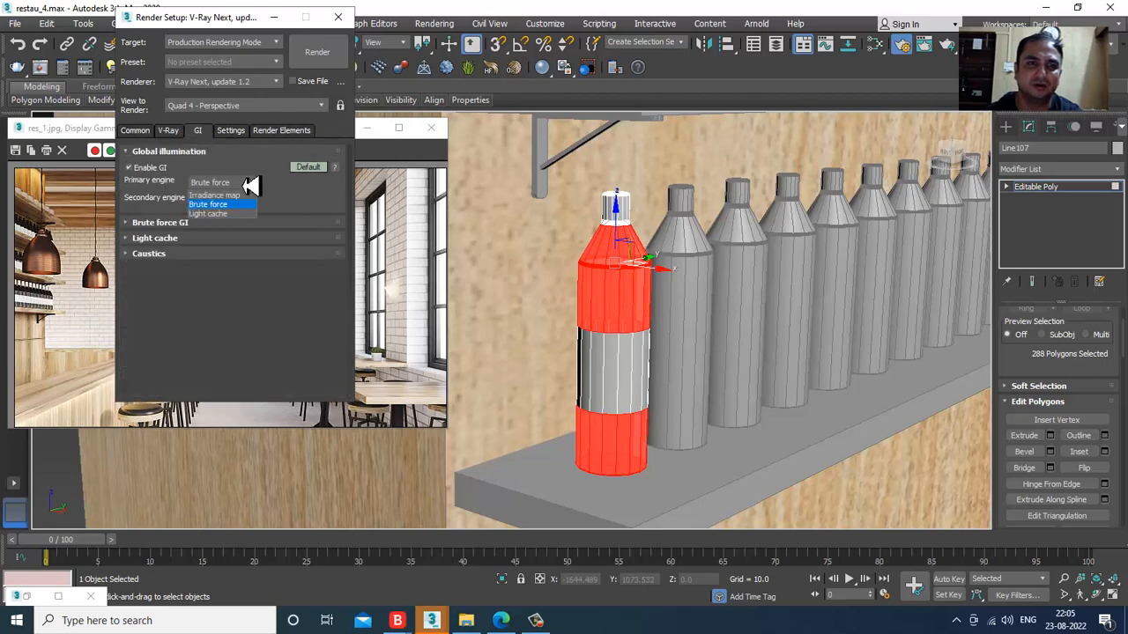
left_click(245, 213)
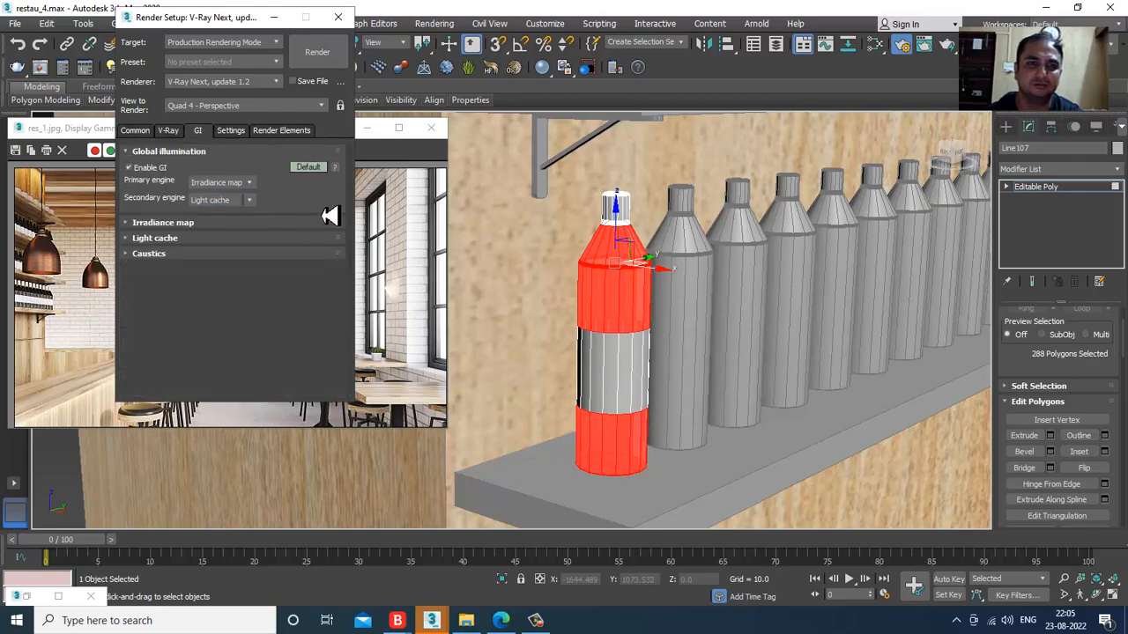
left_click(322, 56)
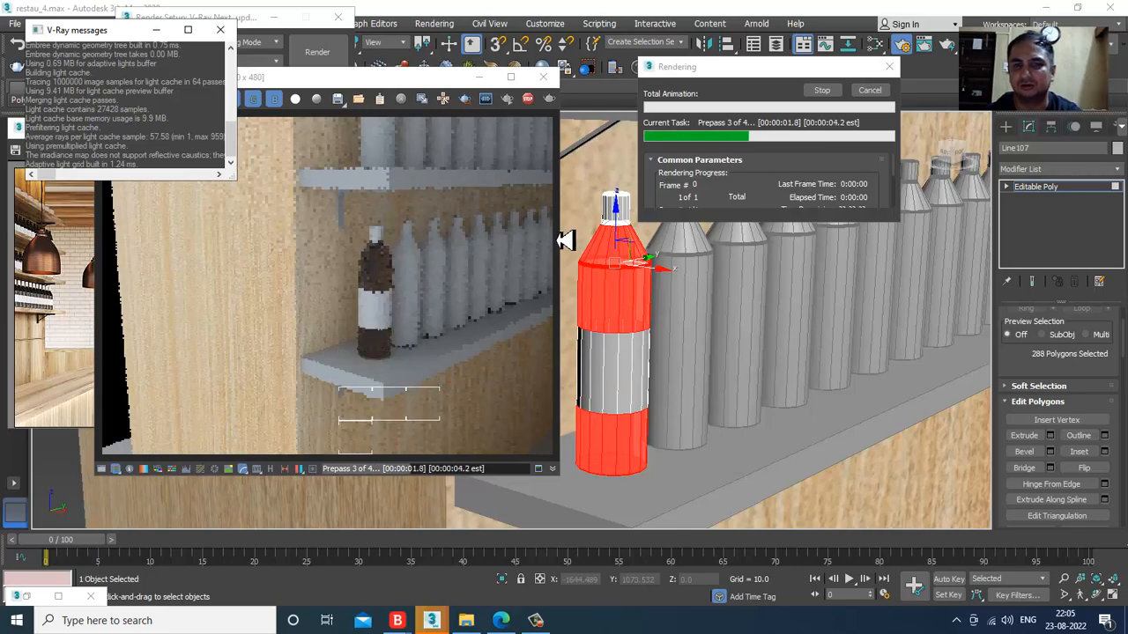
left_click(543, 77)
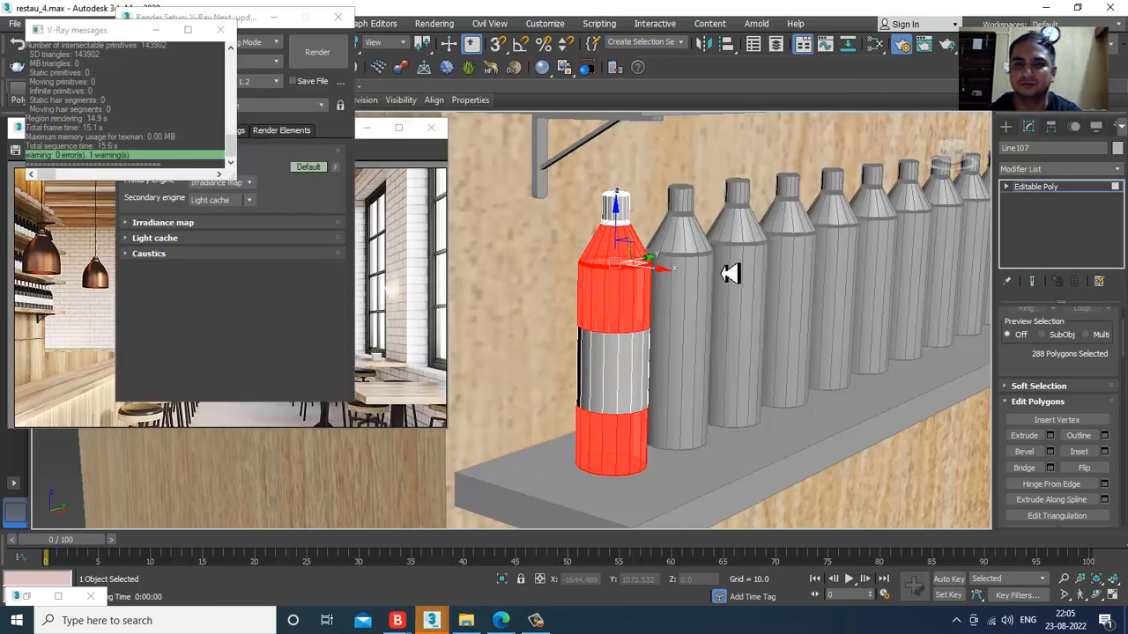
- Rename the bottle material as "color glass" and set its reflection subdivs to 8
scroll(599, 297, "up", 4)
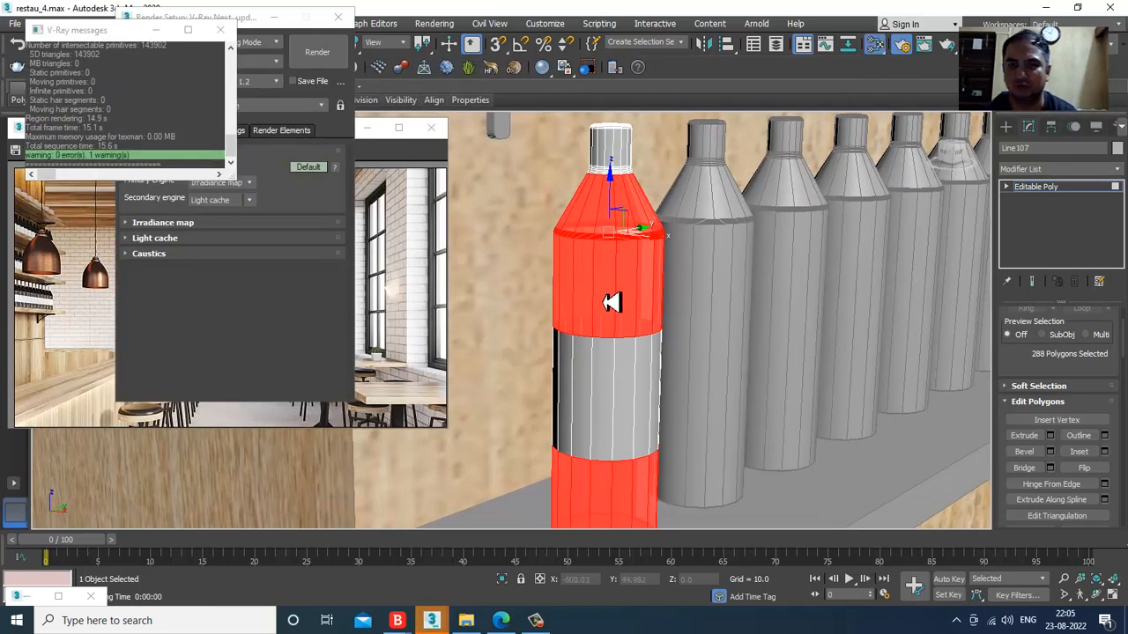
key("m")
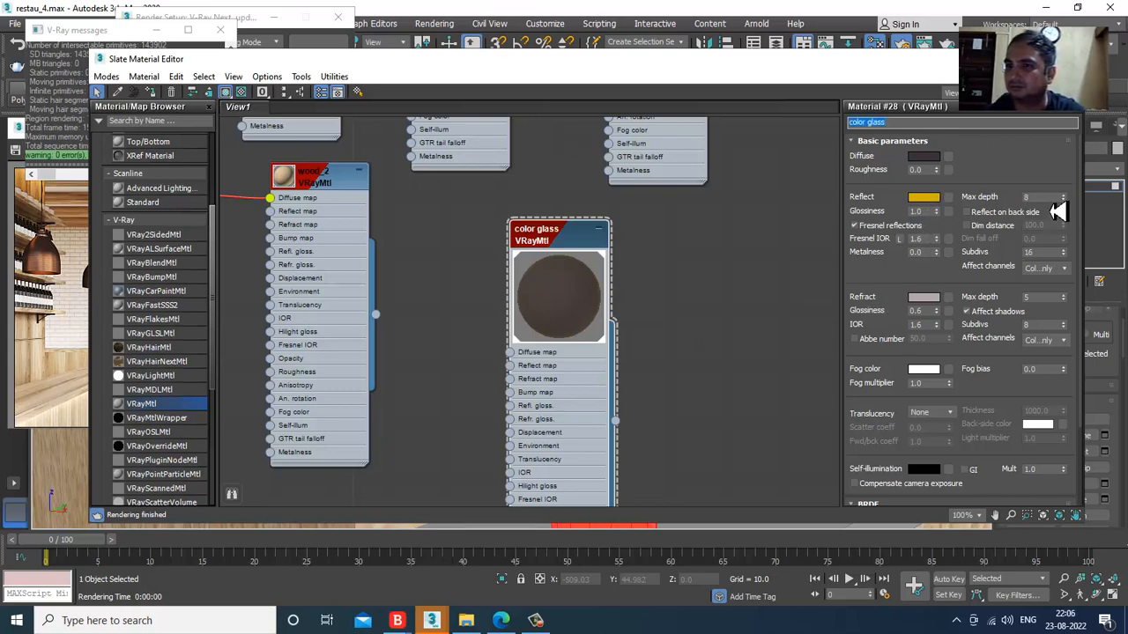
left_click(1040, 253)
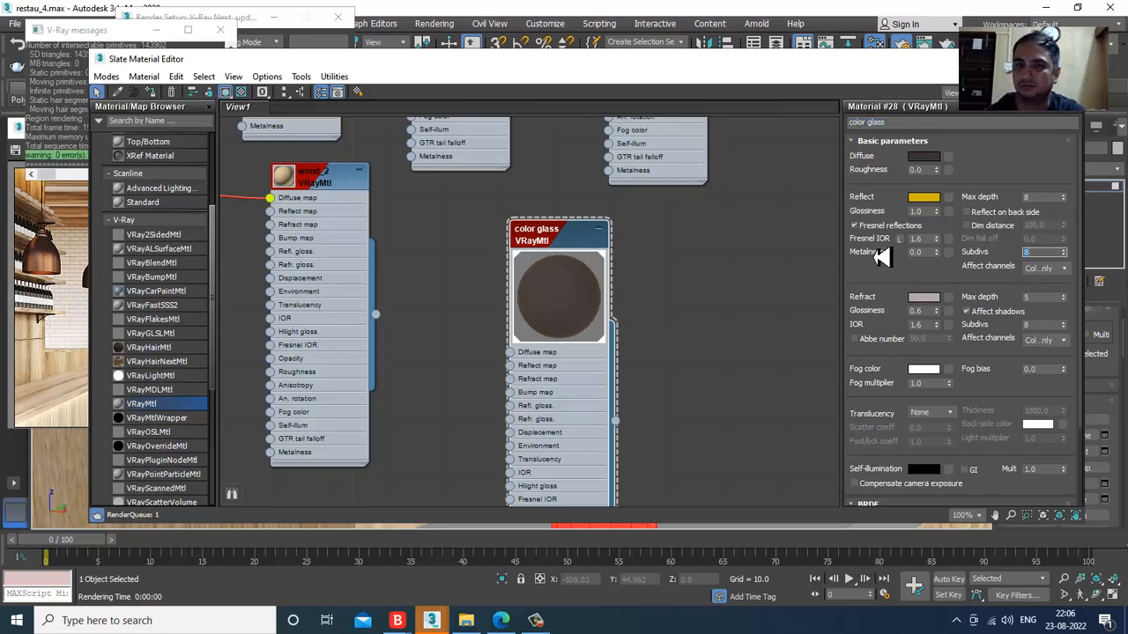
- Try a very dark red reflection colour on the color glass material and test-render the bottle
left_click(933, 199)
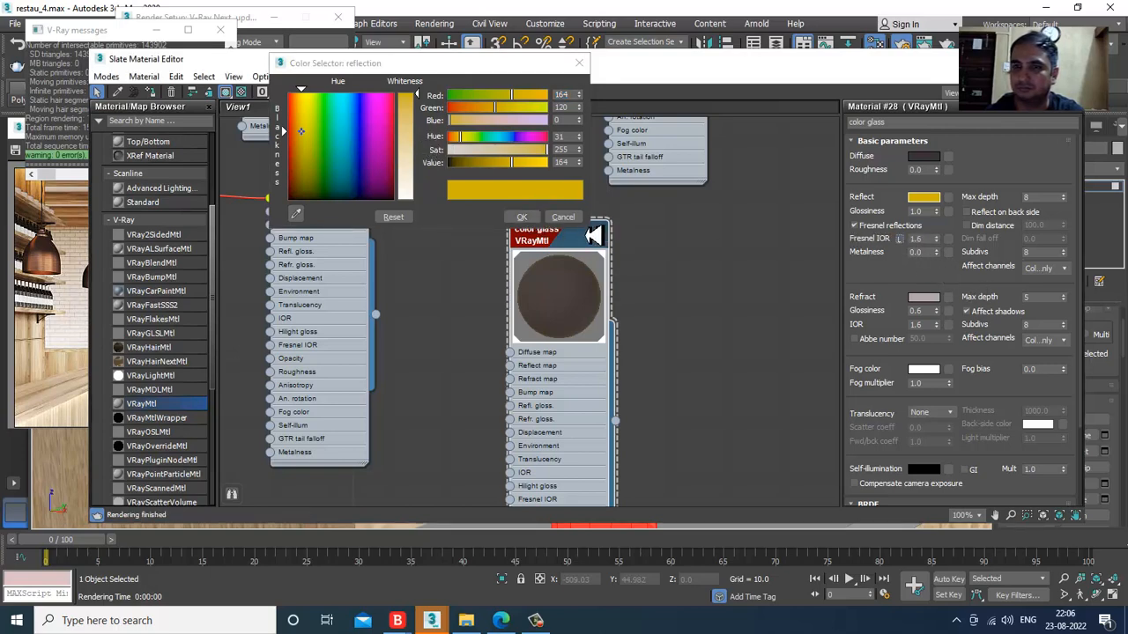
left_click(564, 218)
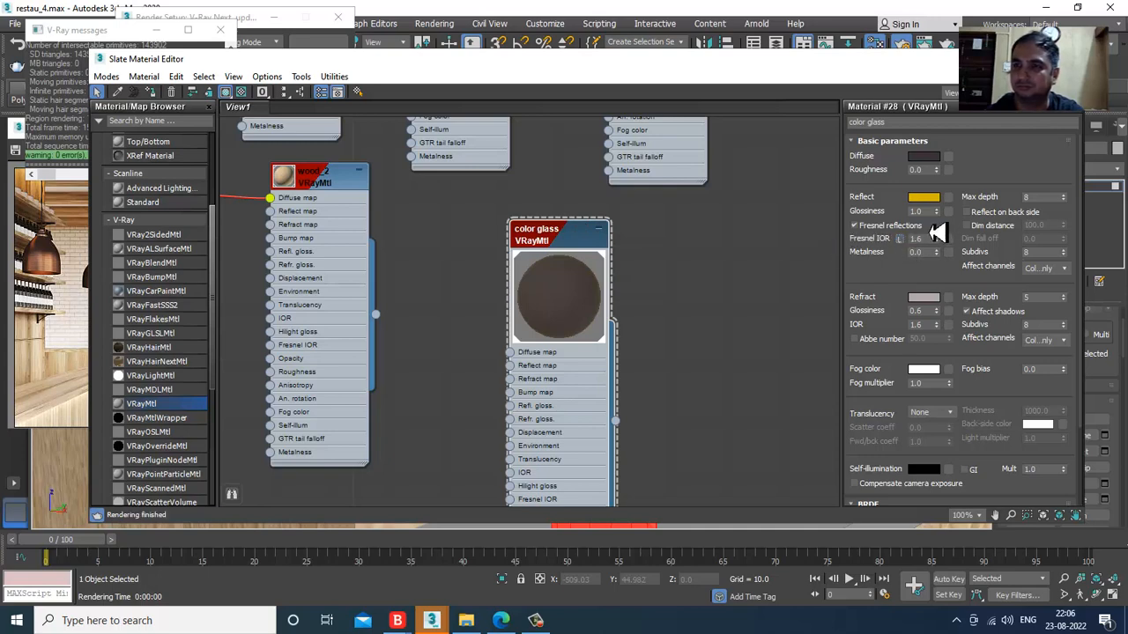
left_click(925, 198)
mouse_move(360, 160)
left_mouse_down()
mouse_move(302, 161)
mouse_move(293, 204)
left_mouse_up()
left_click(521, 217)
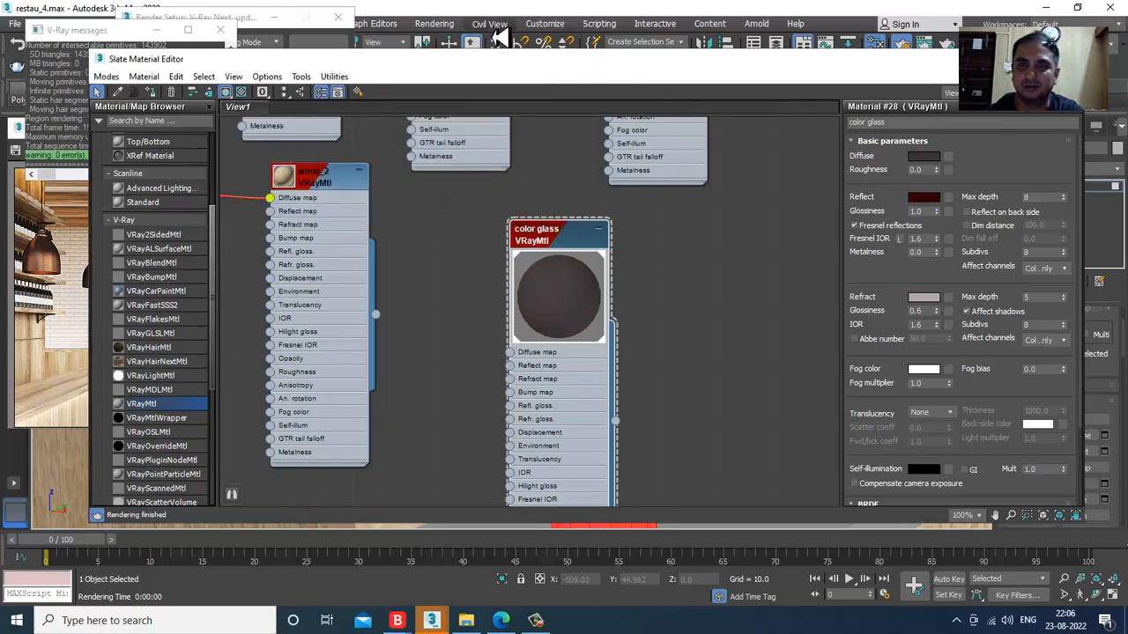
left_click(435, 22)
left_click(435, 23)
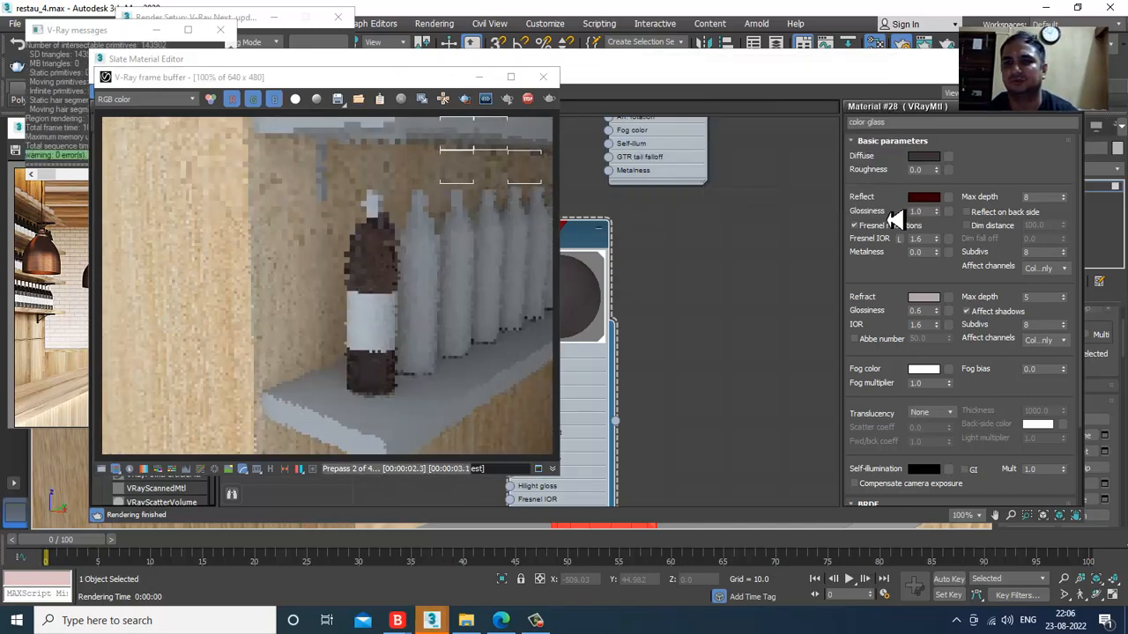
- Set the color glass material's reflection colour to white and render the bottle again
left_click(926, 199)
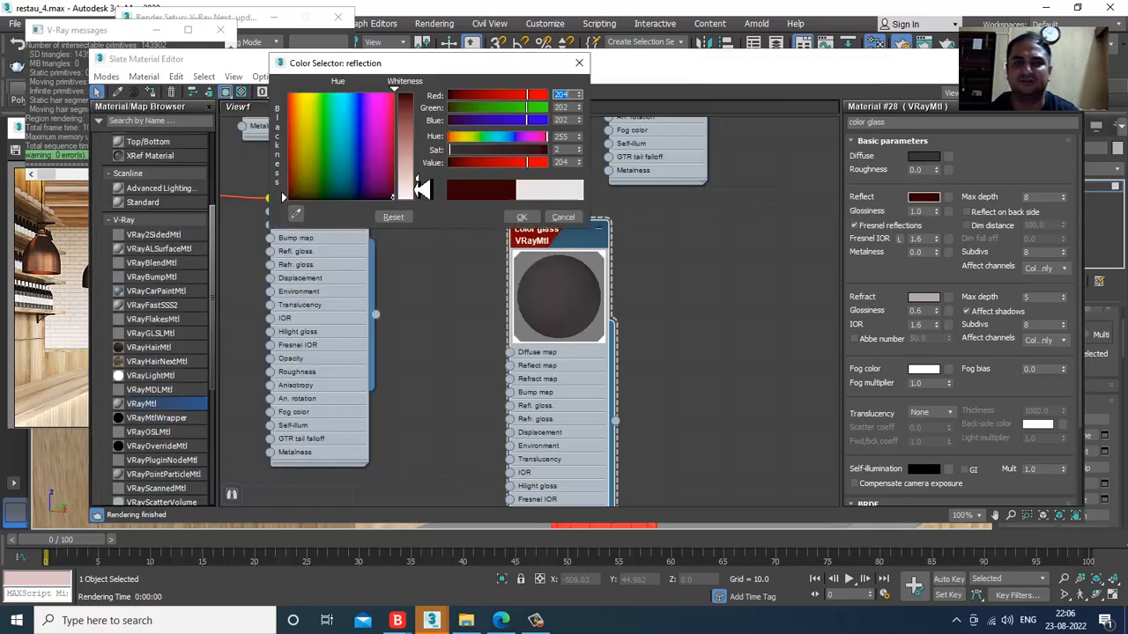
left_click_drag(419, 188, 418, 211)
left_click(532, 218)
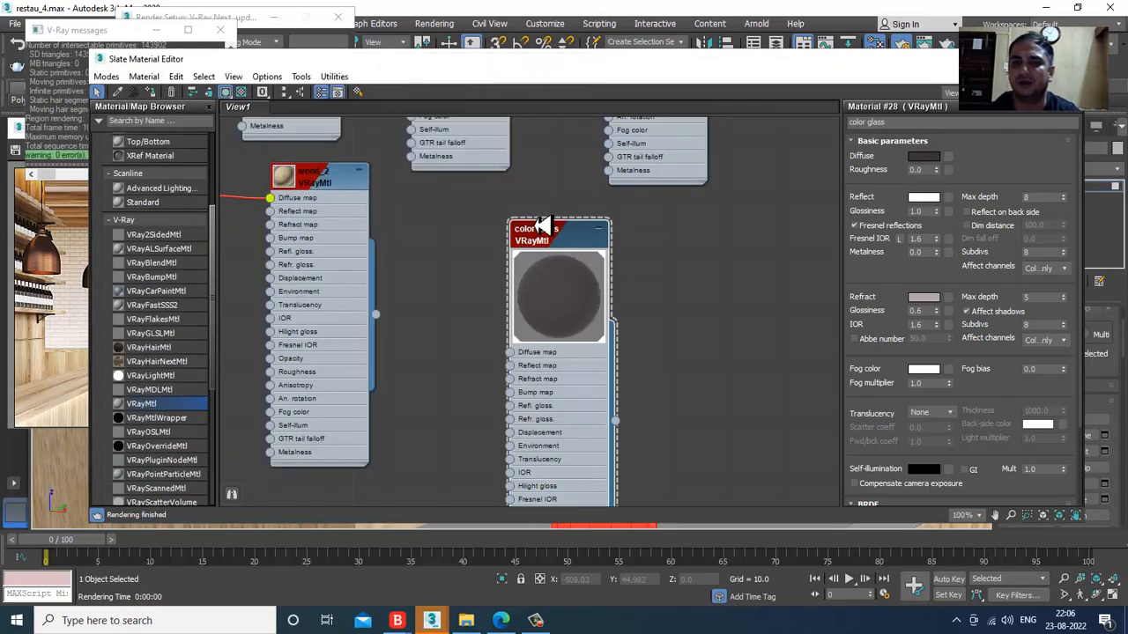
left_click(434, 23)
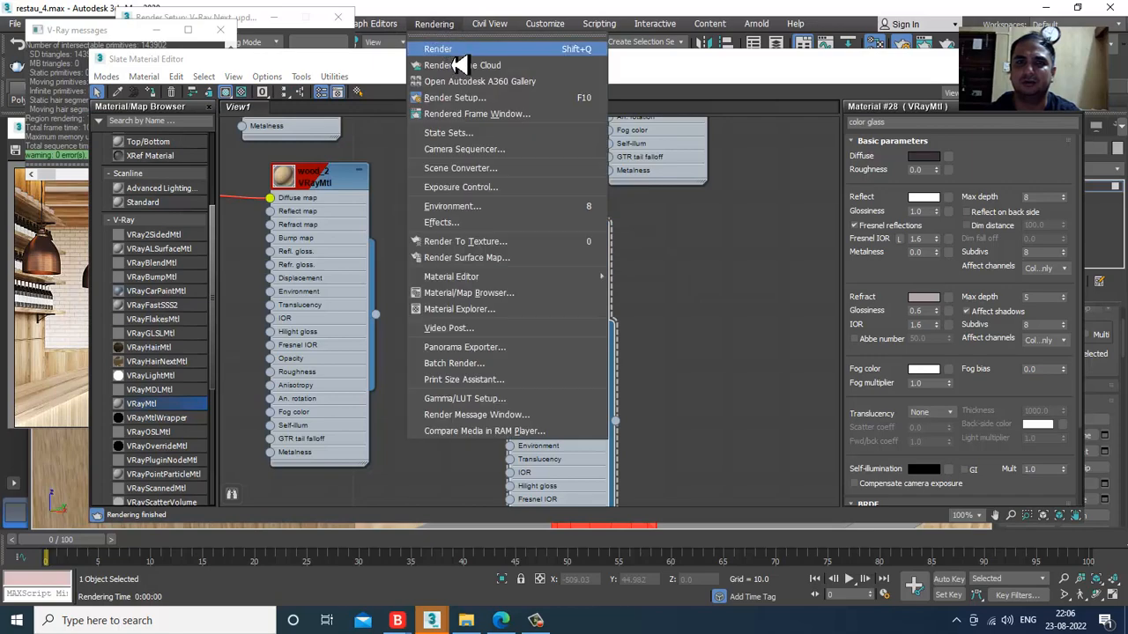
left_click(447, 46)
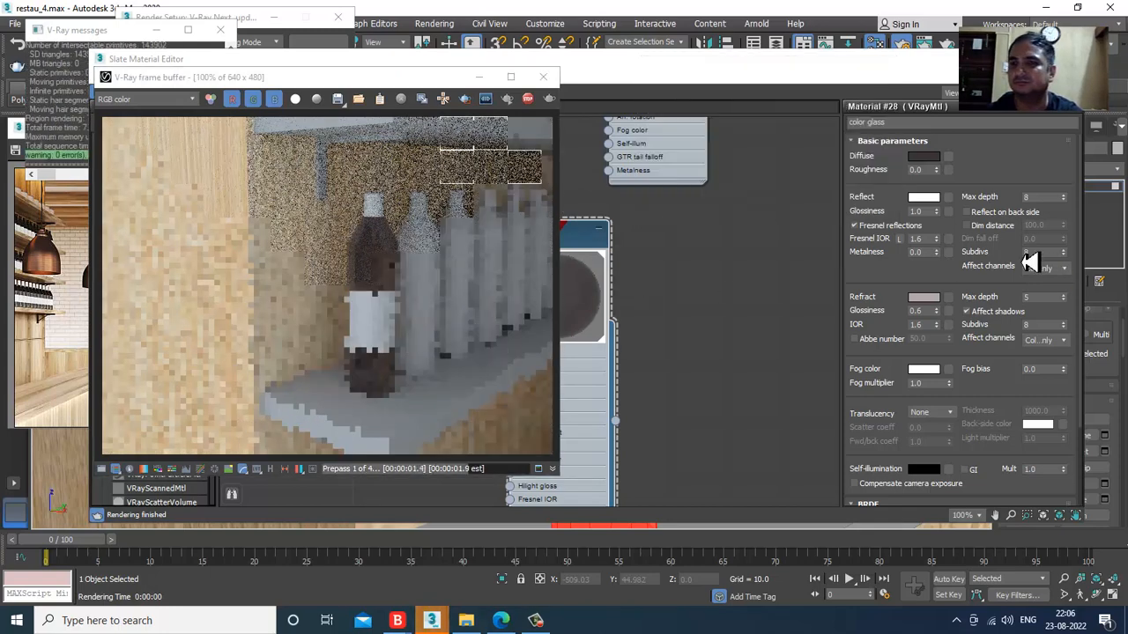
- Set the color glass material's diffuse colour to a very dark red (red 3, green 0, blue 0)
left_click(1029, 264)
left_click(924, 156)
left_click_drag(429, 114, 426, 99)
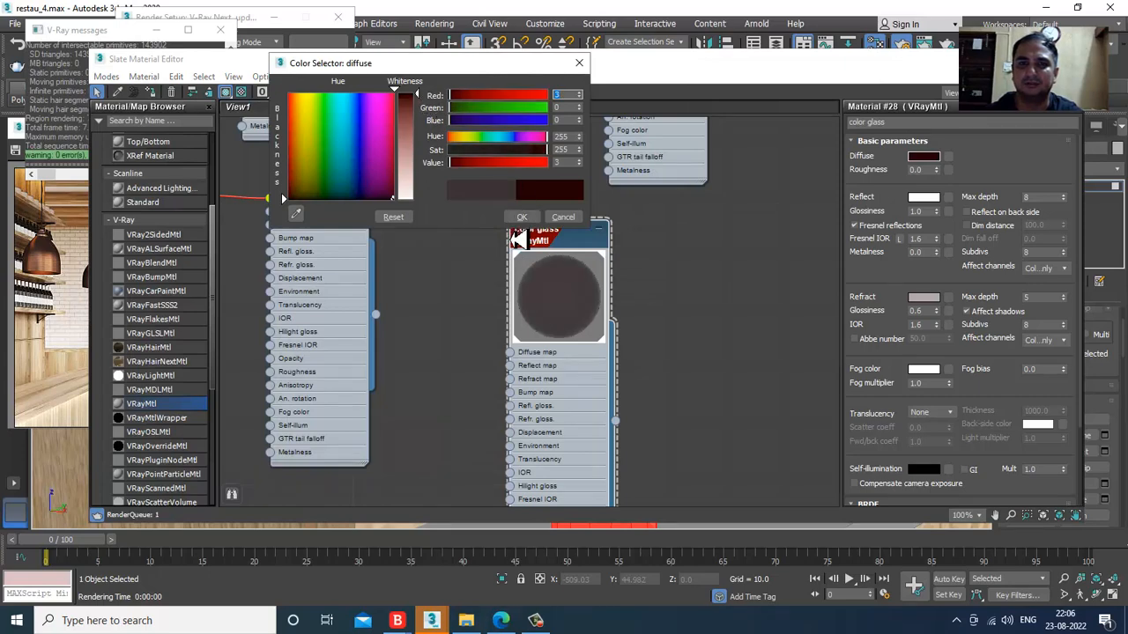
mouse_move(345, 201)
left_mouse_down()
mouse_move(290, 202)
mouse_move(296, 210)
left_mouse_up()
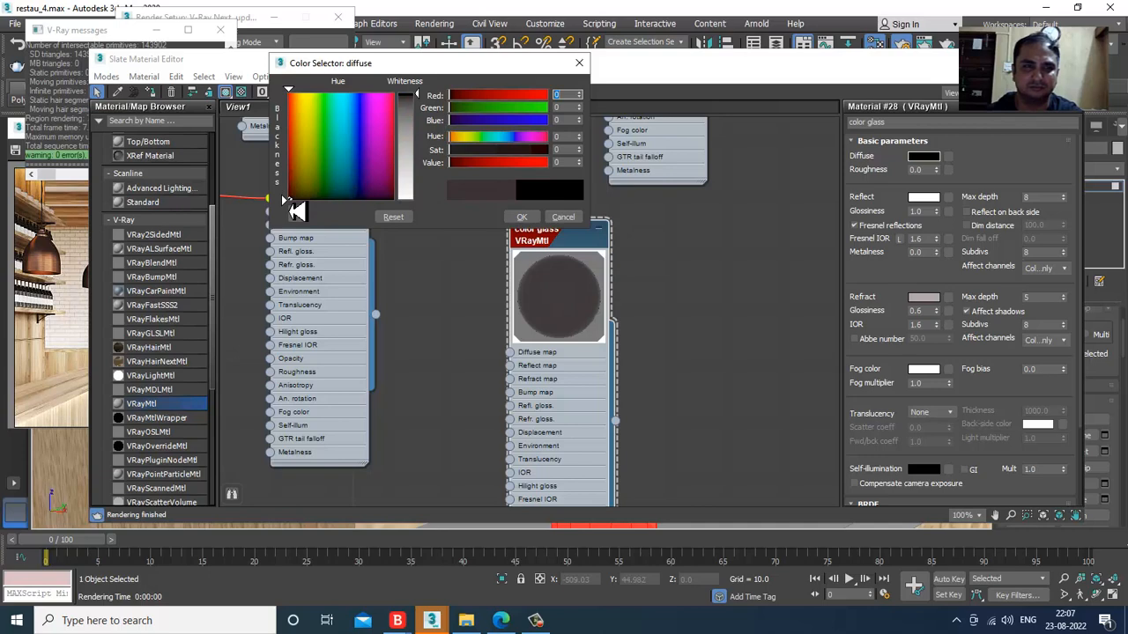
mouse_move(296, 209)
left_mouse_down()
mouse_move(327, 185)
mouse_move(296, 209)
left_mouse_up()
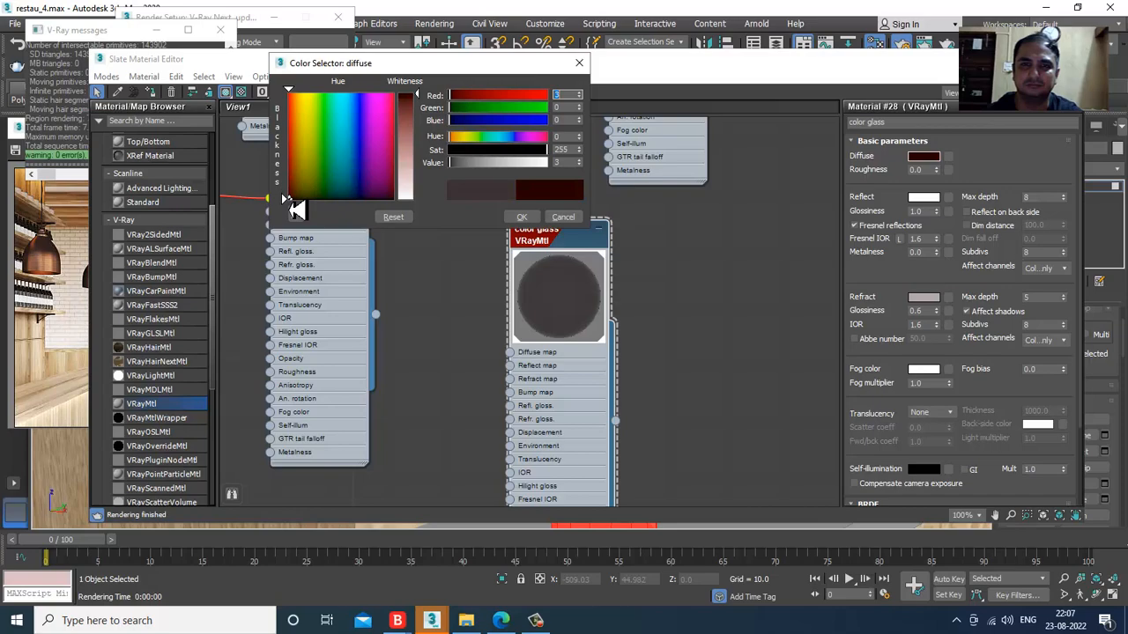
left_click(524, 218)
- Render the perspective view and compare the bottle glass with the bottles in the reference image
left_click(450, 23)
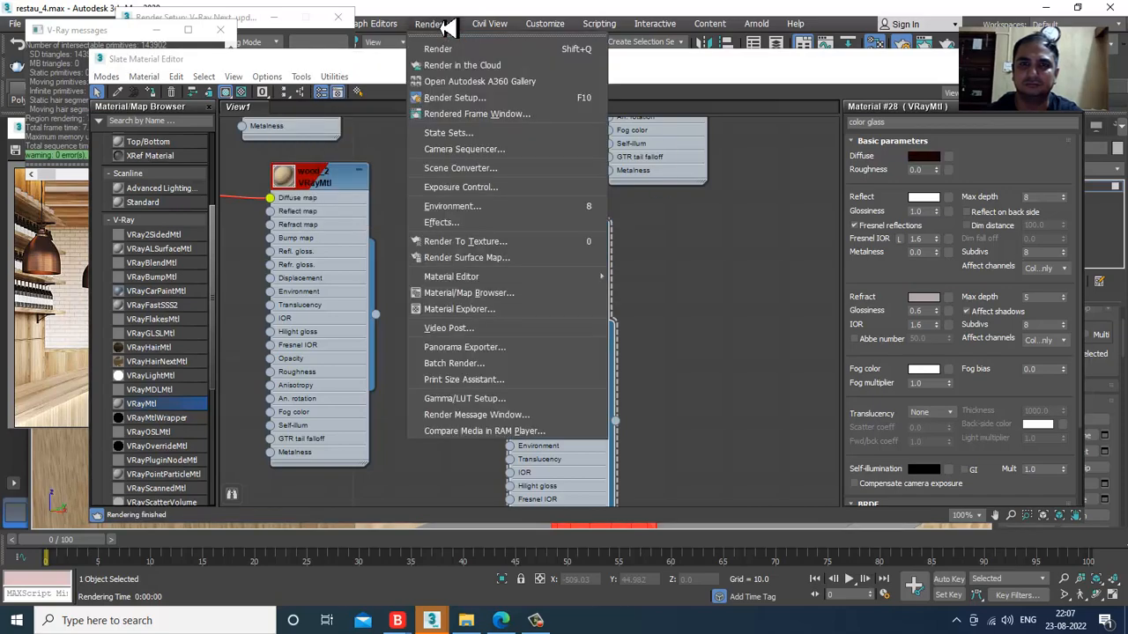
left_click(454, 42)
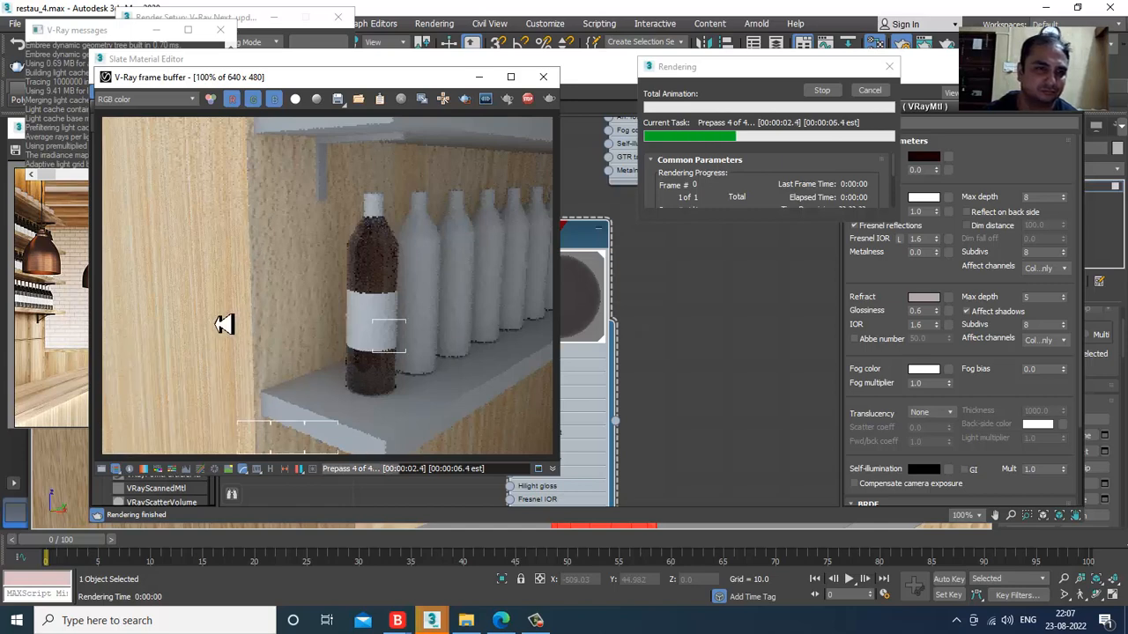
left_click(48, 293)
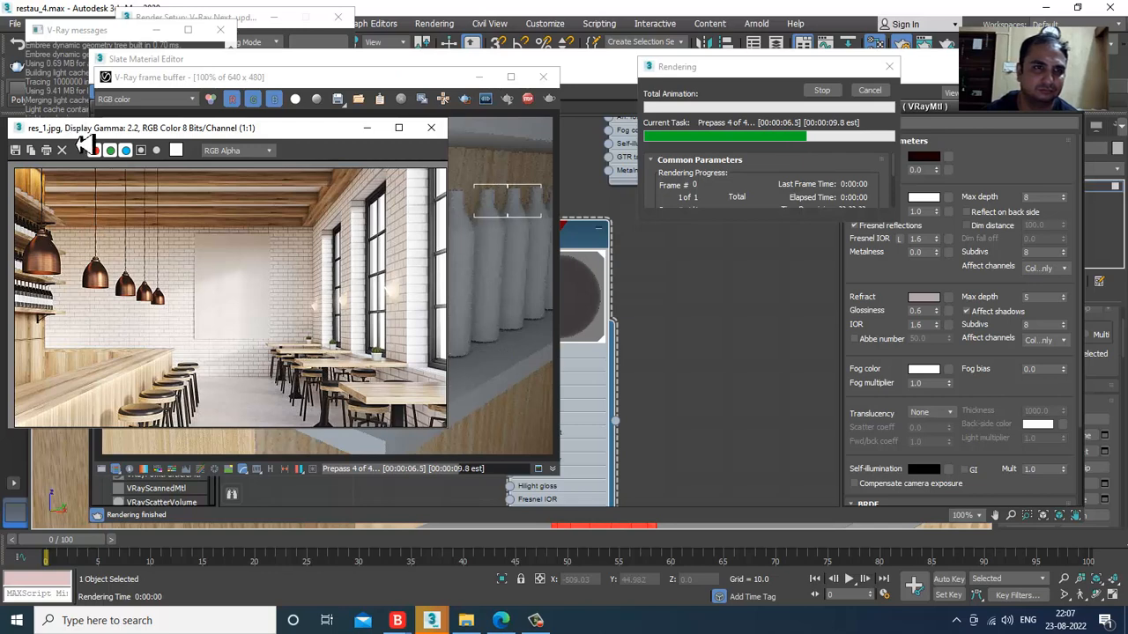
left_click(510, 224)
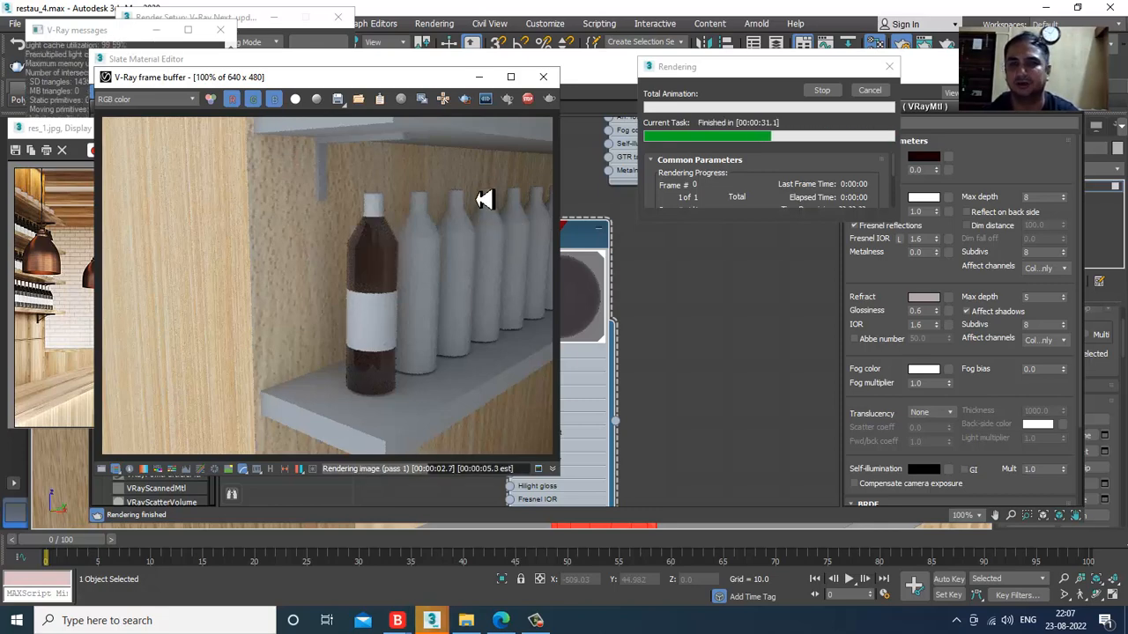
left_click(543, 77)
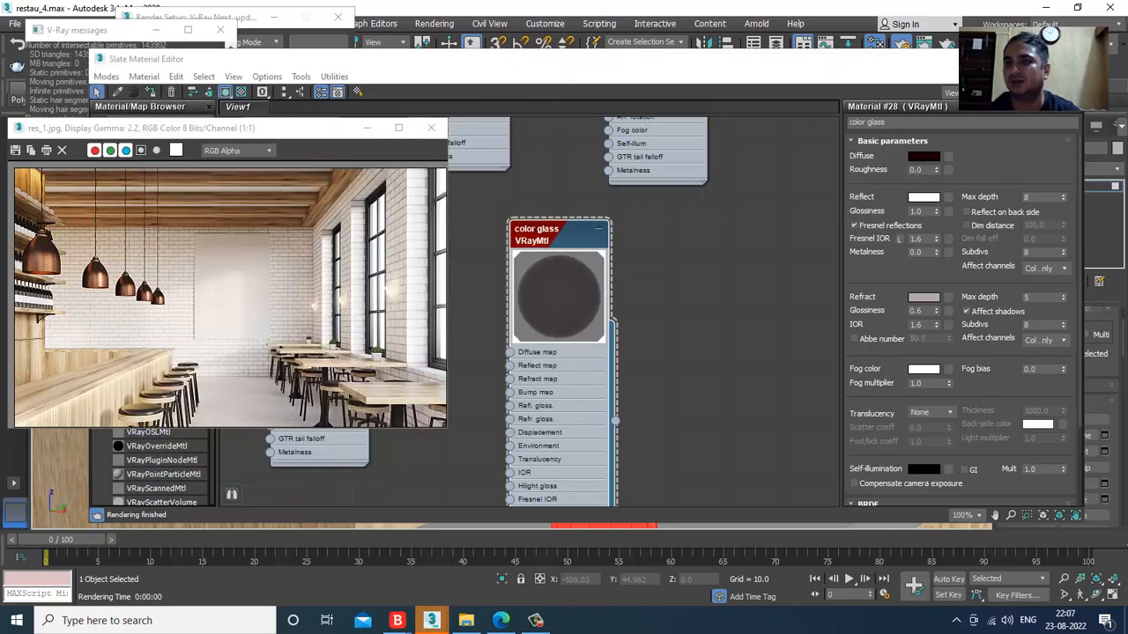
- Connect the vertical edges of the front bottle's neck with one horizontal edge loop at slide -46 to mark off the cap
left_click(1002, 59)
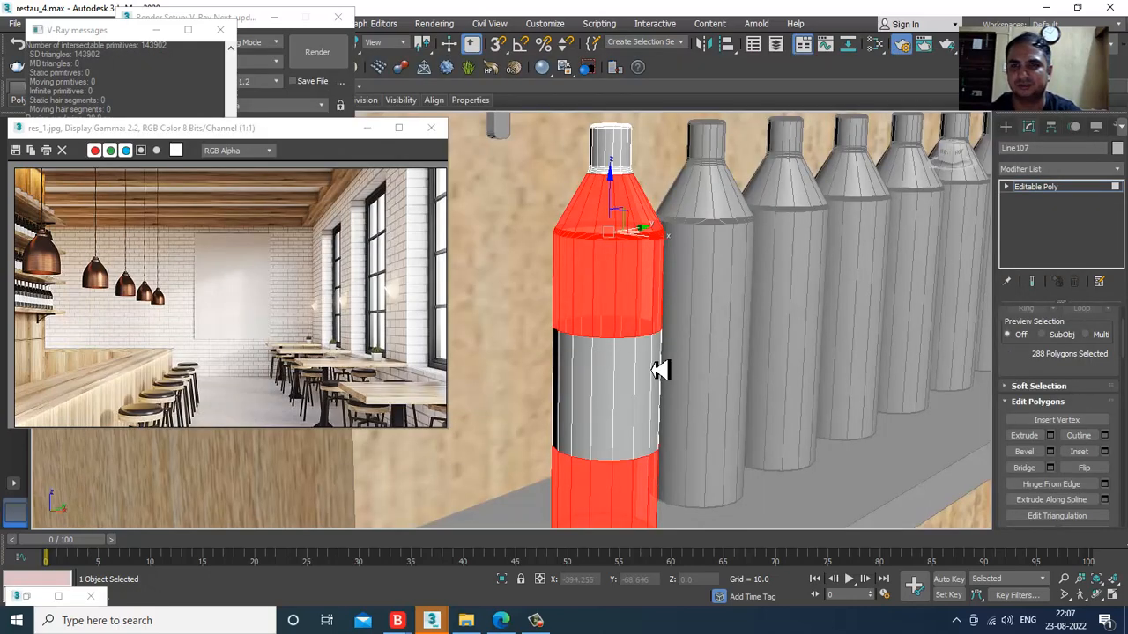
scroll(669, 339, "up", 4)
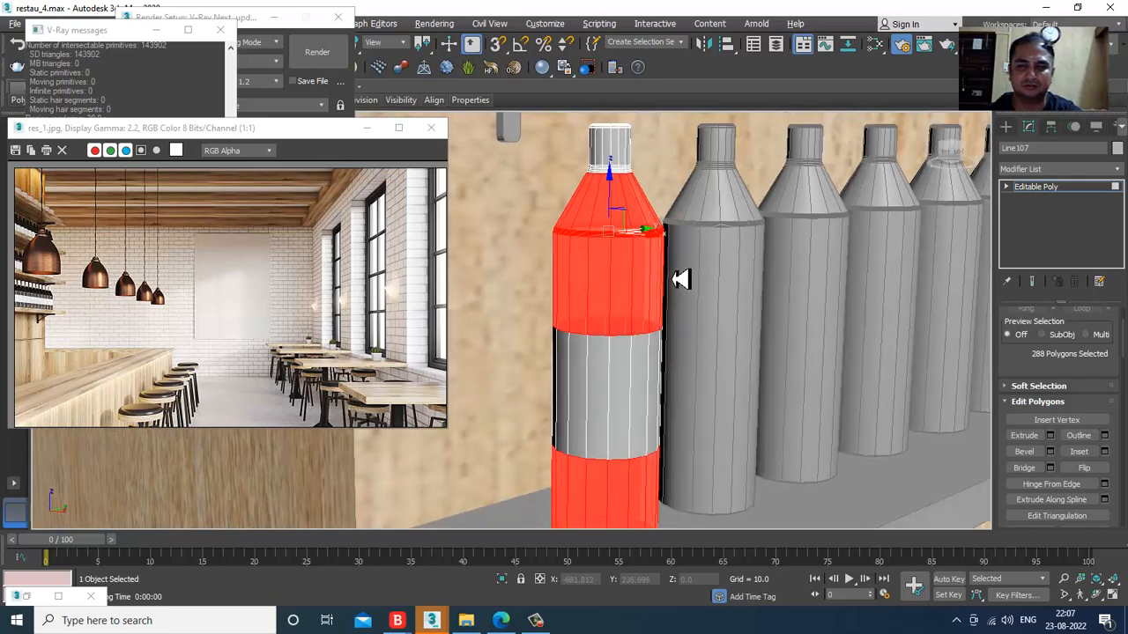
middle_click_drag(627, 171, 658, 251)
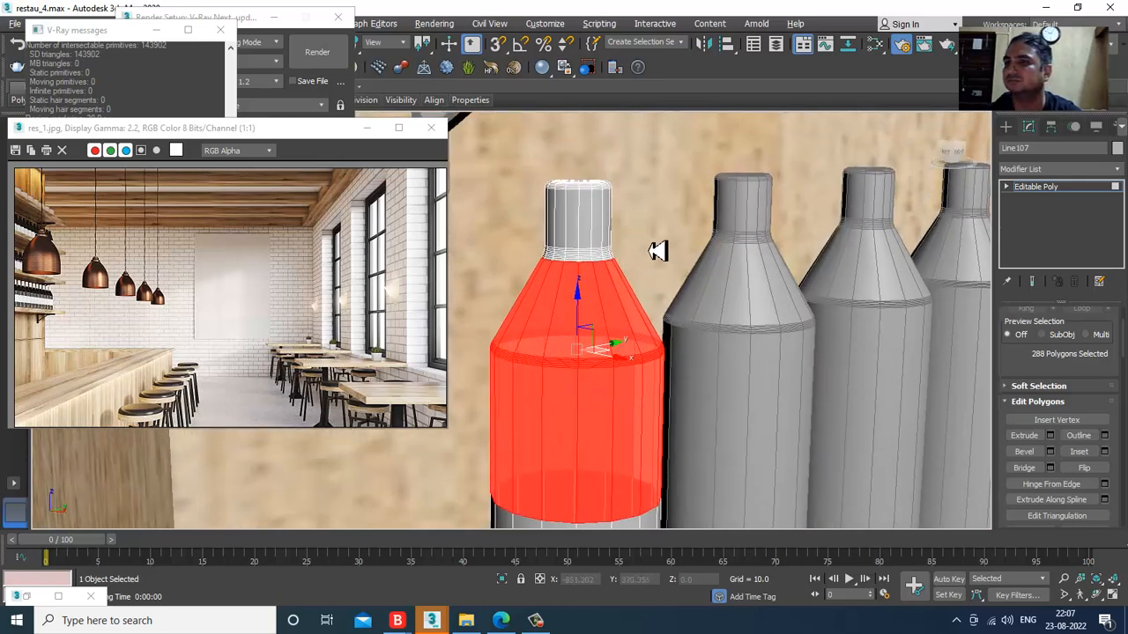
left_click(1009, 130)
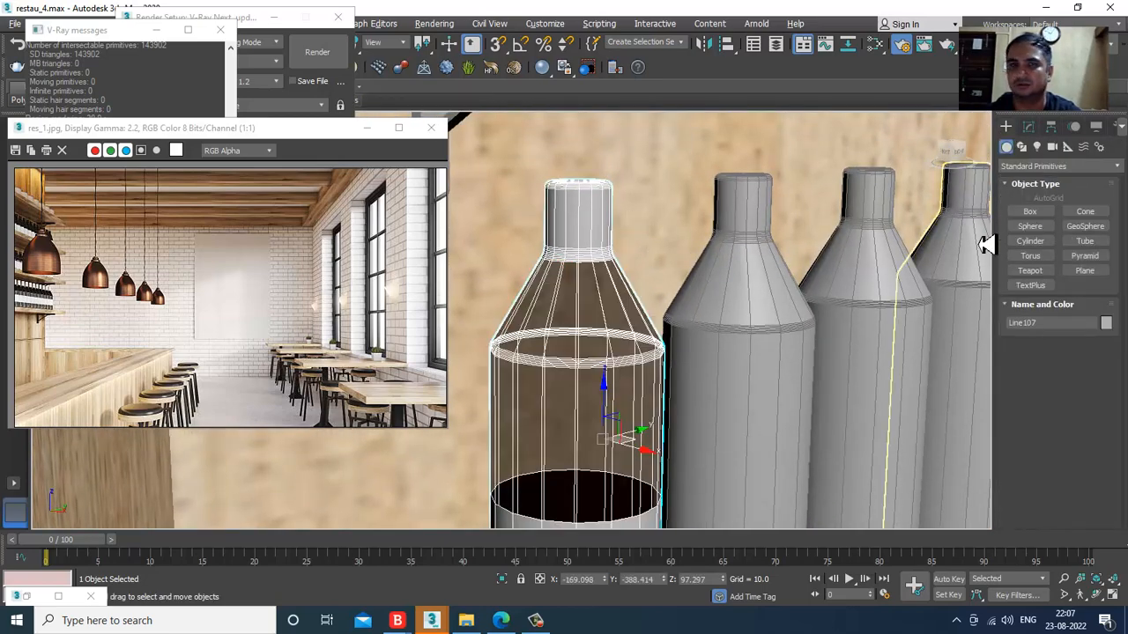
left_click(1027, 127)
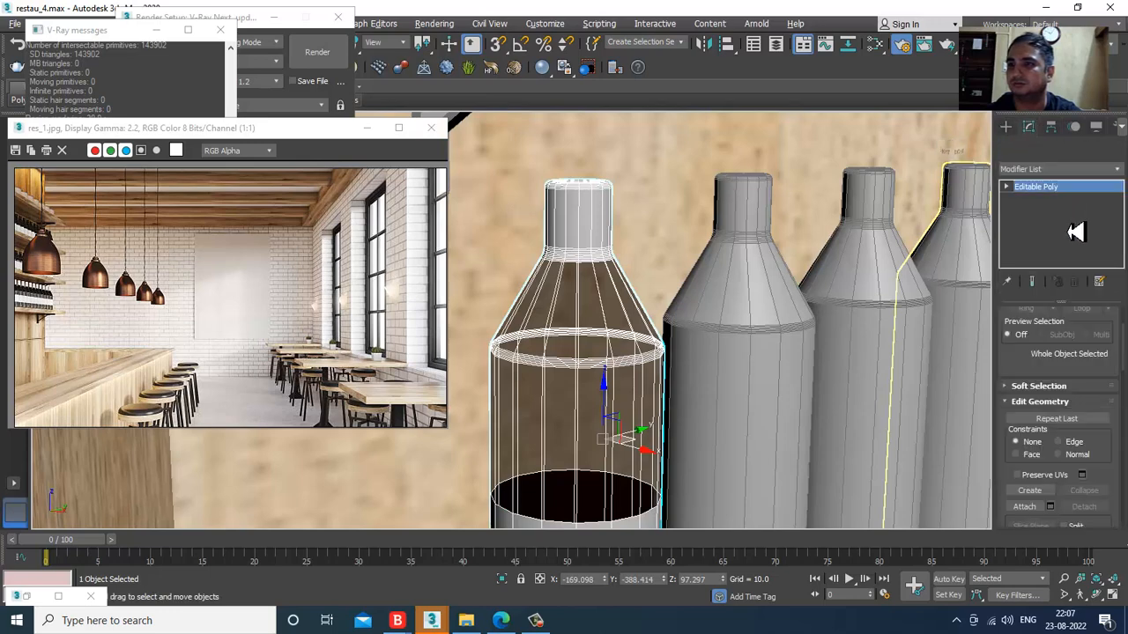
key("2")
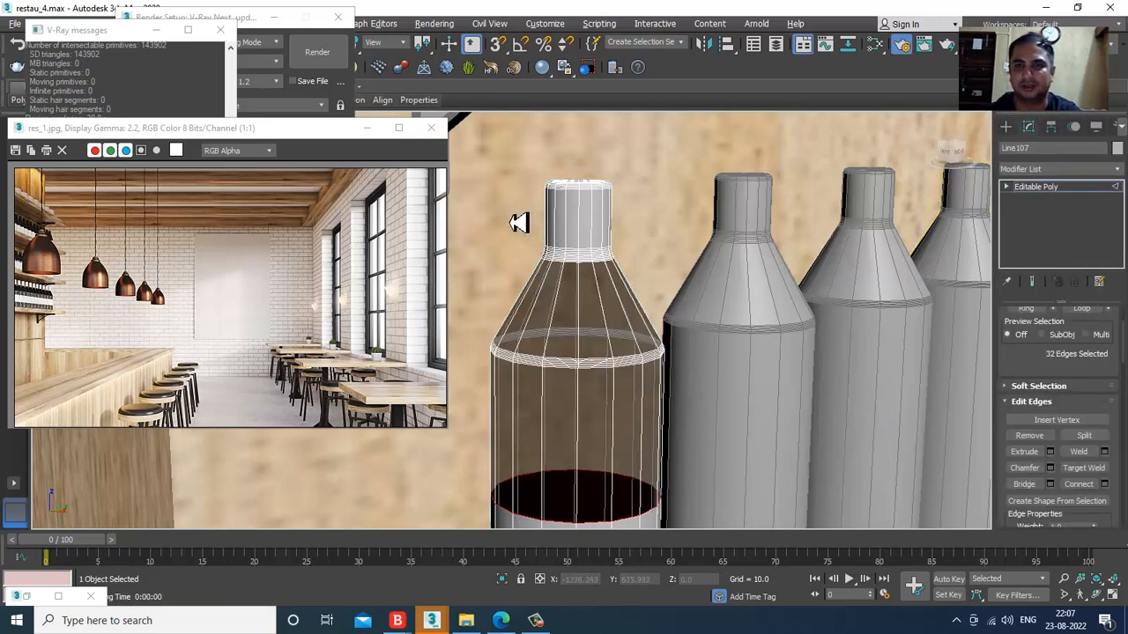
left_click_drag(519, 222, 656, 224)
left_click(1104, 484)
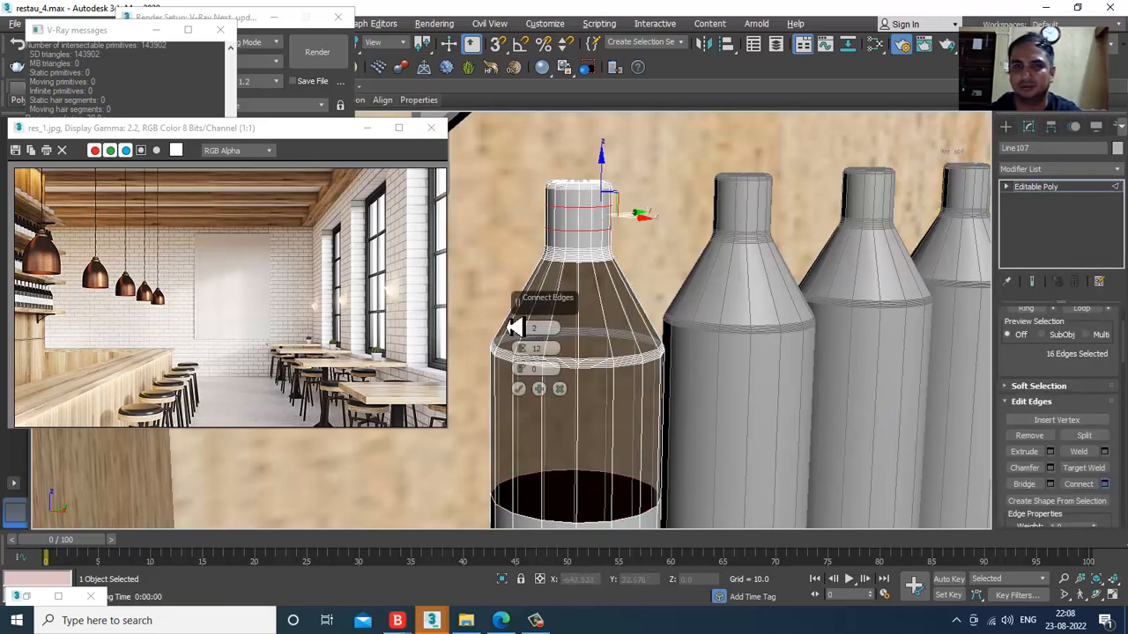
left_click_drag(524, 345, 552, 508)
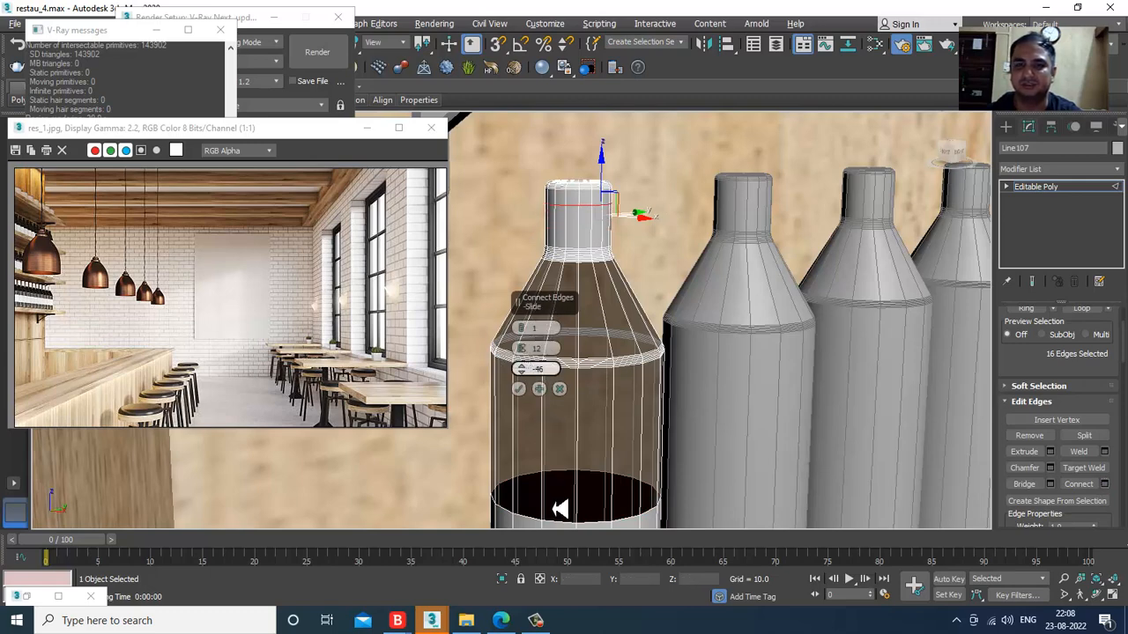
left_click(520, 390)
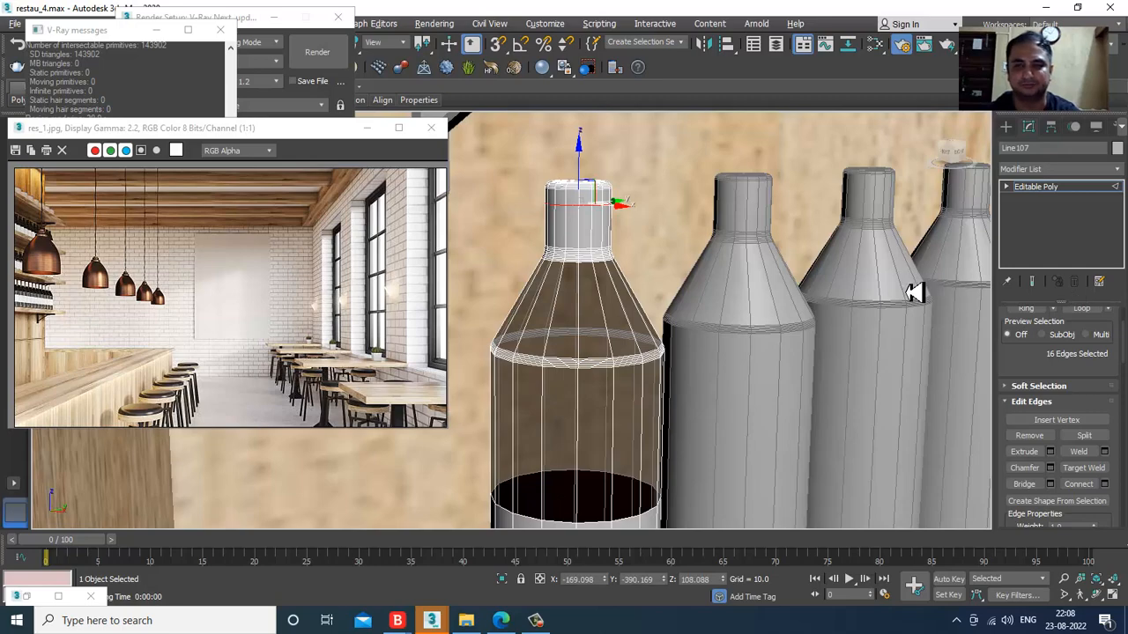
- Assign a new VRayMtl with a muted red diffuse colour to the bottle's cap polygons above the new edge loop
key("4")
left_click_drag(537, 209, 736, 154)
scroll(679, 274, "up", 2)
key("m")
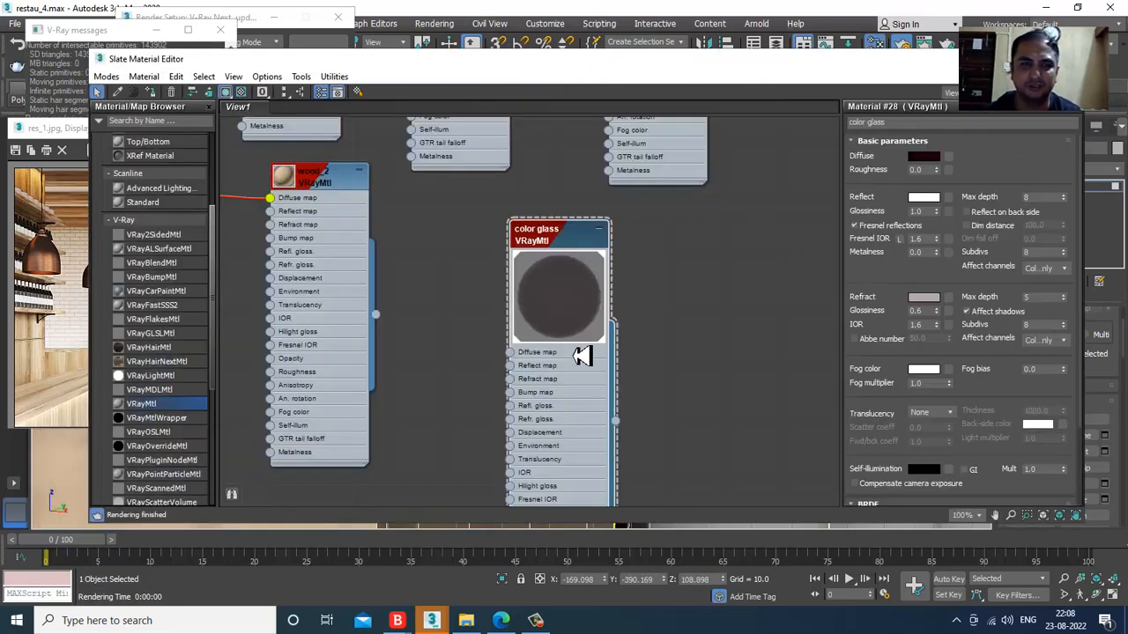
left_click_drag(700, 222, 700, 221)
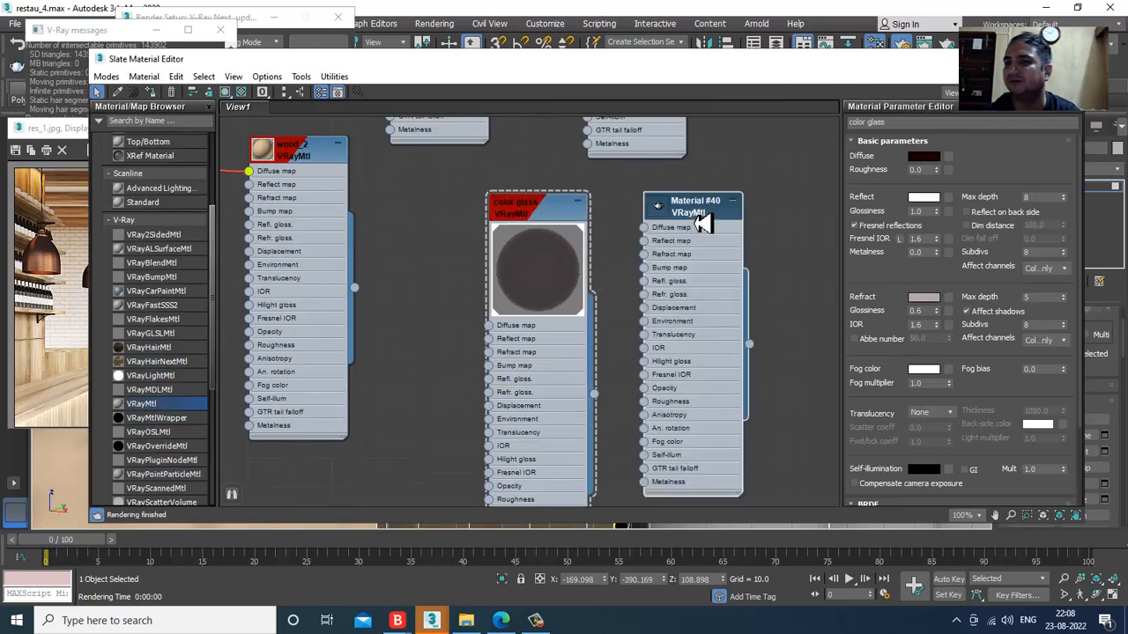
left_click(923, 156)
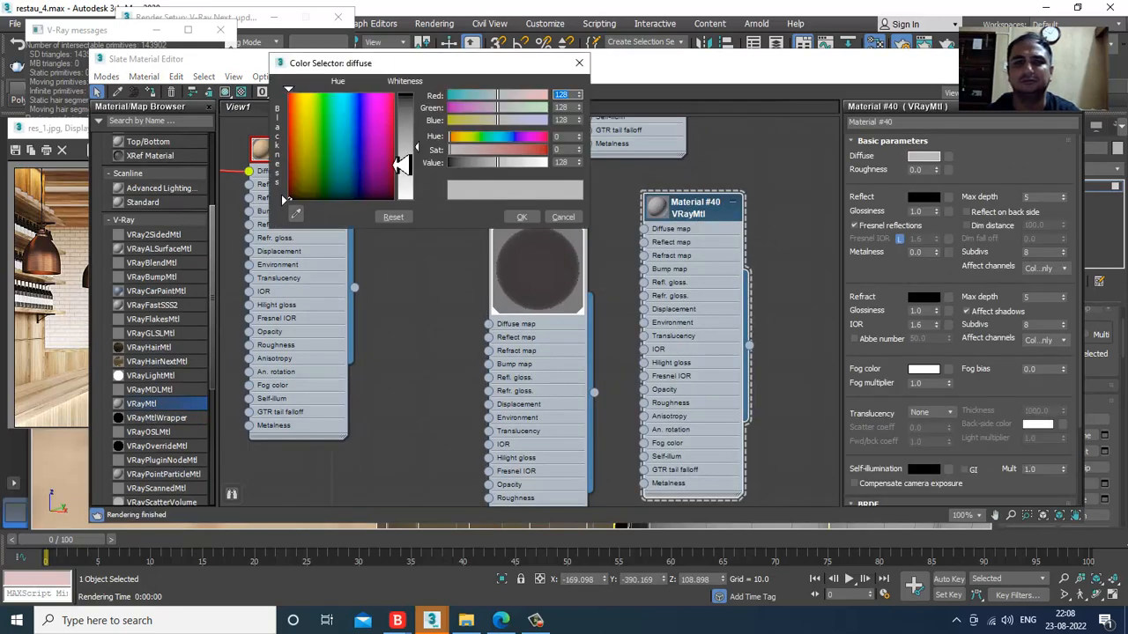
left_click_drag(403, 165, 427, 106)
left_click(534, 219)
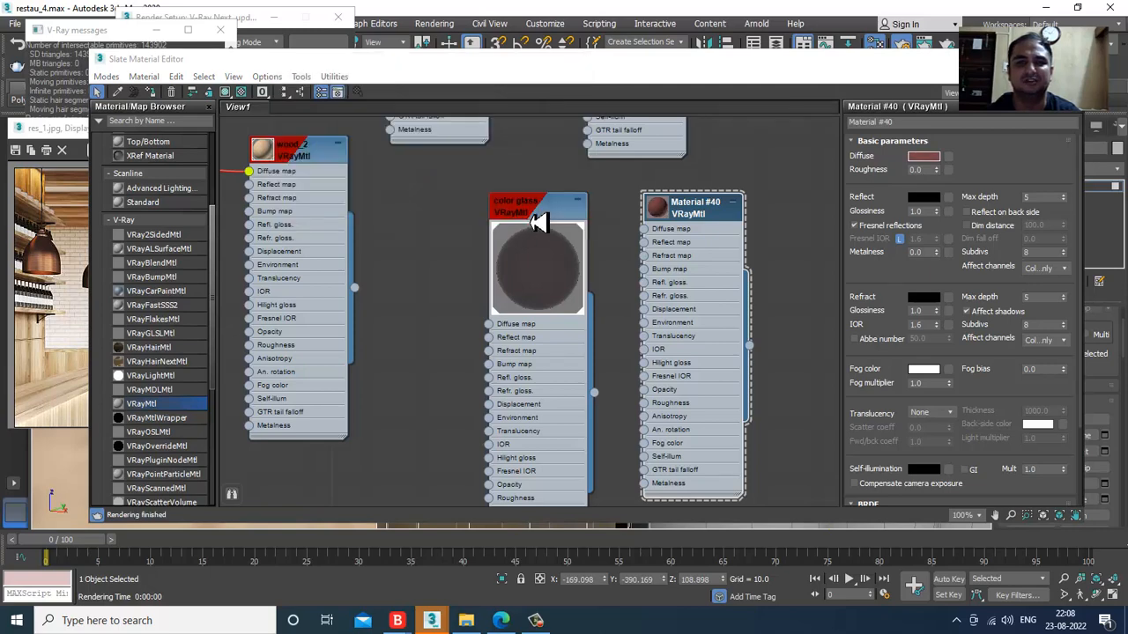
left_click(227, 93)
left_click(1003, 60)
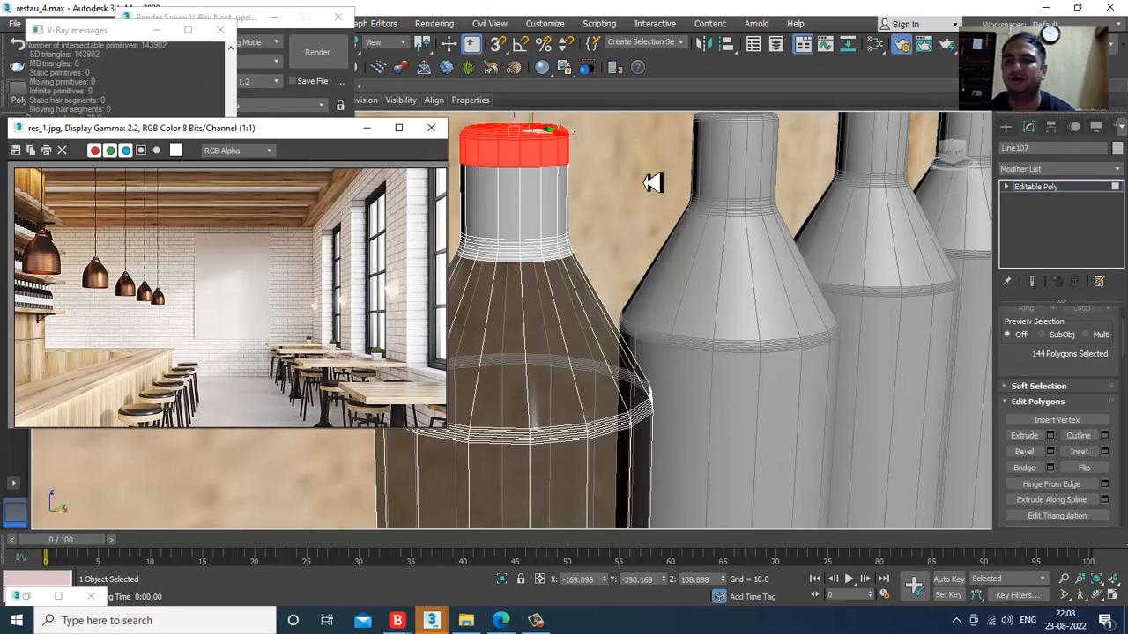
- Select the bottle's neck polygons below the cap together with the label band around its middle, leaving out the shoulder
middle_click_drag(662, 358, 701, 362, "alt")
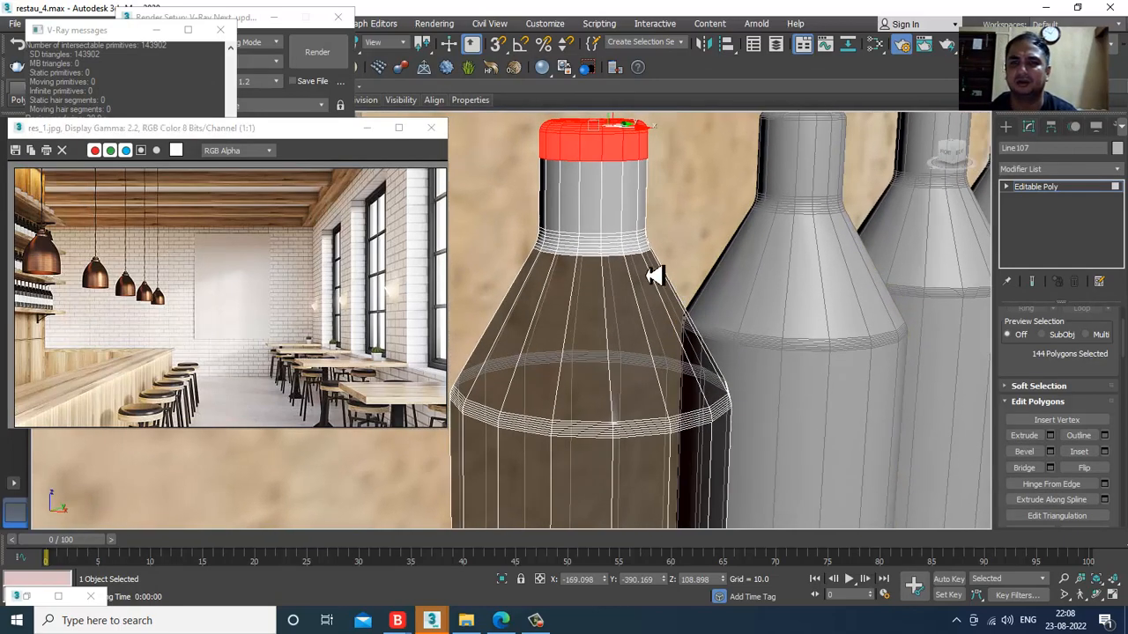
left_click_drag(504, 191, 688, 205)
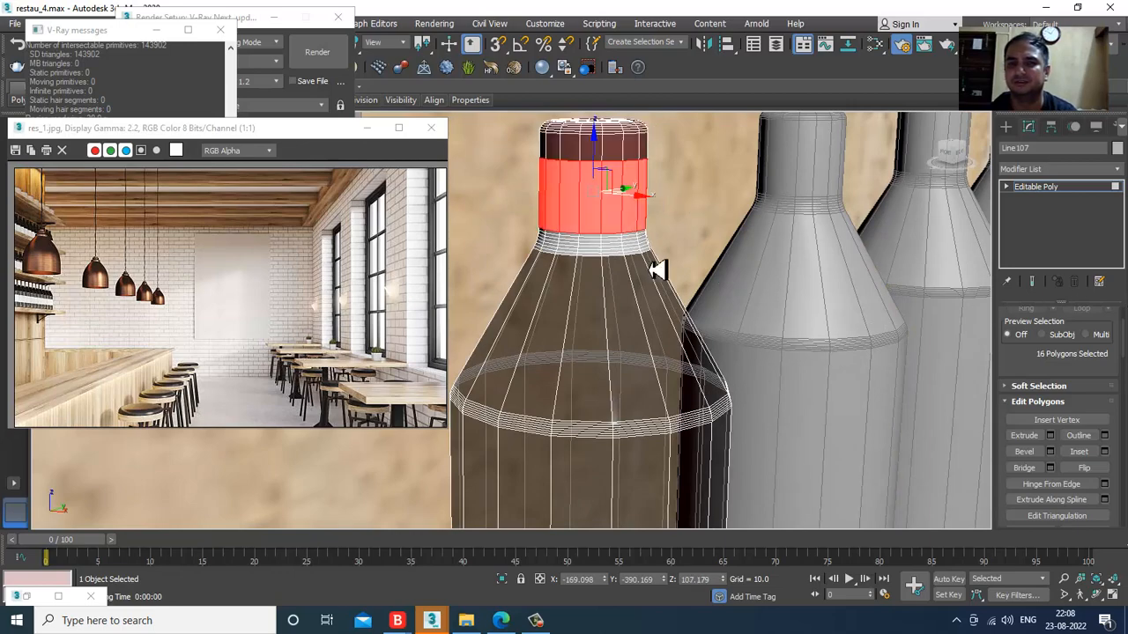
middle_click_drag(659, 270, 642, 225, "alt")
left_click_drag(474, 167, 684, 274)
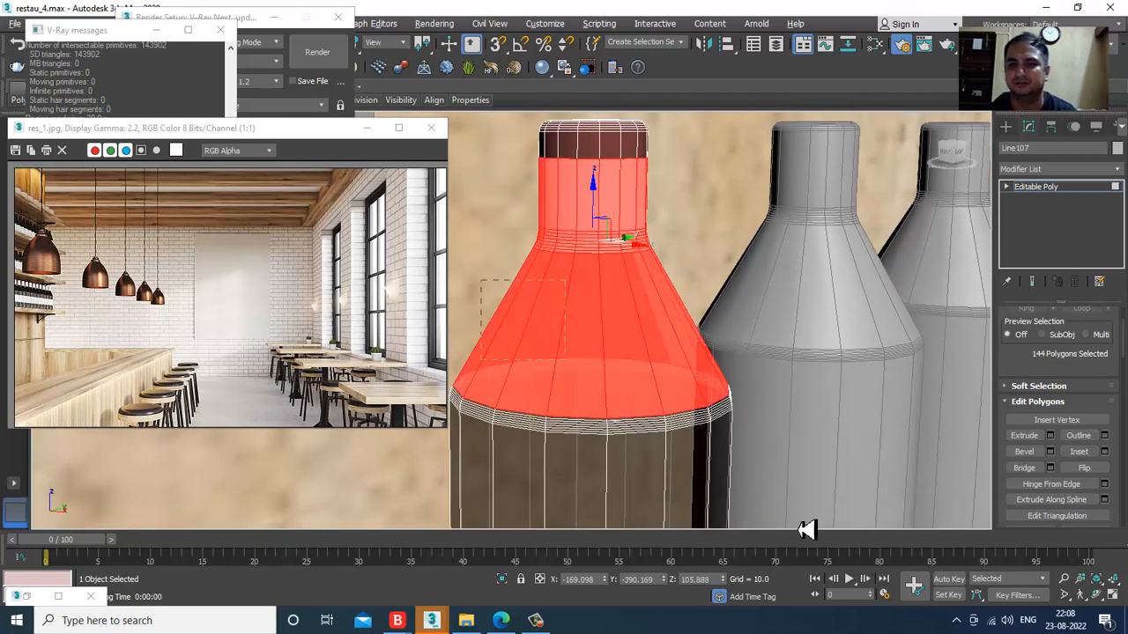
left_click_drag(806, 530, 802, 523, "alt")
middle_click_drag(760, 435, 684, 274, "alt")
scroll(685, 274, "down", 5)
middle_click_drag(728, 350, 677, 260, "alt")
left_click_drag(528, 295, 744, 312, "ctrl")
middle_click_drag(745, 312, 715, 238, "alt")
middle_click_drag(714, 238, 716, 321)
- Create another VRayMtl and set its diffuse colour to white
key("m")
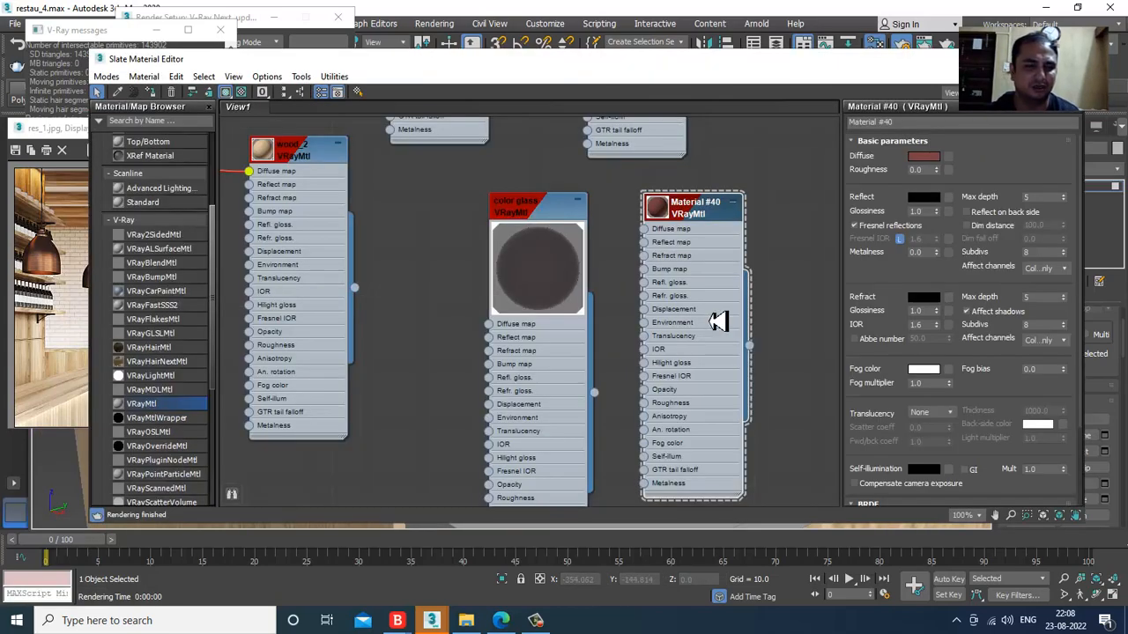
middle_click_drag(629, 456, 540, 206)
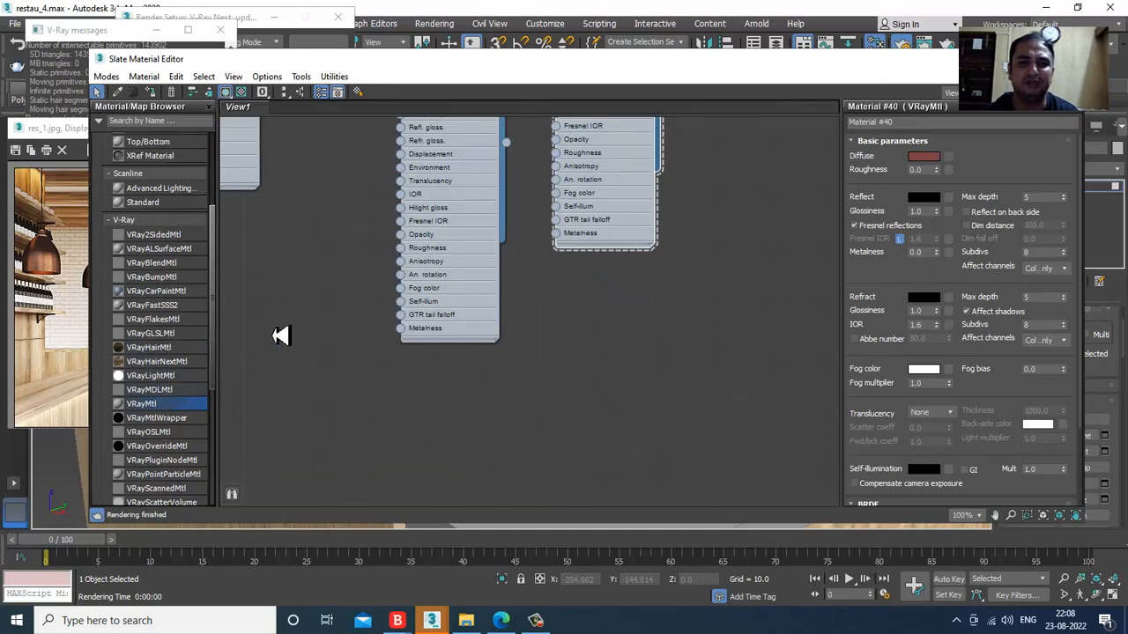
left_click_drag(280, 335, 293, 324)
double_click(299, 310)
left_click(923, 156)
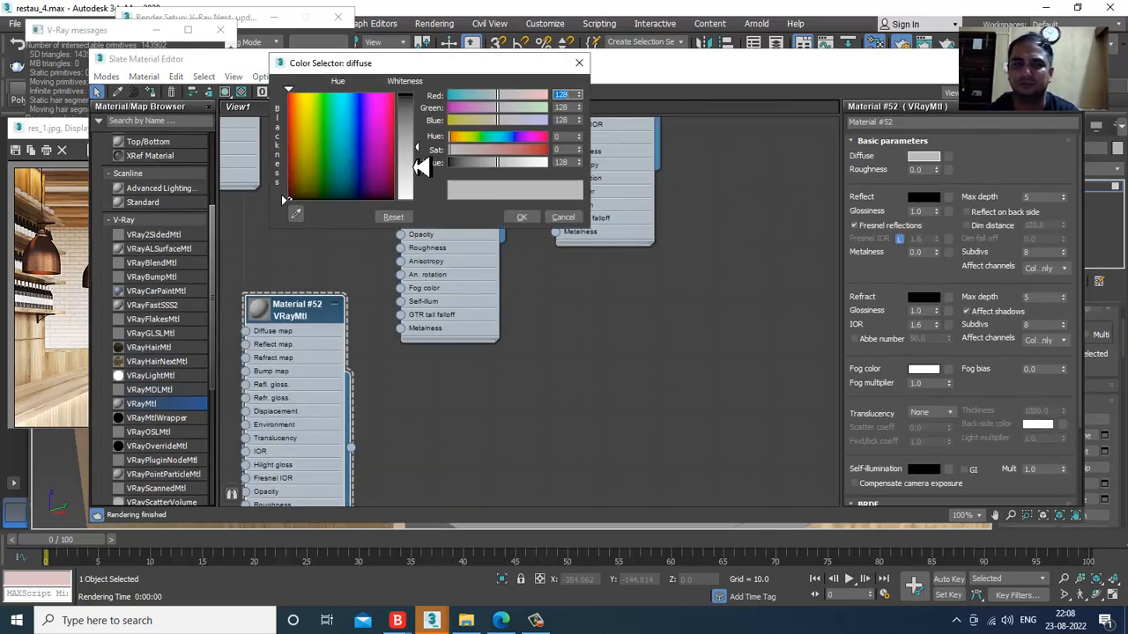
left_click_drag(421, 168, 427, 208)
left_click(520, 218)
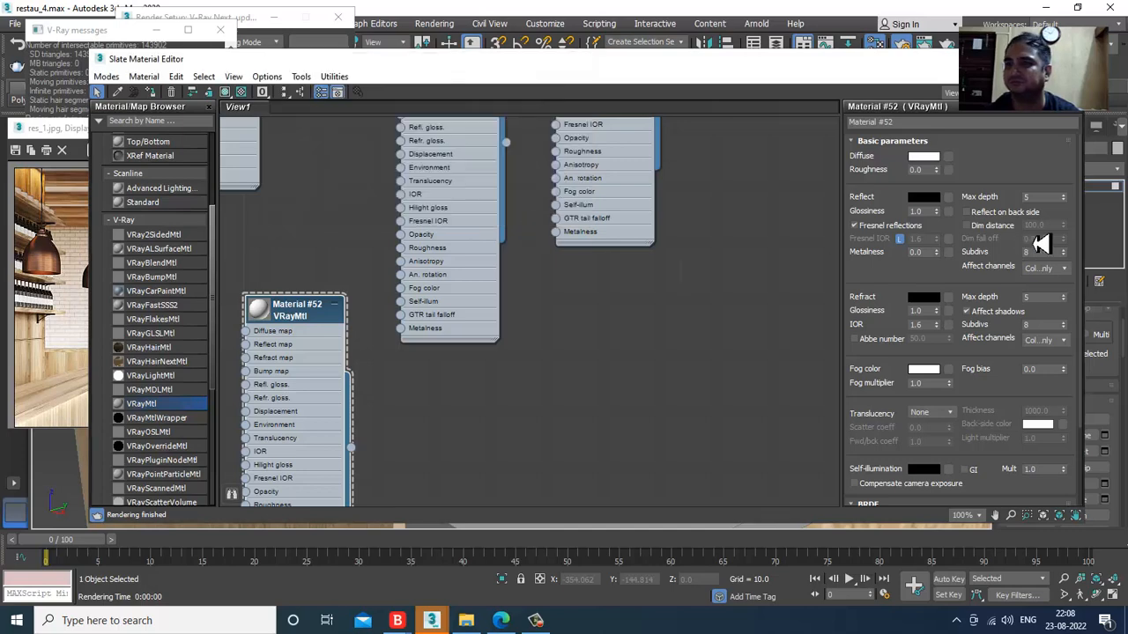
- Give the white material reflection max depth 8 and a mid-grey reflection colour, and assign it to the selected neck and label polygons
left_click(1046, 199)
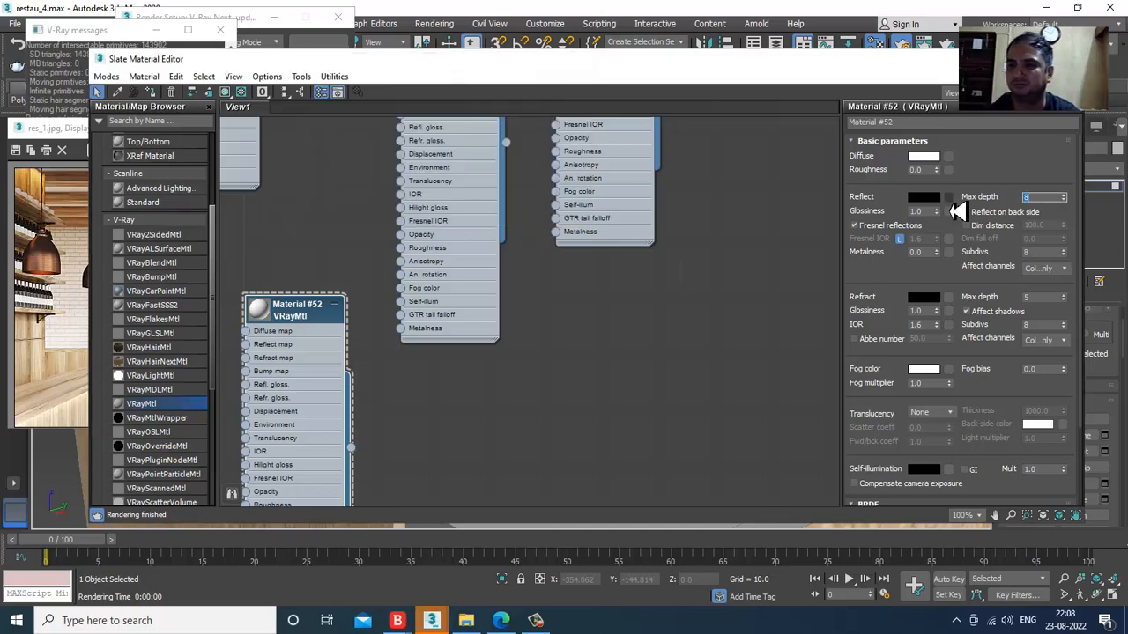
left_click(920, 199)
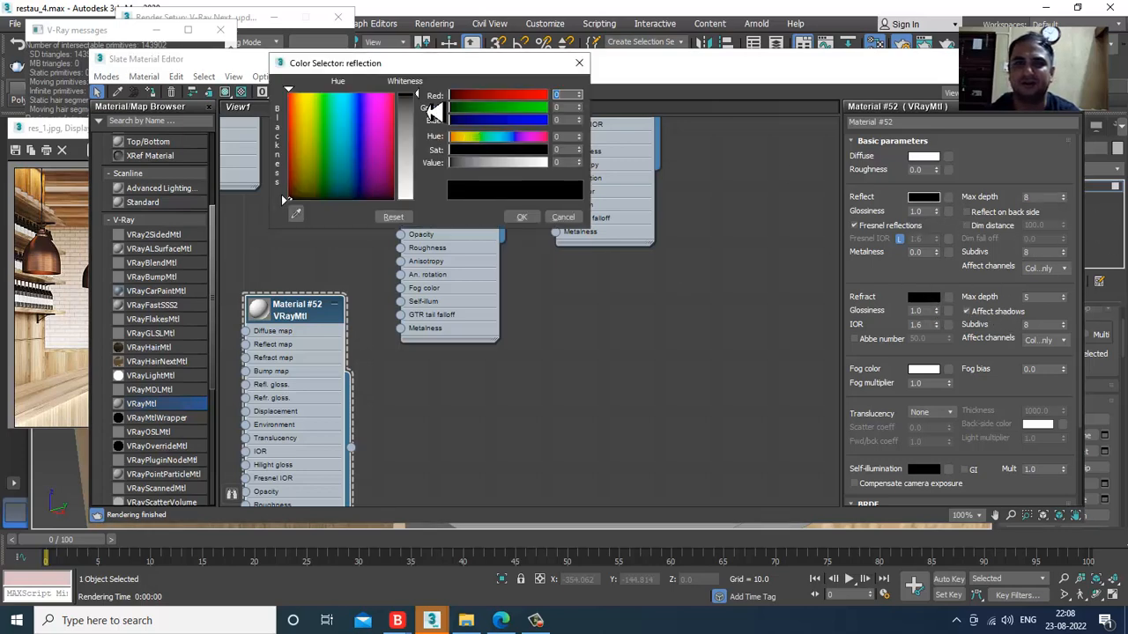
left_click_drag(421, 107, 431, 126)
left_click(522, 217)
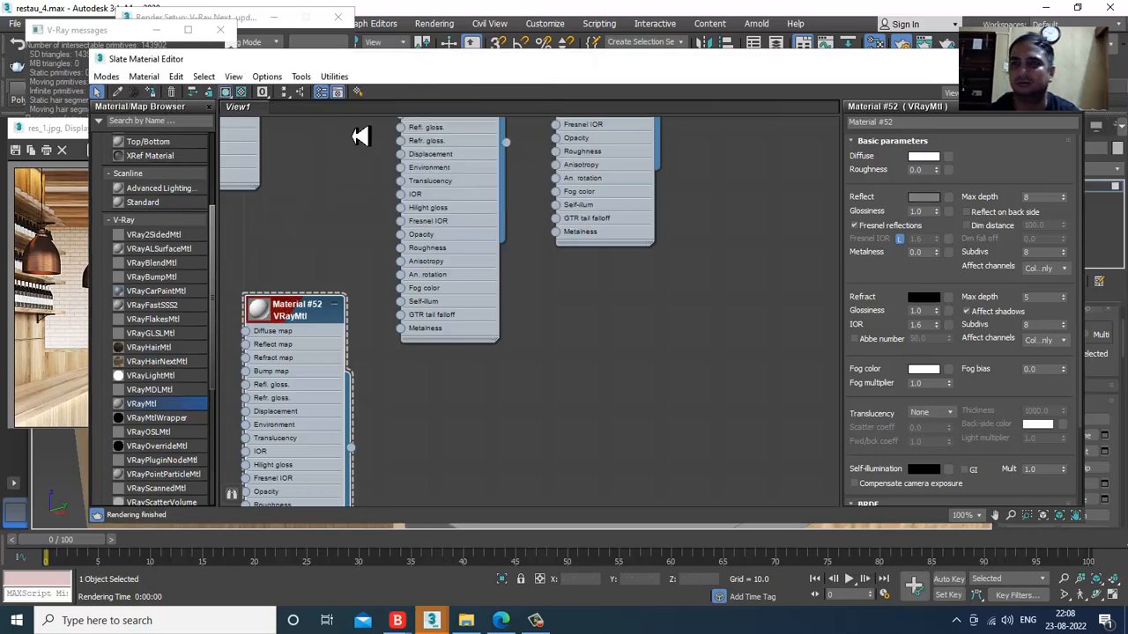
left_click(1004, 59)
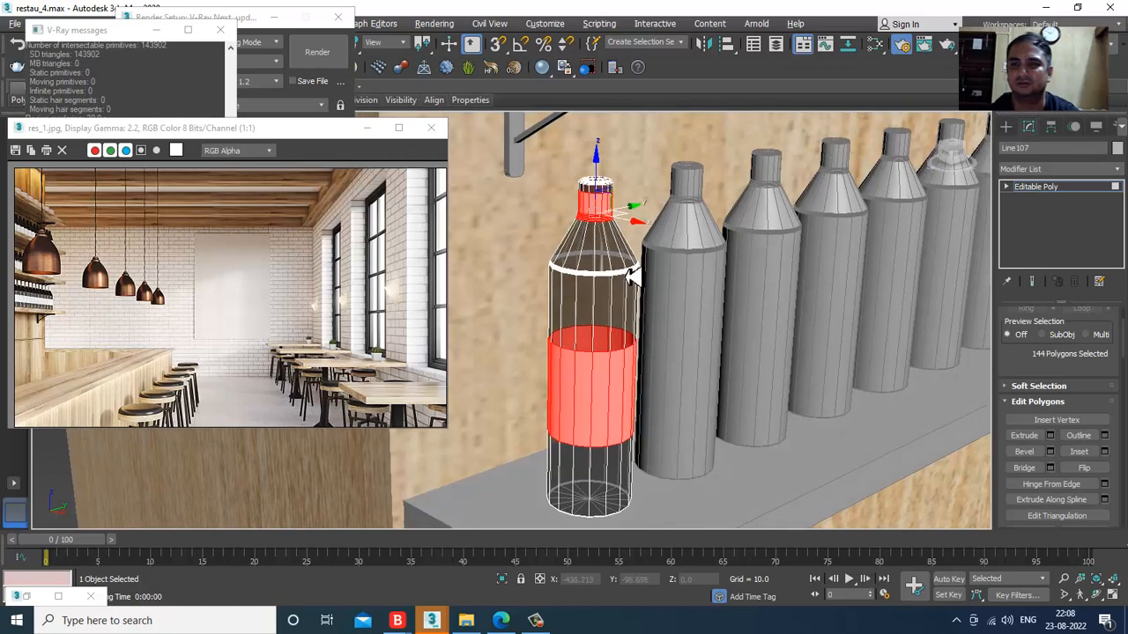
- Leave polygon editing and test-render the perspective view to check the bottle's cap, neck and label materials
left_click(1087, 186)
scroll(619, 298, "up", 2)
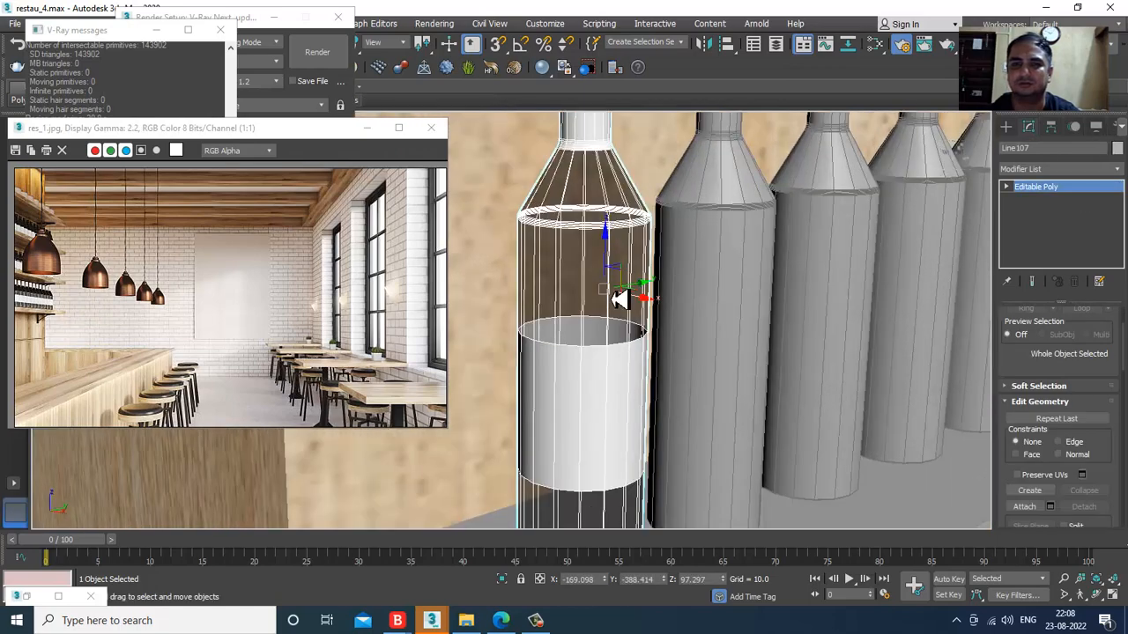
middle_click_drag(619, 300, 607, 288)
scroll(608, 290, "down", 2)
left_click(447, 25)
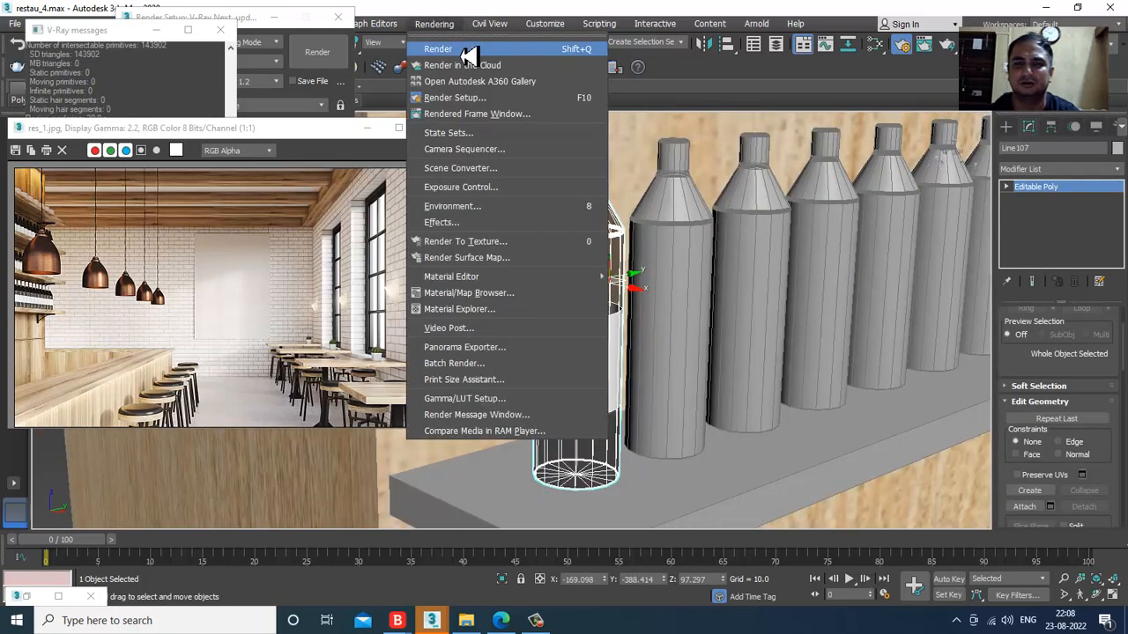
left_click(468, 45)
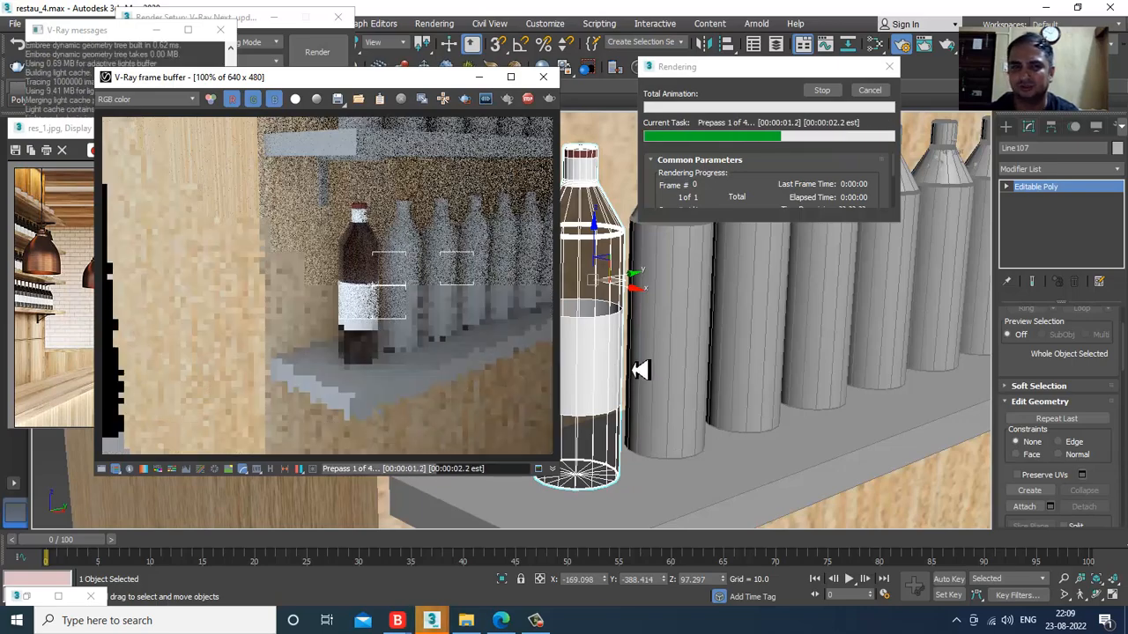
left_click(543, 77)
- Examine the rows of bottles on the bar shelves in the perspective, front and side views
scroll(679, 365, "down", 10)
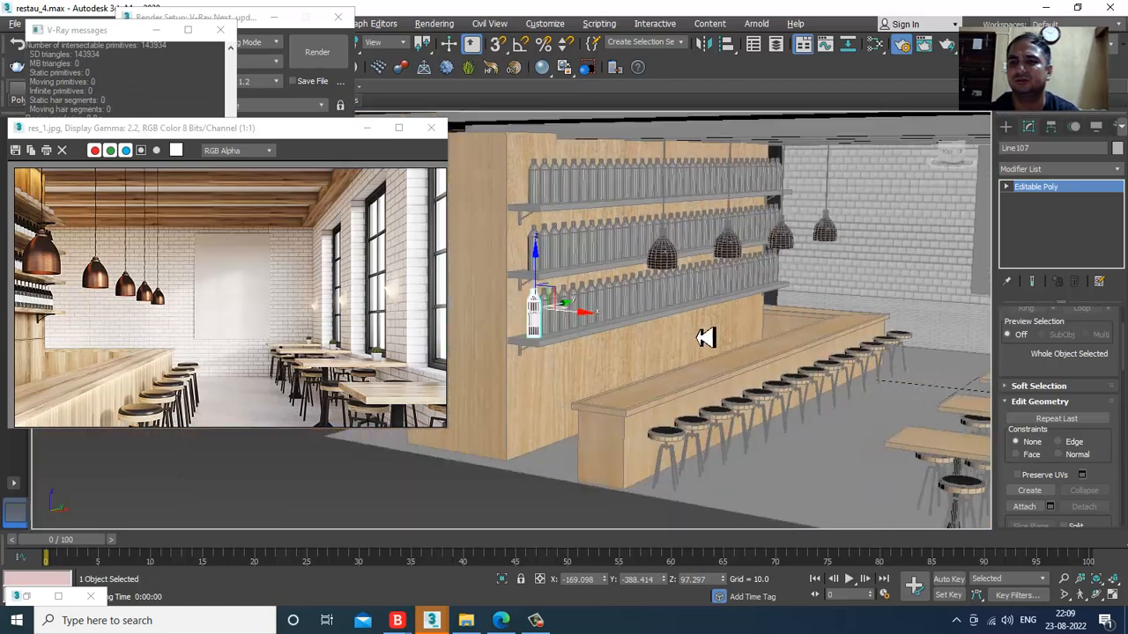
scroll(705, 337, "up", 5)
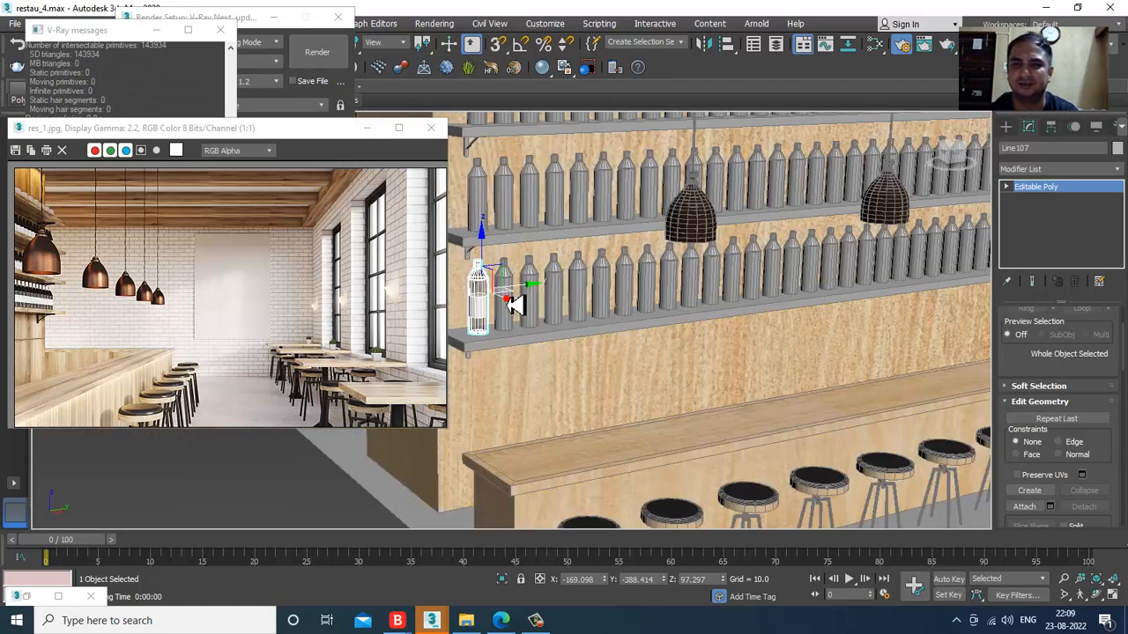
key("alt+w")
right_click(829, 278)
key("alt+w")
key("z")
scroll(749, 308, "down", 7)
middle_click_drag(718, 331, 690, 340)
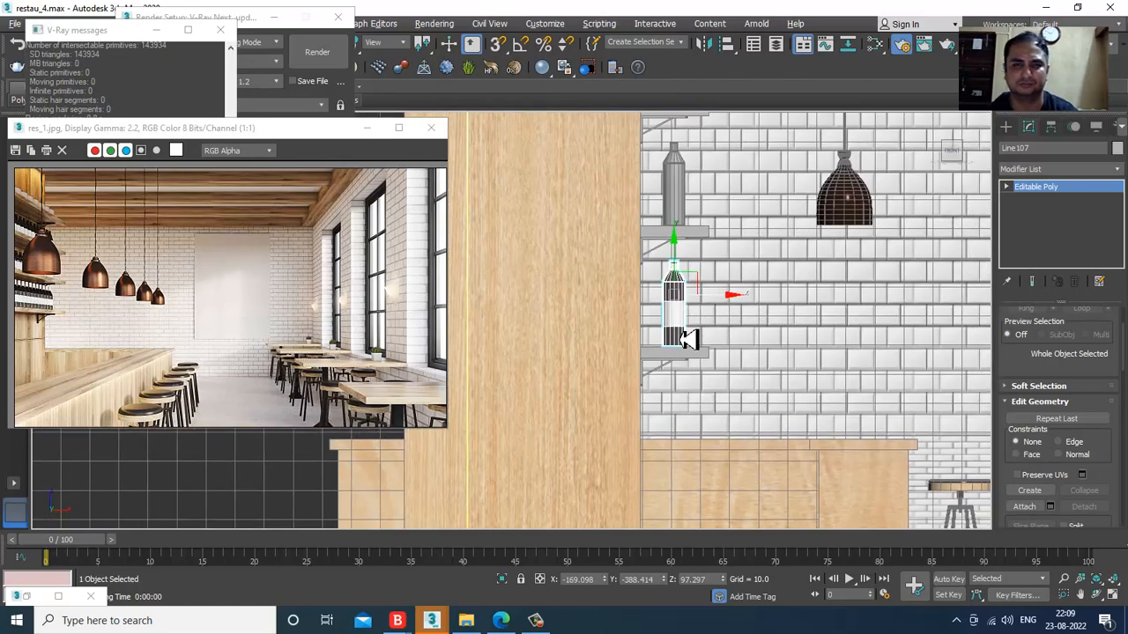
key("alt+w")
right_click(481, 473)
key("alt+w")
scroll(675, 393, "down", 8)
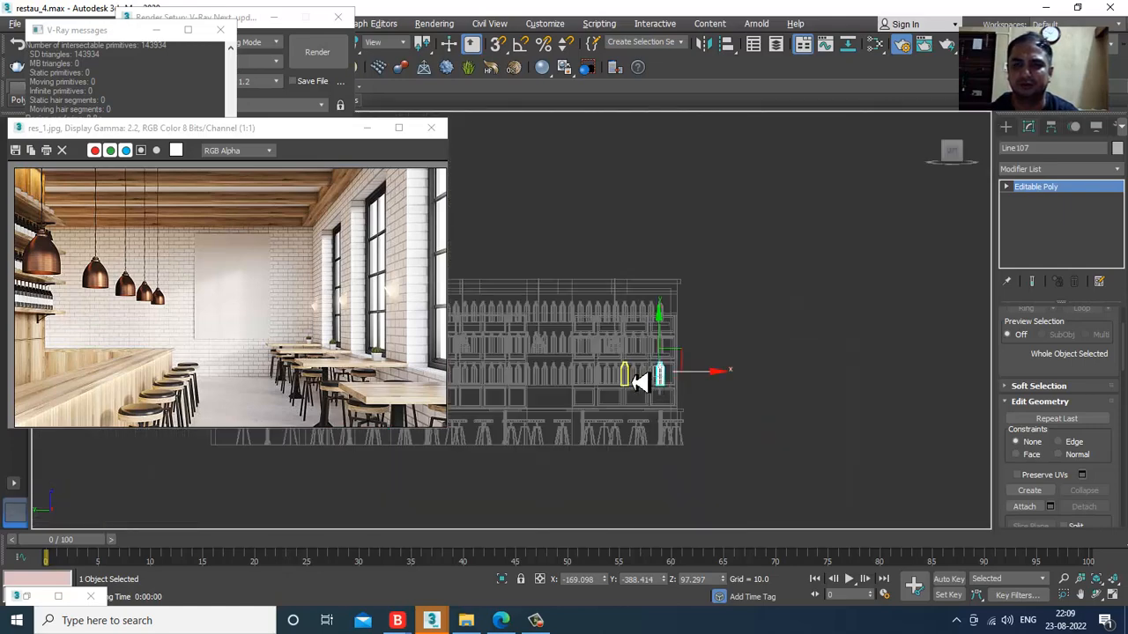
scroll(788, 353, "up", 2)
key("alt+w")
right_click(851, 428)
key("alt+w")
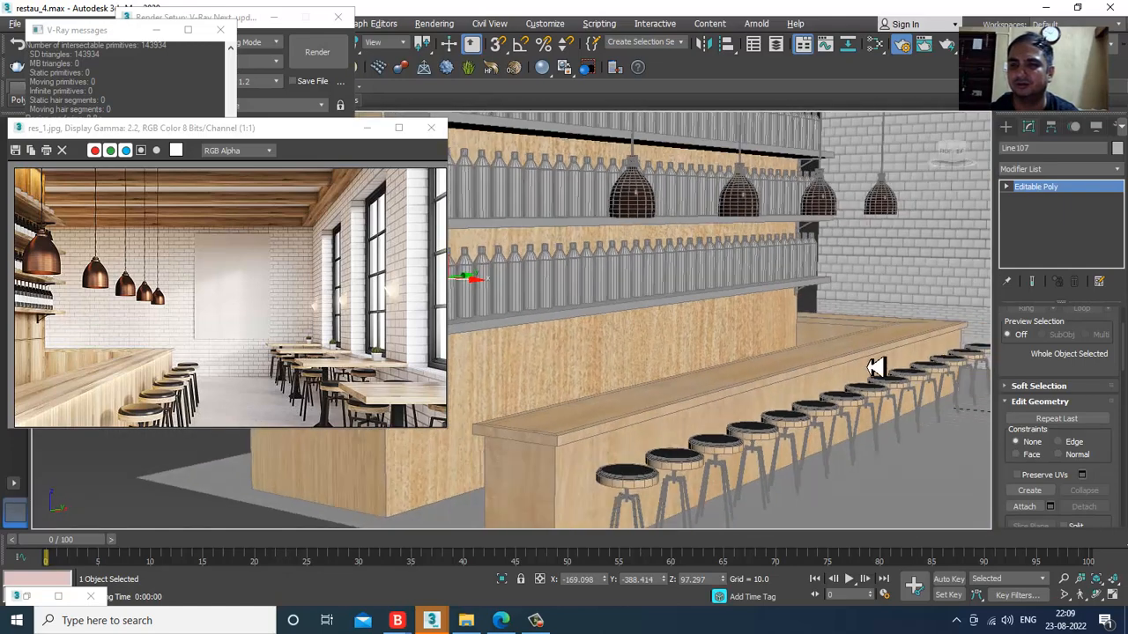
- Freeze the brick wall so it stays out of later selections
middle_click_drag(875, 368, 825, 327, "alt")
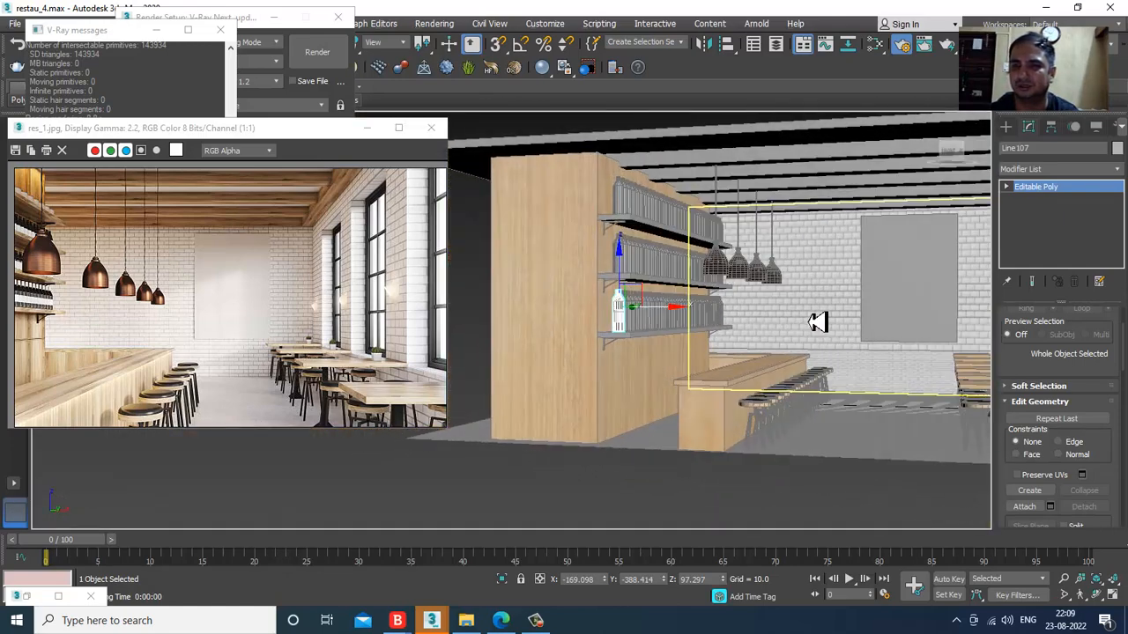
right_click(818, 323)
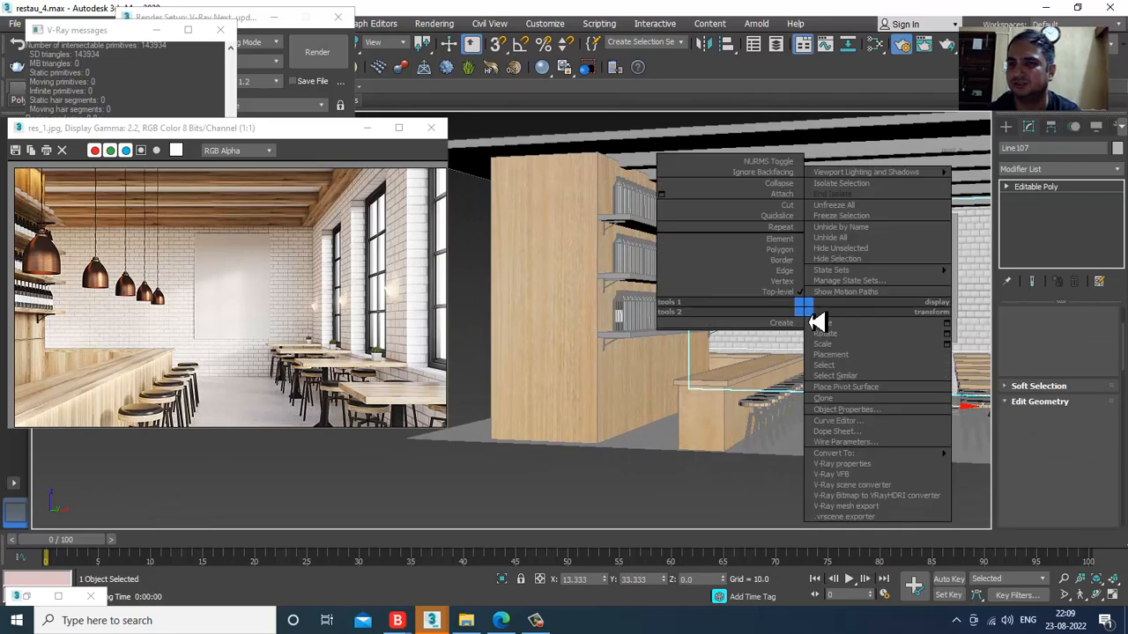
left_click(859, 218)
- Select the plain grey bottles on the lowest bar shelf and delete them, keeping the textured bottle
middle_click_drag(782, 288, 812, 292, "alt")
scroll(633, 318, "up", 4)
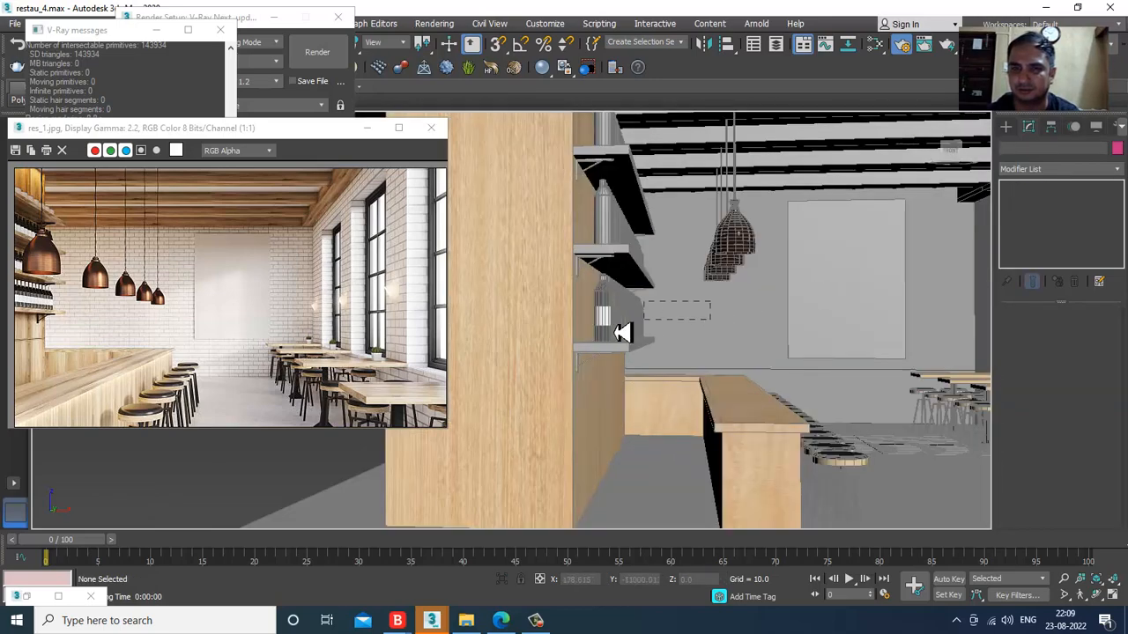
left_click_drag(608, 328, 608, 327)
middle_click_drag(608, 328, 674, 340, "alt")
scroll(751, 347, "up", 3)
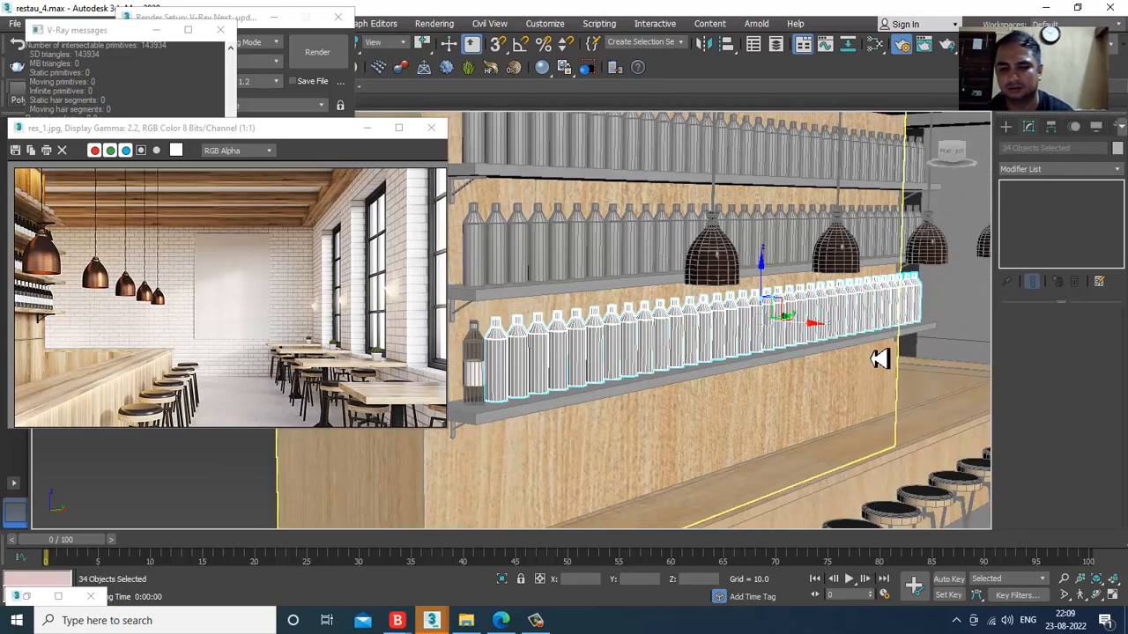
scroll(877, 362, "down", 5)
middle_click_drag(871, 360, 866, 388, "alt")
key("Delete")
- Clone the textured bottle in the side view as a row of evenly spaced independent copies along the lowest shelf
middle_click_drag(784, 349, 754, 351, "alt")
scroll(738, 351, "up", 3)
key("F3")
scroll(734, 352, "up", 4)
left_click(768, 430)
scroll(764, 432, "down", 3)
middle_click_drag(765, 432, 686, 397, "alt")
scroll(697, 429, "up", 4)
key("alt+w")
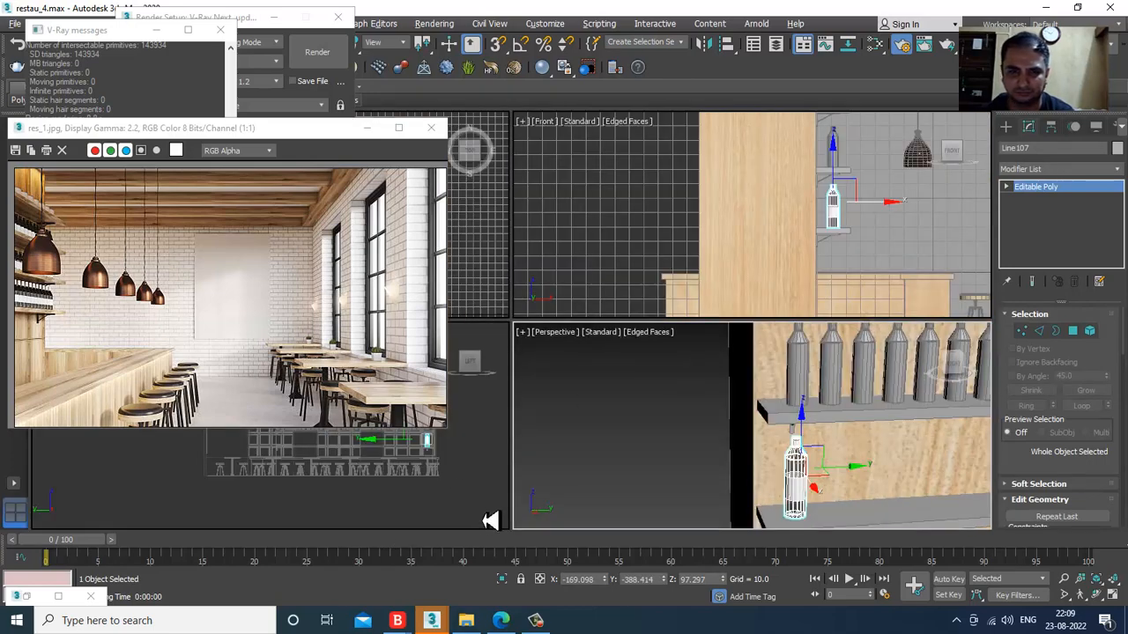
middle_click(491, 521)
key("alt+w")
scroll(657, 407, "up", 5)
middle_click_drag(902, 347, 683, 411)
scroll(684, 407, "up", 4)
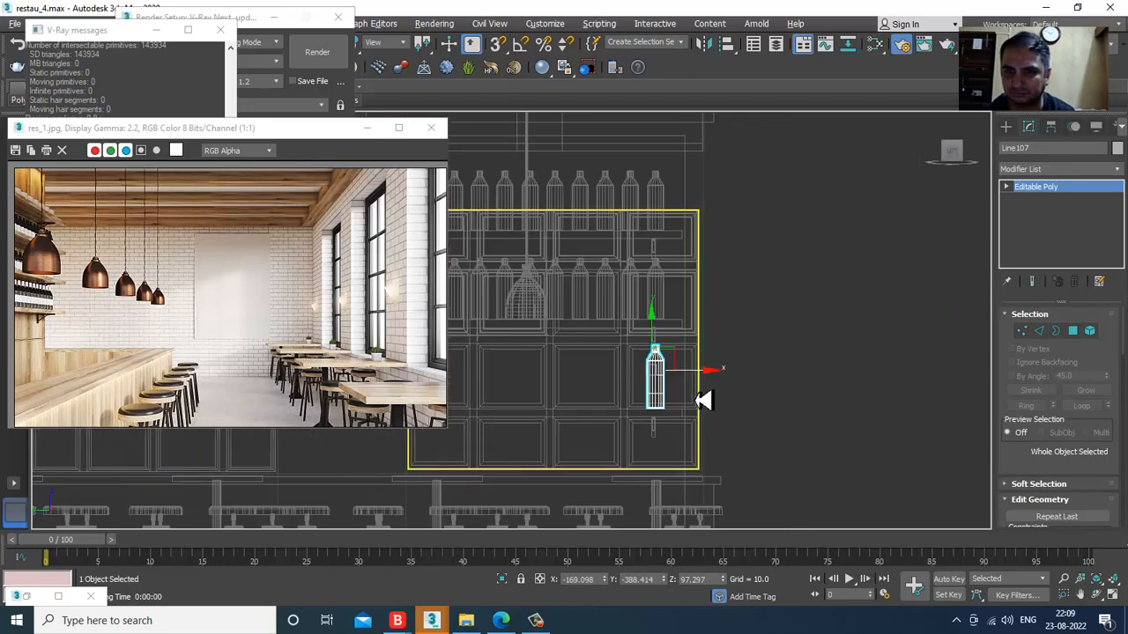
left_click_drag(656, 377, 654, 371, "shift")
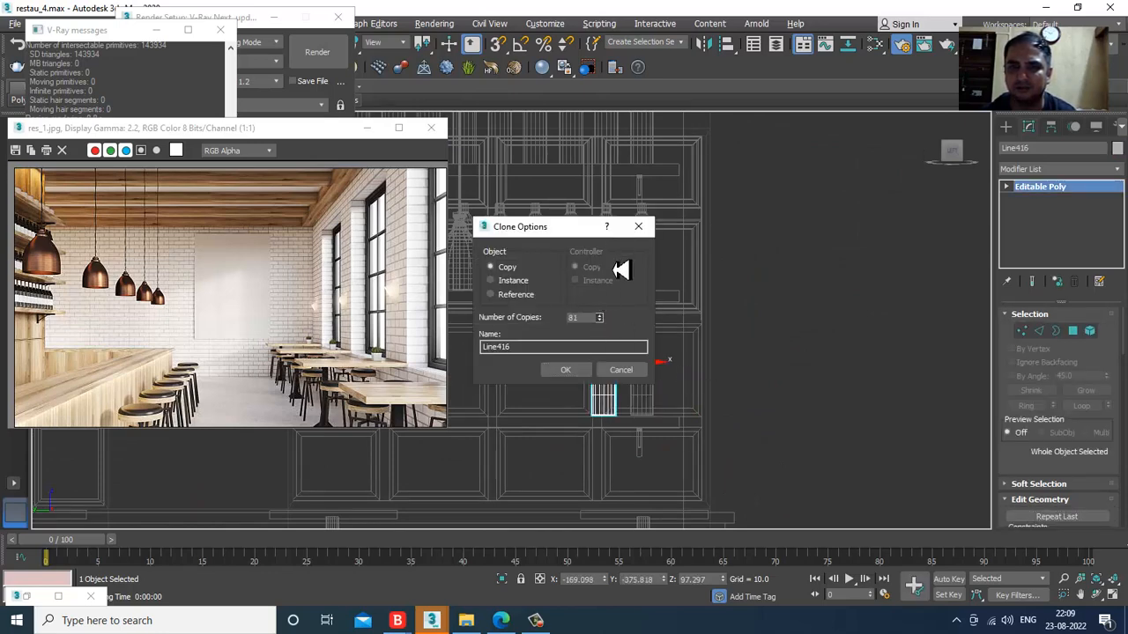
left_click(577, 374)
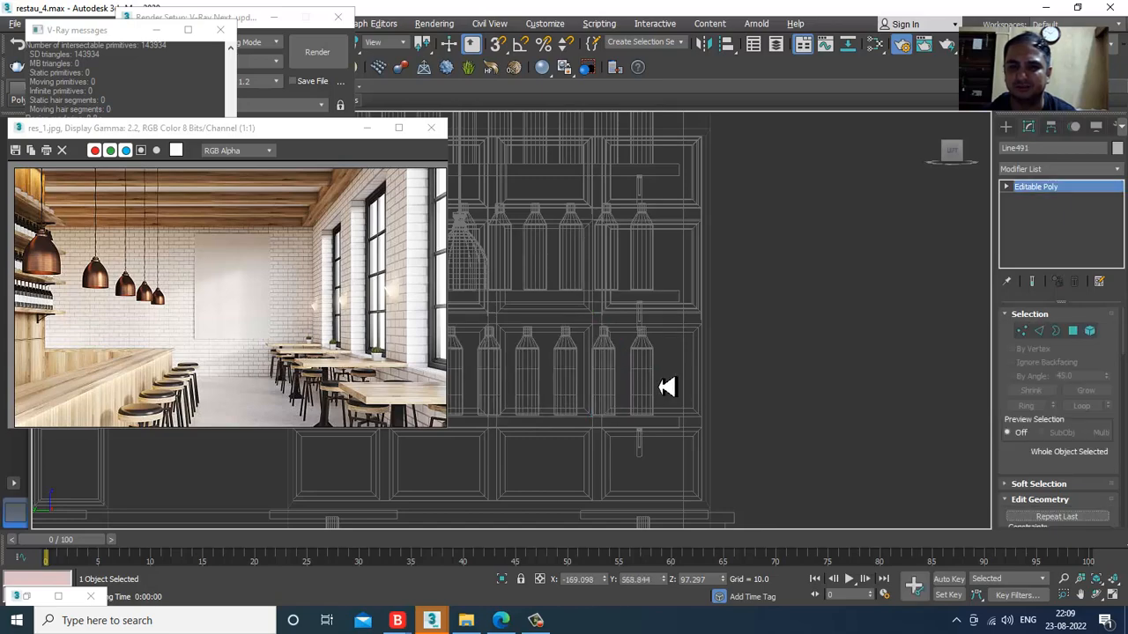
- Select the surplus bottle copies that extend outside the building, leaving out the building parts, and delete them
middle_click_drag(668, 386, 958, 374)
scroll(684, 405, "down", 5)
middle_click_drag(682, 405, 1026, 397)
scroll(863, 393, "down", 2)
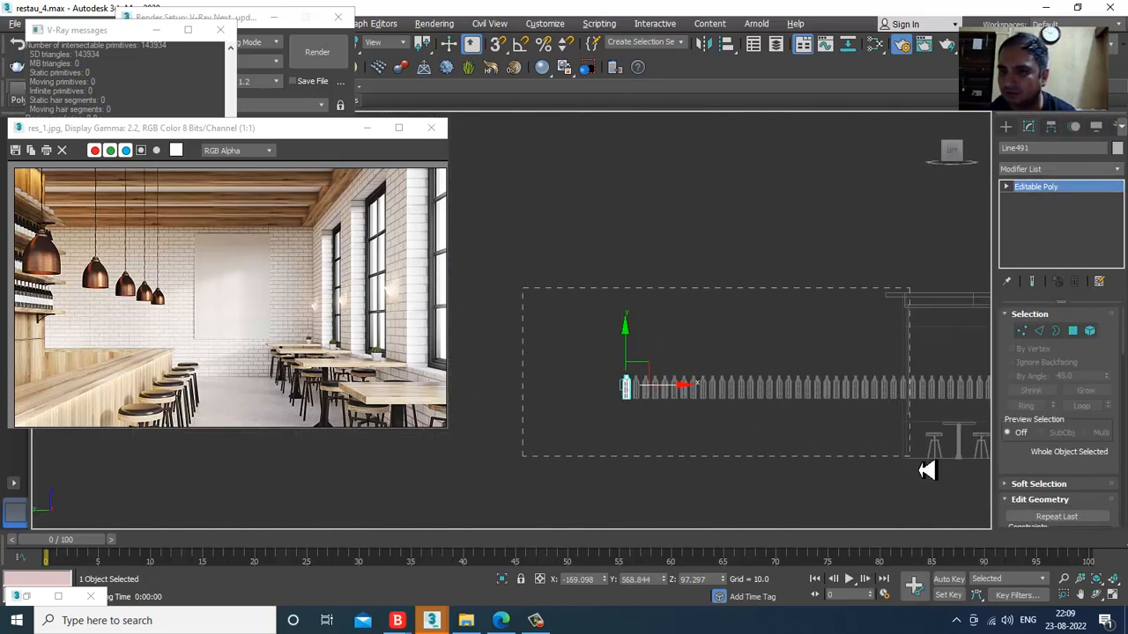
left_click_drag(939, 485, 937, 479)
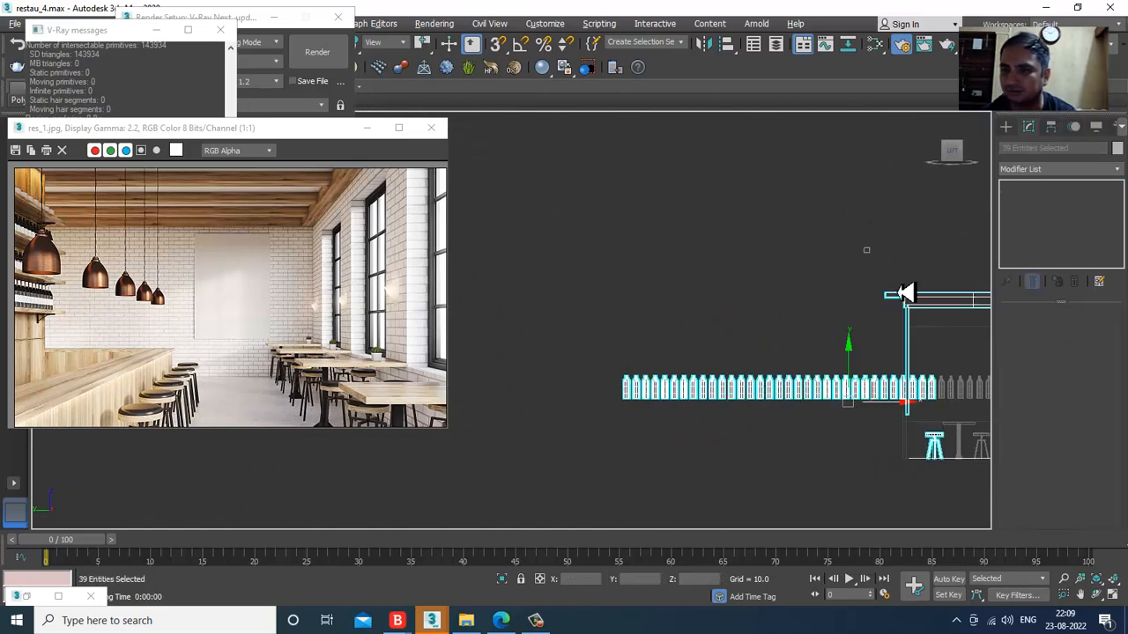
key("alt+w")
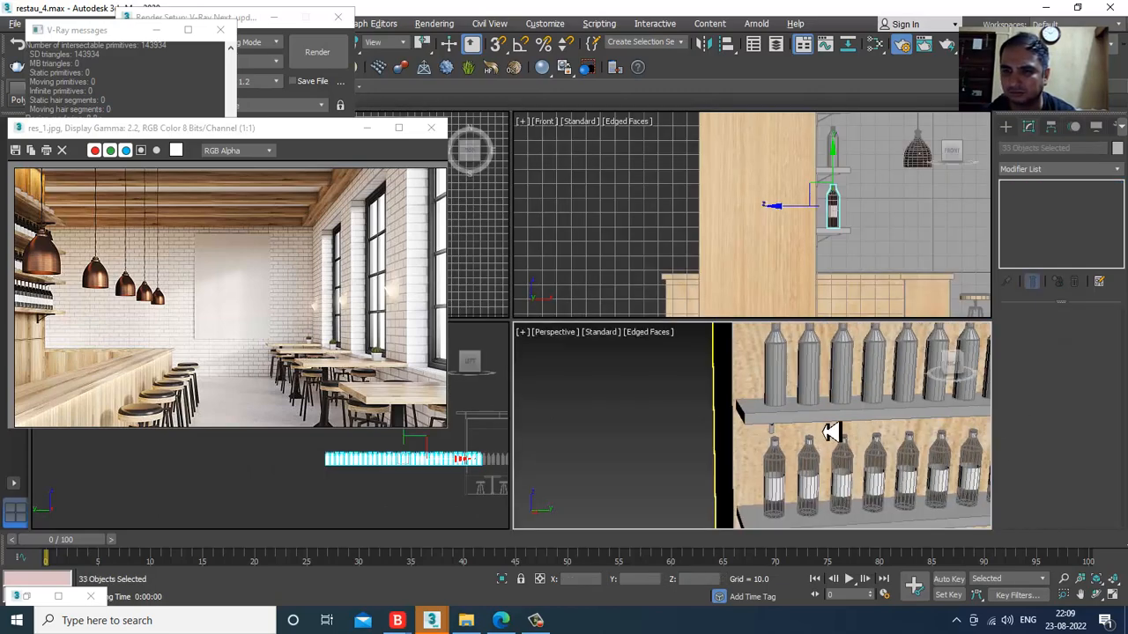
scroll(830, 433, "down", 2)
key("alt+w")
scroll(805, 405, "down", 8)
scroll(843, 386, "down", 3)
middle_click_drag(843, 386, 715, 352)
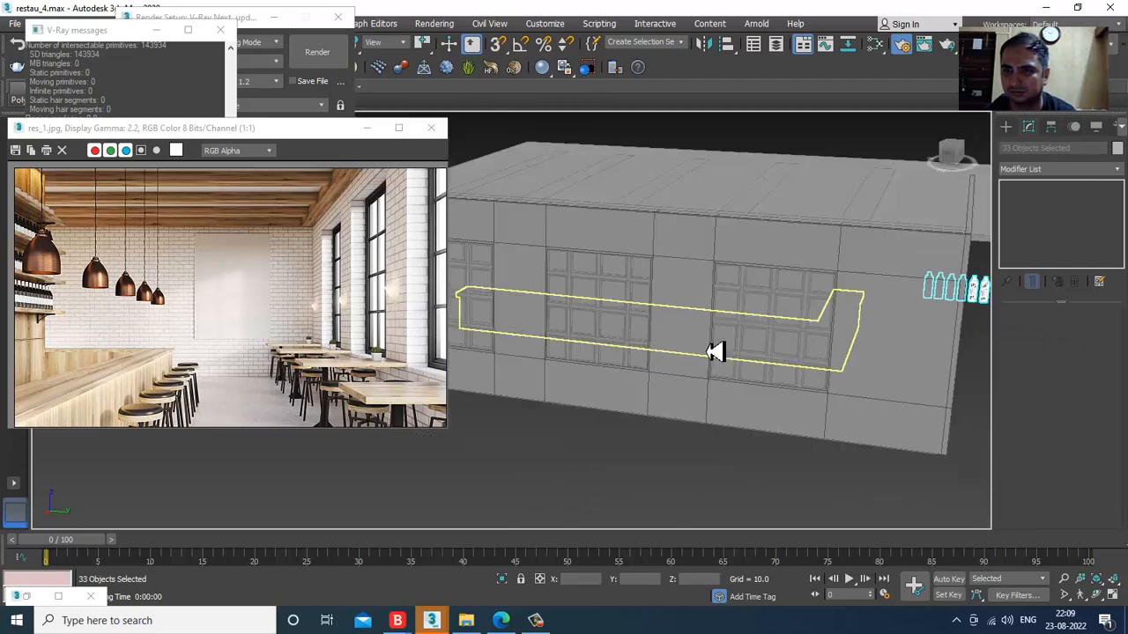
scroll(784, 343, "down", 5)
middle_click_drag(825, 370, 717, 364)
scroll(717, 365, "up", 3)
middle_click_drag(763, 310, 741, 344, "alt")
scroll(745, 351, "up", 4)
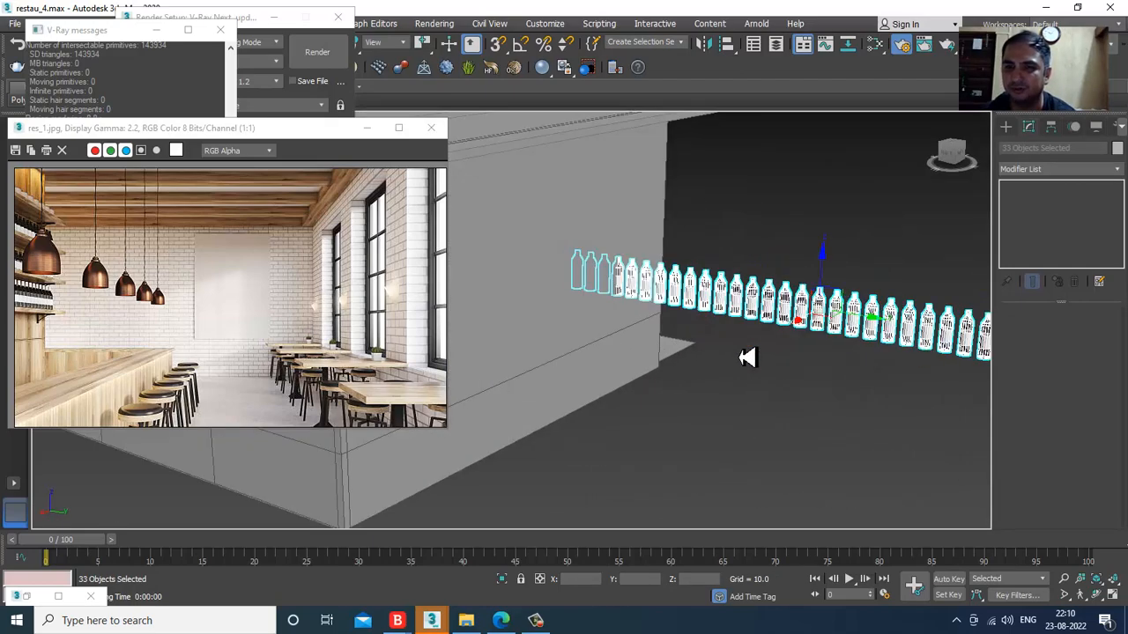
key("Delete")
- Select the bottle copies hanging past the far end of the lowest shelf and delete them
scroll(748, 358, "down", 6)
middle_click_drag(630, 370, 797, 343, "alt")
middle_click_drag(735, 346, 665, 375)
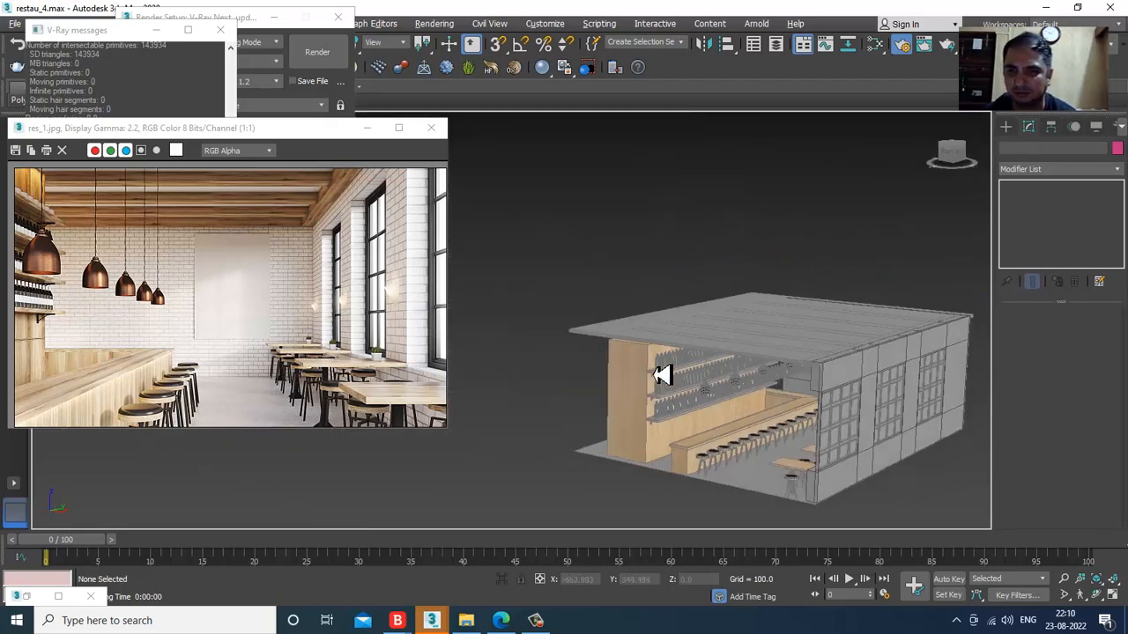
scroll(667, 376, "up", 3)
middle_click_drag(893, 388, 883, 380, "alt")
scroll(846, 375, "up", 6)
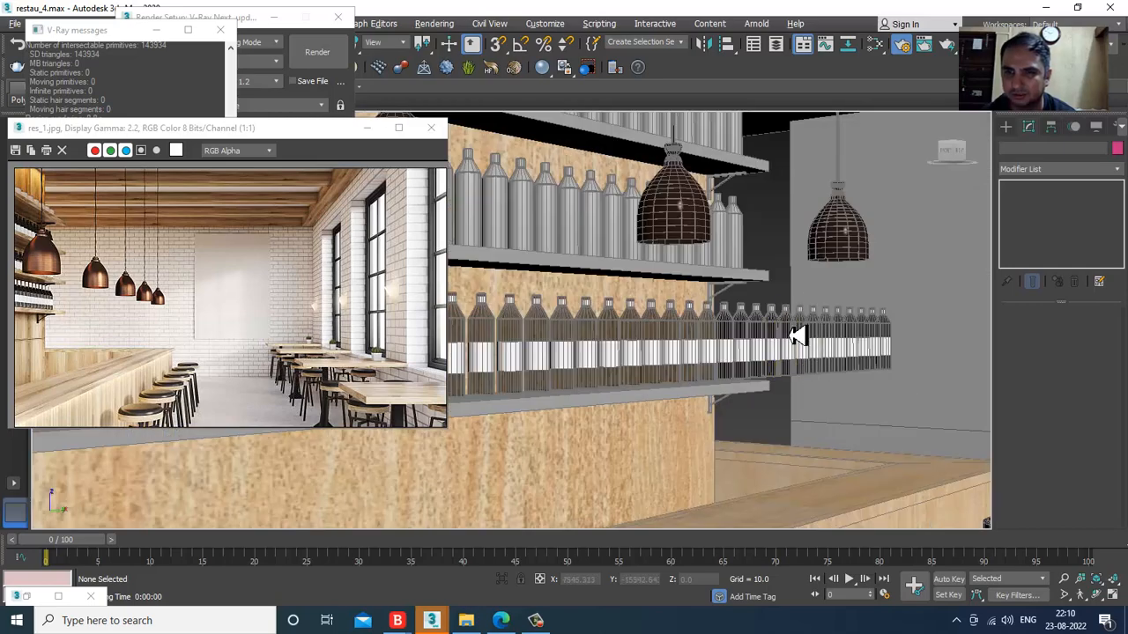
middle_click_drag(795, 336, 747, 331, "alt")
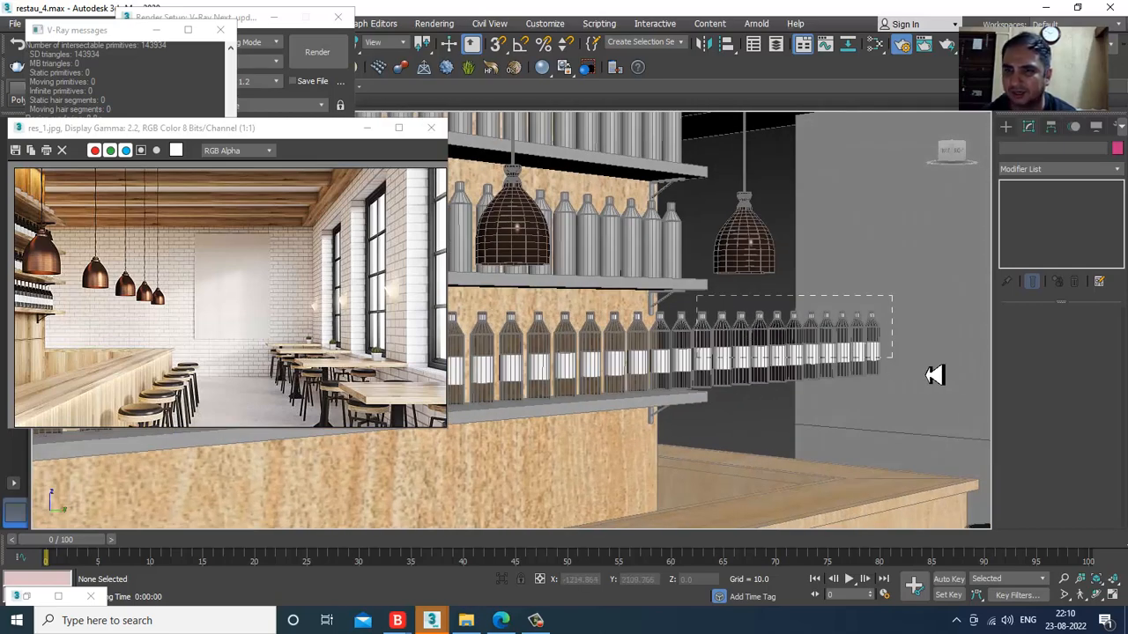
left_click_drag(934, 375, 938, 372)
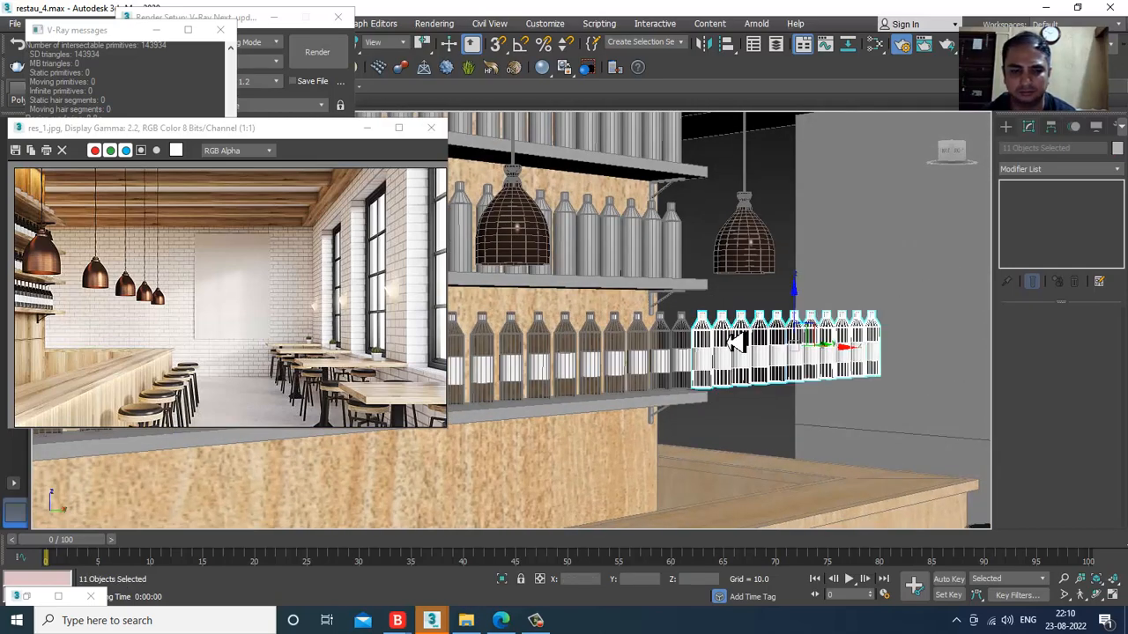
key("F3")
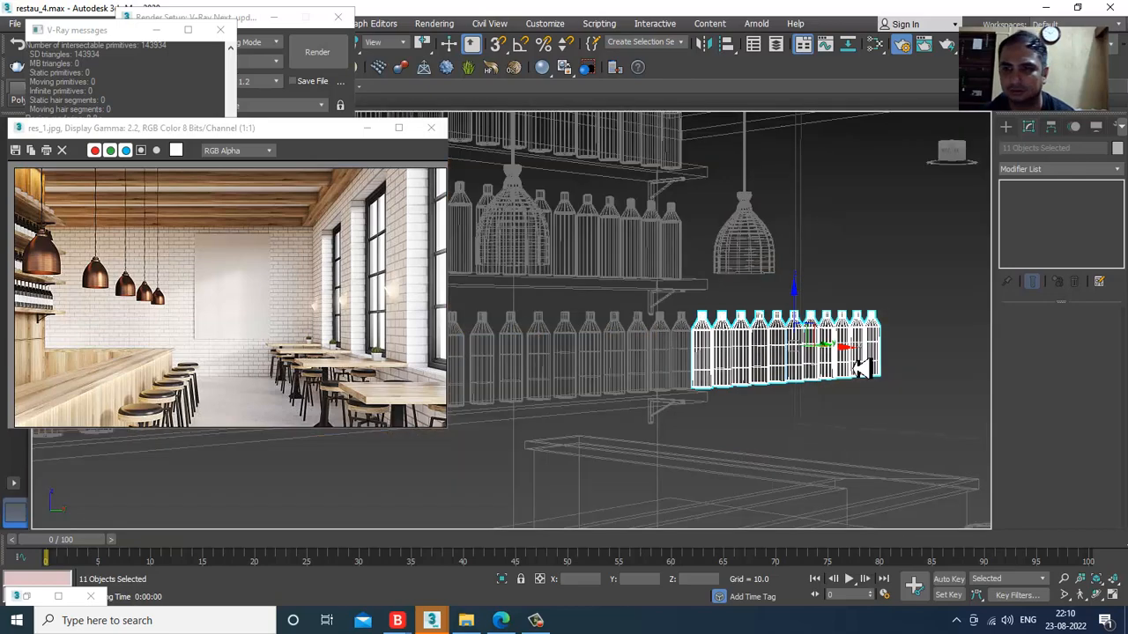
scroll(974, 377, "down", 4)
middle_click_drag(979, 377, 784, 397)
scroll(782, 382, "down", 3)
scroll(727, 357, "up", 5)
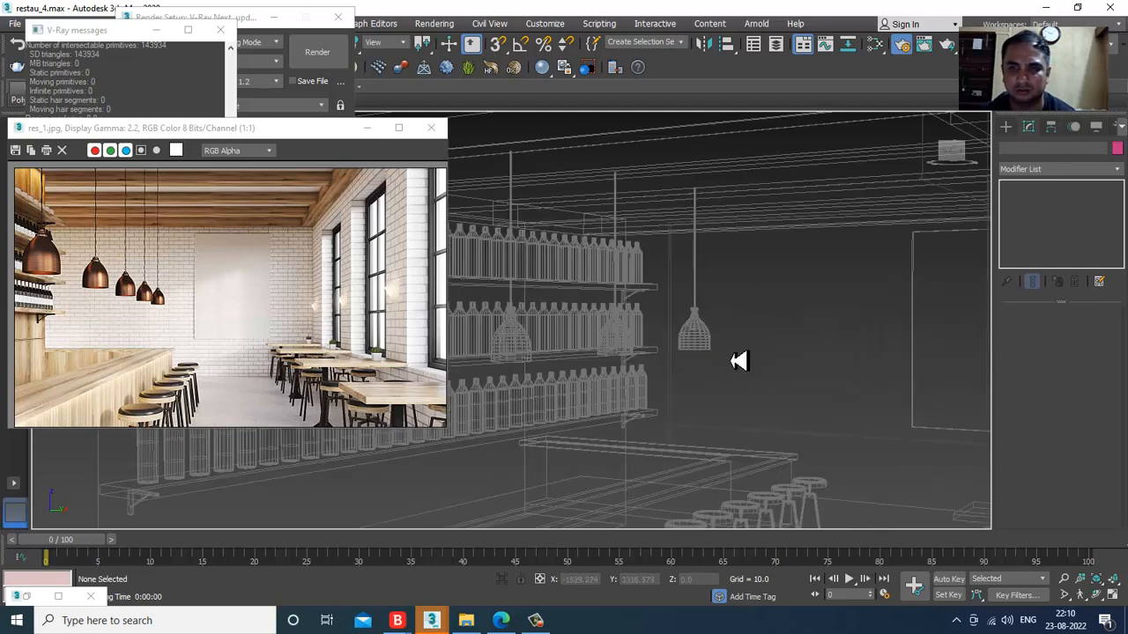
- Delete the single bottle that still overhangs the far end of the lowest shelf
key("F3")
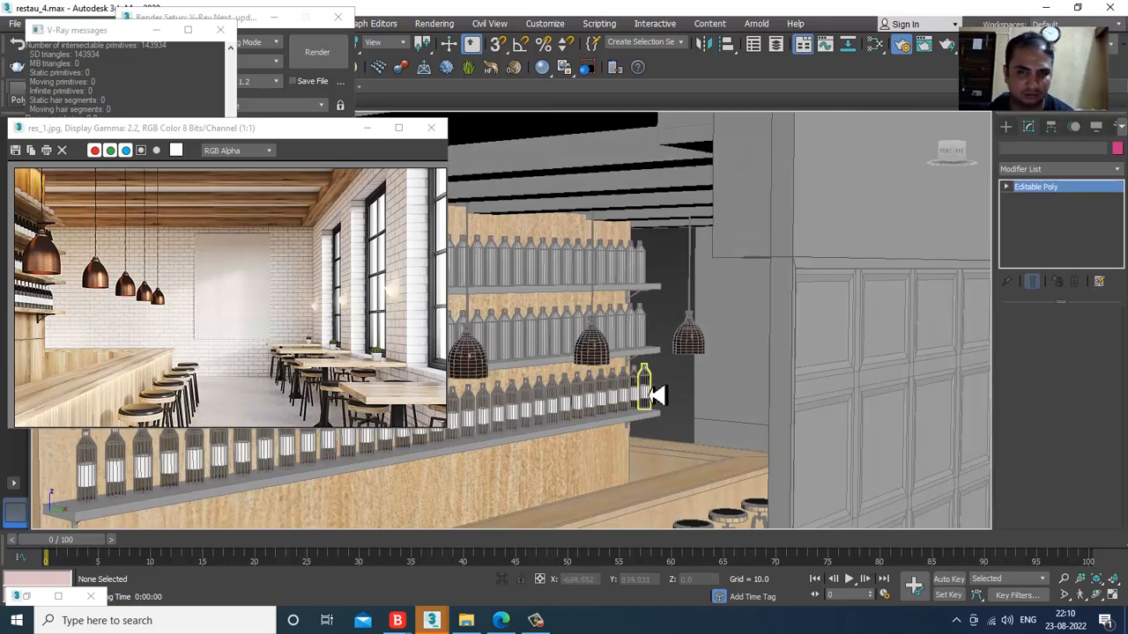
left_click(656, 397)
key("z")
scroll(657, 428, "down", 4)
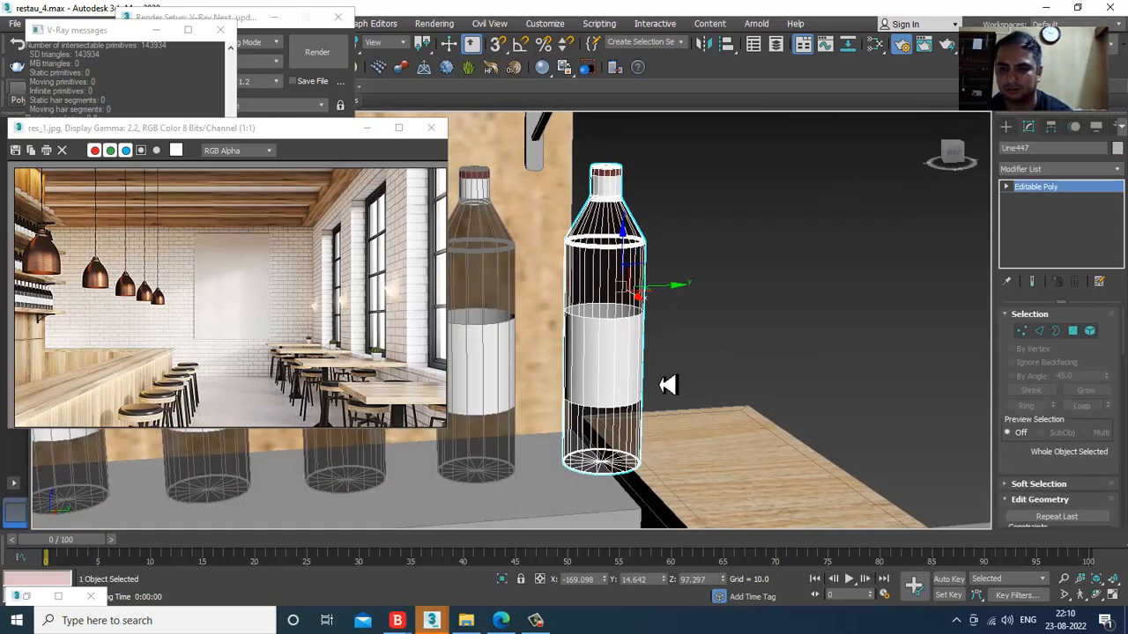
key("Delete")
- Examine the row of textured bottles on the lowest shelf in the perspective view without edged faces
key("z")
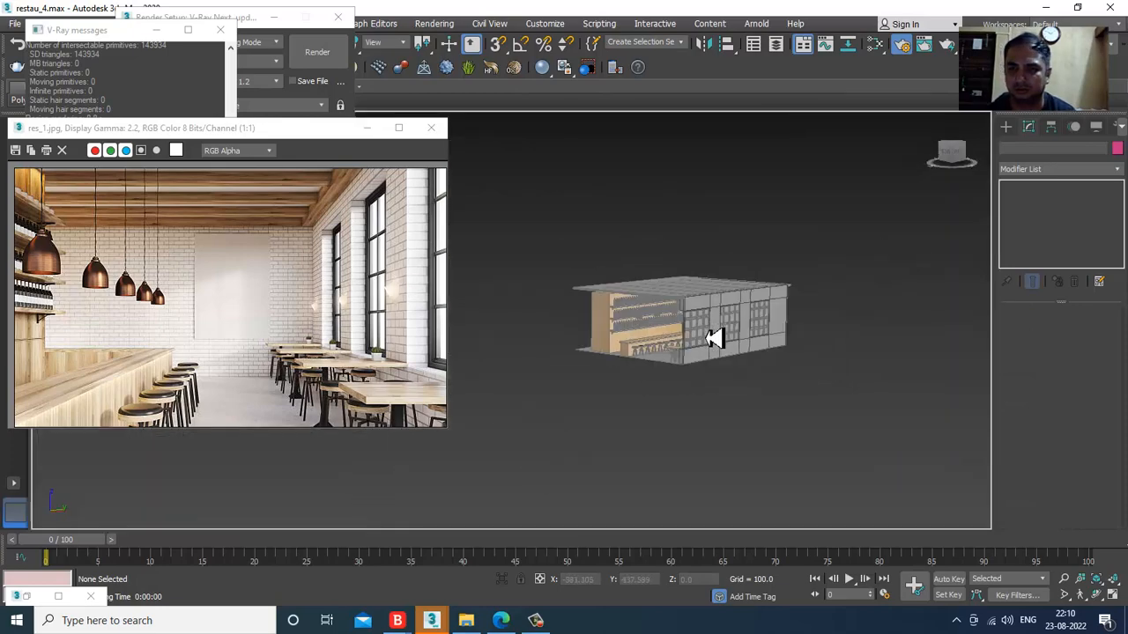
scroll(716, 337, "up", 10)
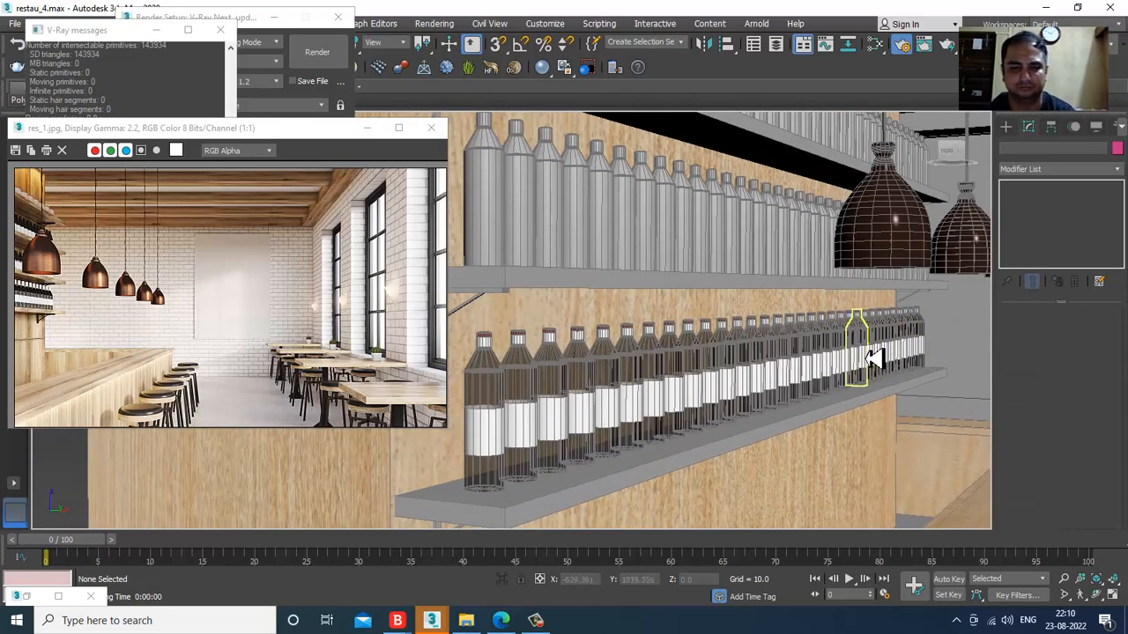
scroll(872, 357, "up", 6)
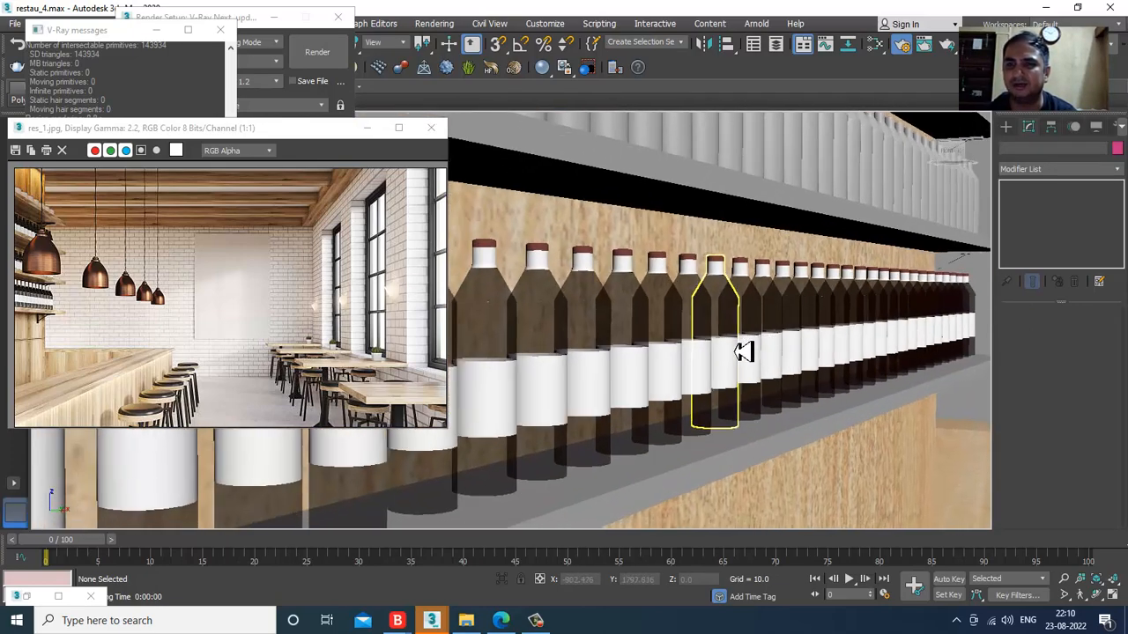
scroll(744, 352, "down", 5)
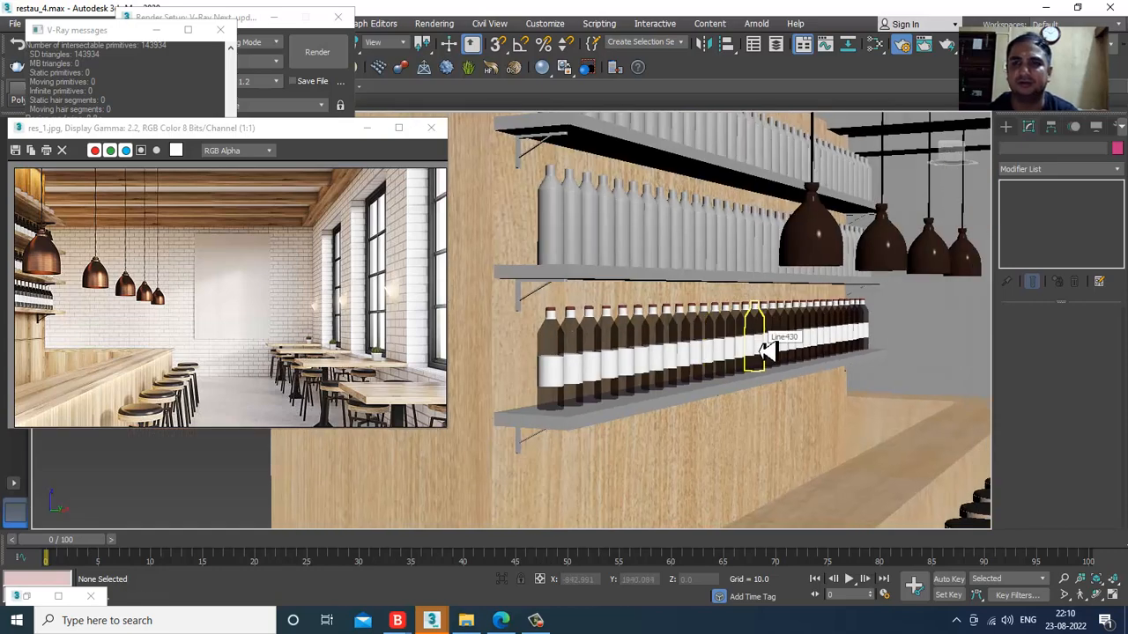
scroll(762, 351, "down", 4)
middle_click_drag(755, 350, 801, 340, "alt")
middle_click_drag(588, 347, 677, 378, "alt")
- Select only the plain bottles on the upper two shelves in the front view, excluding the shelf and cabinet, and delete them
key("alt+w")
left_click(391, 482)
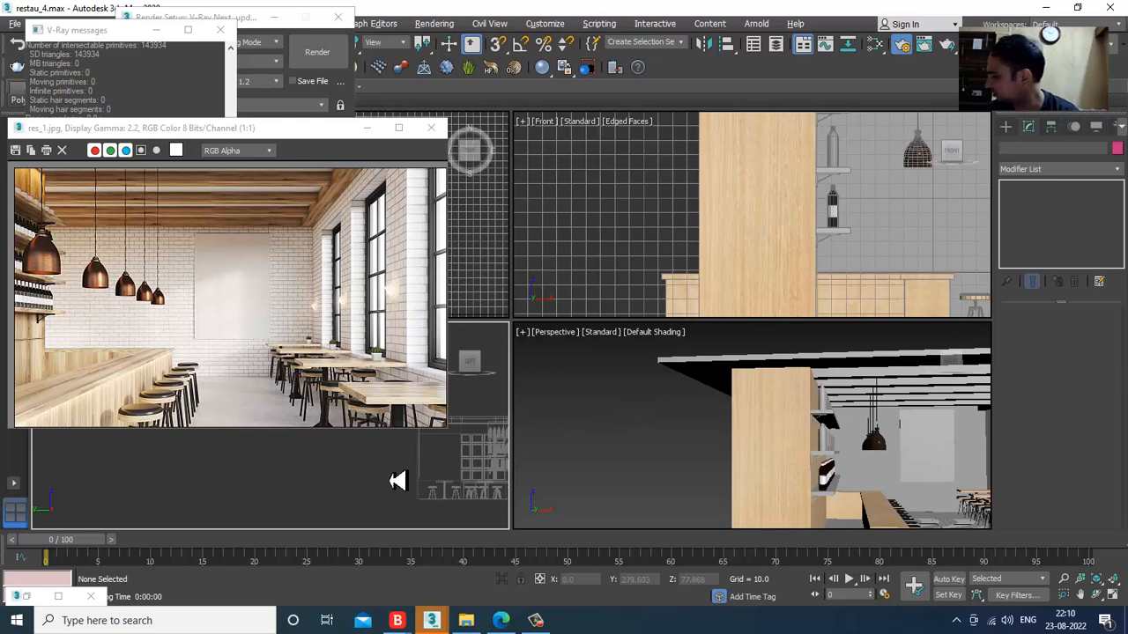
key("alt+w")
middle_click_drag(817, 350, 649, 334)
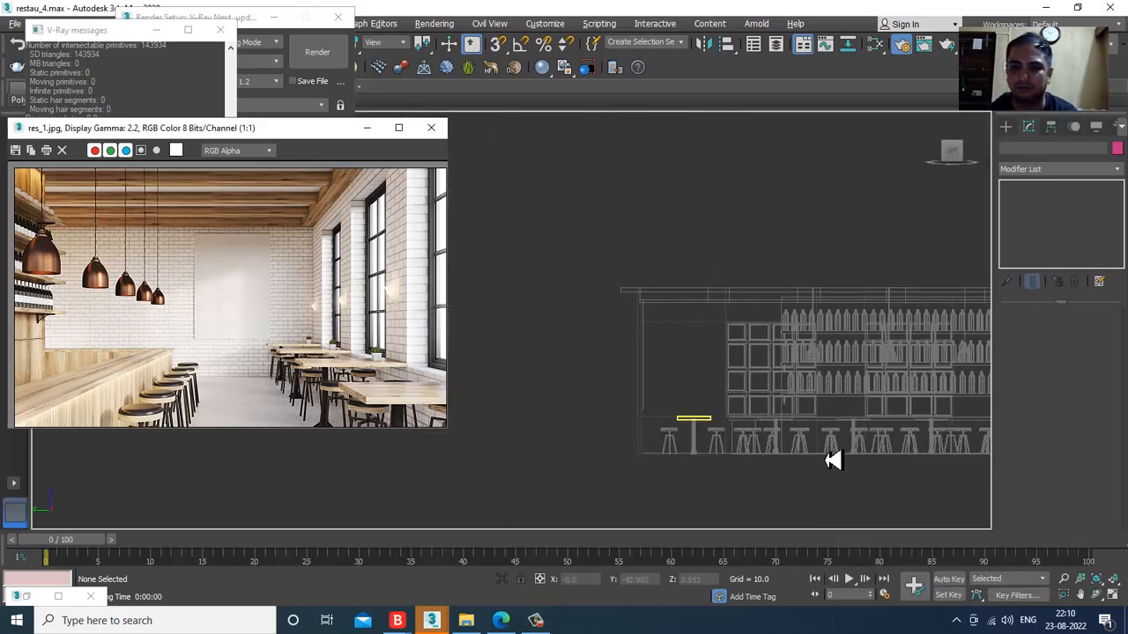
middle_click_drag(834, 460, 786, 474)
key("alt+w")
middle_click_drag(851, 257, 772, 280)
key("alt+w")
scroll(783, 262, "down", 2)
middle_click_drag(692, 236, 724, 286)
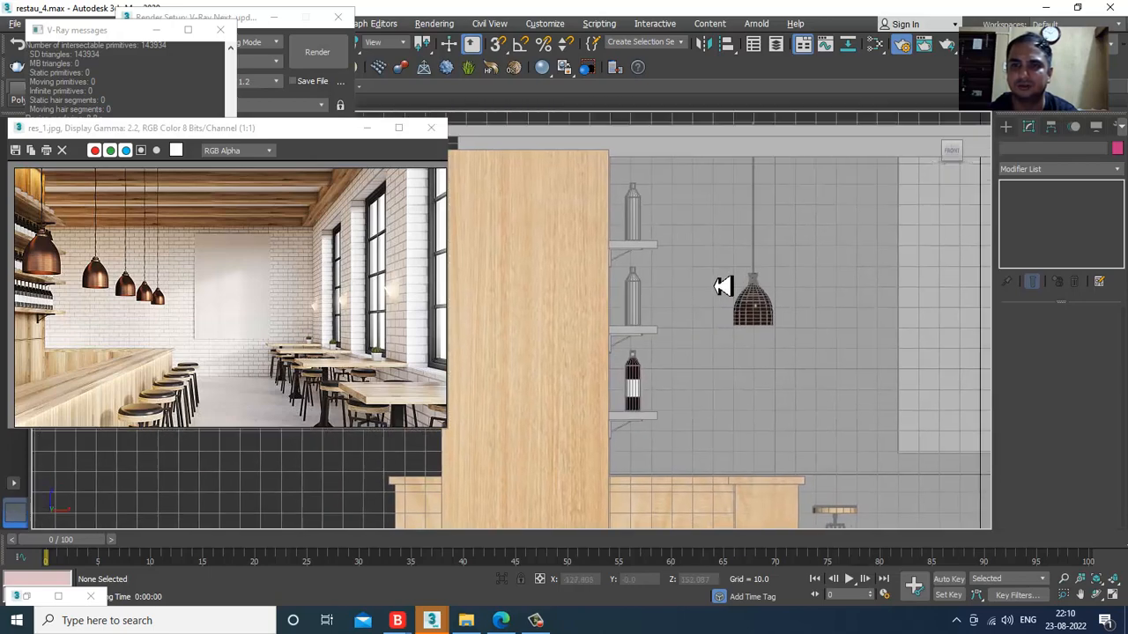
scroll(722, 287, "down", 2)
left_click_drag(700, 323, 701, 322)
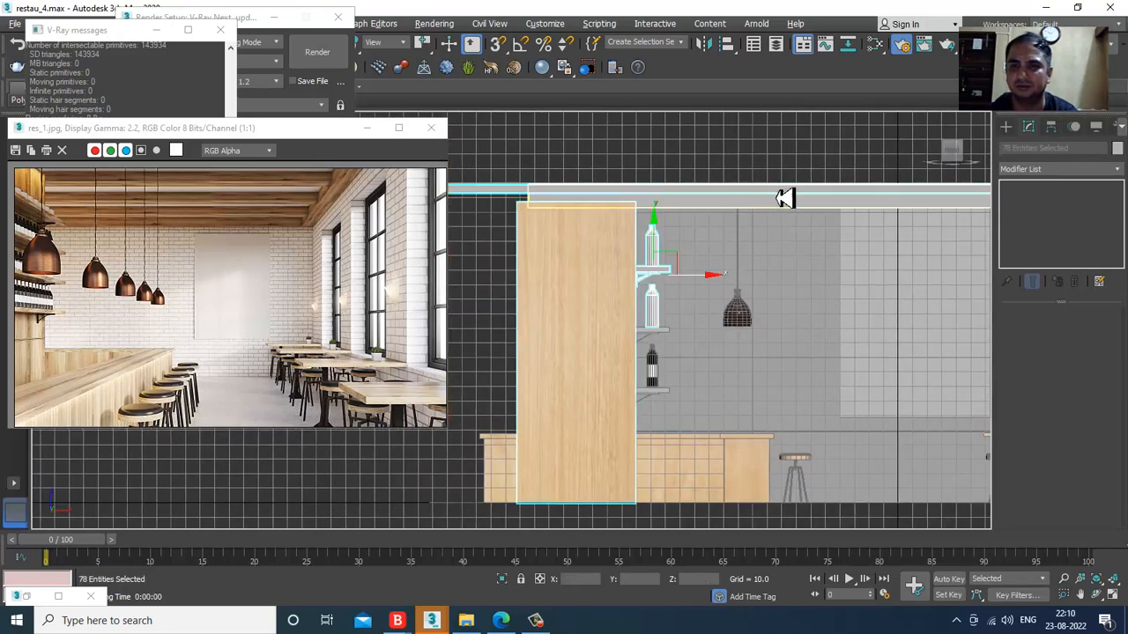
scroll(661, 305, "up", 2)
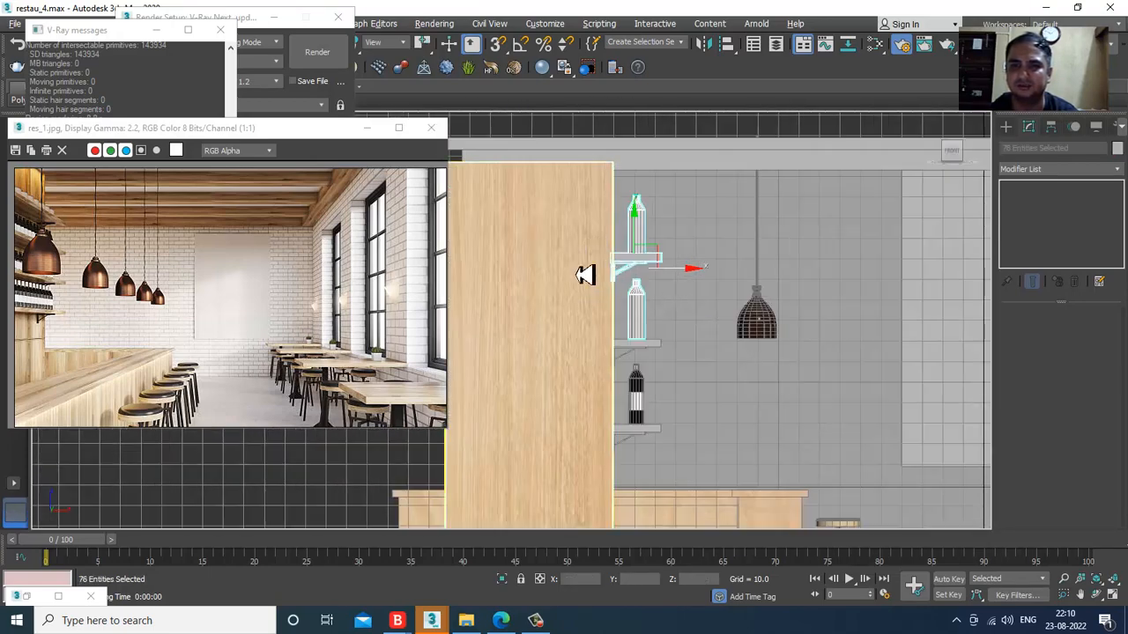
middle_click_drag(585, 275, 704, 276)
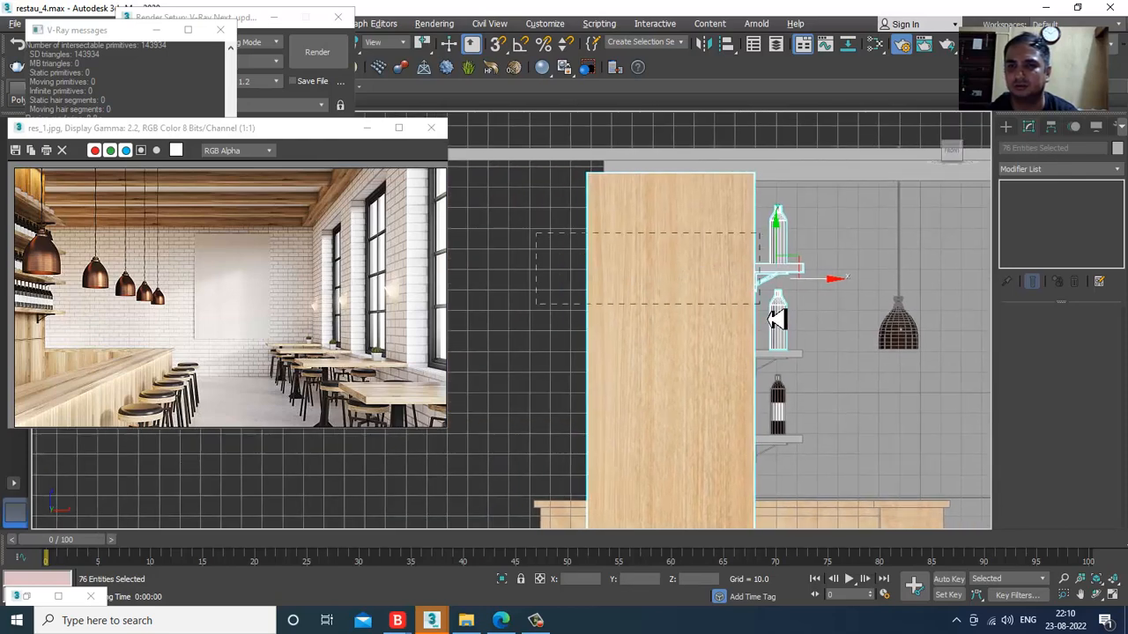
left_click_drag(775, 319, 776, 318, "alt")
middle_click_drag(872, 318, 818, 320)
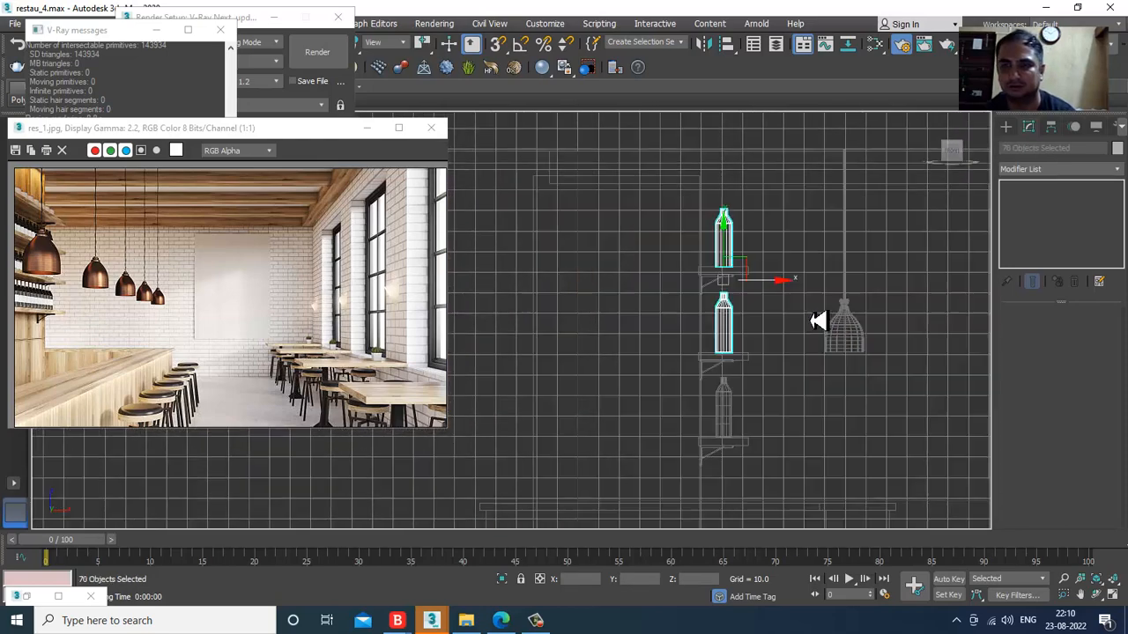
left_click(818, 320)
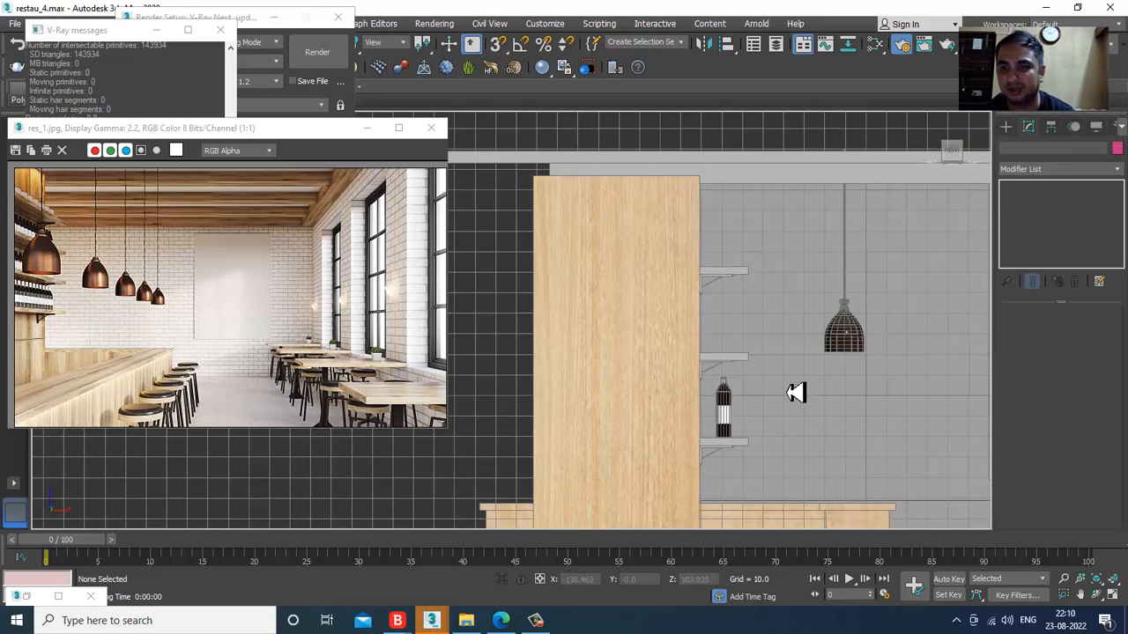
- Clone the whole row of textured bottles from the lowest shelf up onto the middle shelf
left_click_drag(729, 425, 728, 427)
mouse_move(730, 381)
left_mouse_down("shift")
mouse_move(745, 306)
mouse_move(745, 315)
left_mouse_up("shift")
left_click(569, 371)
scroll(788, 319, "up", 6)
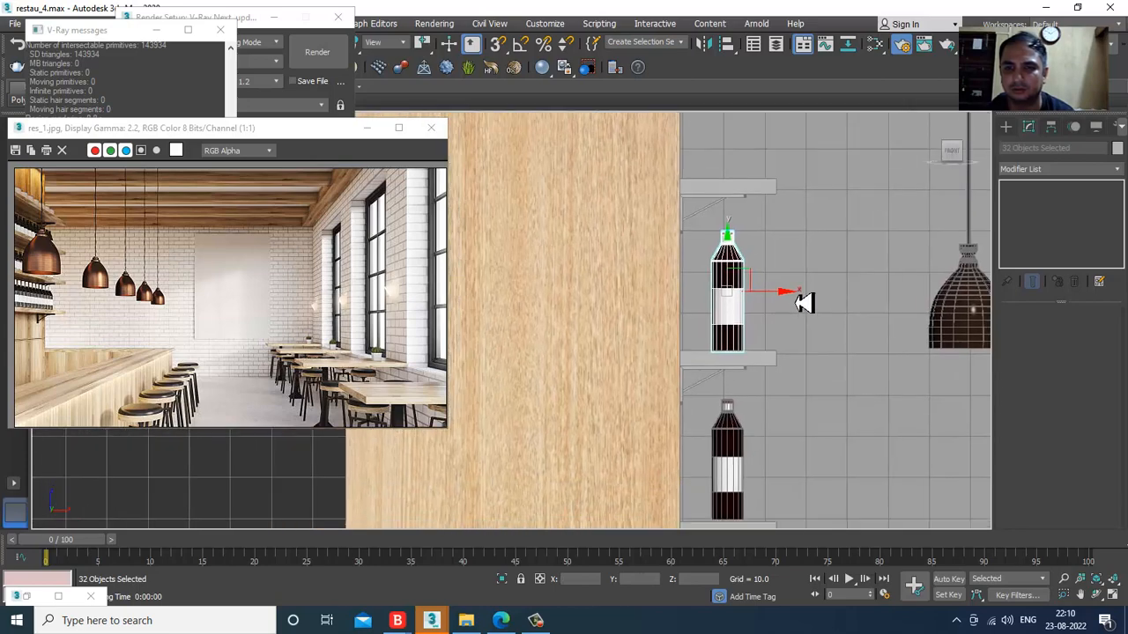
scroll(783, 298, "down", 5)
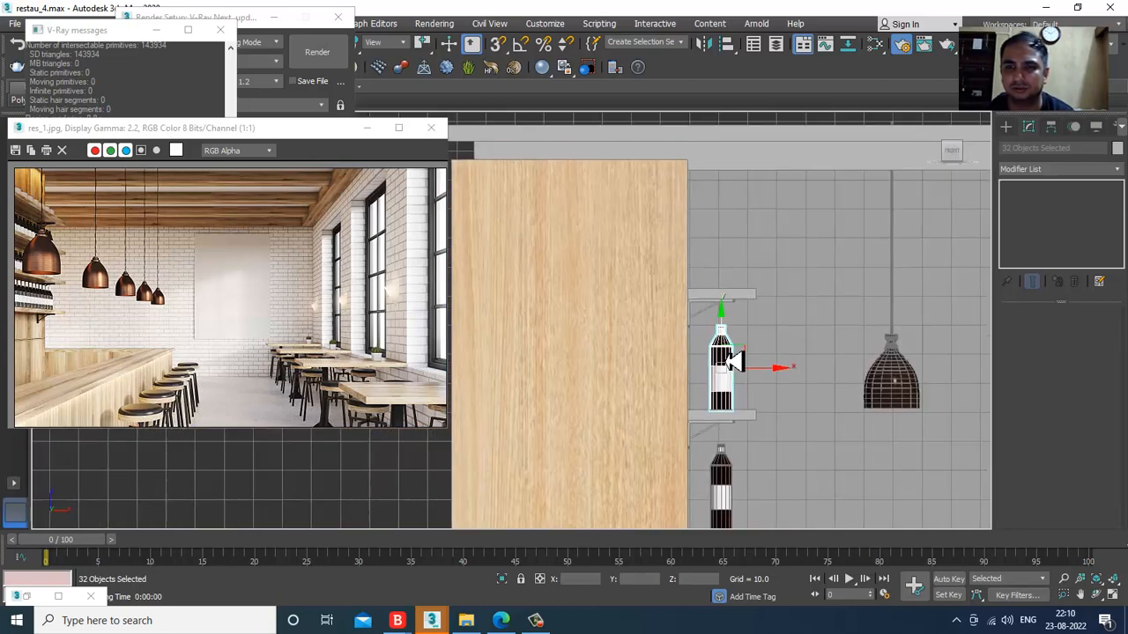
- Clone the row of textured bottles from the middle shelf up onto the top shelf and check all three rows in perspective
left_click_drag(734, 286, 734, 235, "shift")
left_click(583, 376)
key("alt+w")
right_click(801, 430)
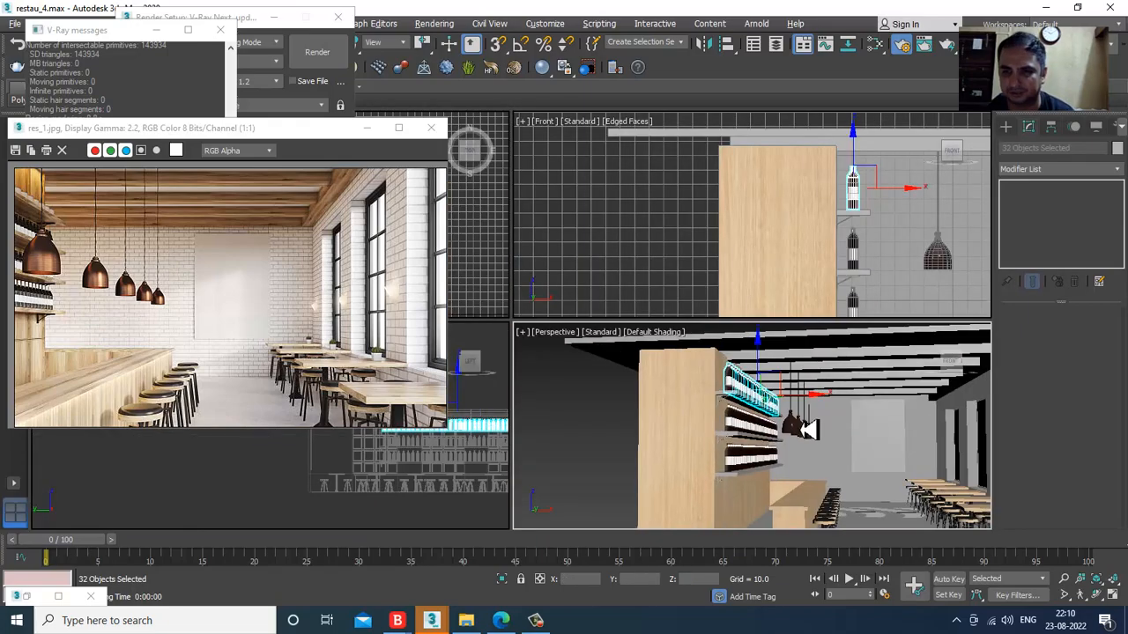
key("alt+w")
mouse_move(801, 430)
middle_mouse_down("alt")
mouse_move(768, 405)
mouse_move(807, 376)
mouse_move(766, 378)
mouse_move(790, 373)
mouse_move(745, 352)
middle_mouse_up("alt")
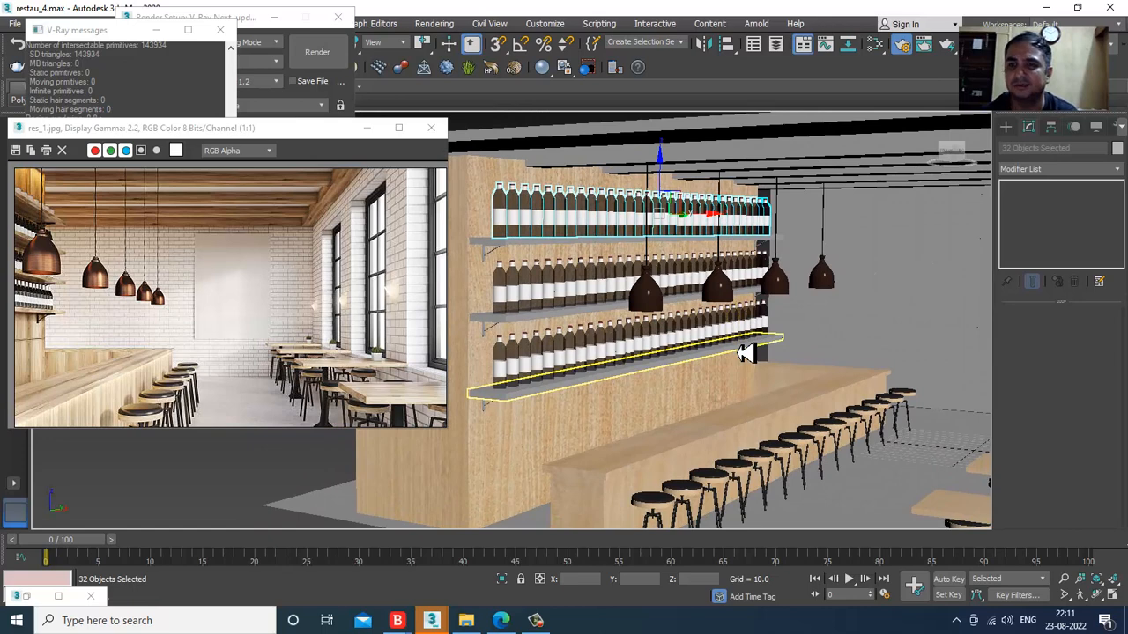
- Set the render output size to the HDTV (video) preset at 1920 x 1080
left_click(220, 30)
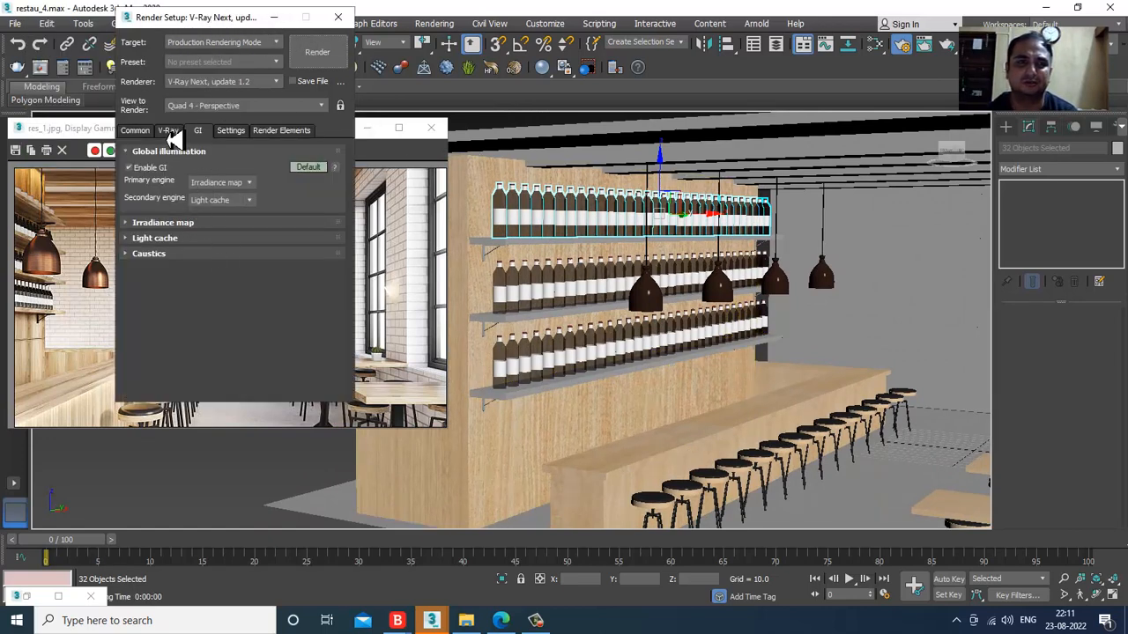
left_click(135, 131)
left_click(171, 311)
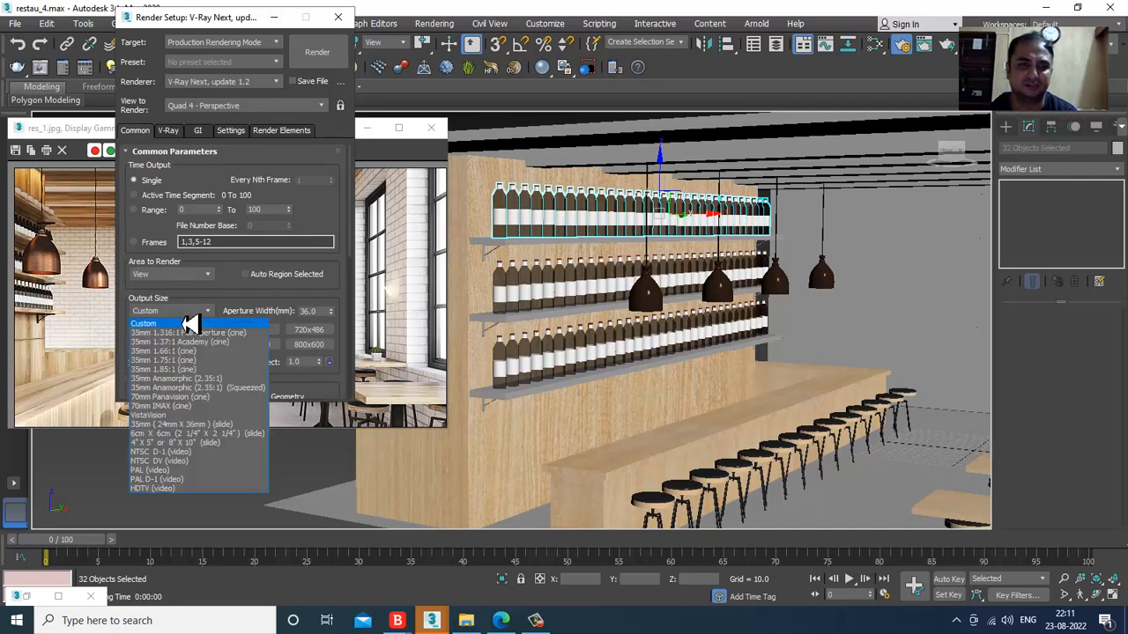
left_click(188, 490)
- Run a test render of the perspective view framing the three bottle shelves, stop it early and close the frame buffer
scroll(728, 282, "up", 4)
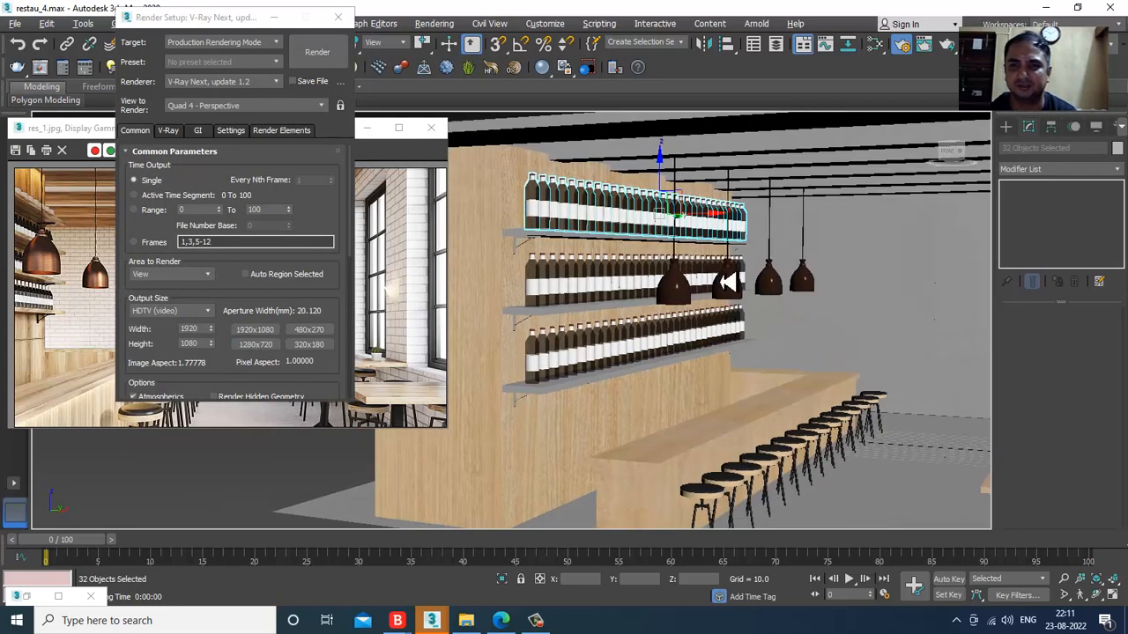
left_click(434, 23)
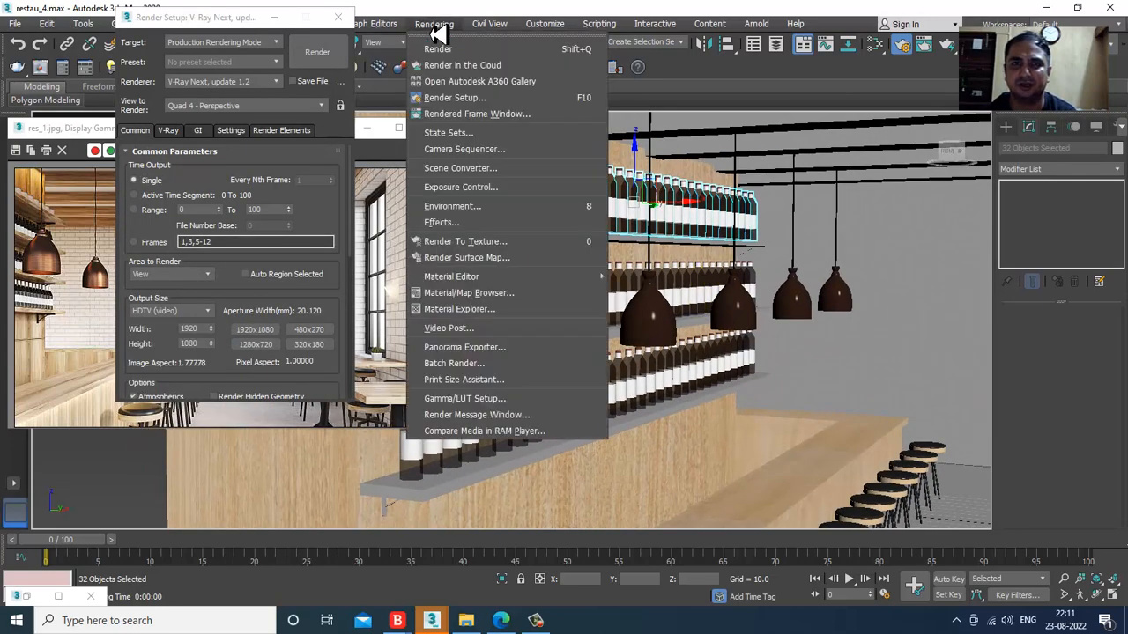
left_click(444, 42)
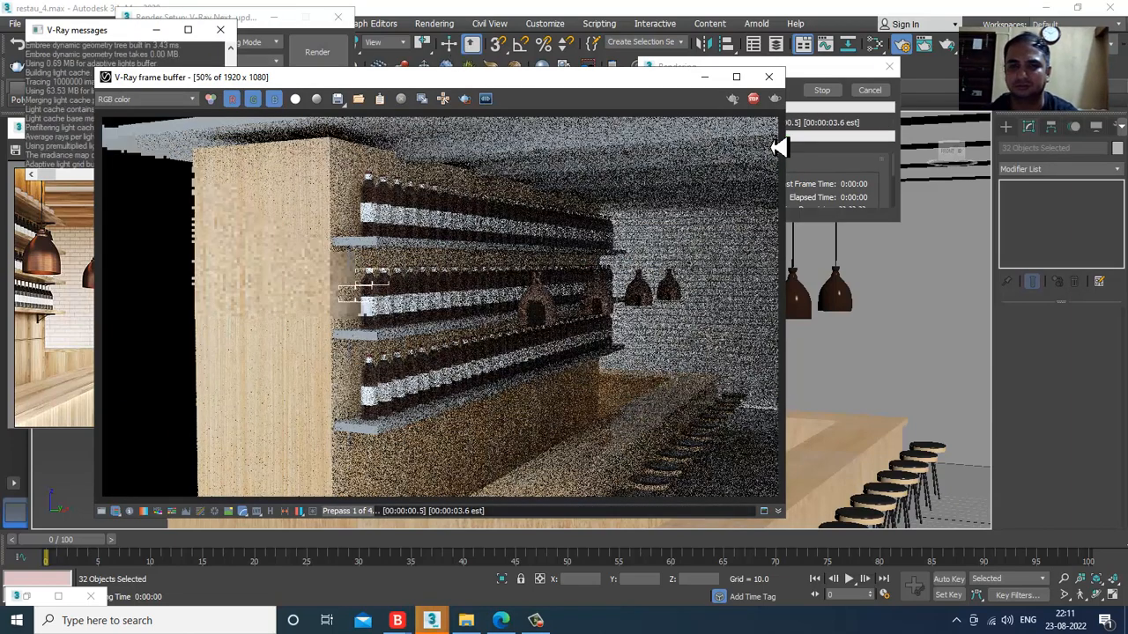
key("Escape")
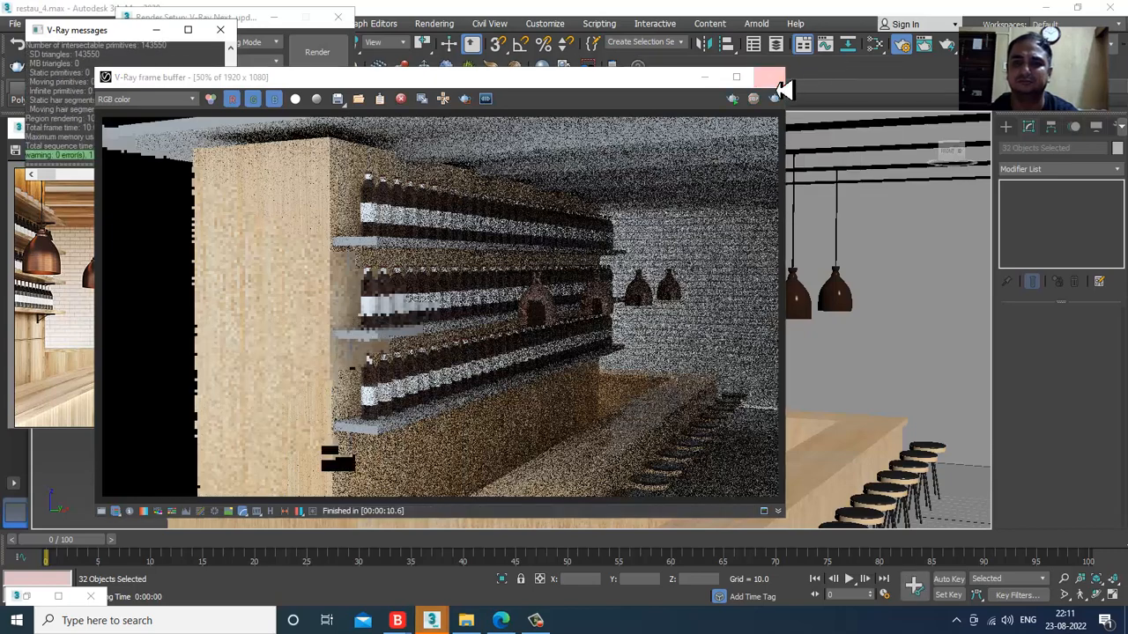
left_click(774, 81)
- Render a close-up of the bottles on the lowest shelf as a test and close the frame buffer
scroll(578, 331, "up", 3)
scroll(578, 331, "up", 3)
middle_click_drag(578, 333, 707, 229)
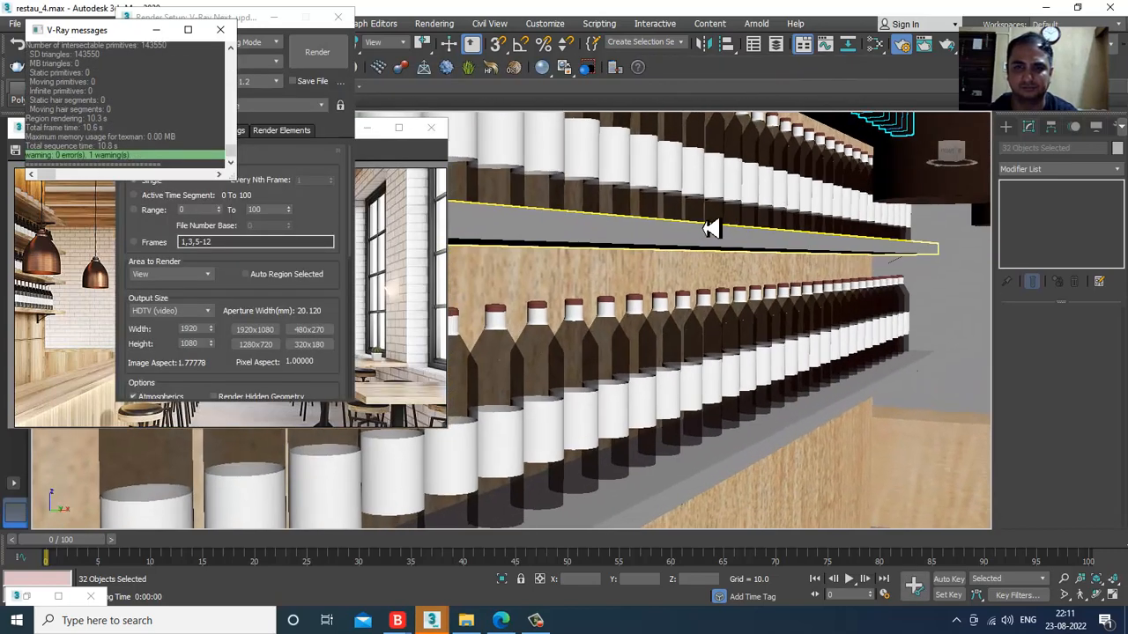
scroll(706, 229, "up", 2)
left_click(427, 25)
left_click(449, 51)
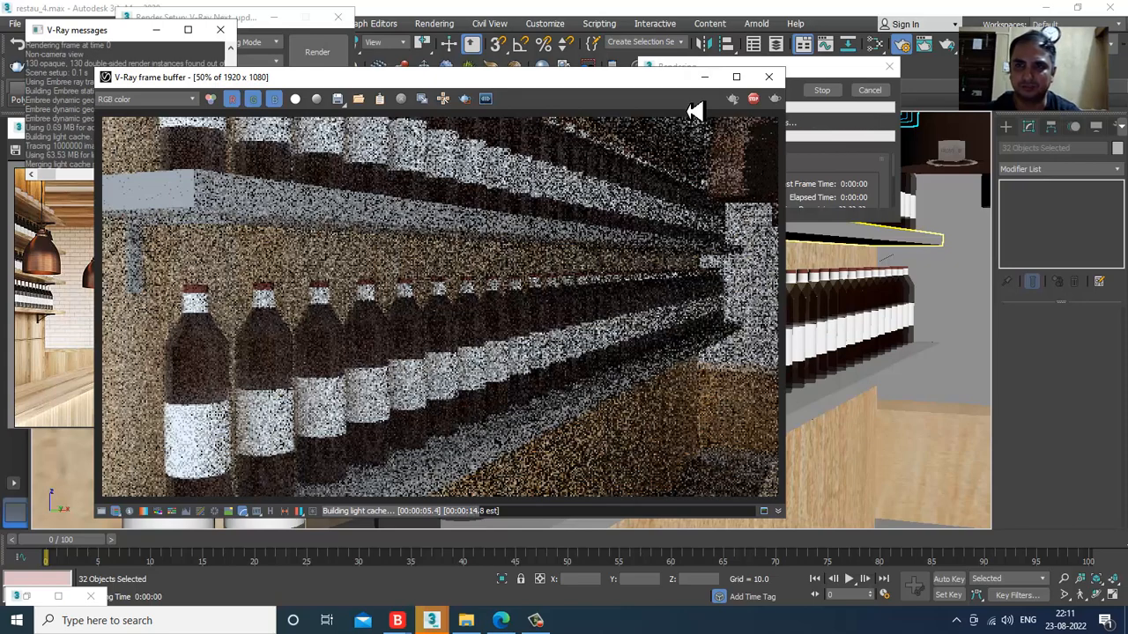
left_click(769, 76)
- Return to an overall perspective view of the restaurant and close the render setup and V-Ray messages windows
middle_click_drag(738, 363, 768, 378, "alt")
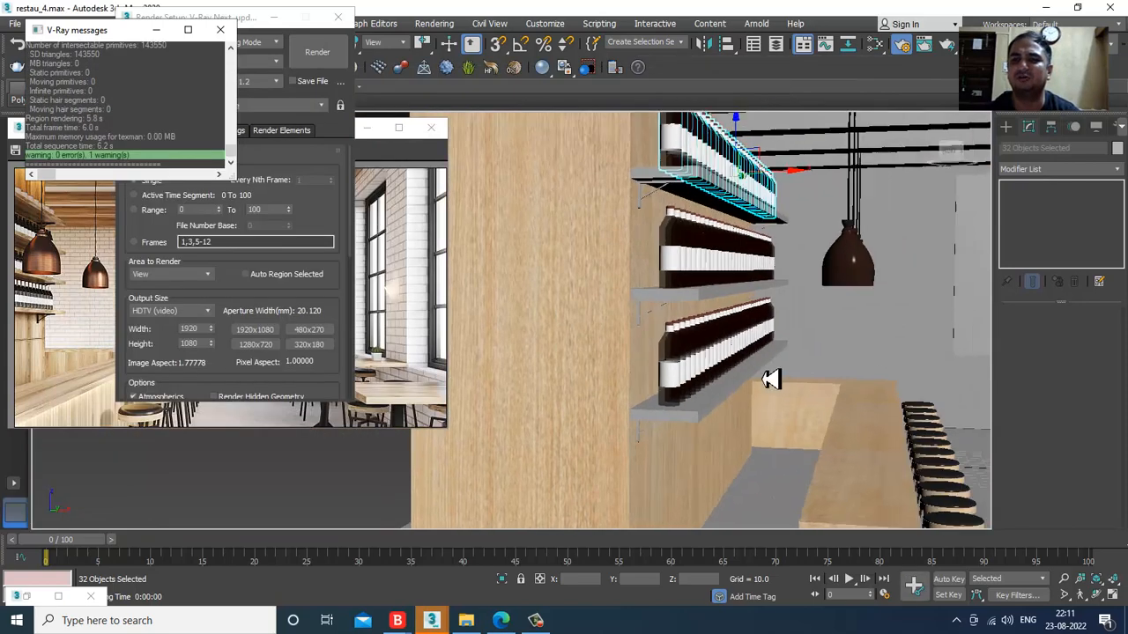
scroll(765, 379, "down", 5)
middle_click_drag(620, 379, 850, 397, "alt")
left_click(342, 18)
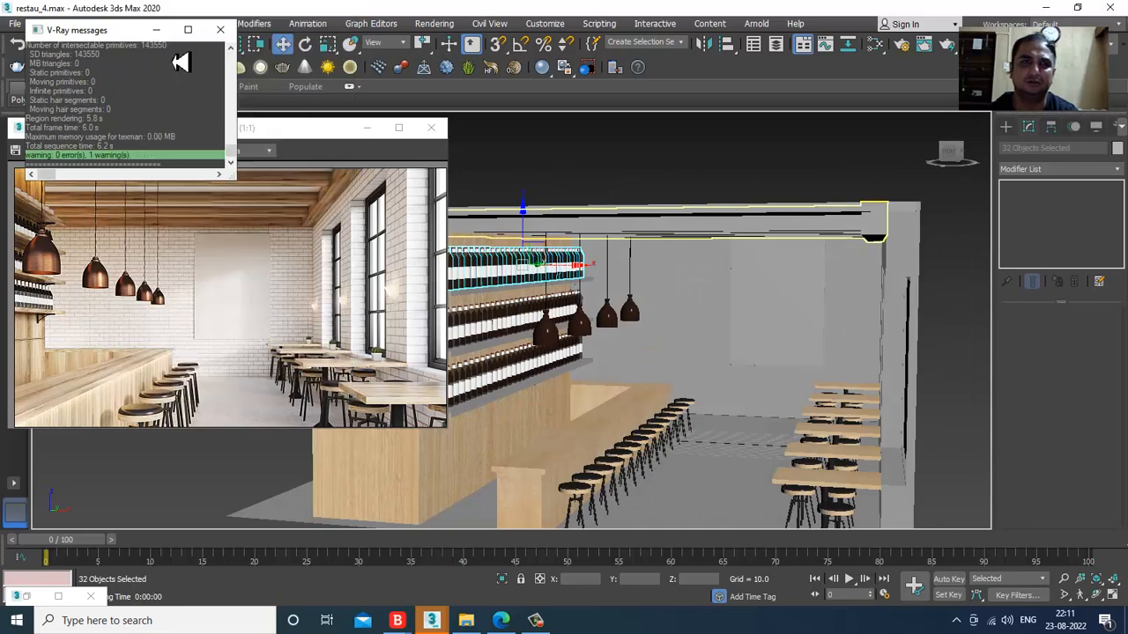
left_click(221, 30)
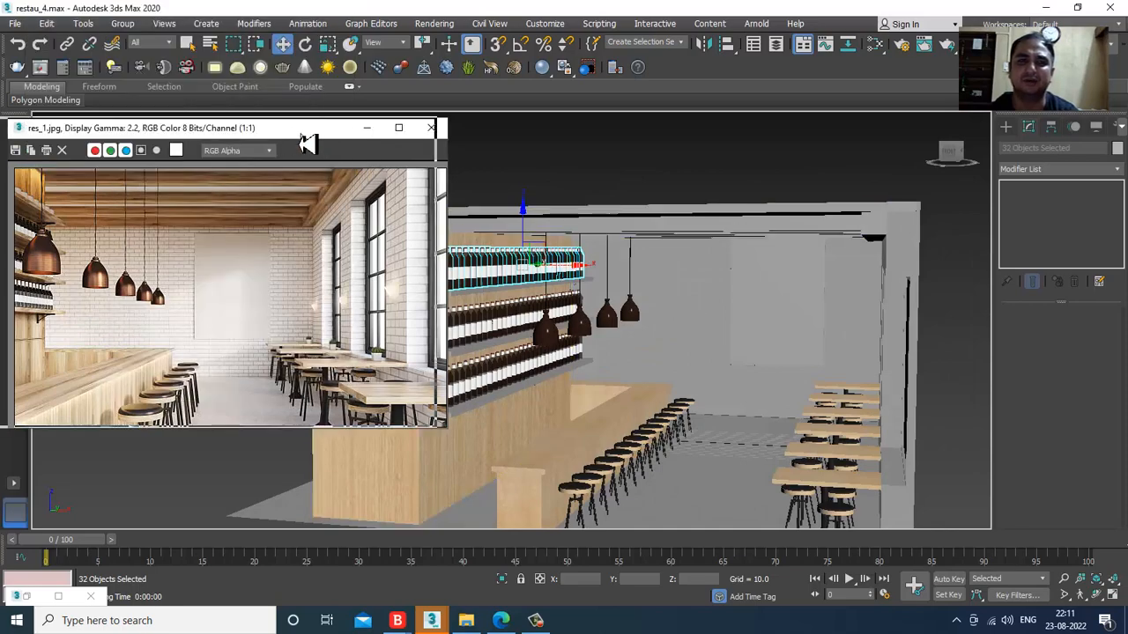
- Shift the reference image aside and unhide the brick-textured walls in the perspective view
left_click_drag(304, 134, 253, 134)
middle_click_drag(736, 327, 676, 332, "alt")
middle_click_drag(676, 332, 711, 317)
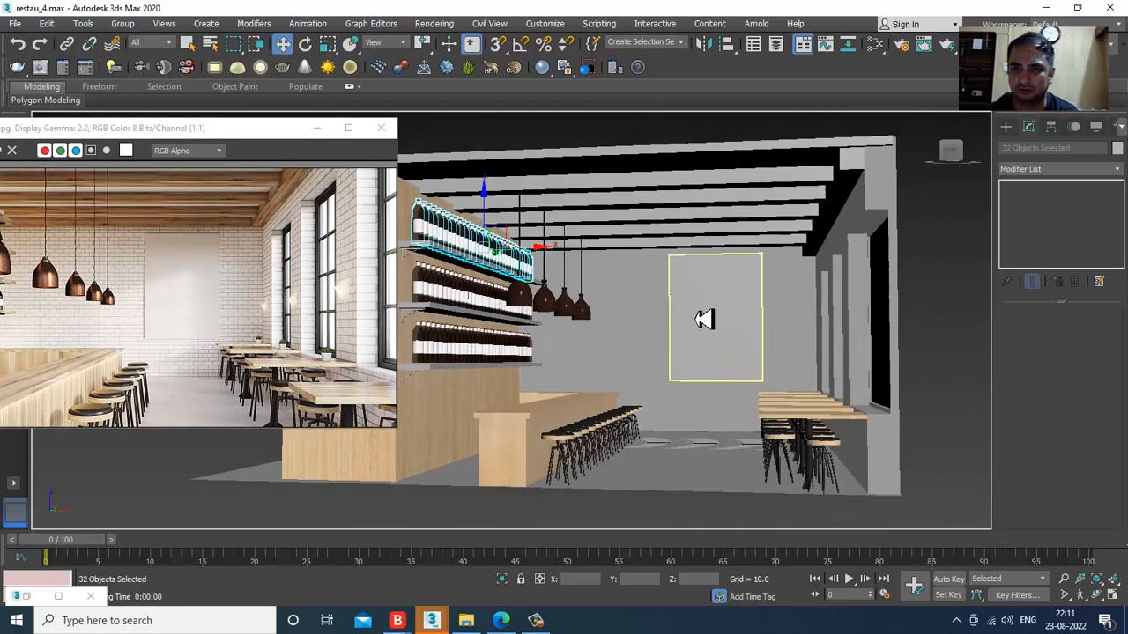
right_click(628, 284)
left_click(667, 182)
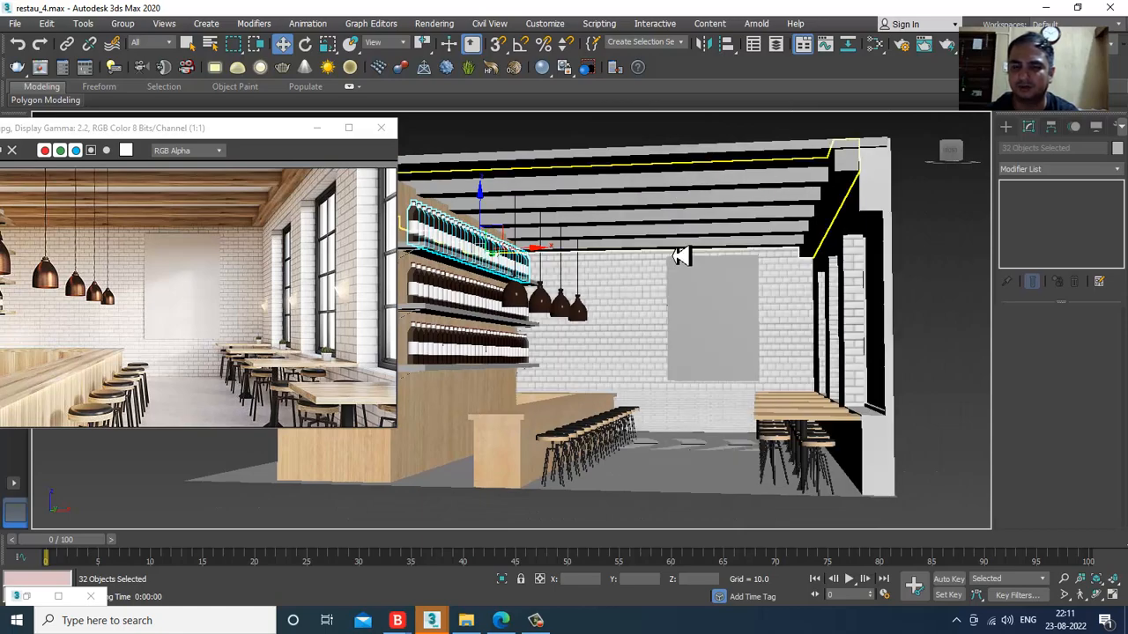
- Examine the brick walls, window side, counter and tables in perspective against the reference image
scroll(638, 321, "up", 5)
middle_click_drag(638, 321, 731, 348)
scroll(647, 334, "down", 4)
scroll(699, 347, "up", 3)
scroll(811, 385, "down", 4)
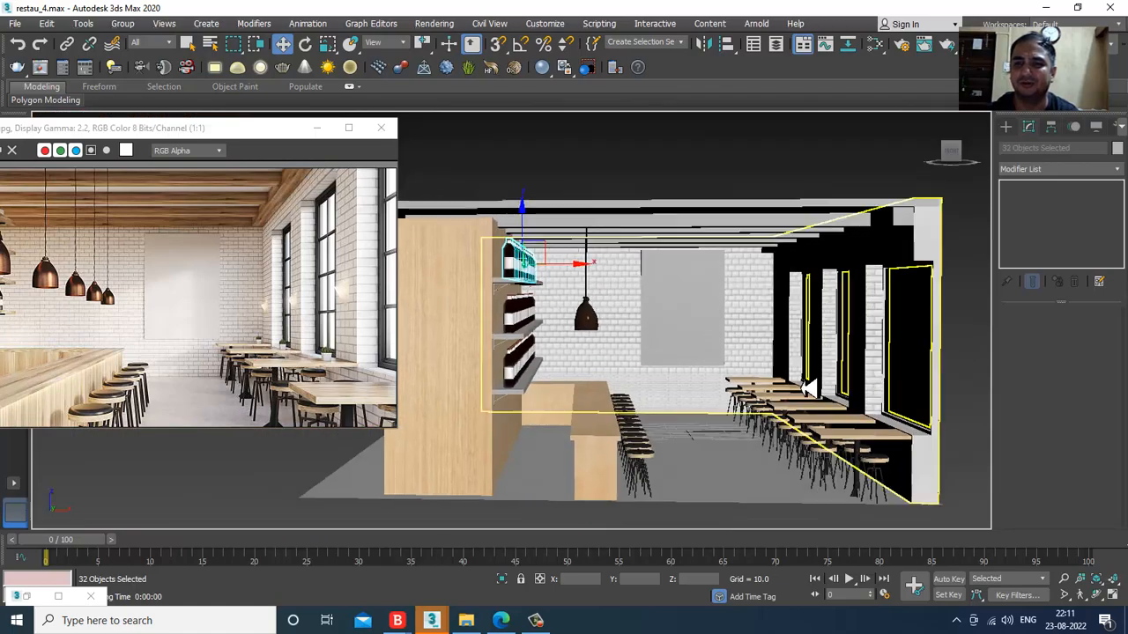
middle_click_drag(810, 387, 796, 370, "alt")
scroll(800, 383, "up", 5)
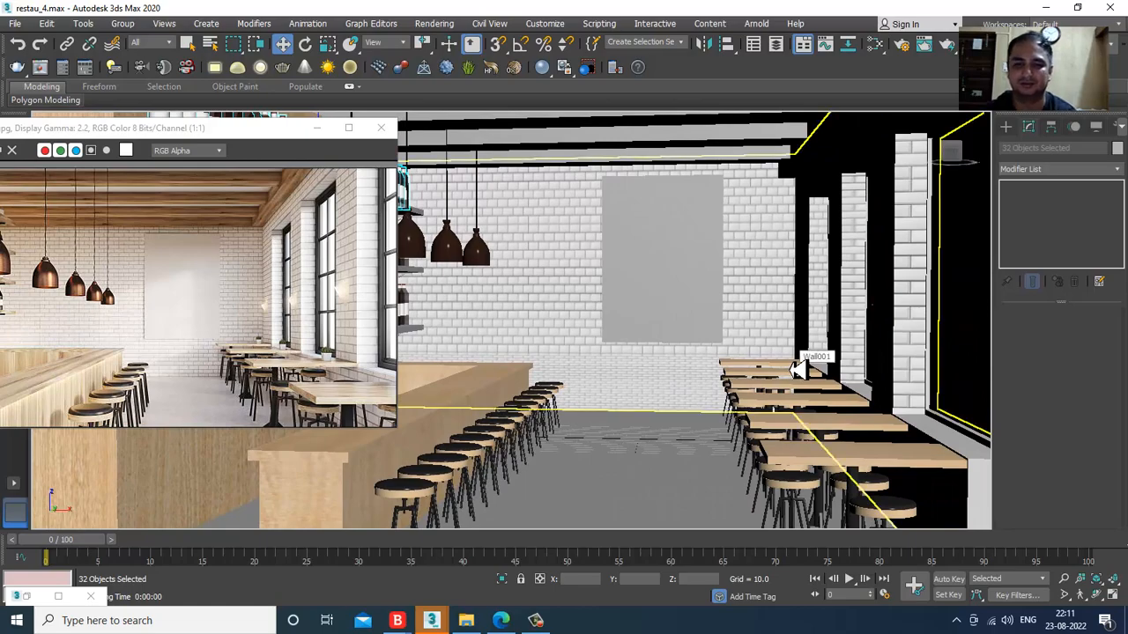